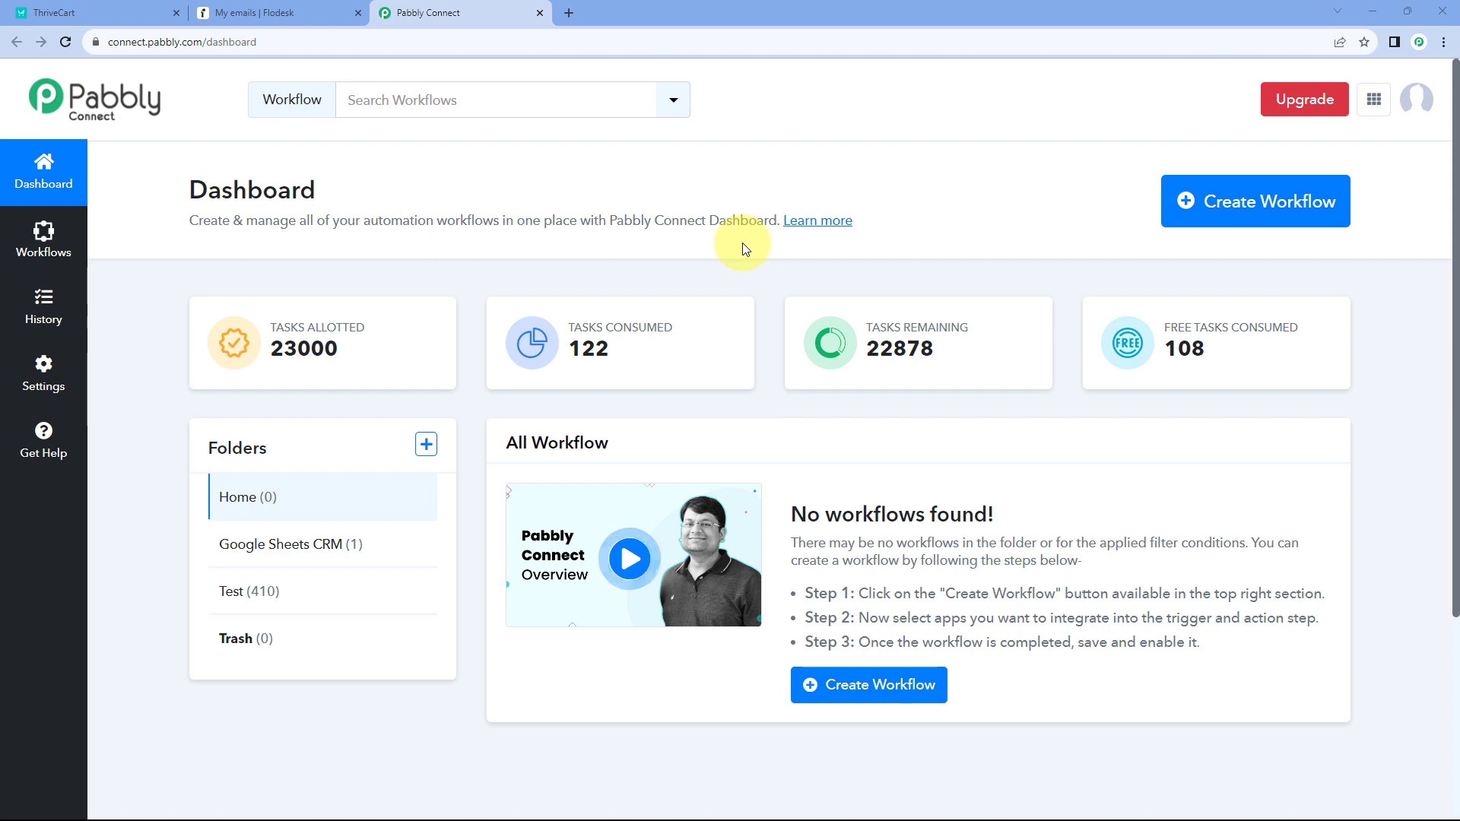
- Create a workflow named 'ThriveCart to Flodesk' and collapse the trigger's app choices
left_click(1252, 175)
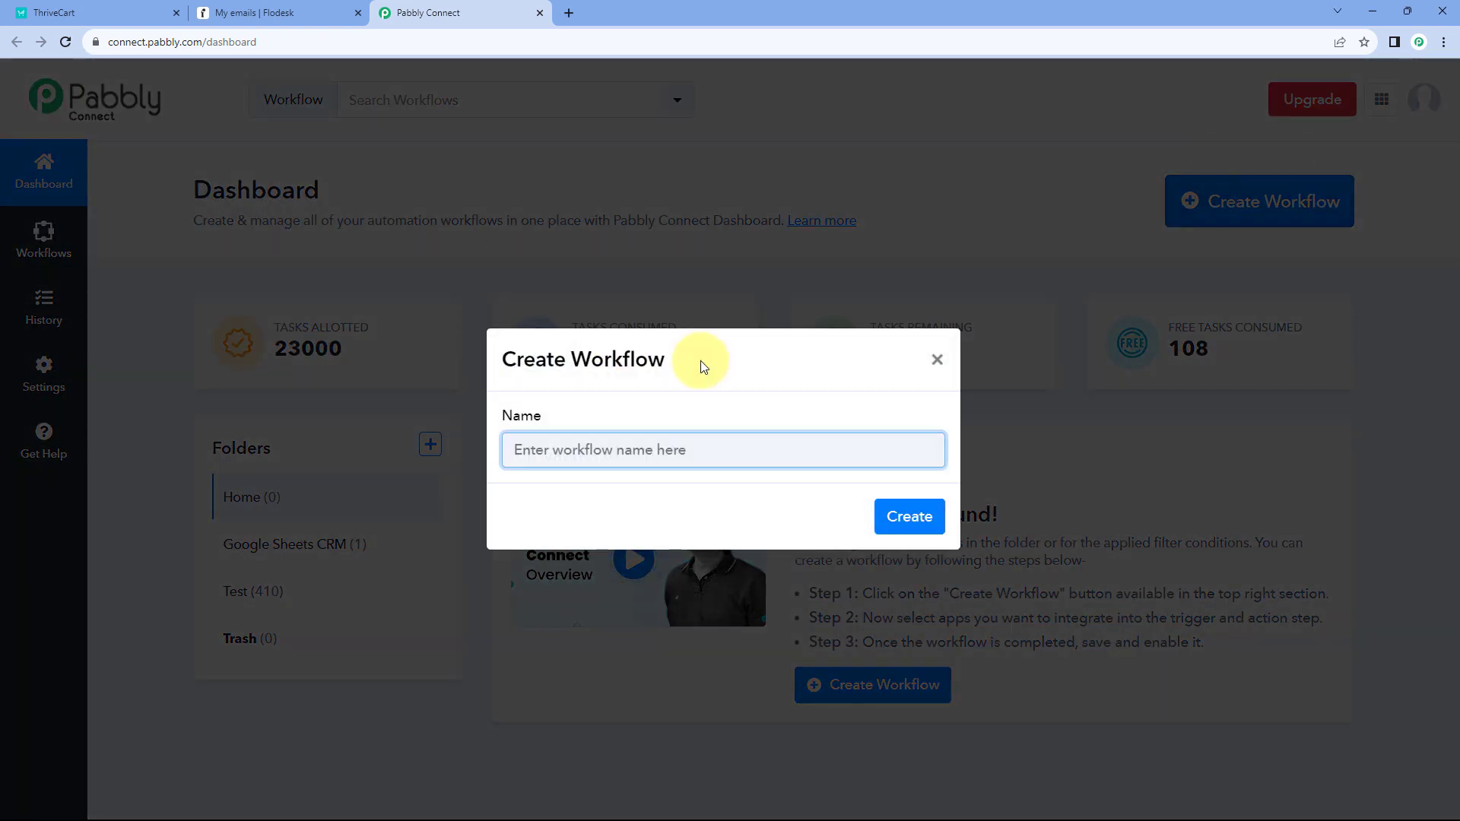
type("Thrive")
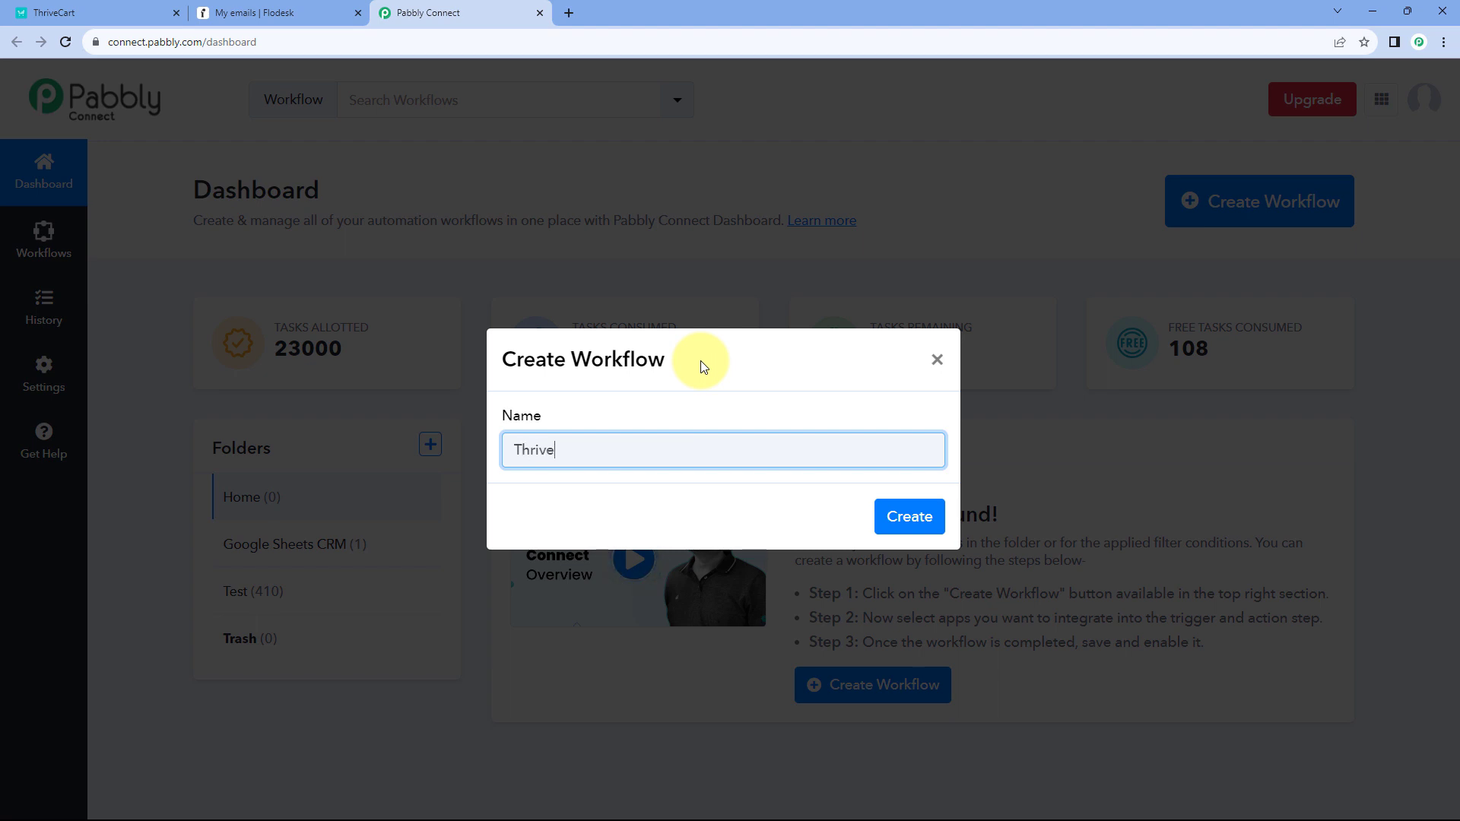
type("Cart to Flodesk")
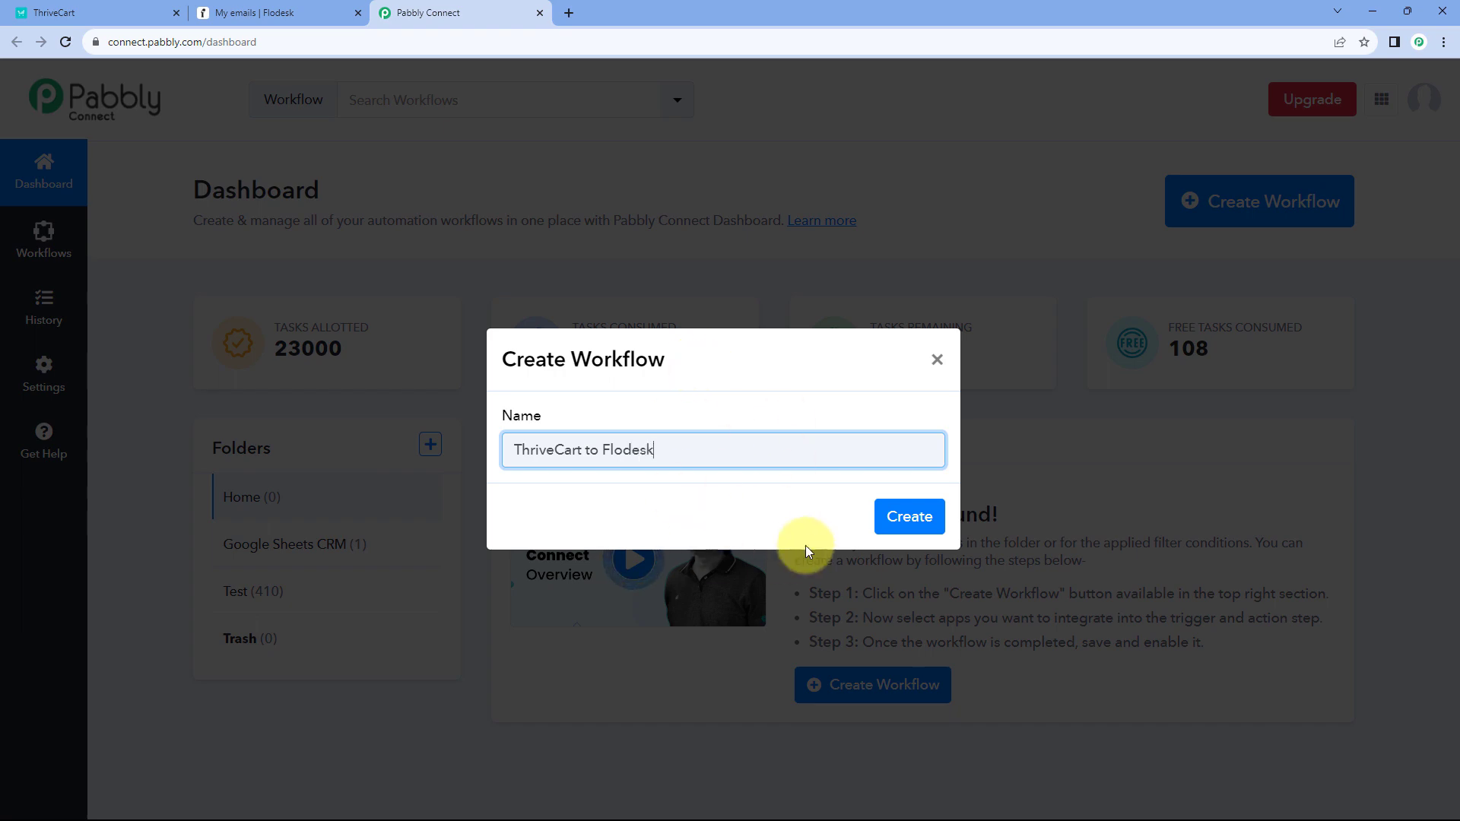
left_click(905, 517)
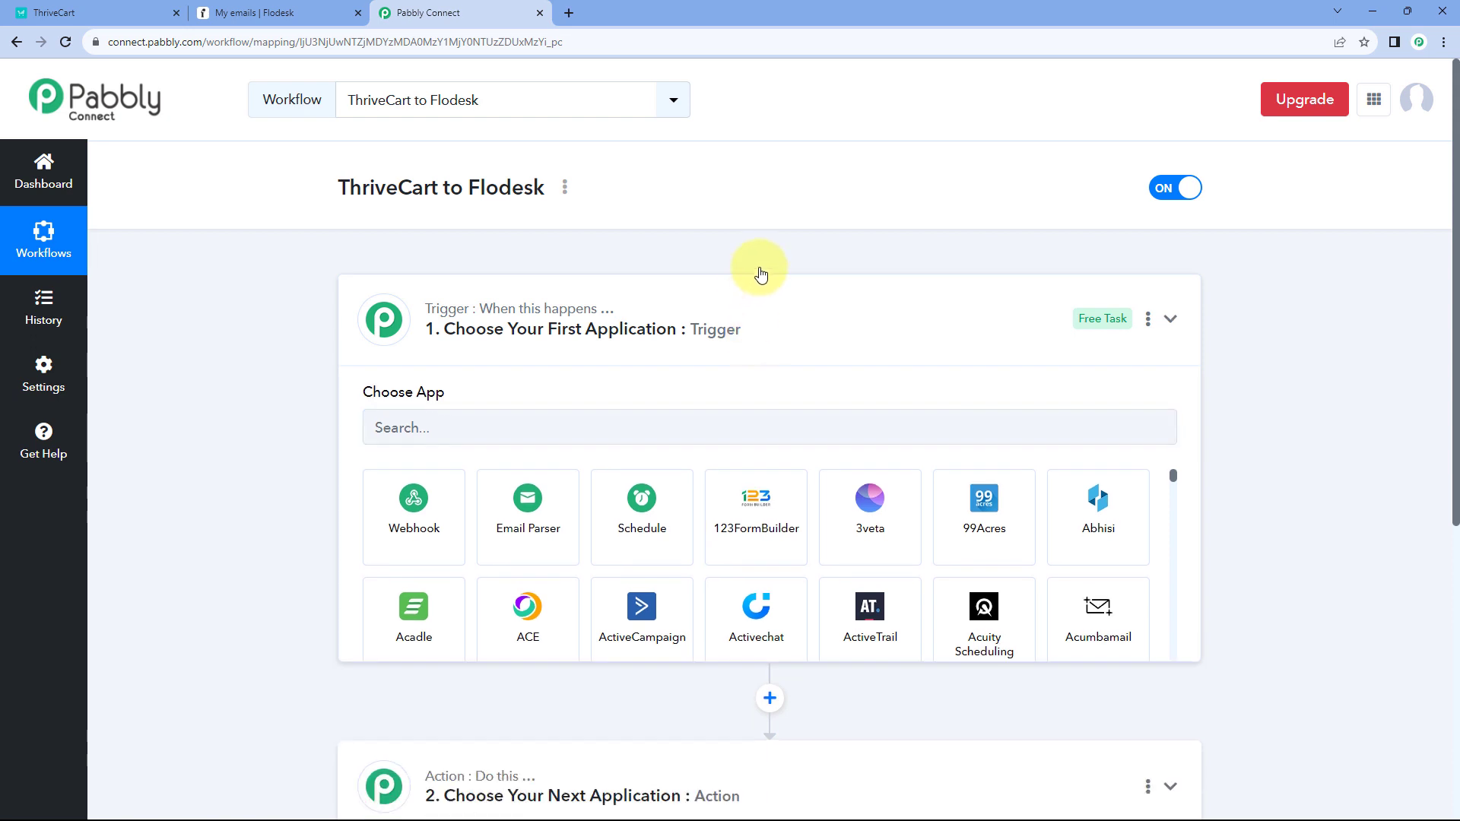
left_click(760, 277)
scroll(293, 327, "down", 1)
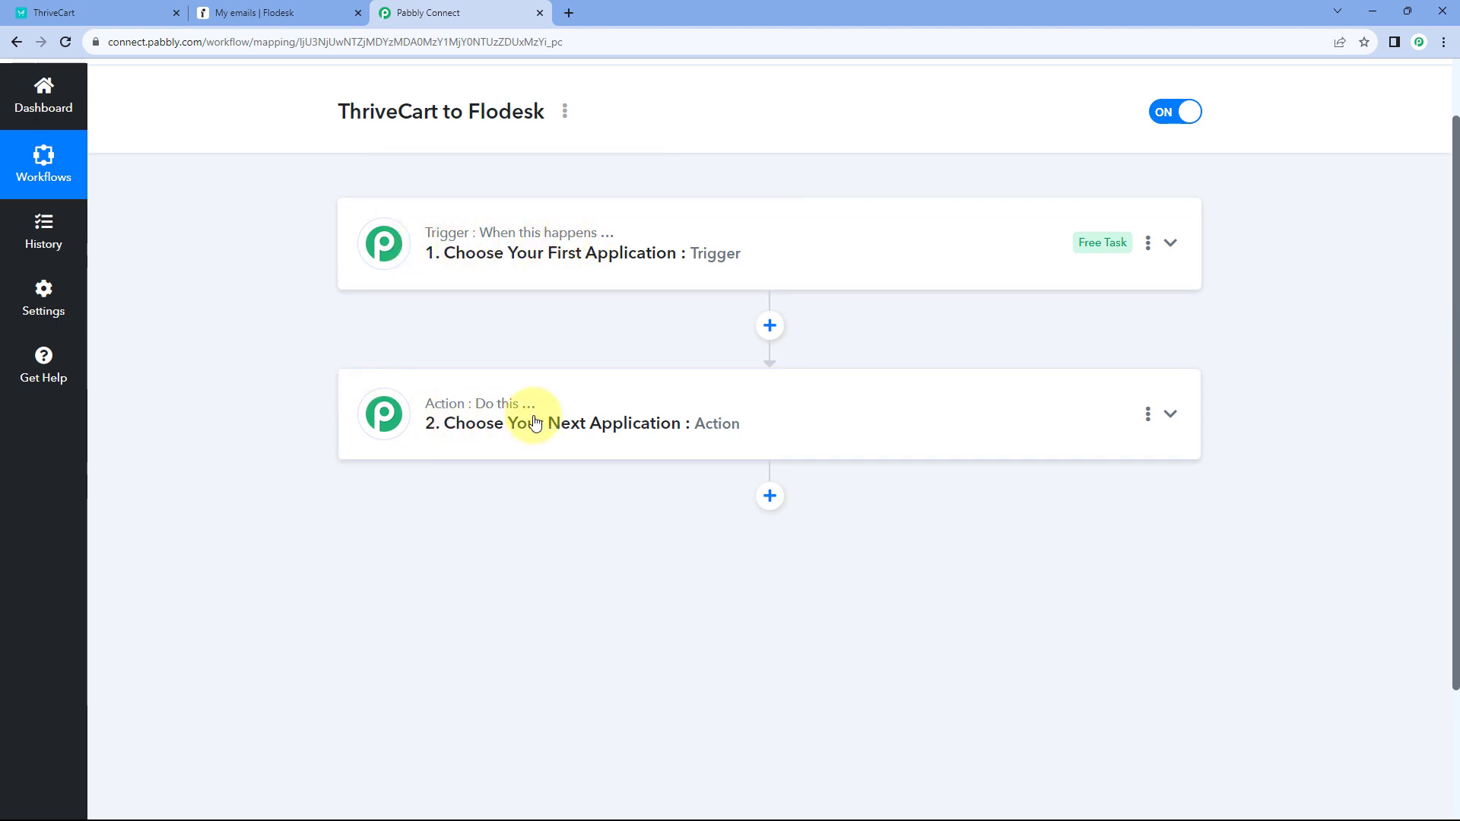
- Expand the trigger step and glance at the ThriveCart dashboard twice
left_click(527, 256)
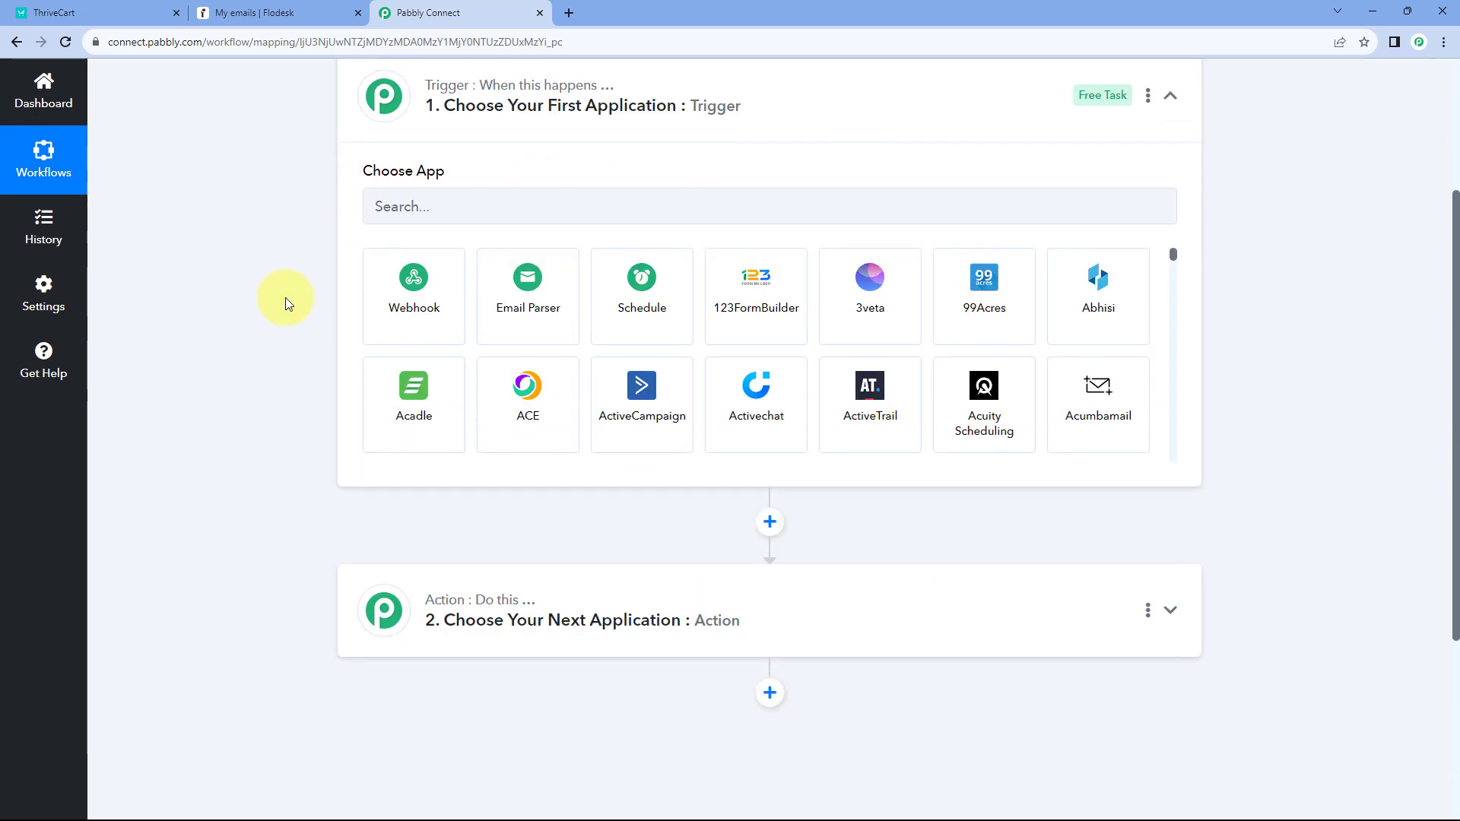
left_click(128, 14)
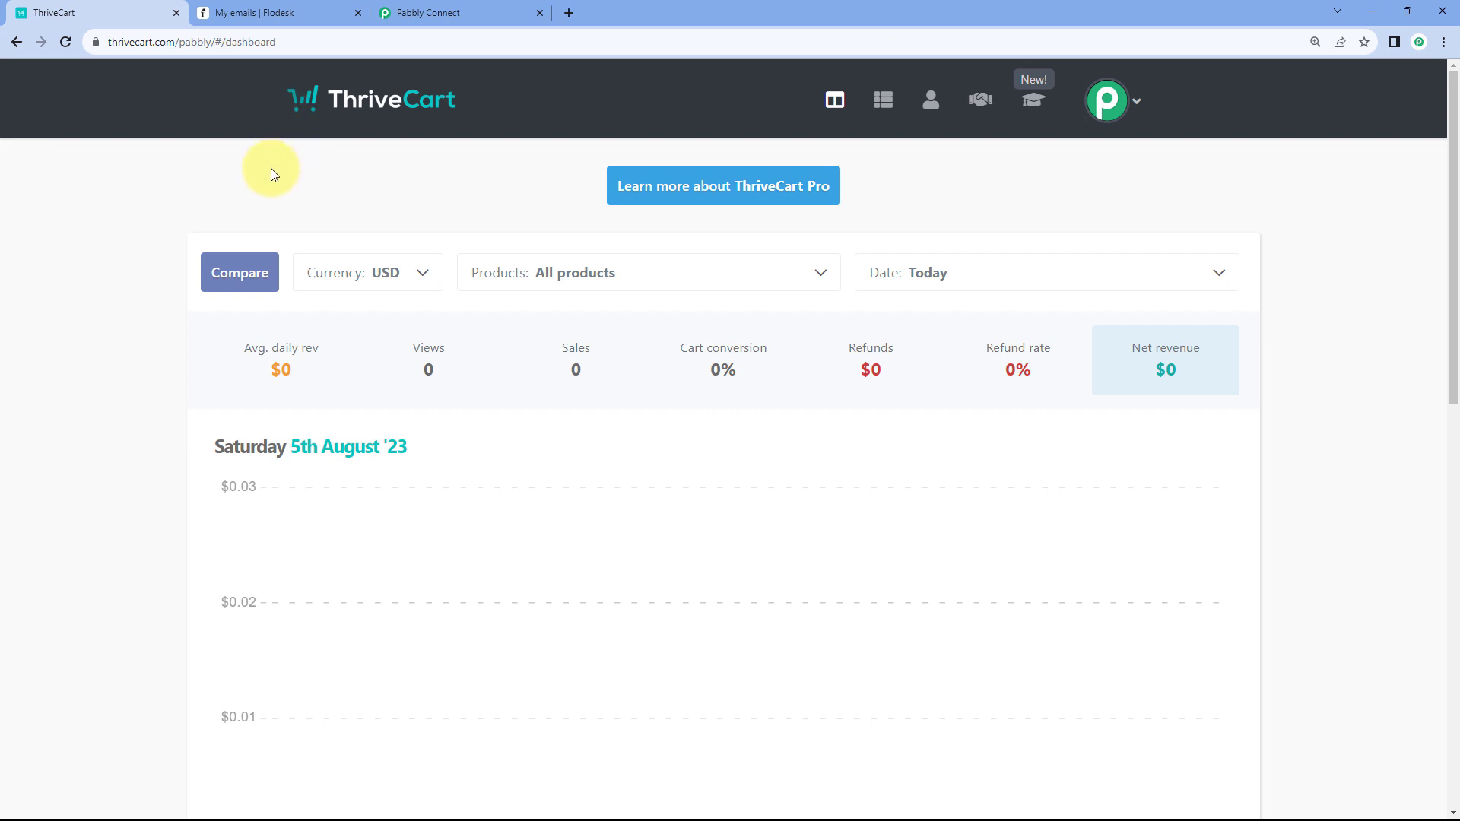
left_click(484, 11)
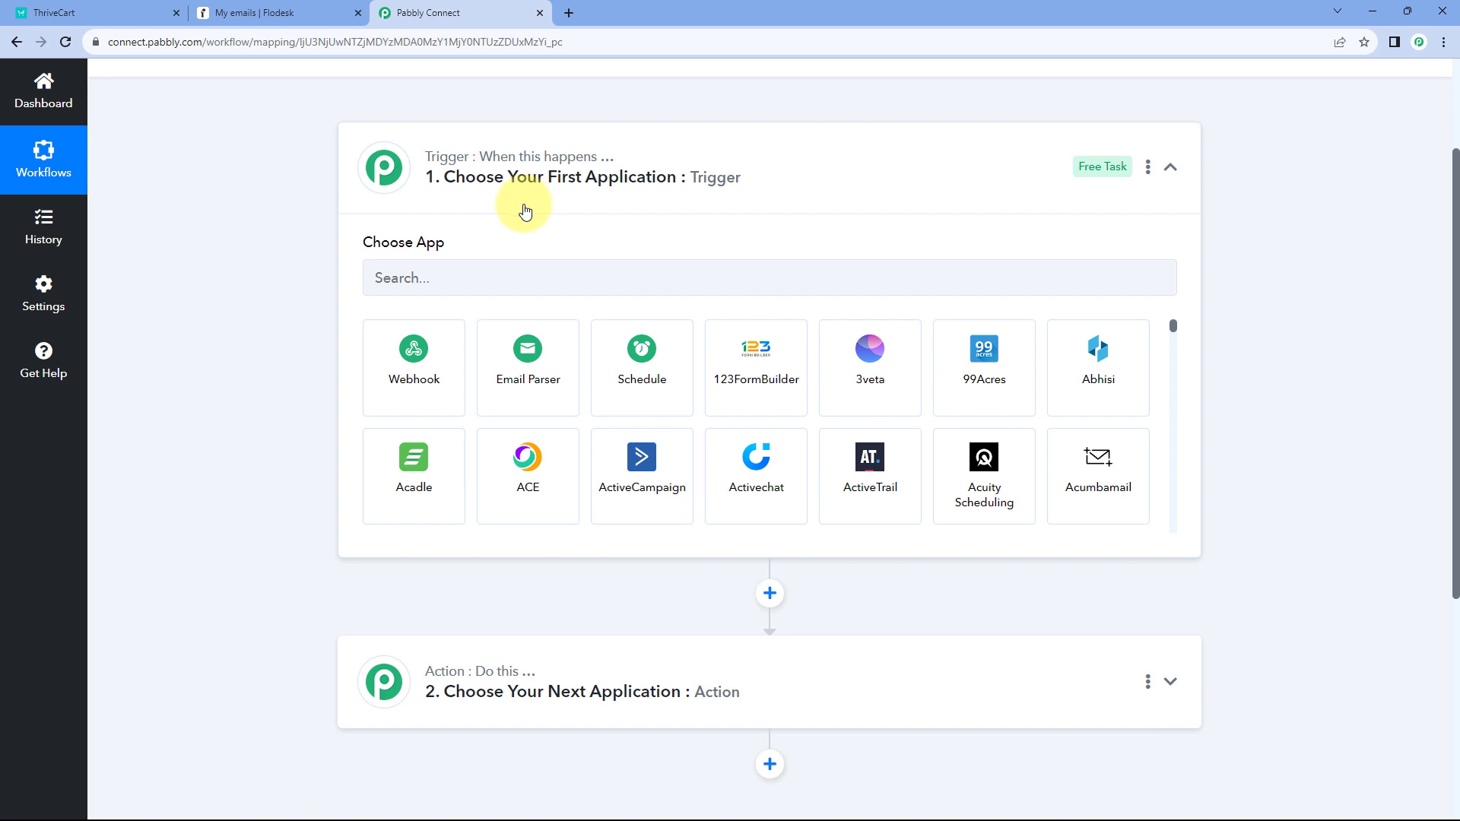
left_click(109, 9)
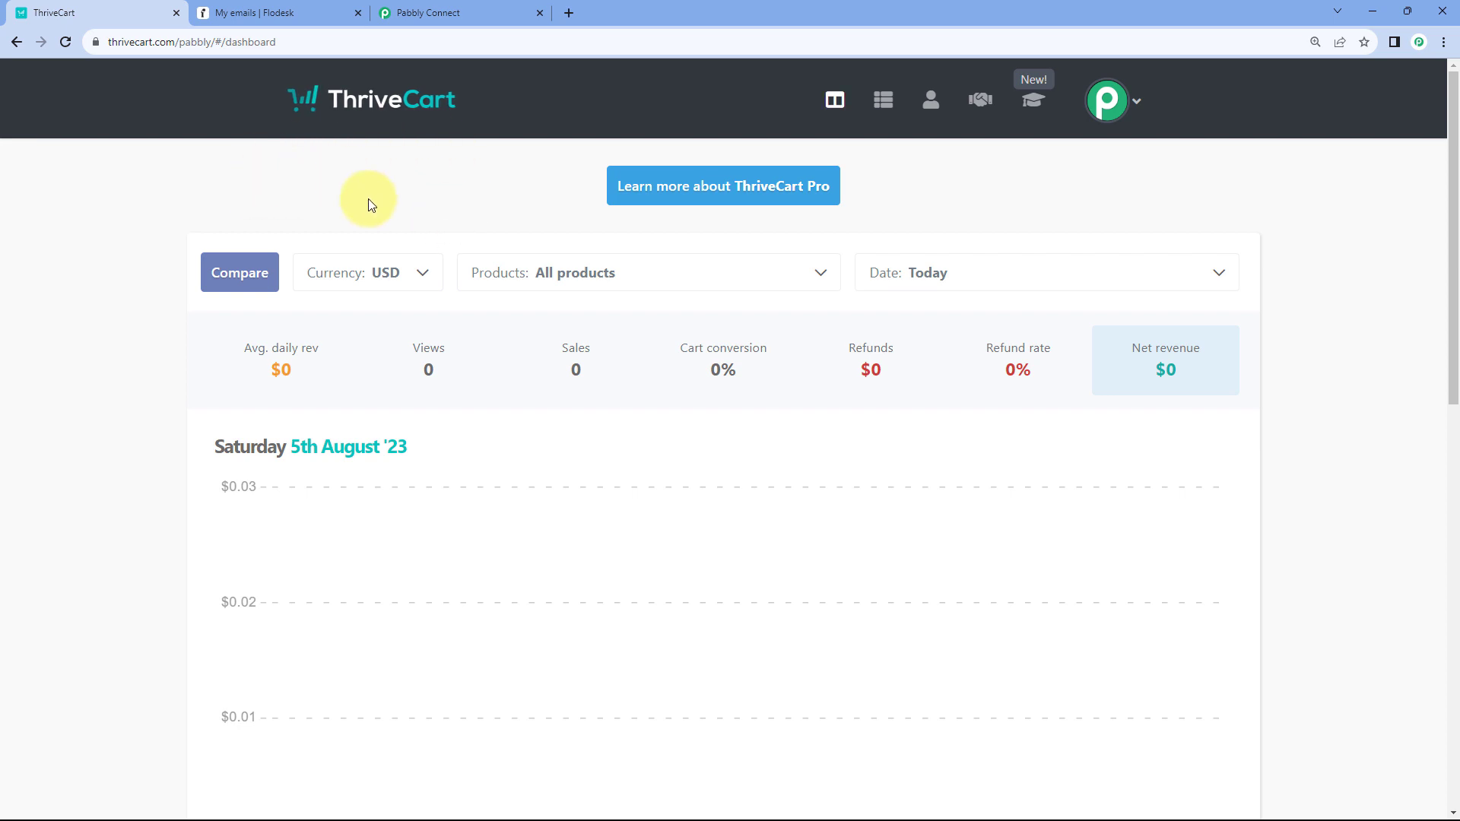
left_click(484, 9)
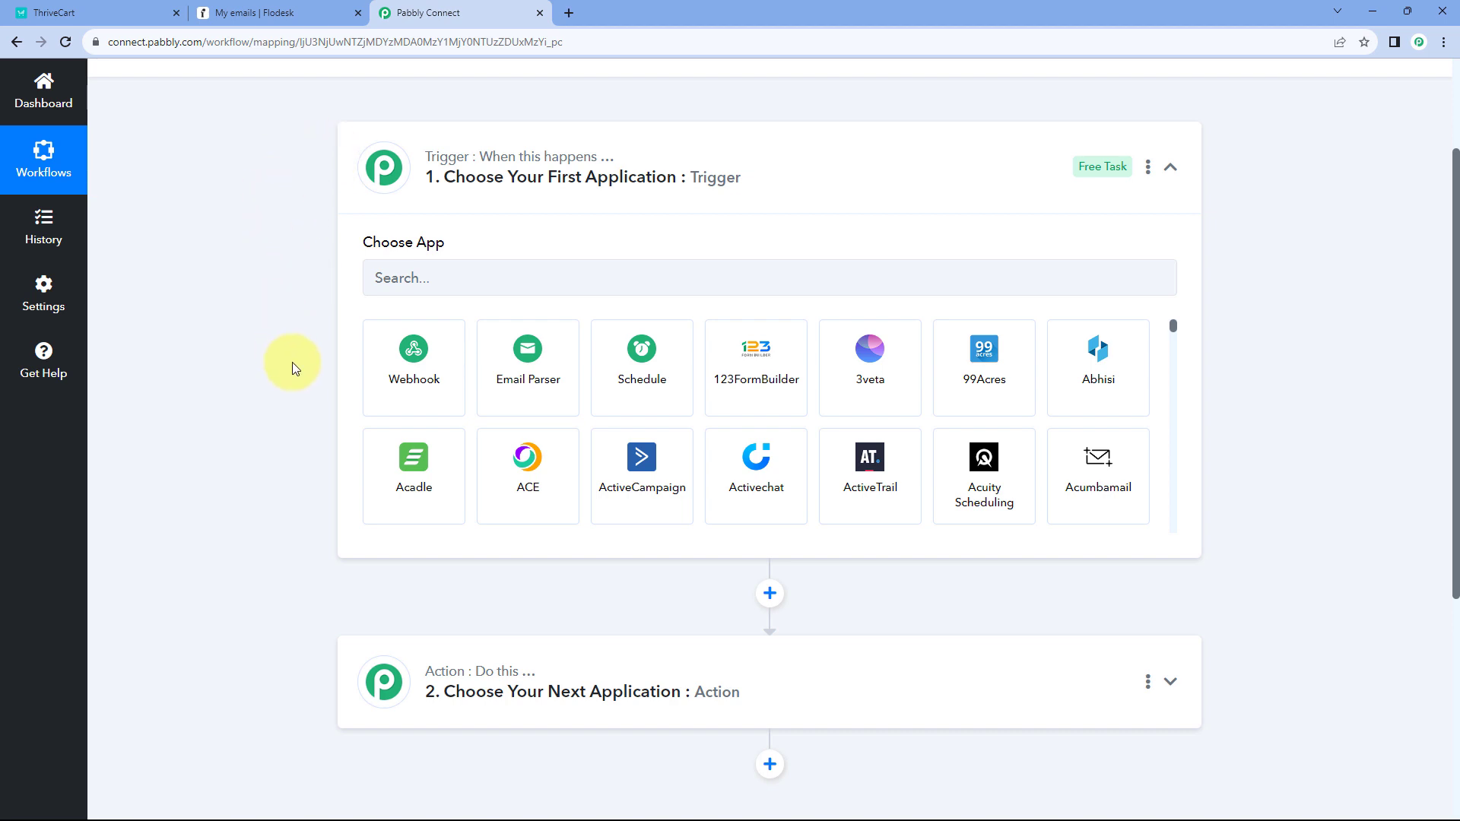
- Bring up the Flodesk My emails page
scroll(291, 364, "down", 2)
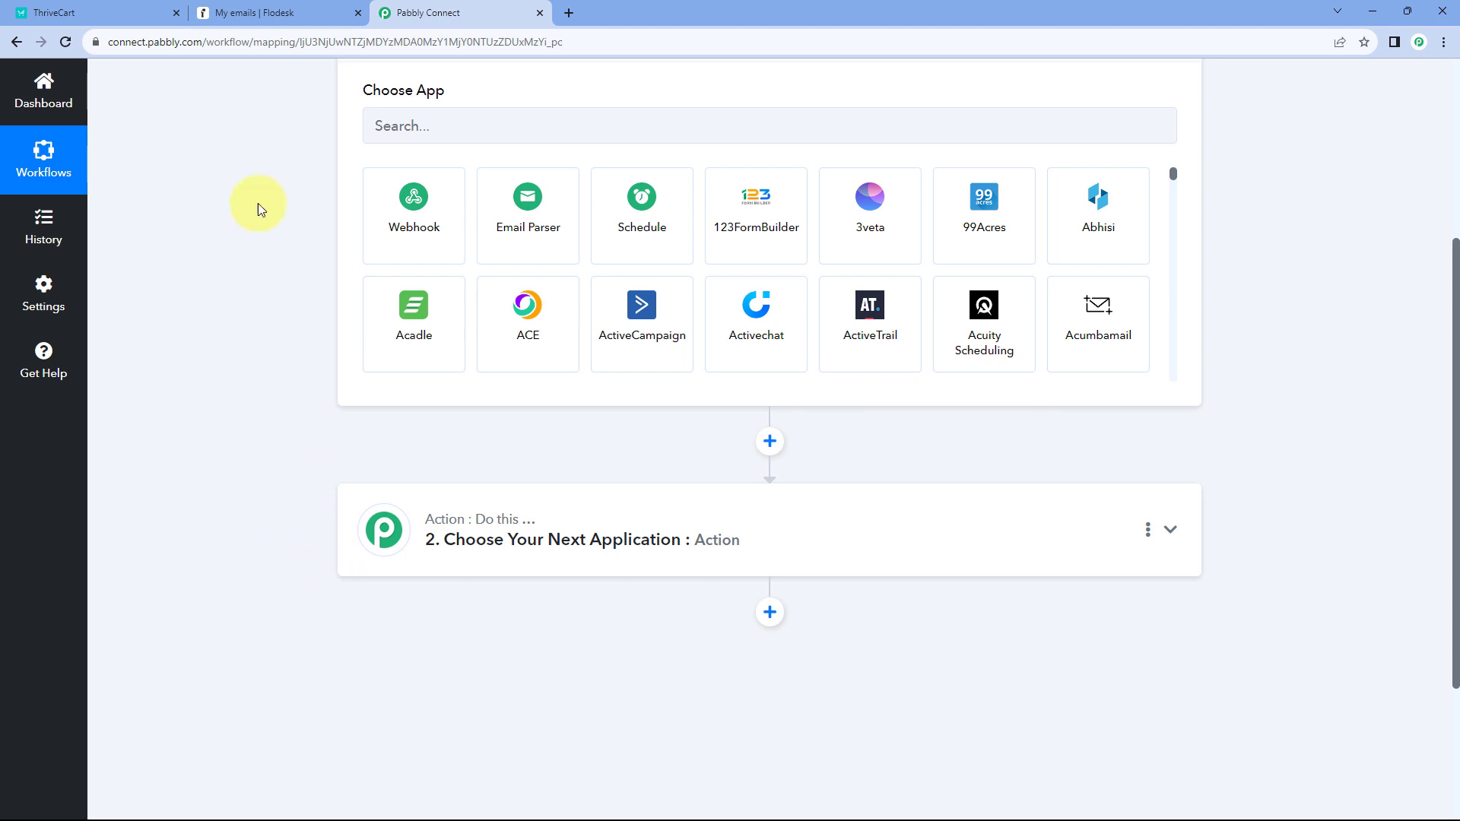
mouse_move(394, 98)
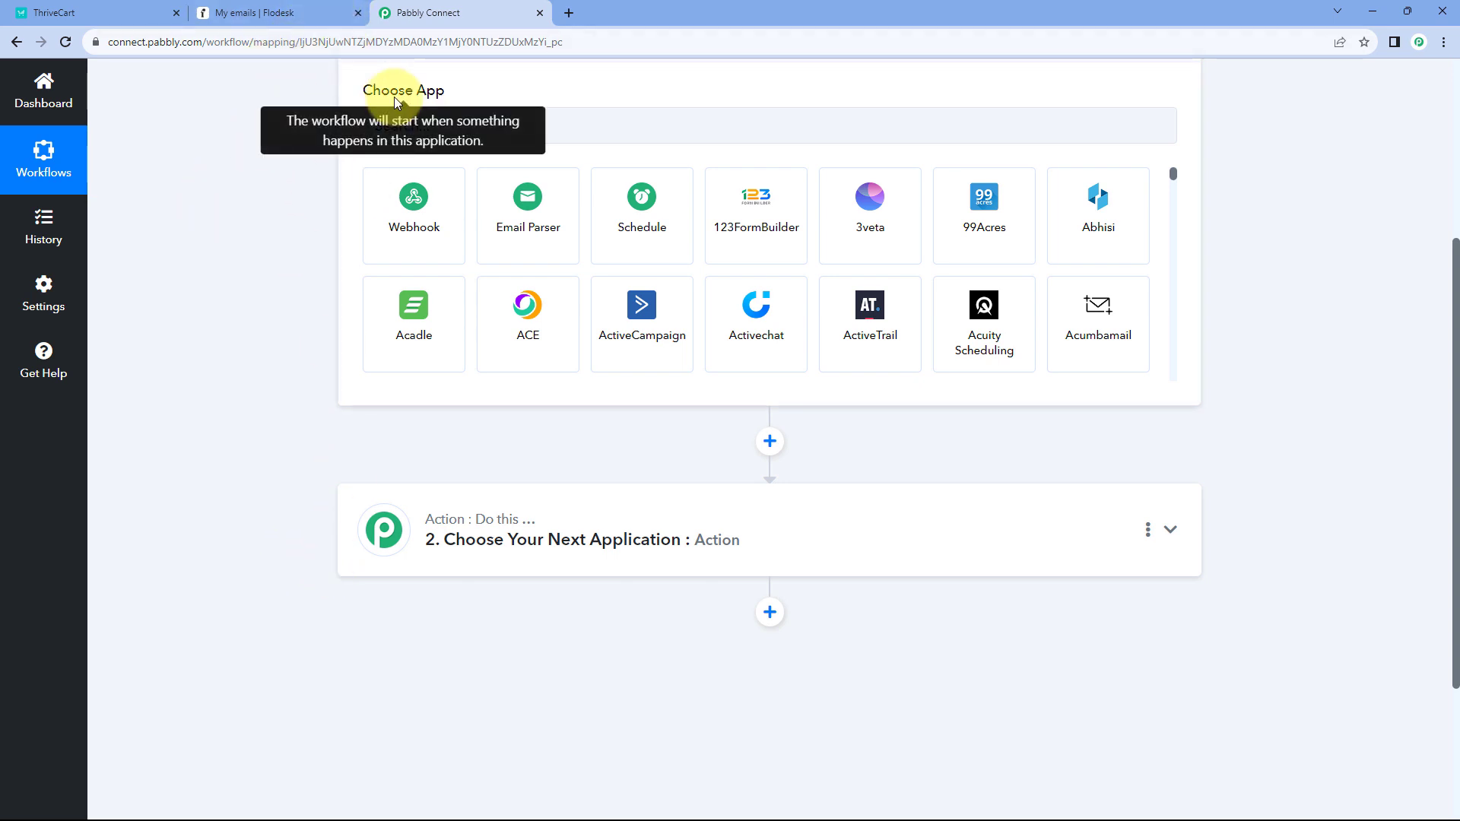
left_click(289, 10)
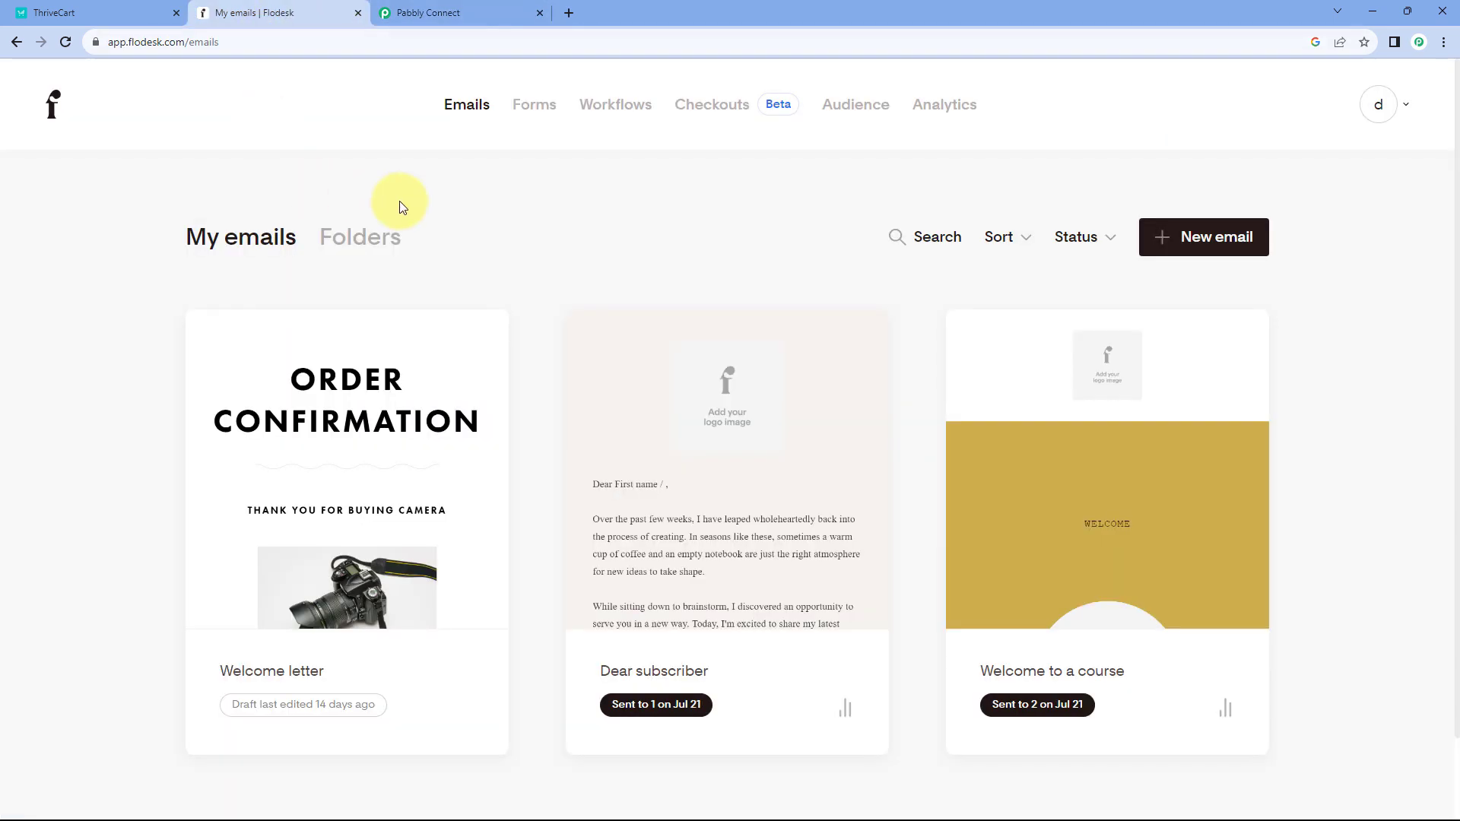
- Open Flodesk's Audience segments list
left_click(843, 107)
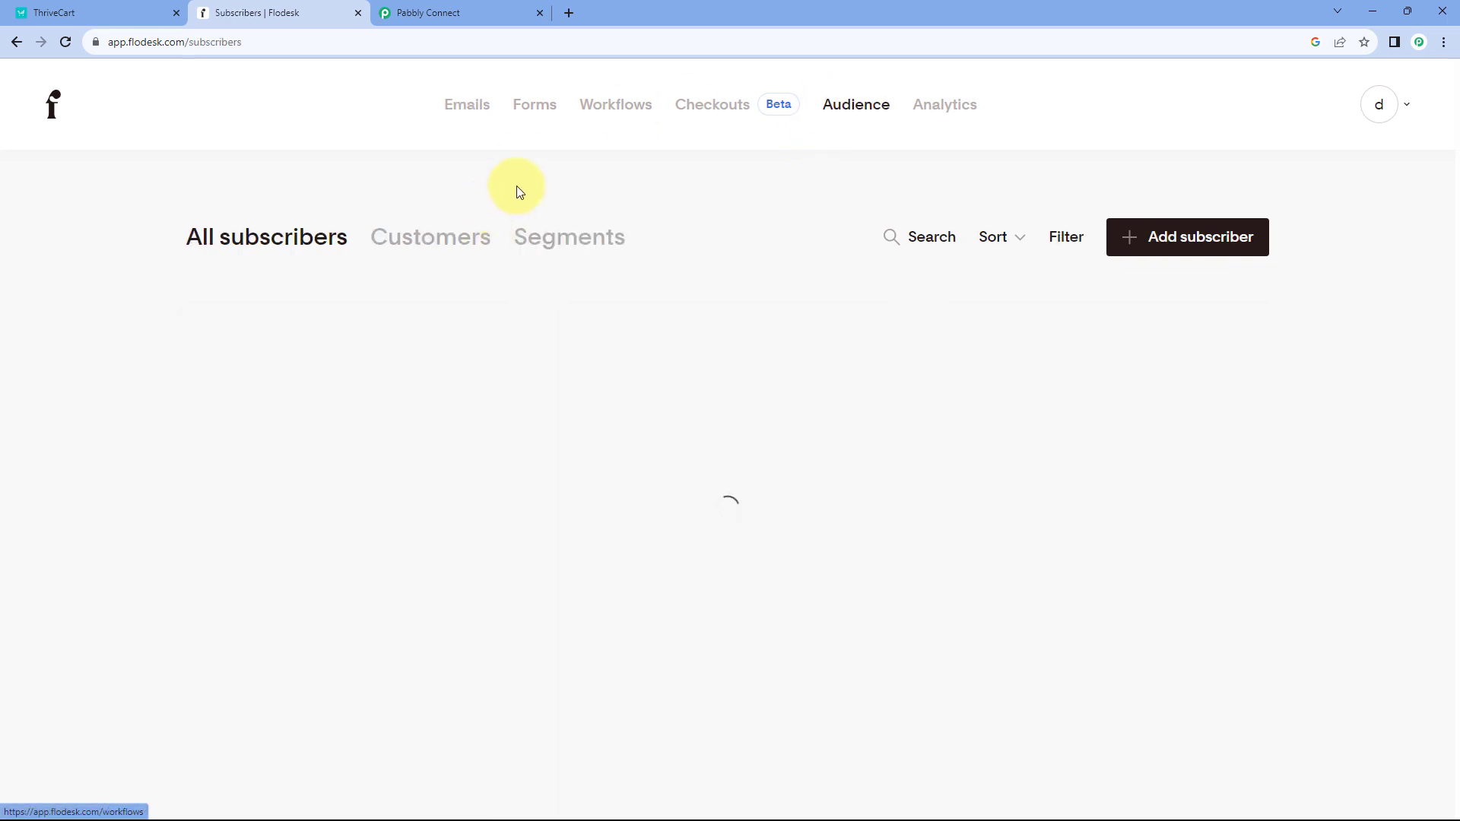
left_click(594, 236)
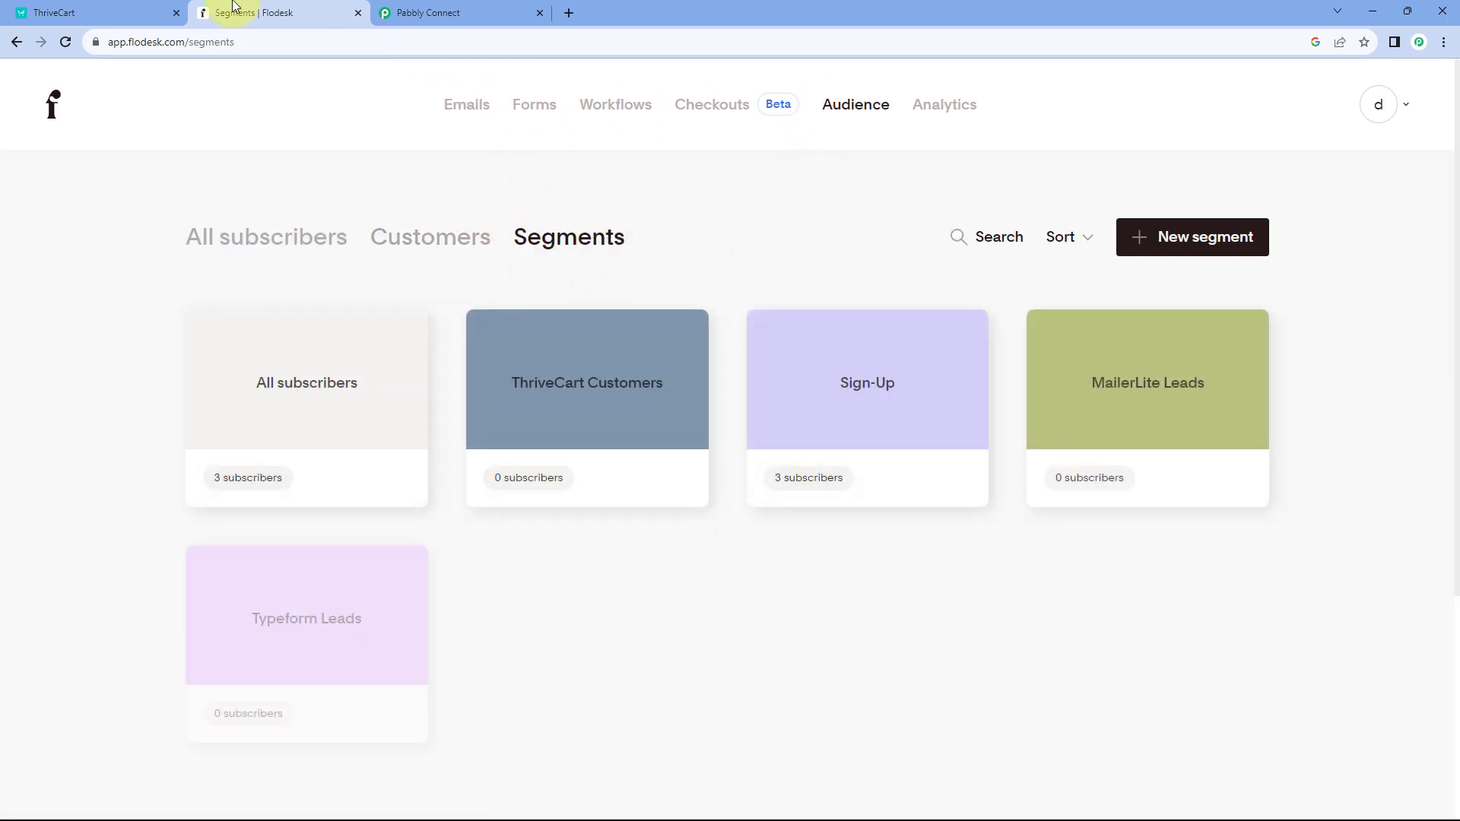
left_click(155, 9)
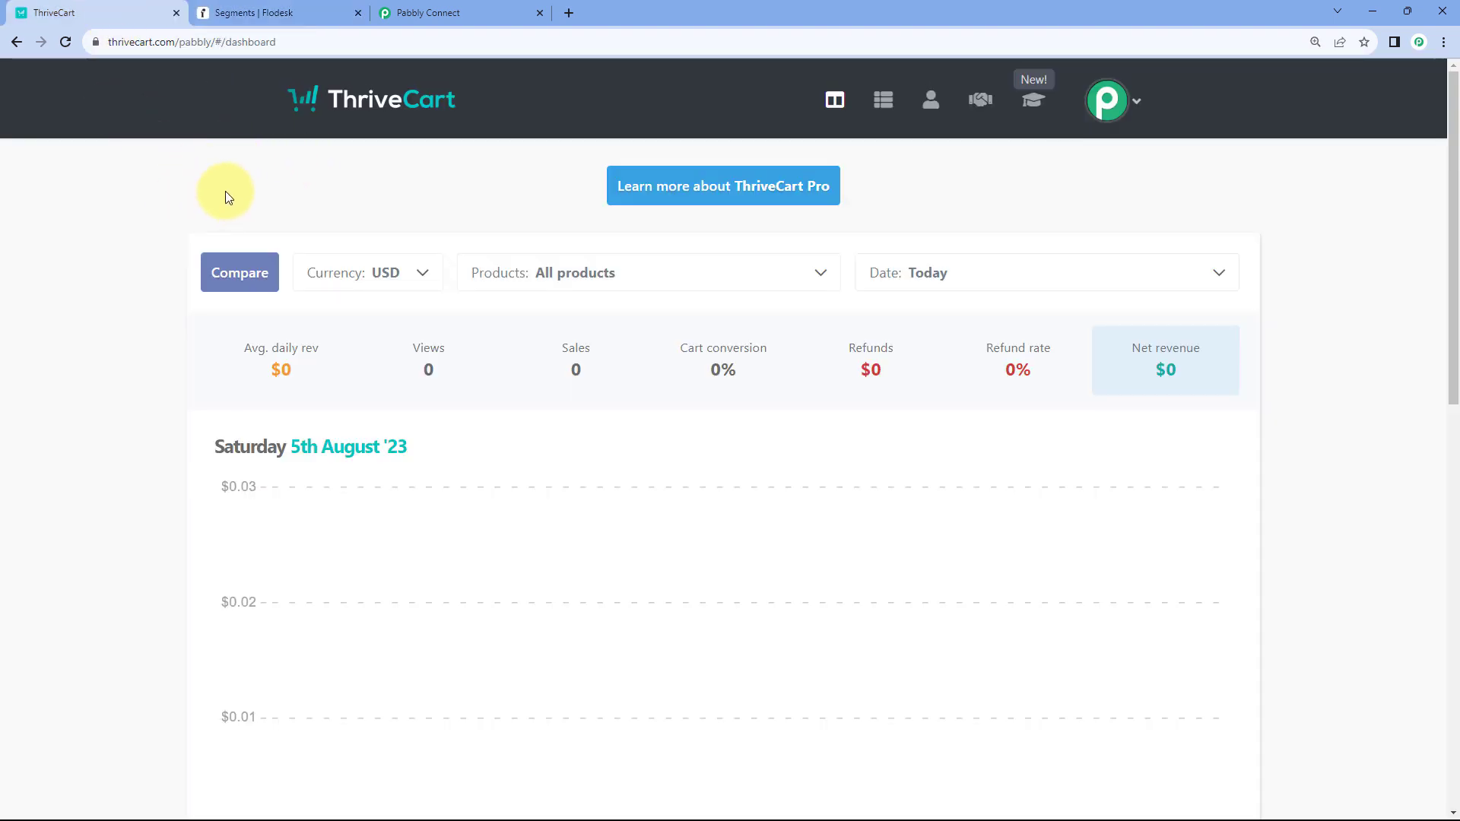
left_click(286, 11)
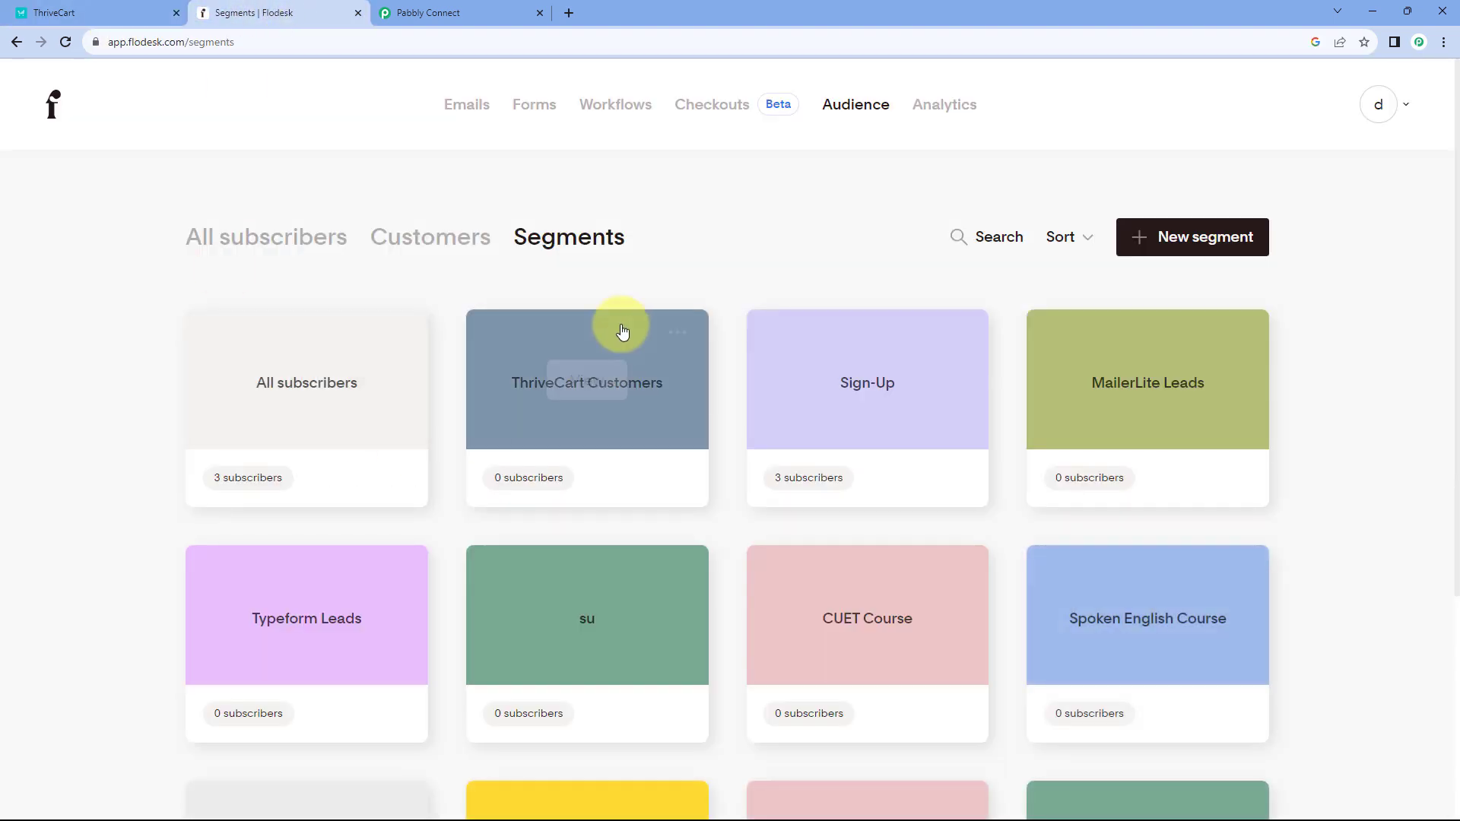
- Review the three subscribers in the Sign-Up segment, checking ThriveCart alongside
left_click(869, 381)
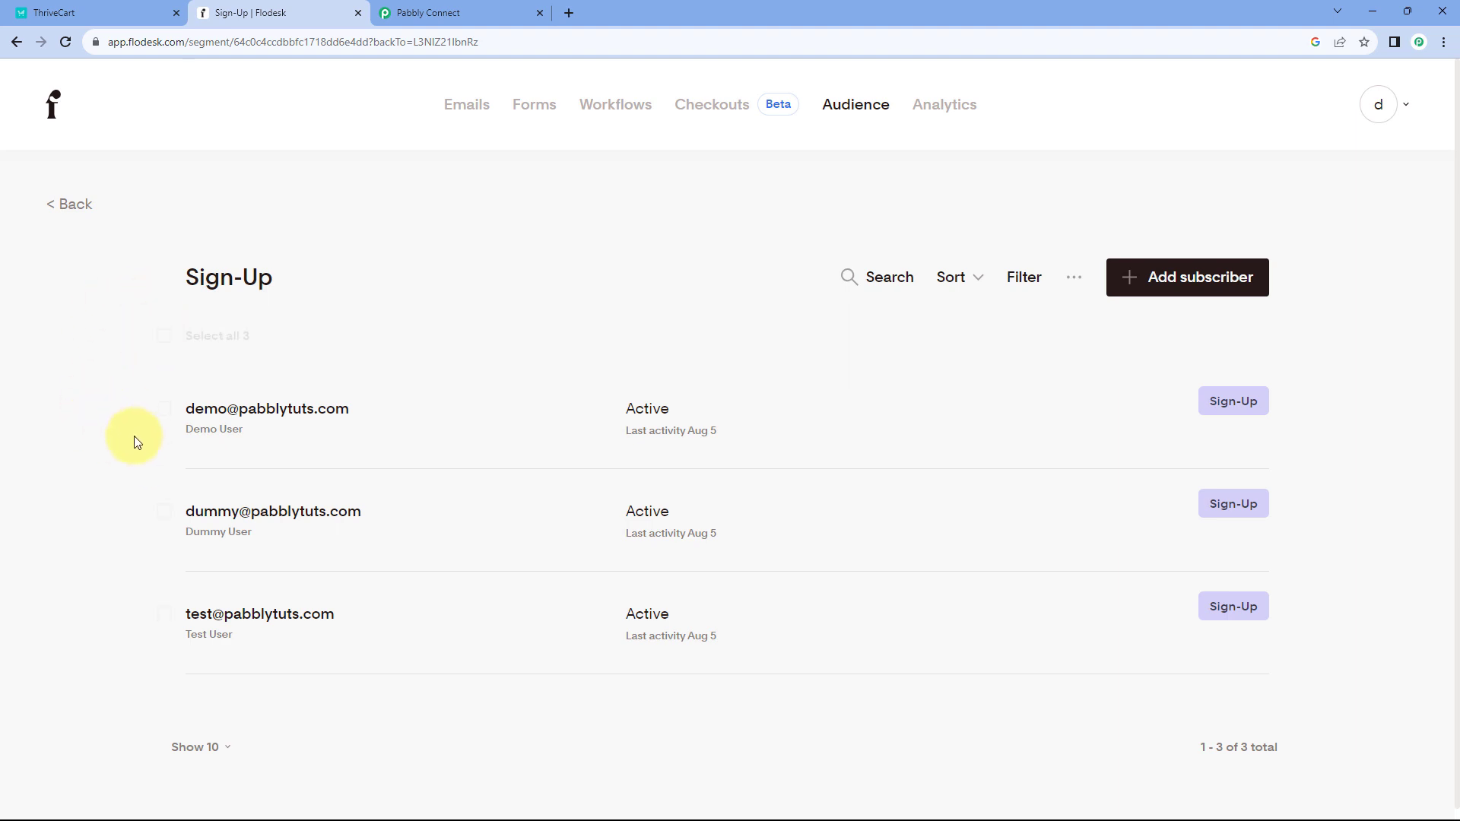
left_click(54, 10)
left_click(228, 10)
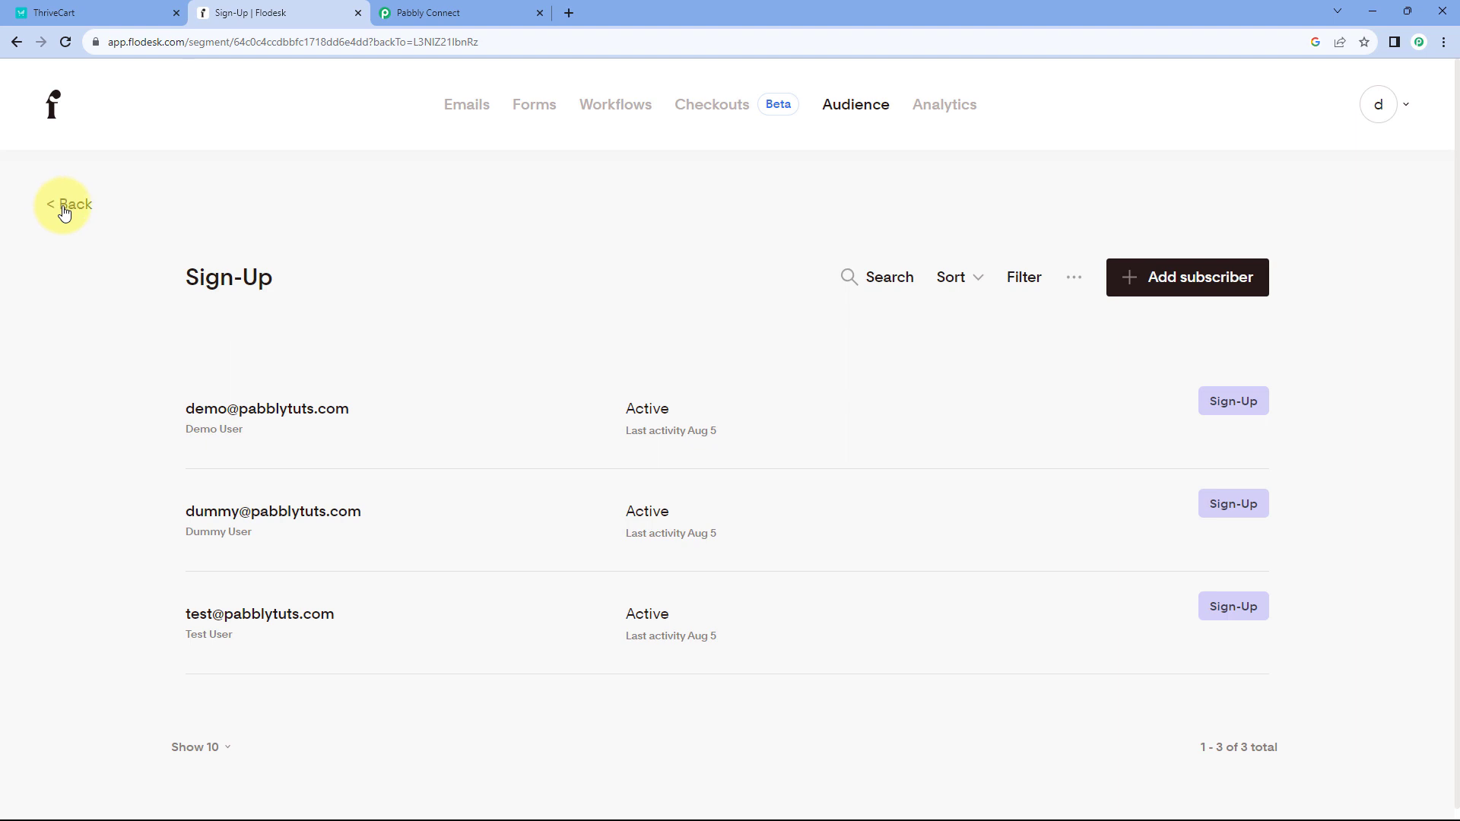
left_click(104, 9)
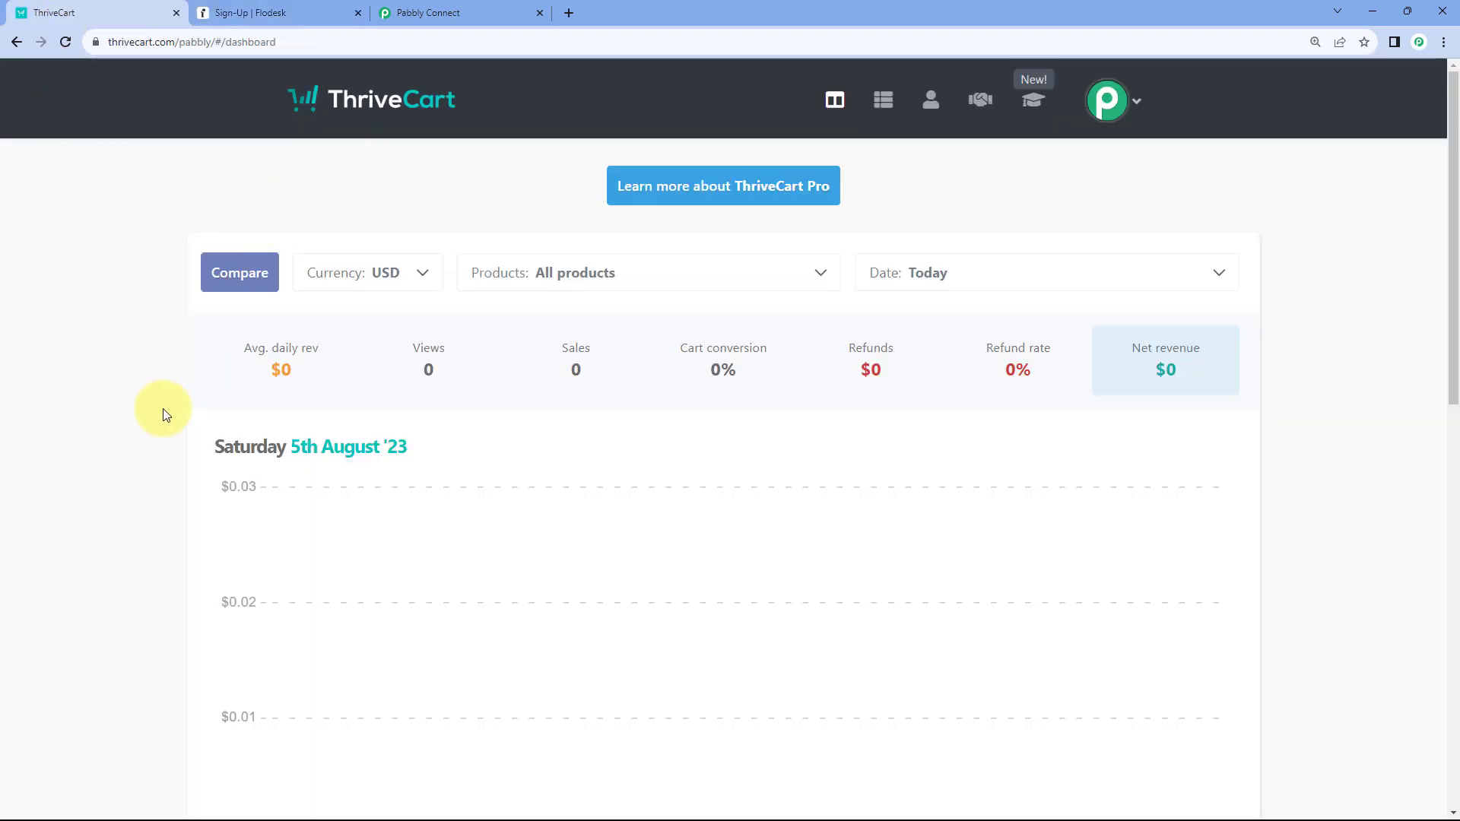
left_click(262, 11)
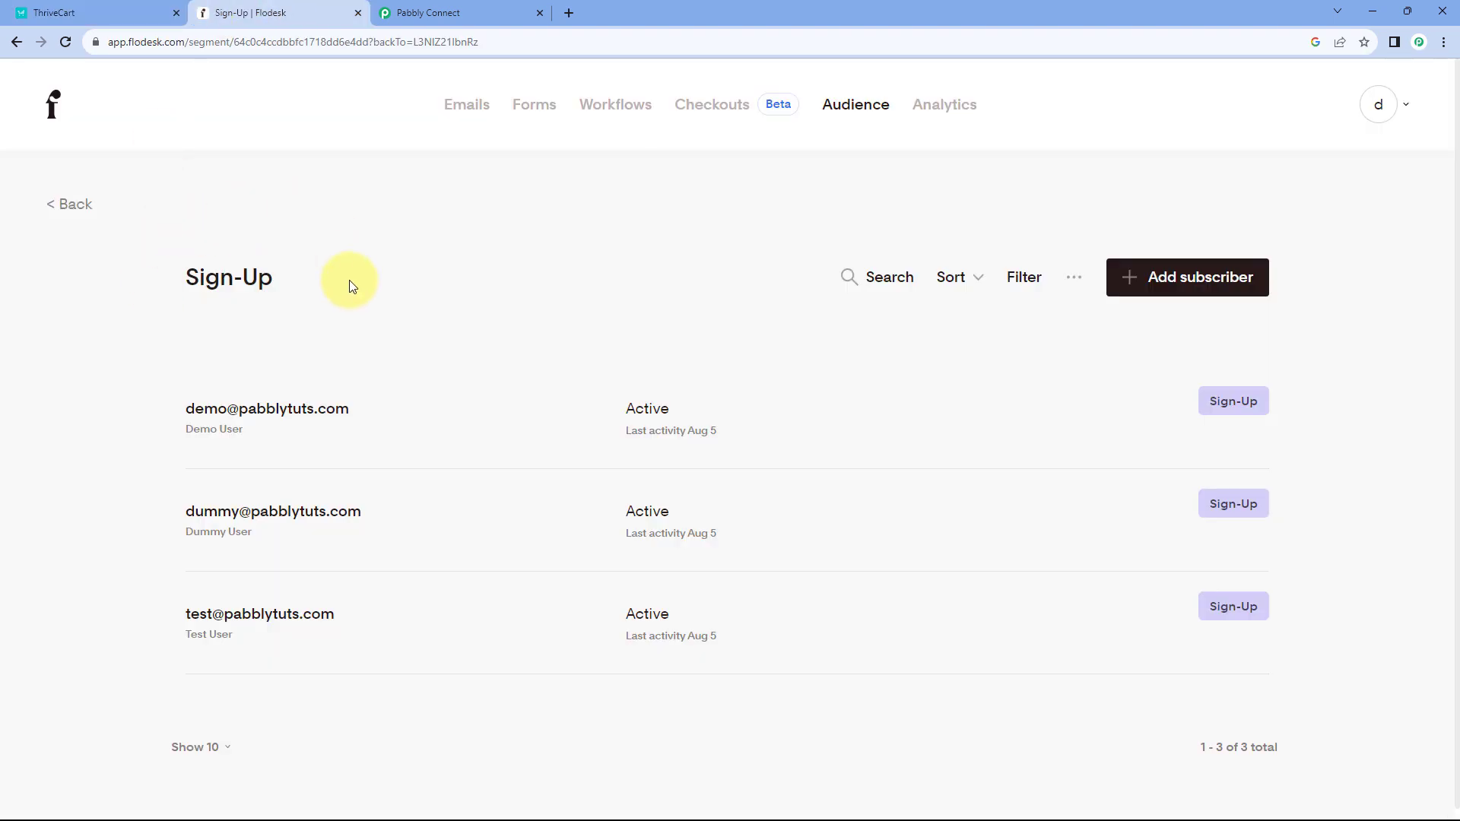
- Go back to the segments list and return to the Pabbly Connect workflow
left_click(83, 216)
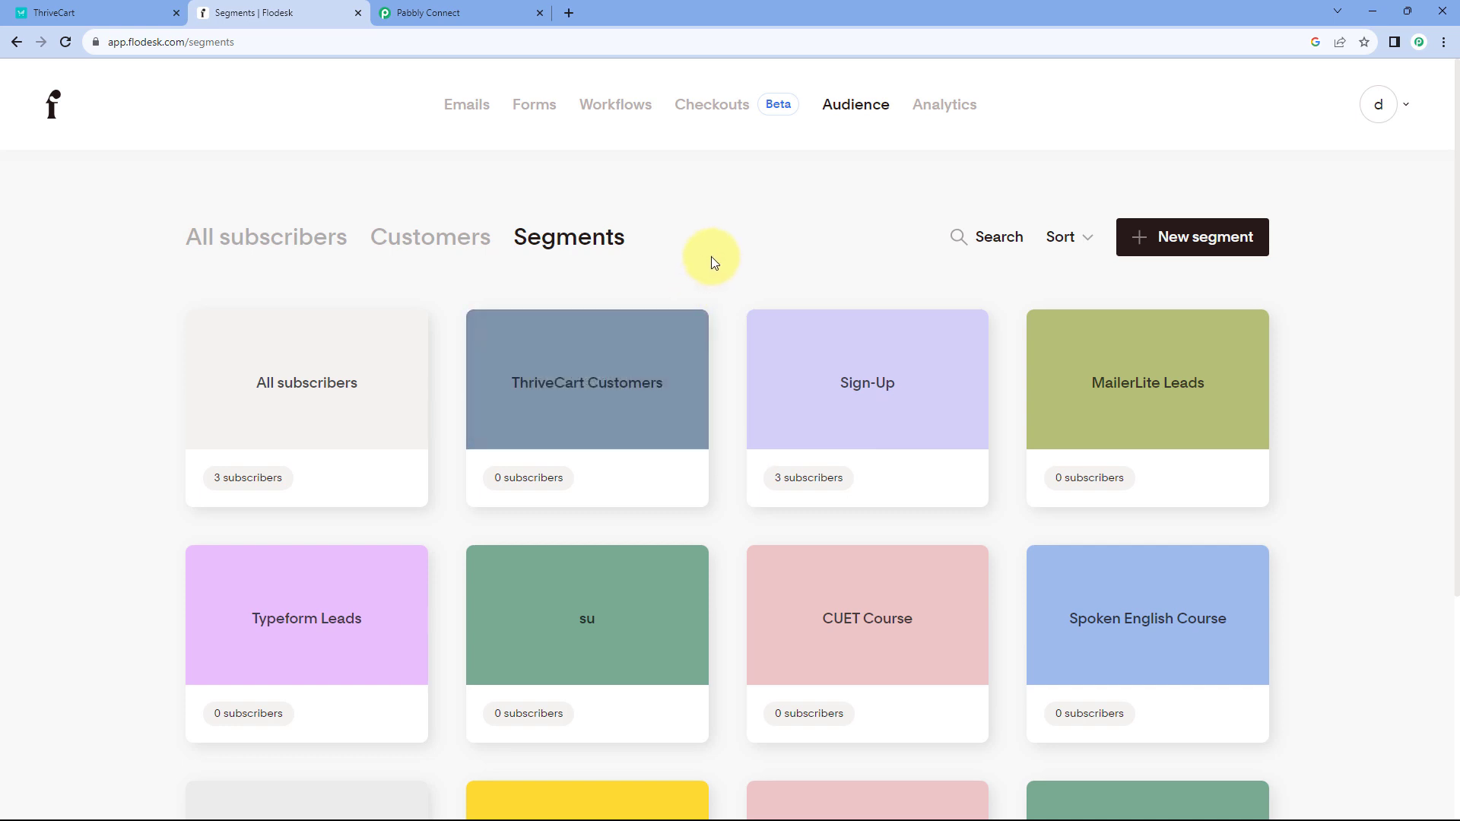
left_click(464, 9)
scroll(425, 319, "up", 2)
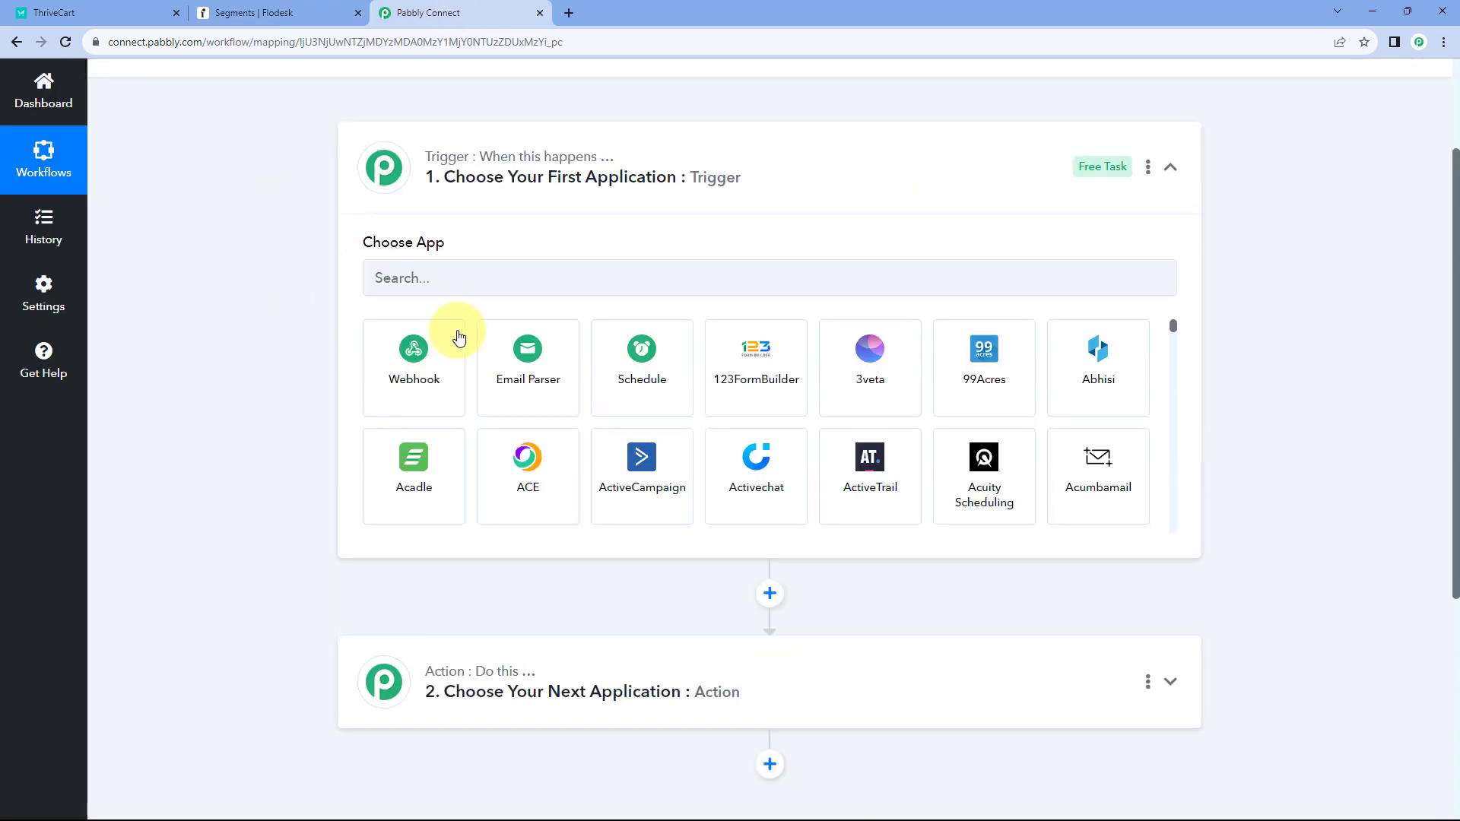
- Set the trigger app to ThriveCart with the Product Purchase event
left_click(421, 282)
type("Thriv")
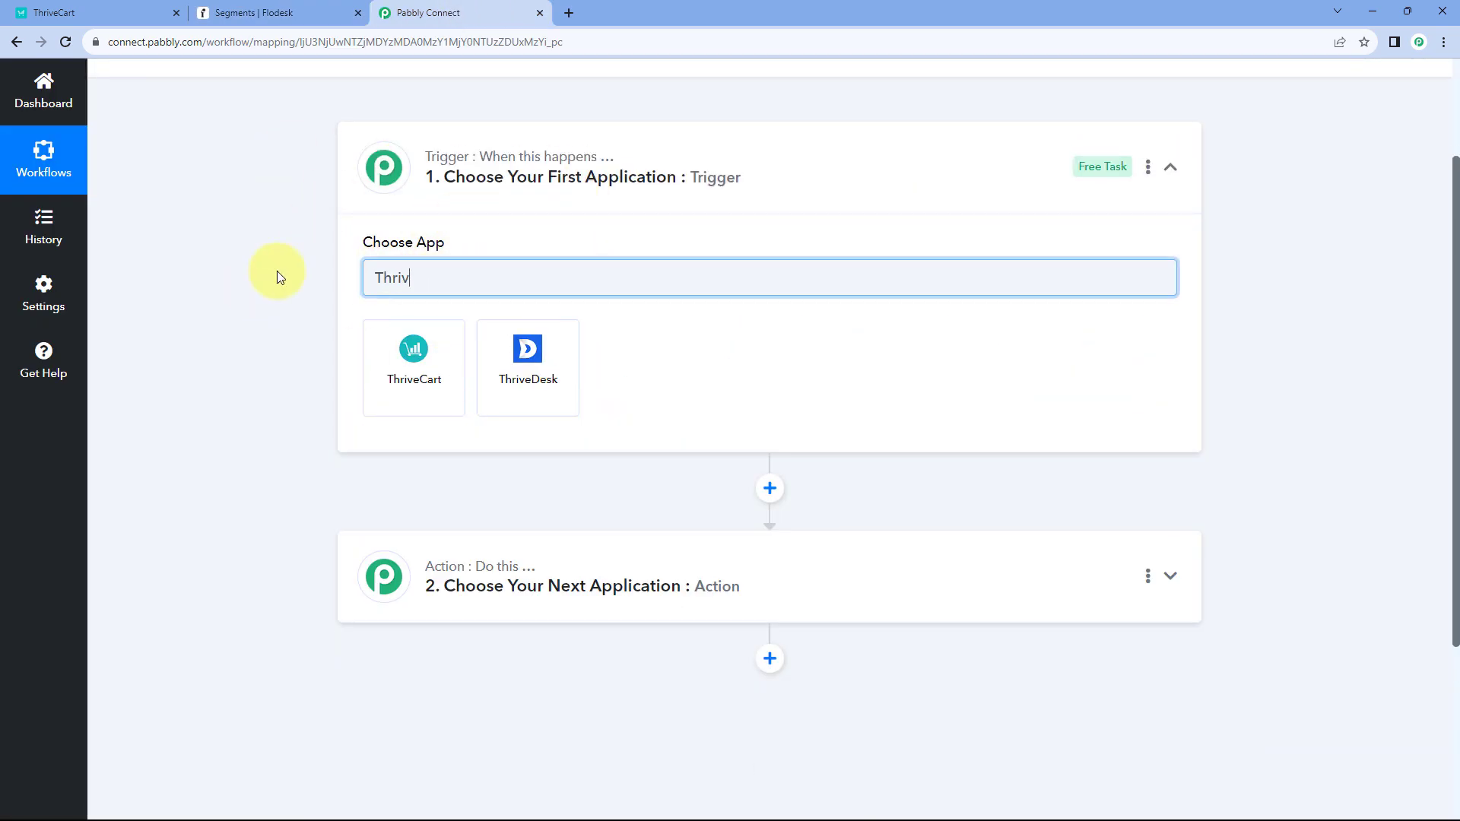
type("e")
left_click(394, 368)
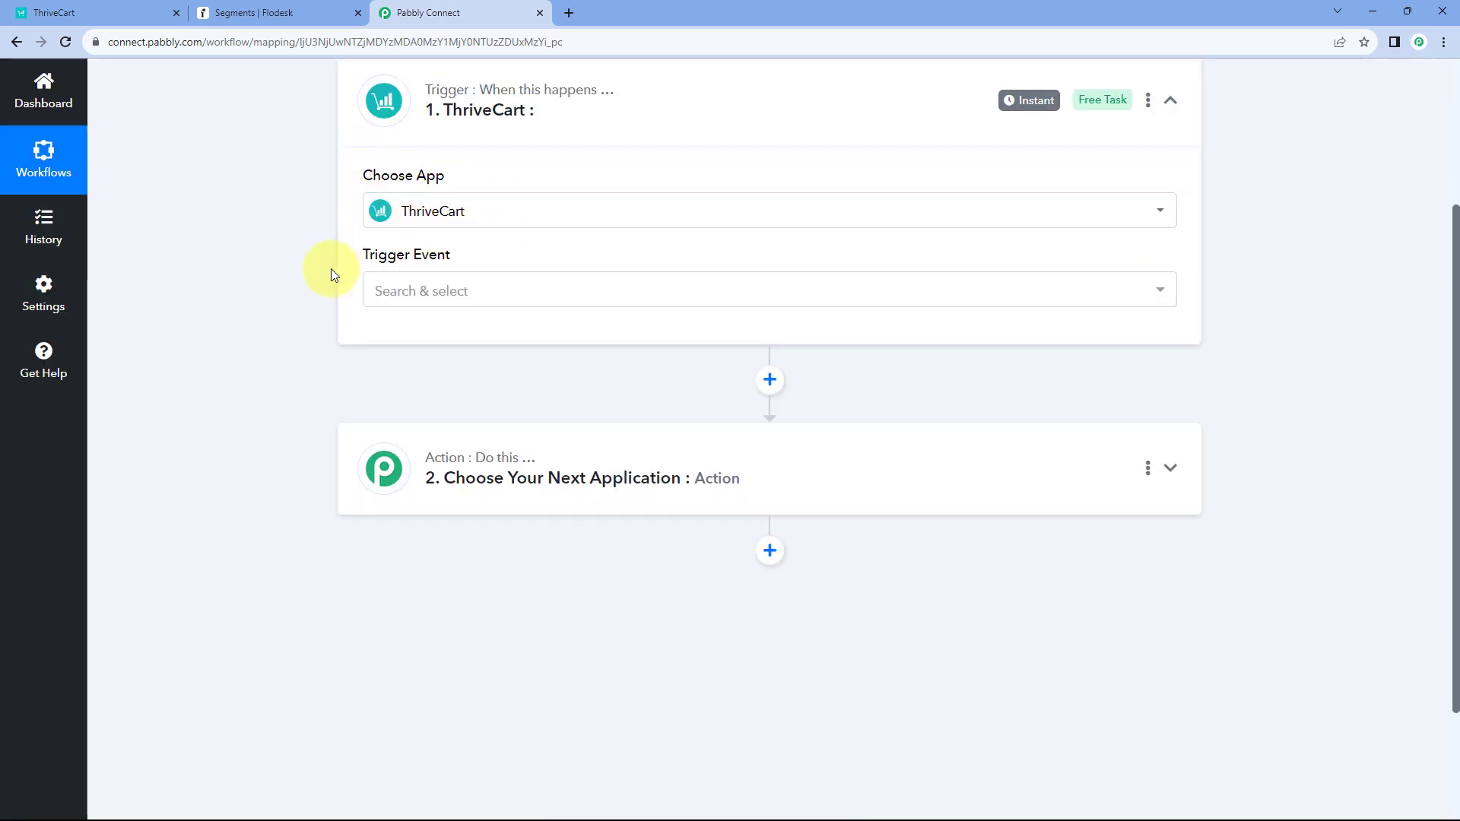
left_click(489, 289)
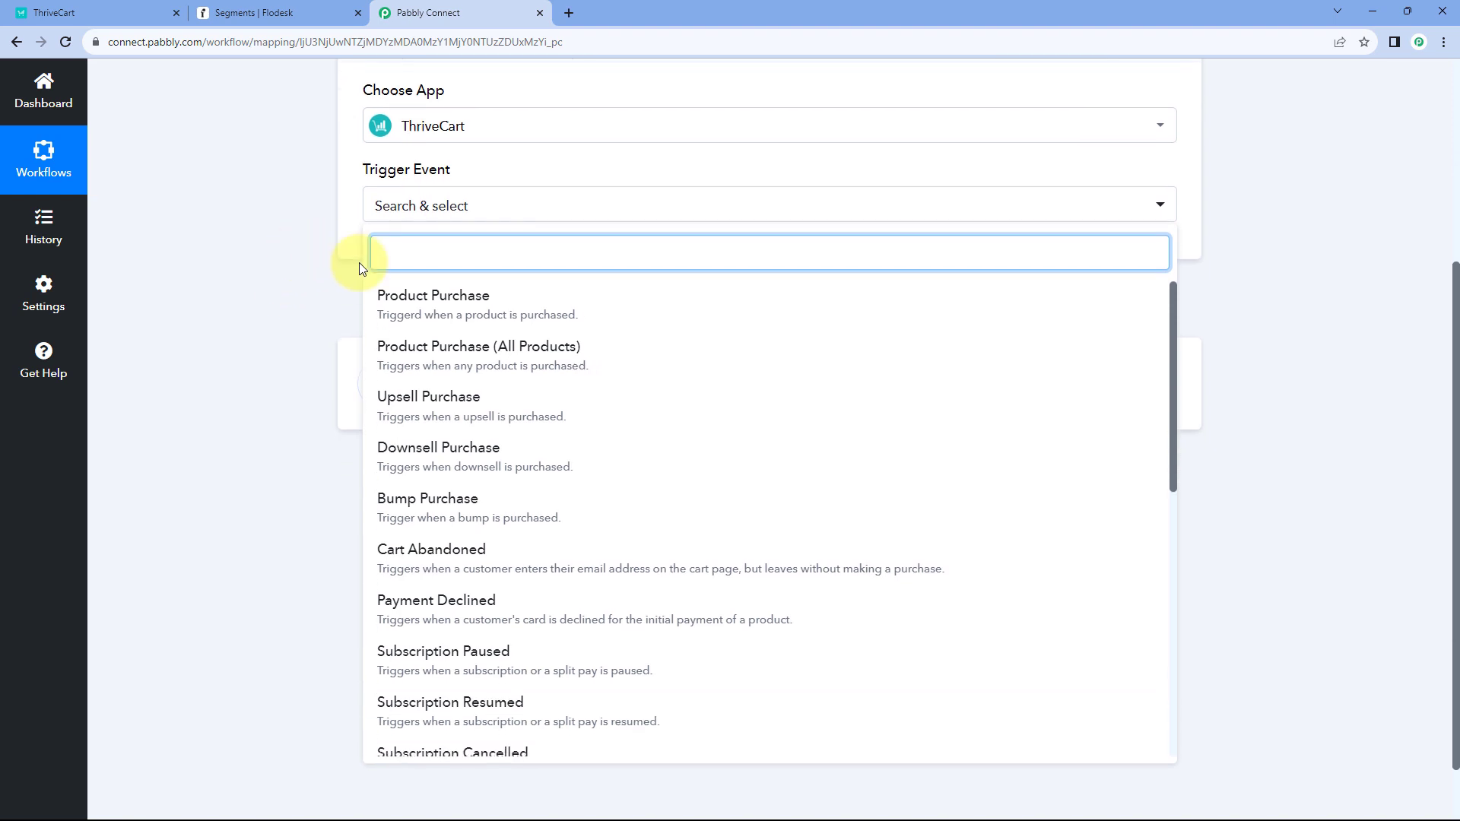
left_click(514, 305)
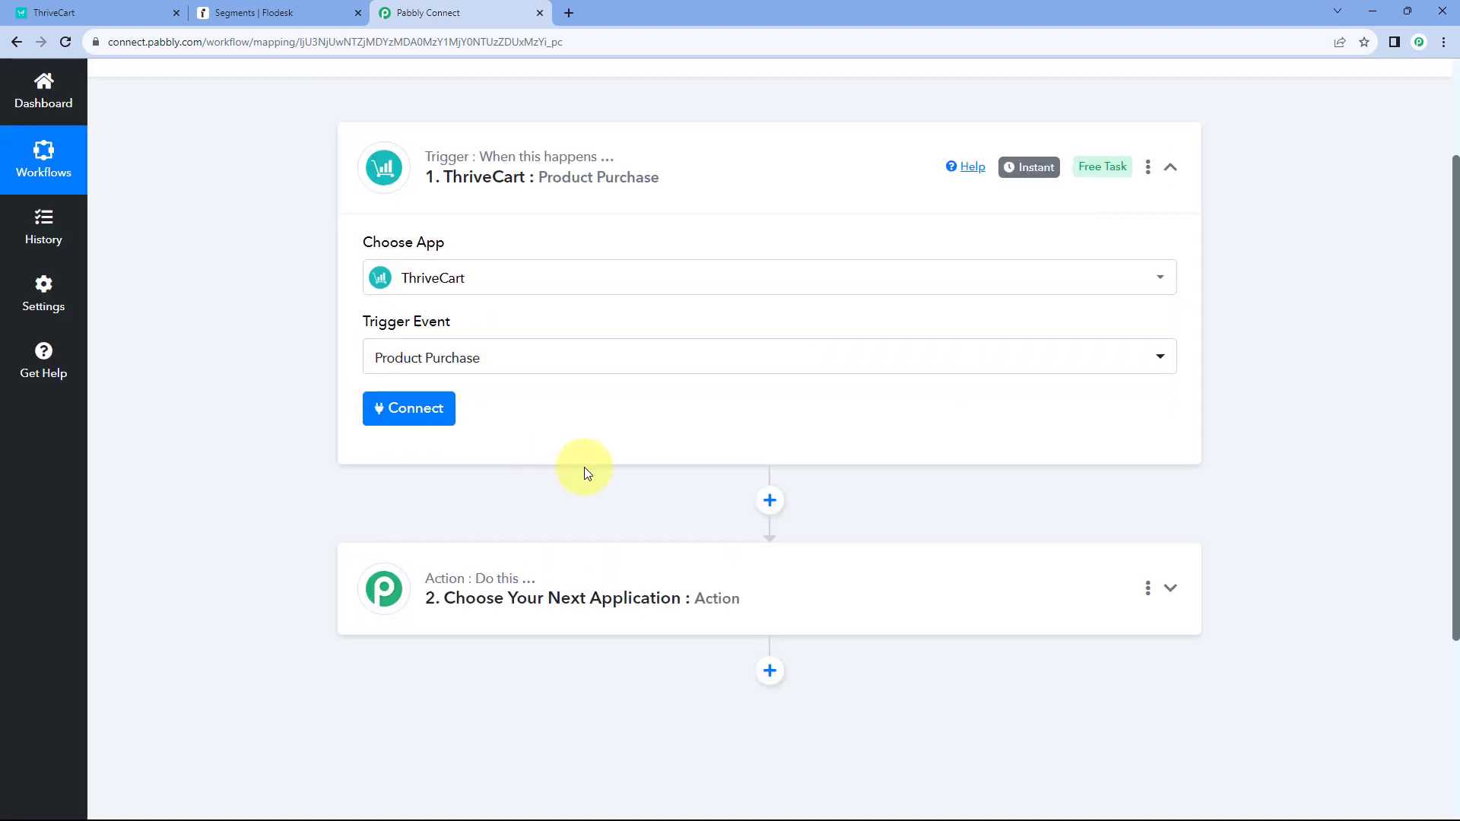
scroll(498, 391, "down", 1)
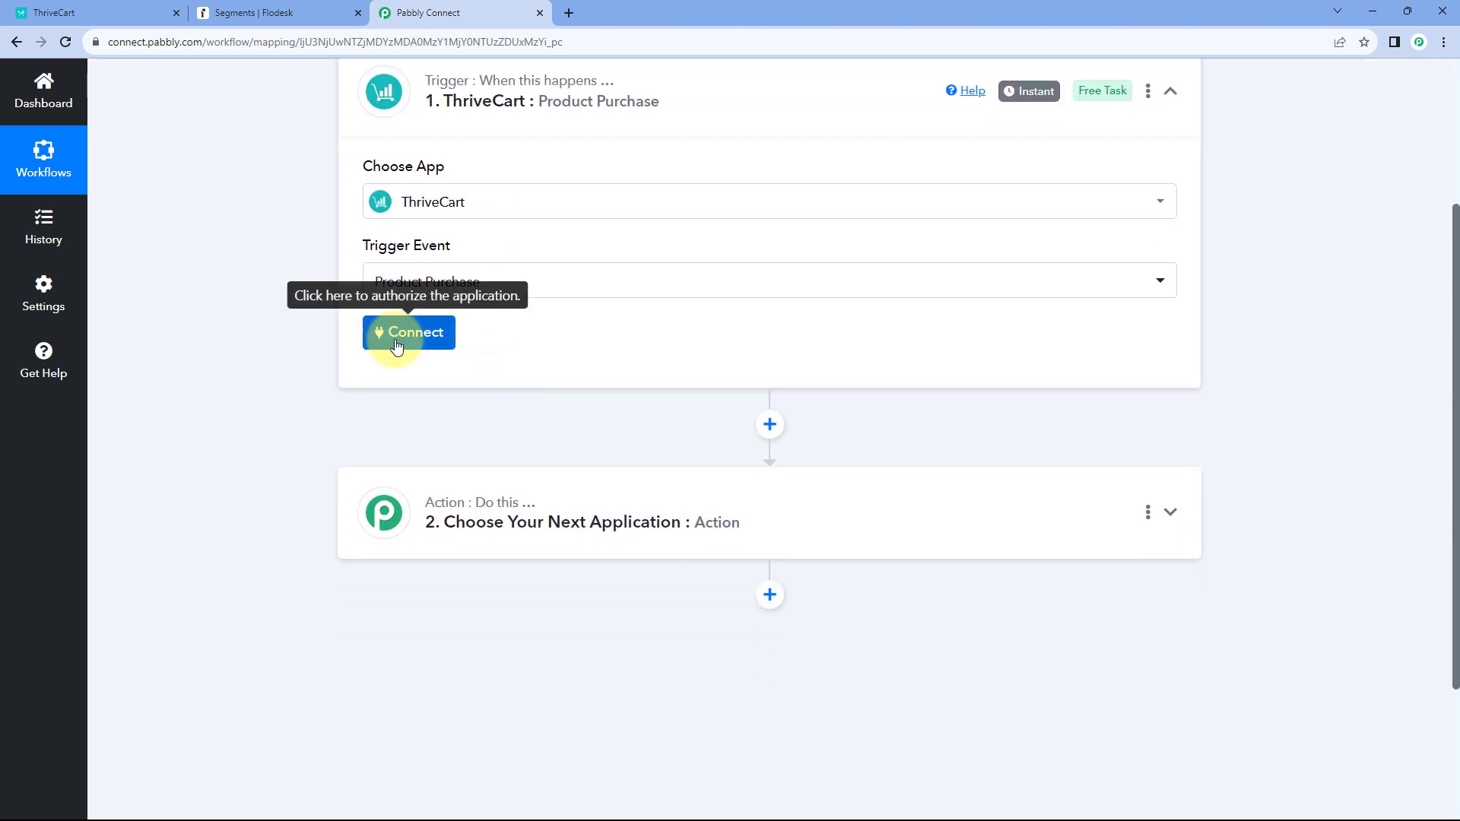
- Start a new ThriveCart connection and go to the ThriveCart dashboard for its token
left_click(396, 335)
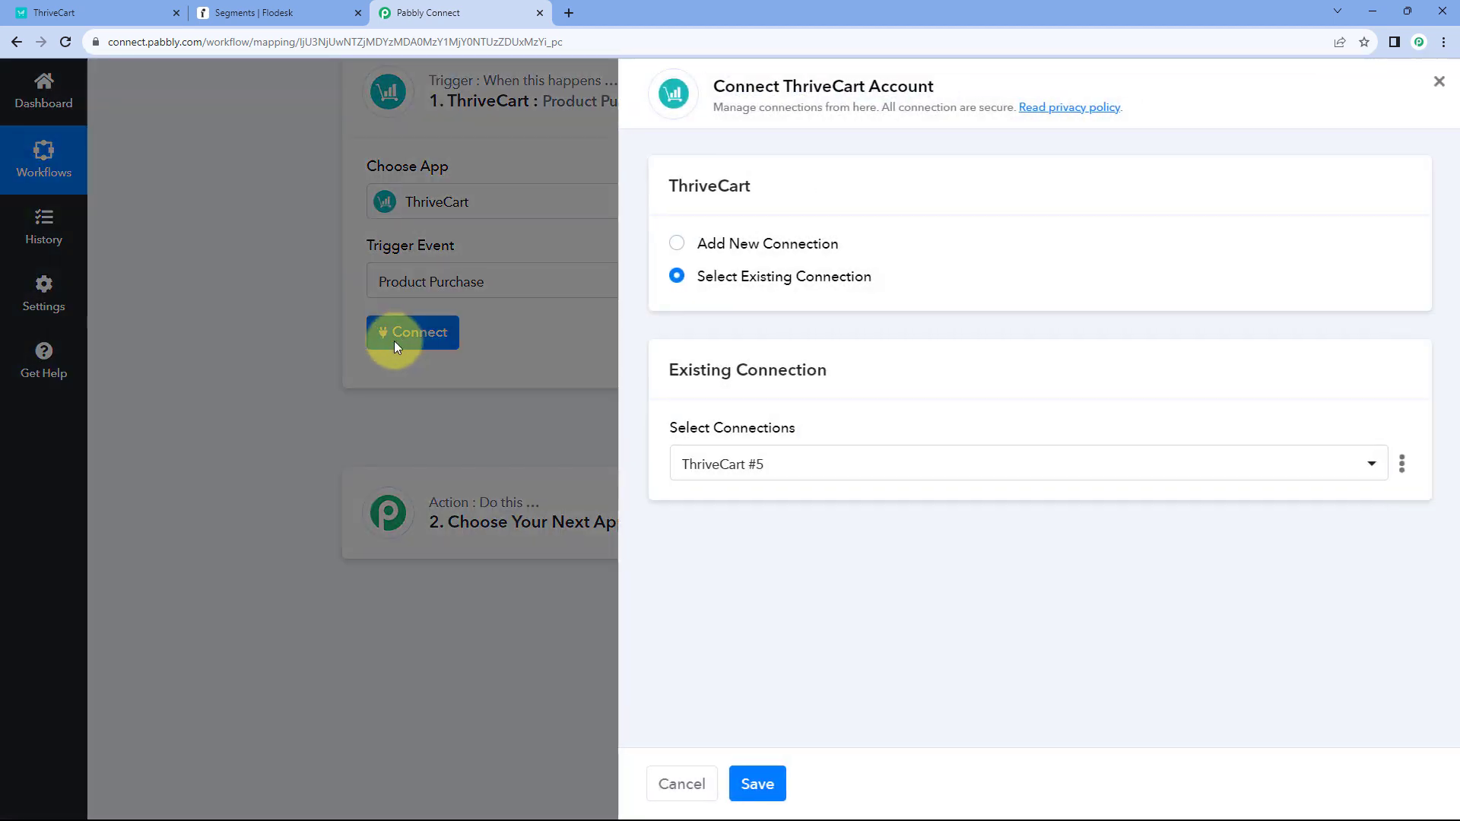
left_click(676, 243)
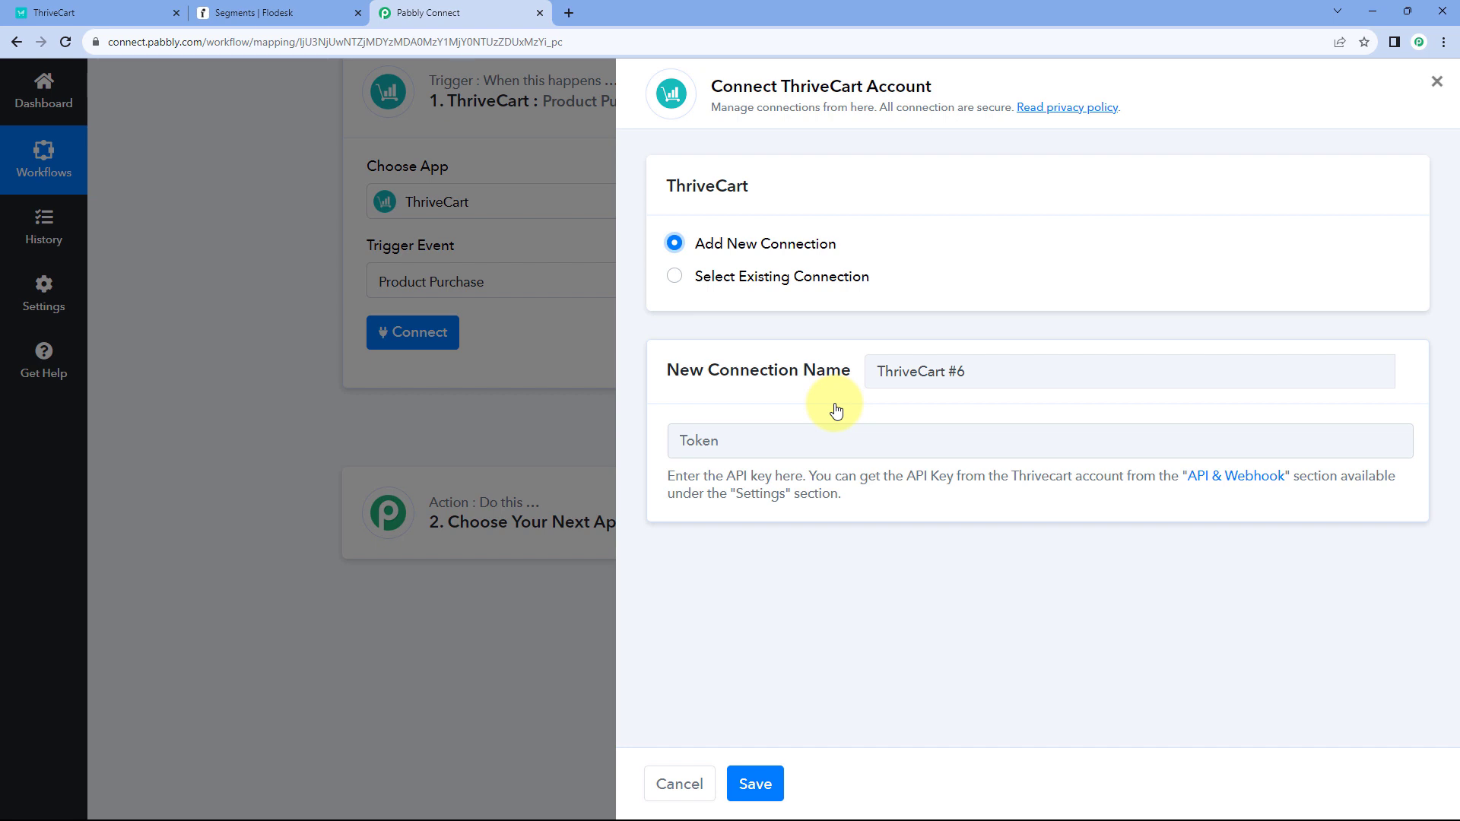
left_click(122, 12)
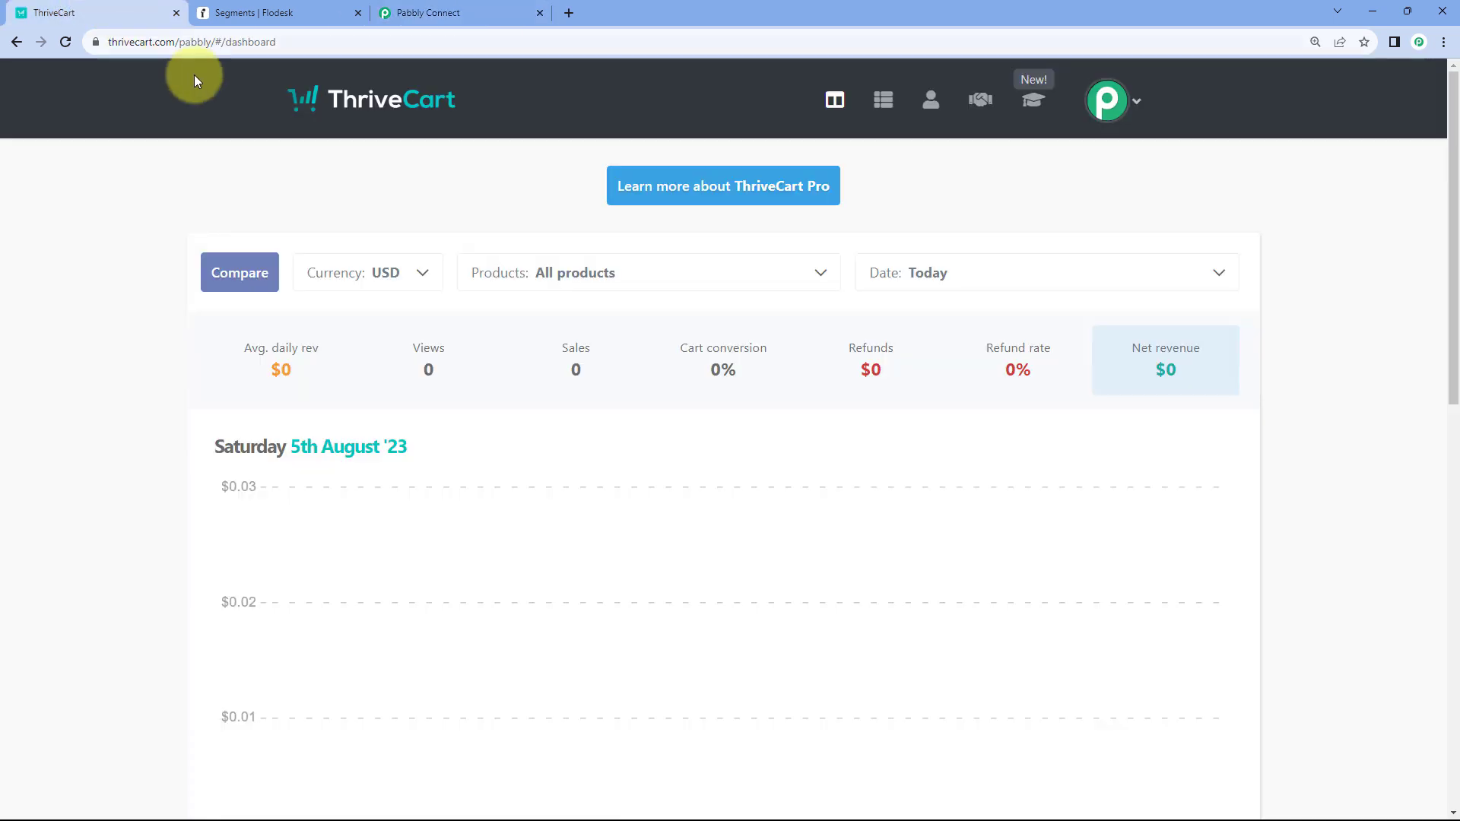
- Create a ThriveCart API key named 'Pabbly Connect' under API & webhooks and copy it
left_click(1134, 101)
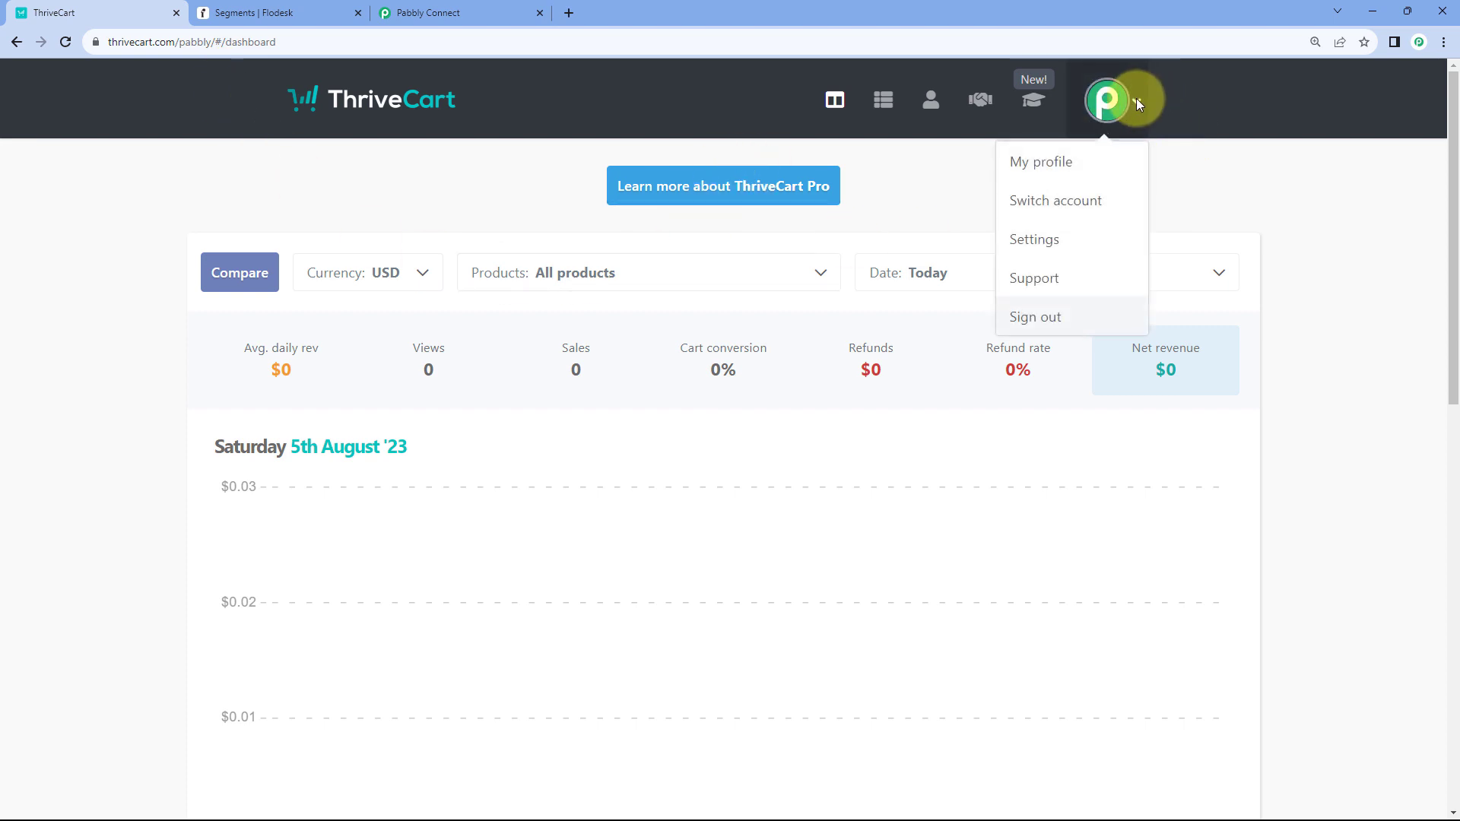
left_click(1068, 244)
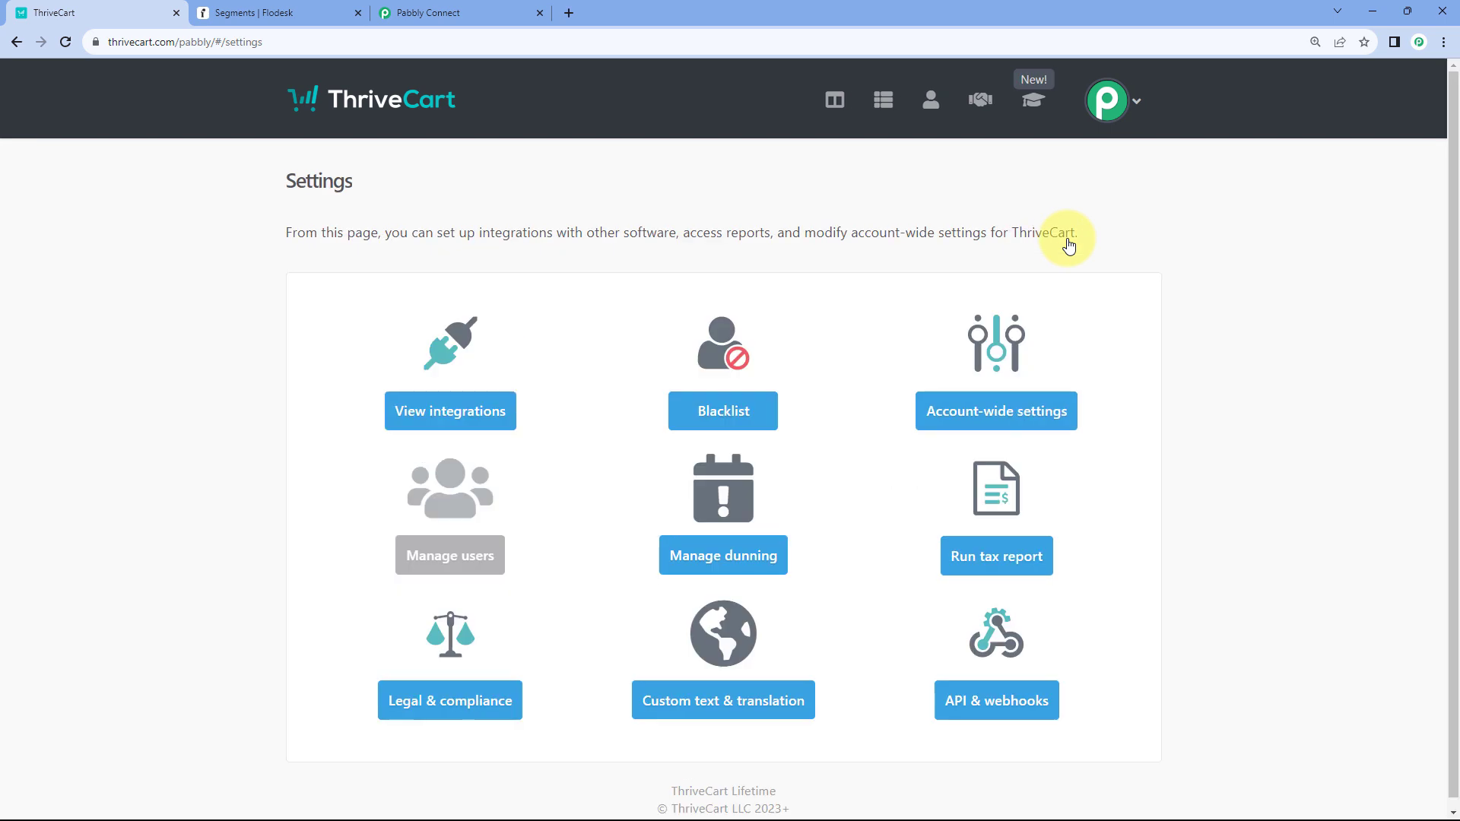
scroll(1145, 258, "down", 1)
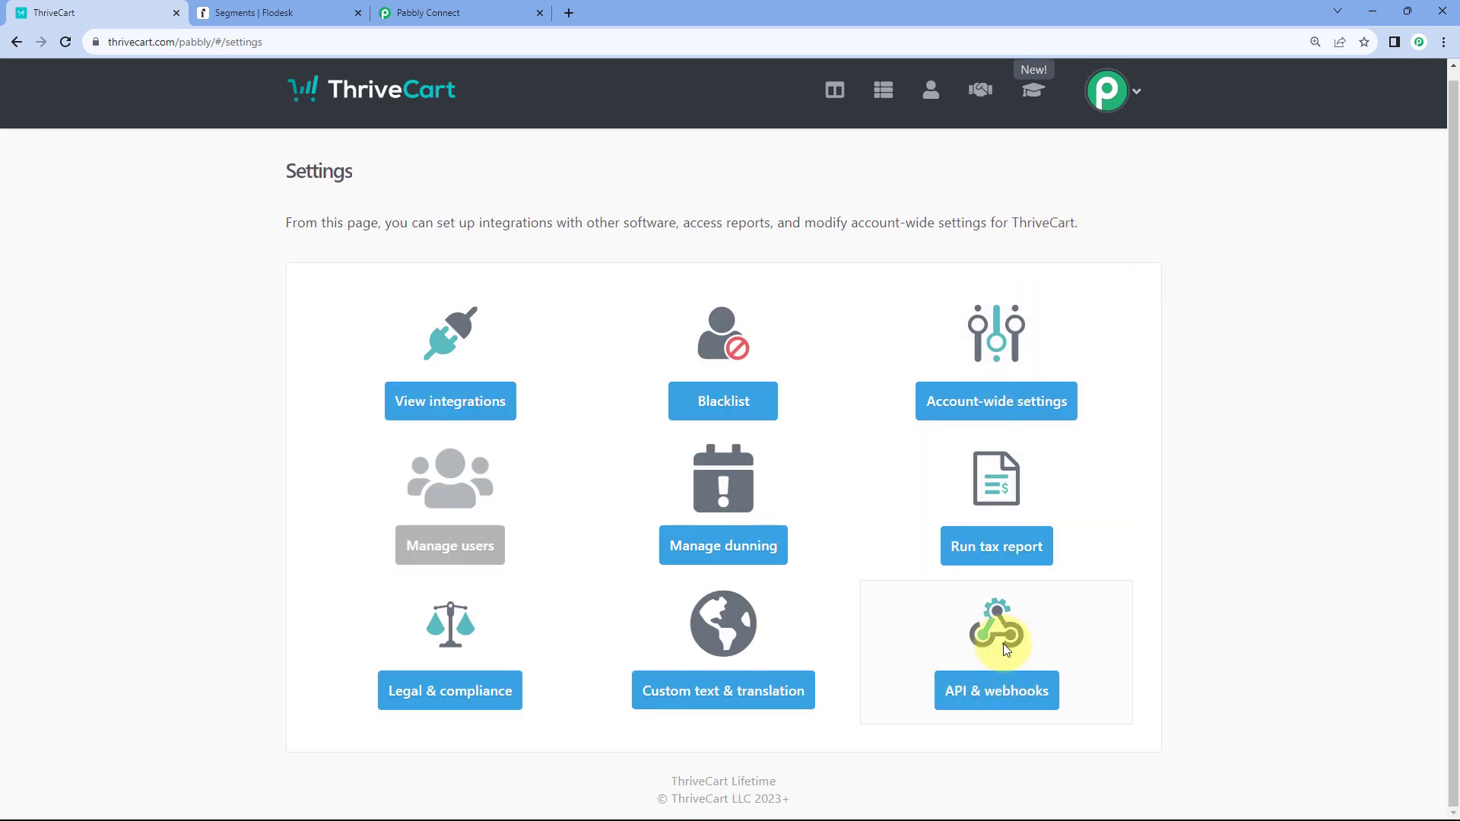
left_click(1004, 695)
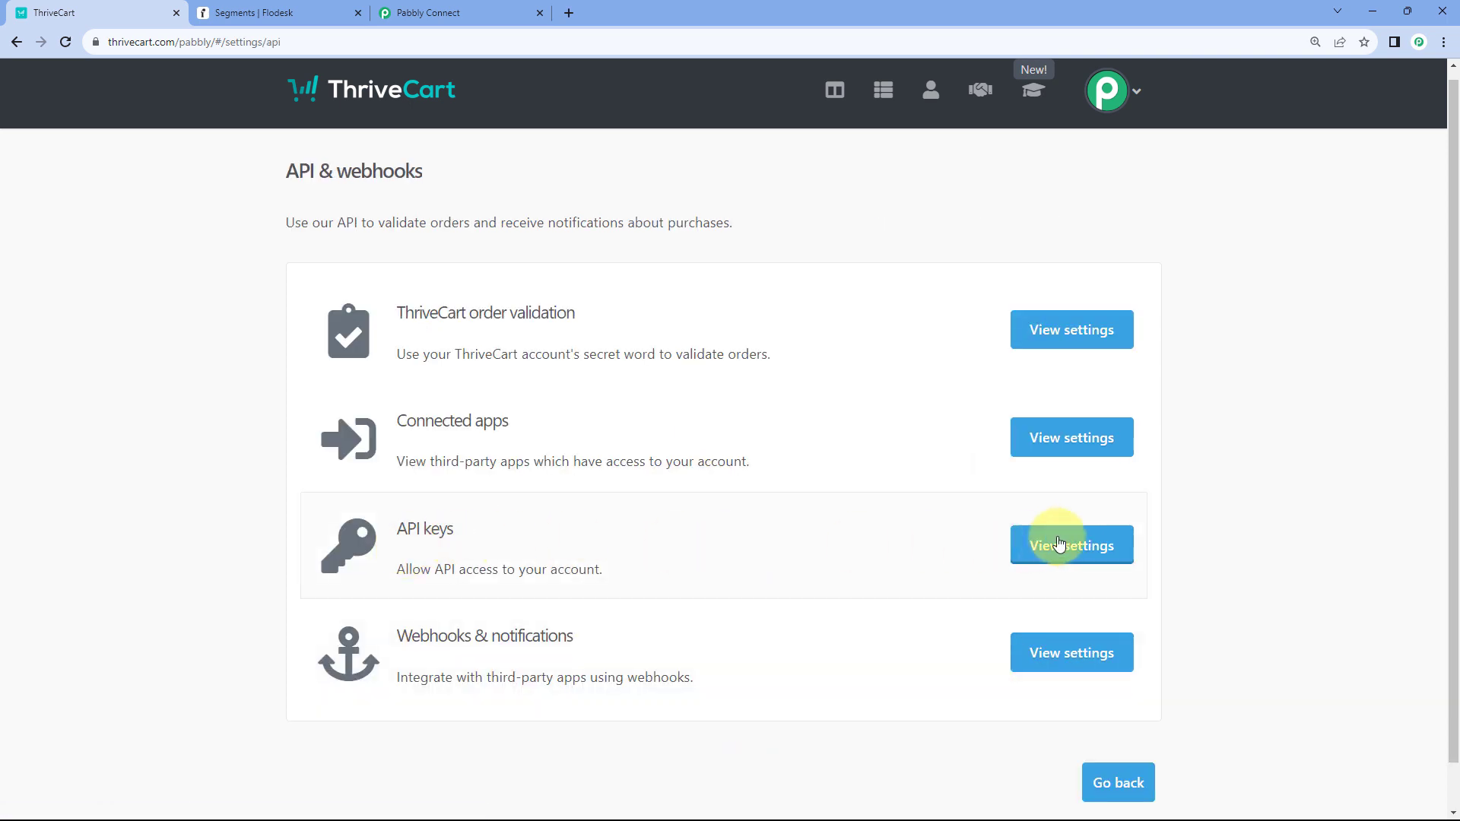
left_click(1084, 546)
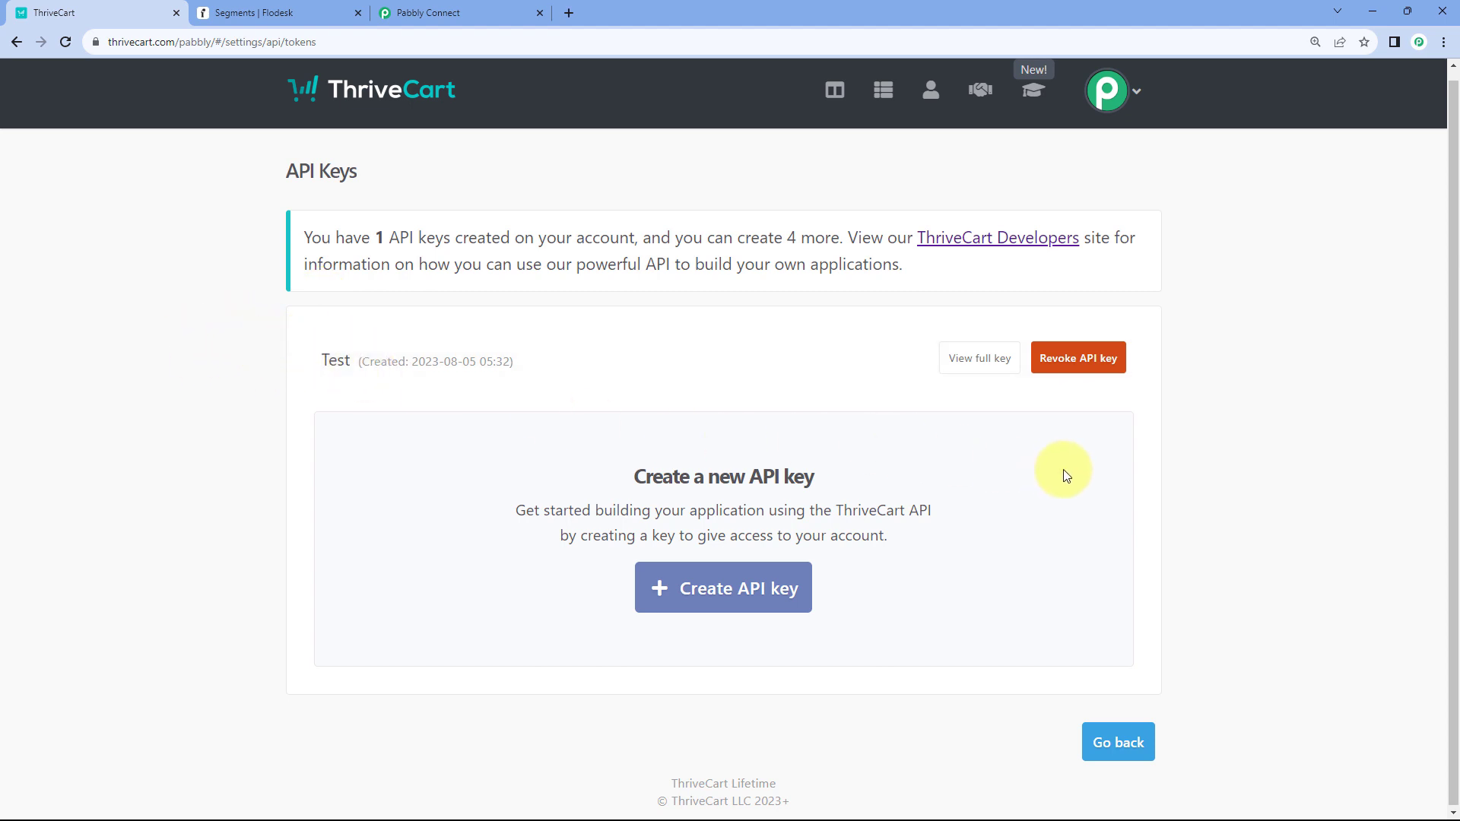
left_click(720, 601)
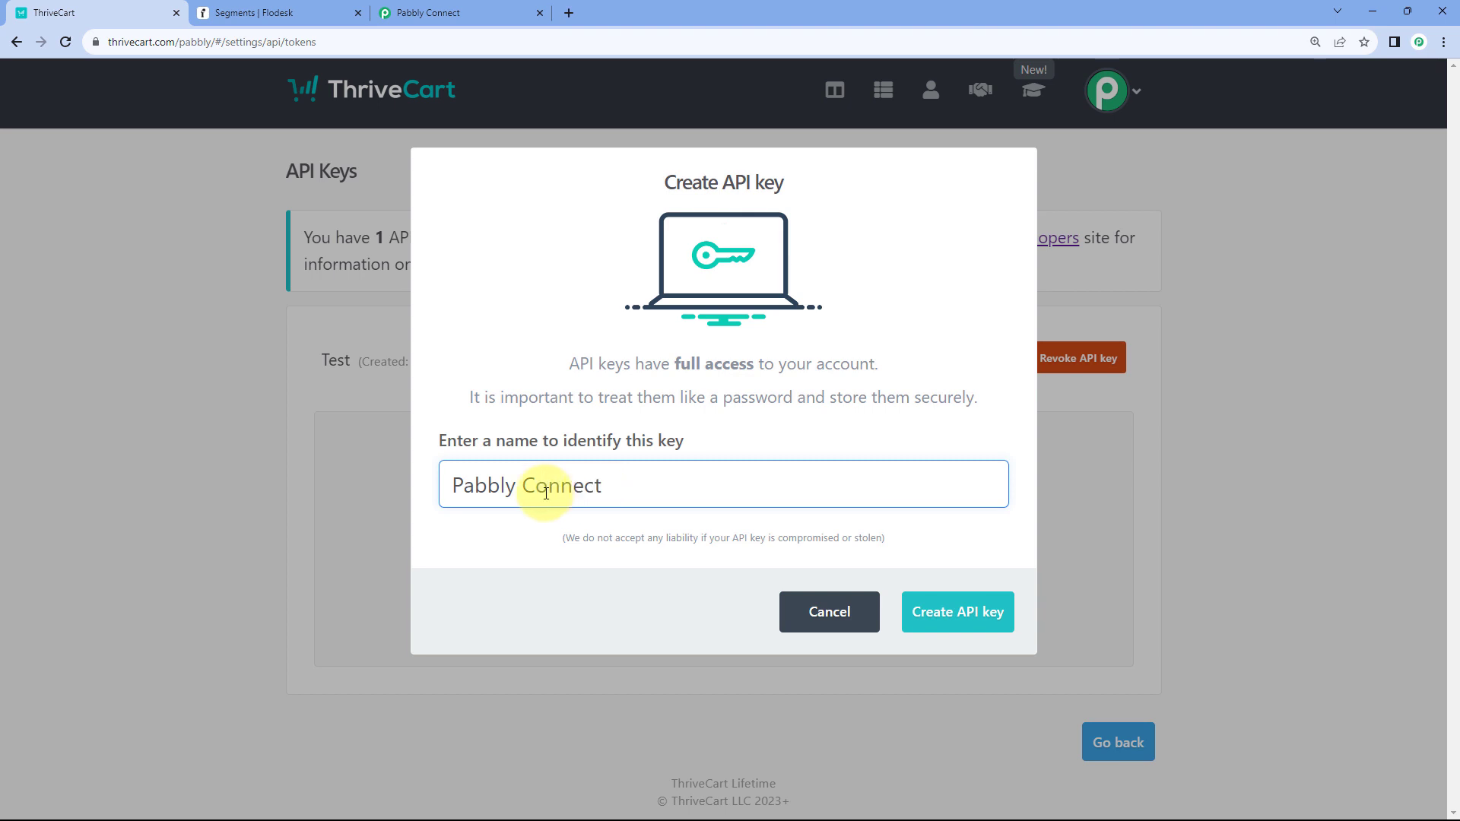
left_click(958, 613)
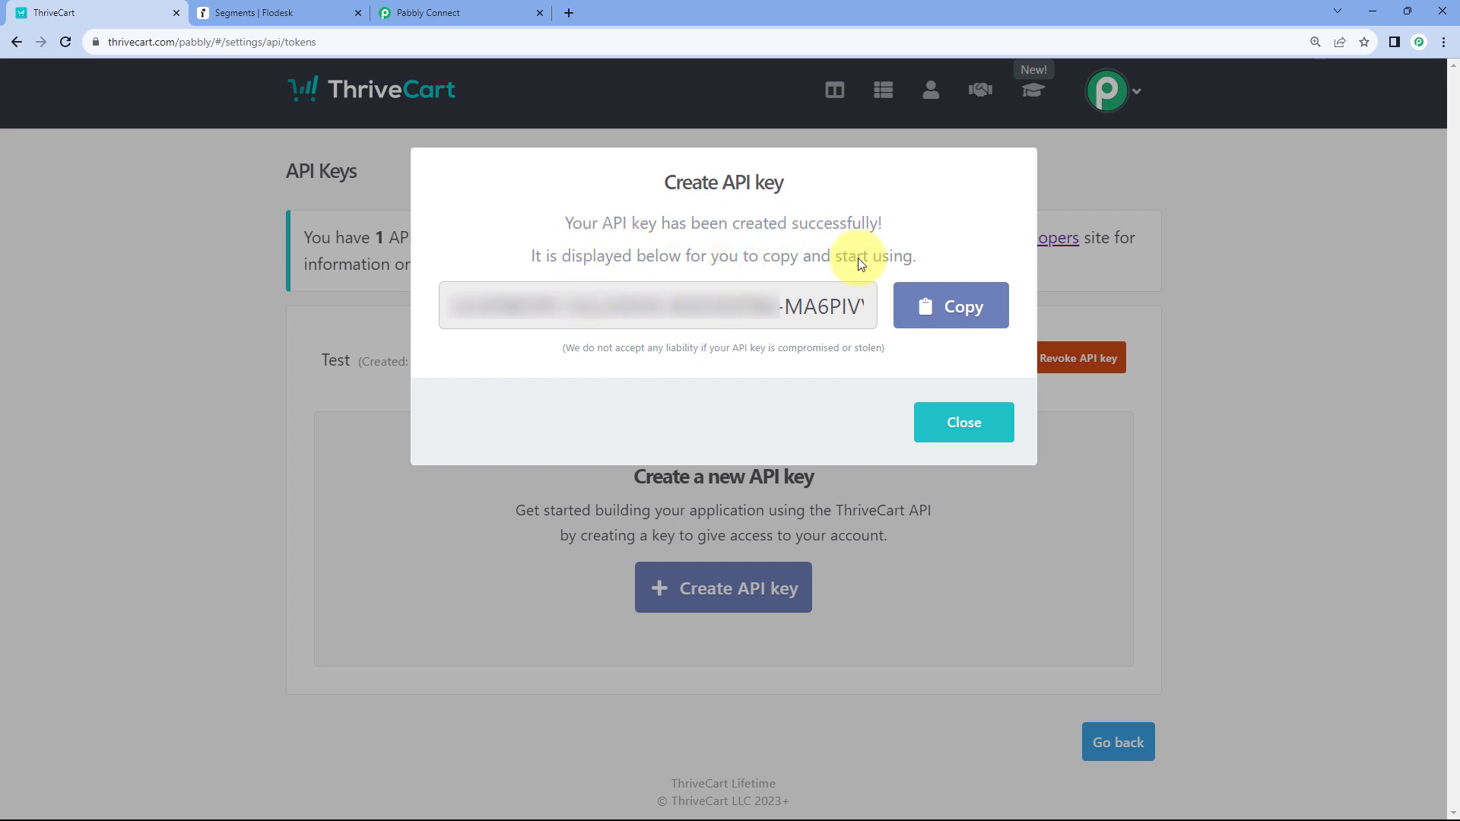
left_click(974, 322)
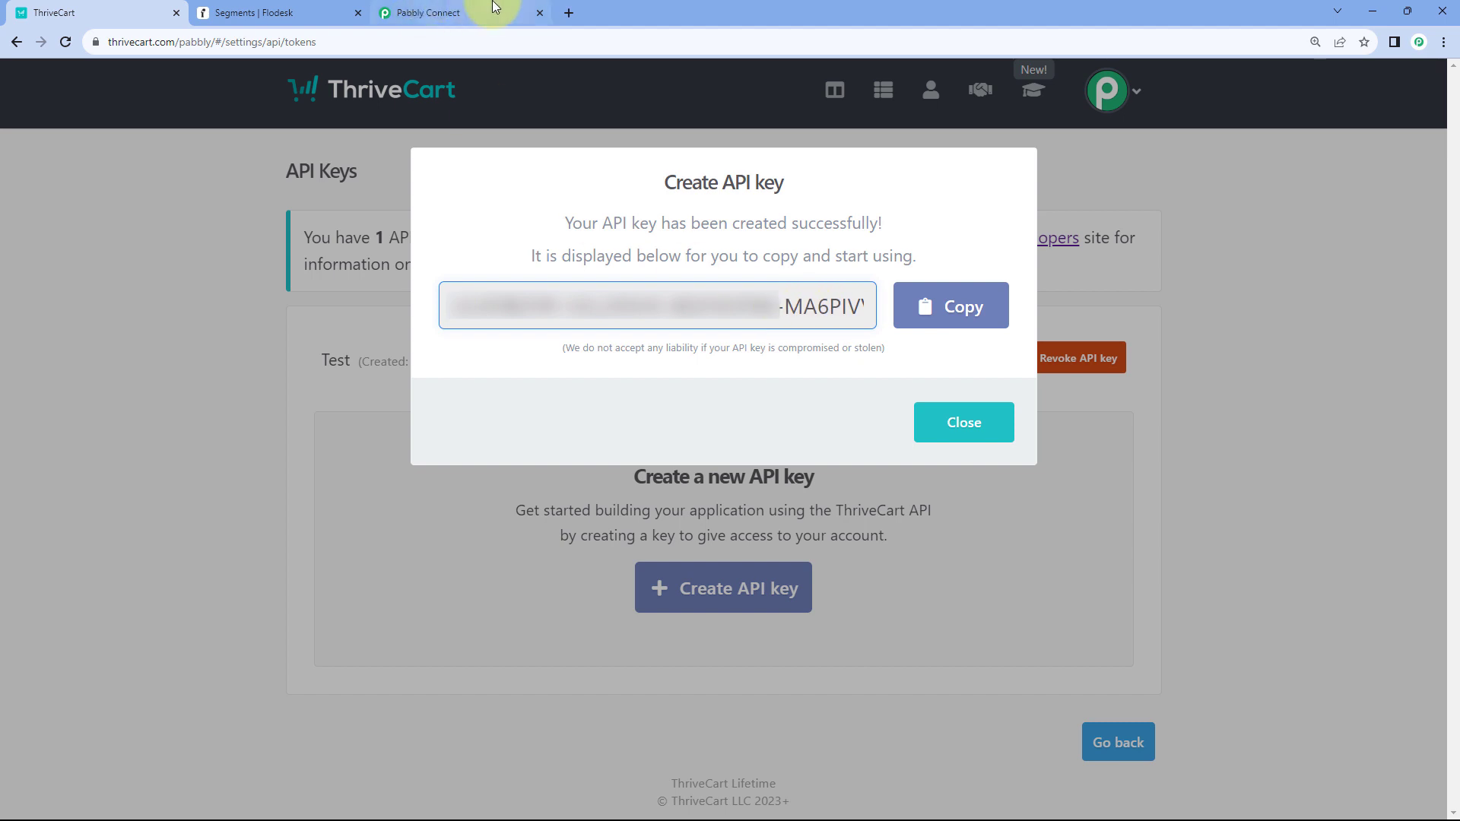
- Paste the copied API key into the ThriveCart Token field and save the connection
left_click(493, 8)
right_click(749, 447)
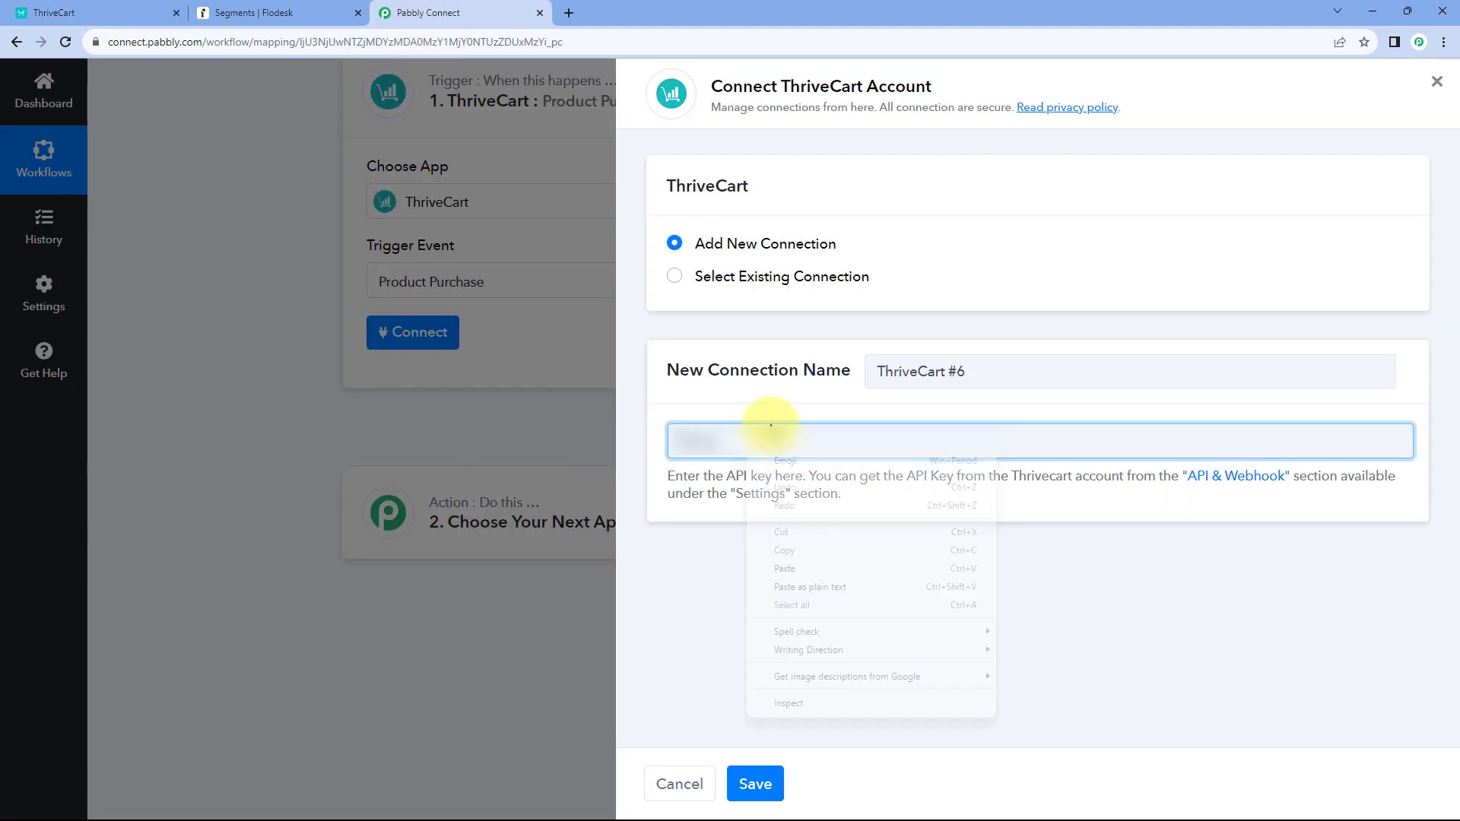
left_click(807, 573)
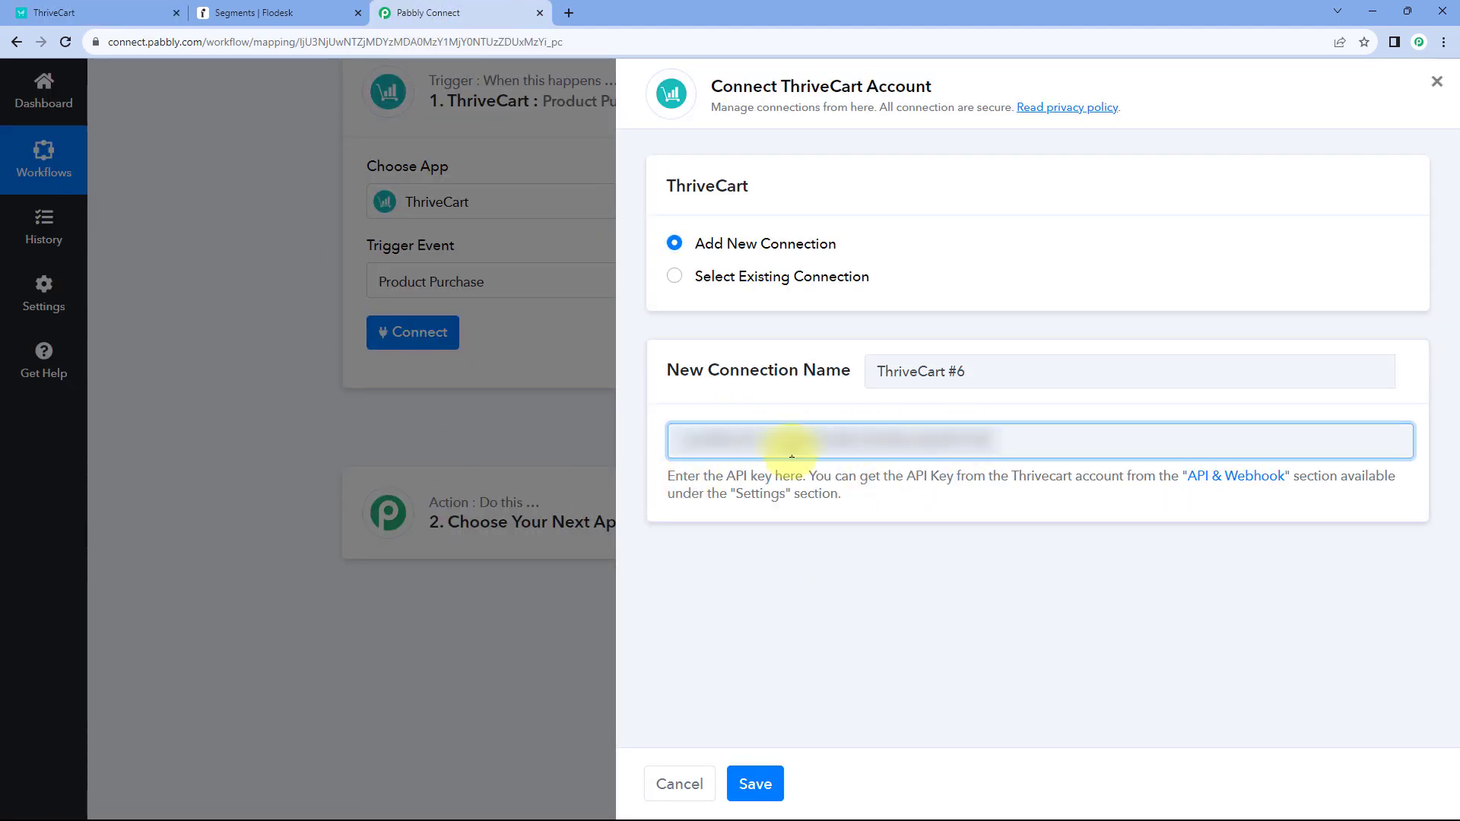
left_click(752, 783)
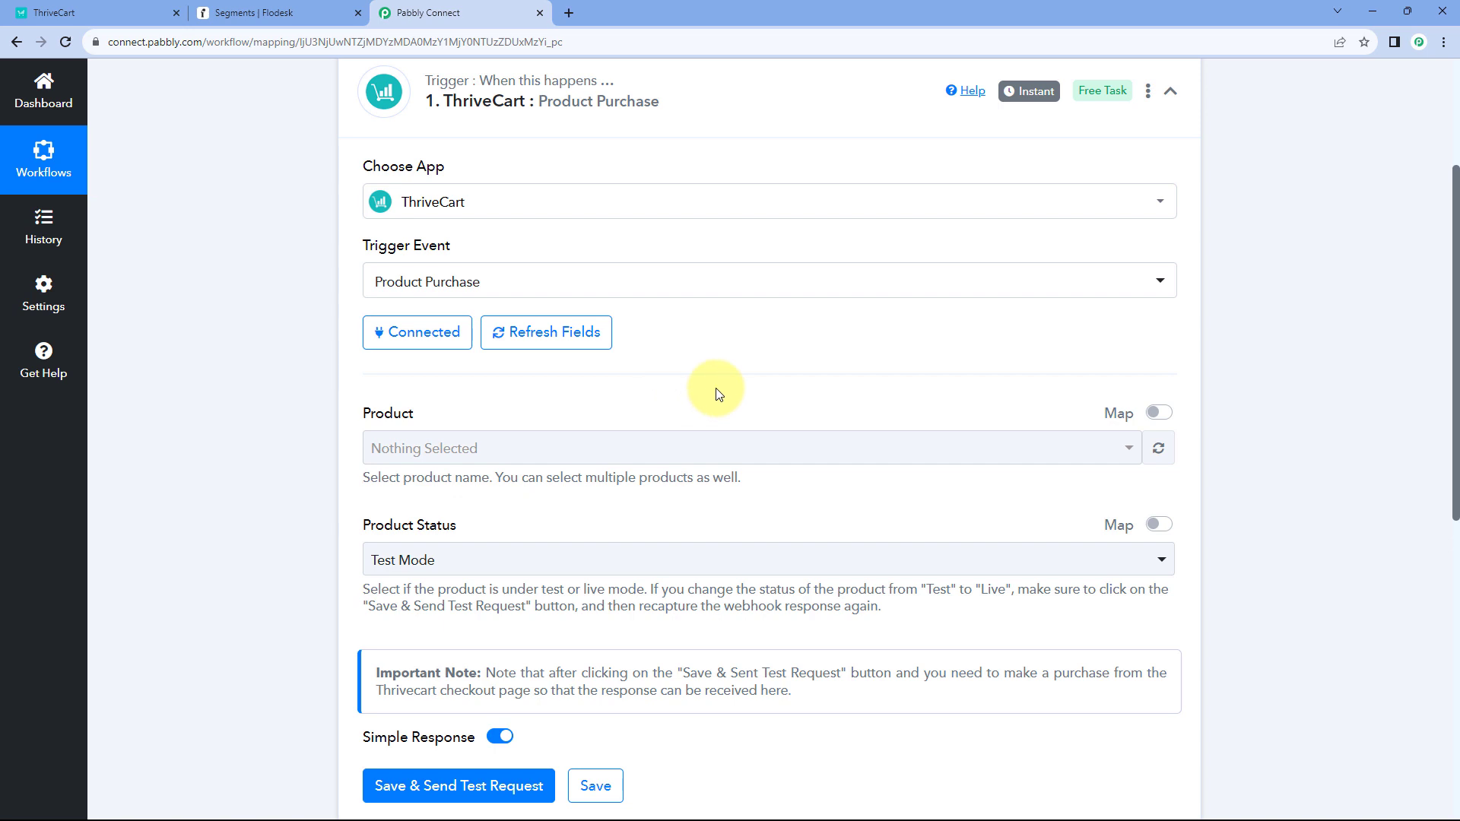
scroll(715, 391, "down", 2)
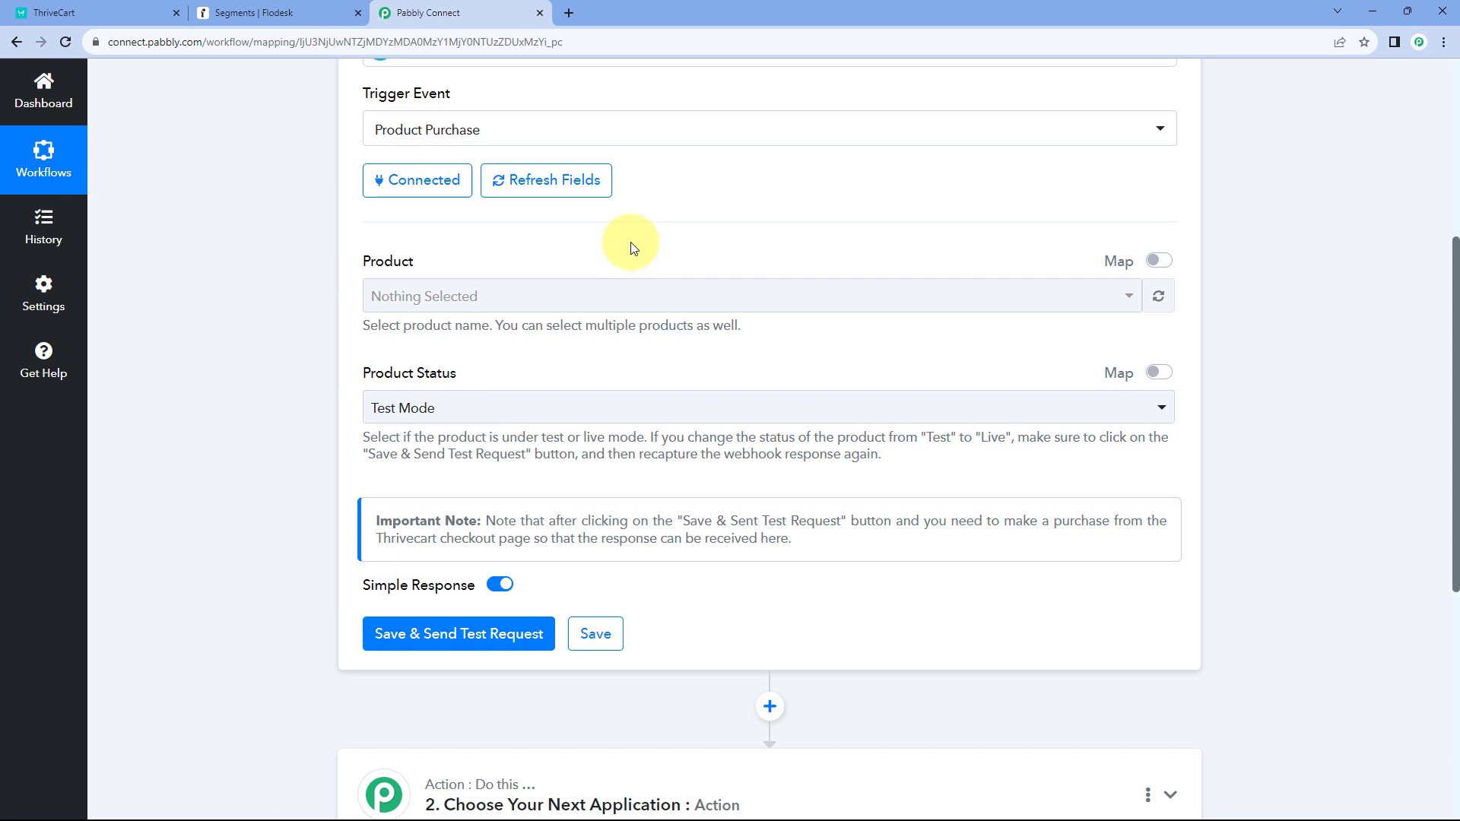
- Select PHP Language Course in the ThriveCart Product list
left_click(645, 298)
scroll(308, 324, "down", 2)
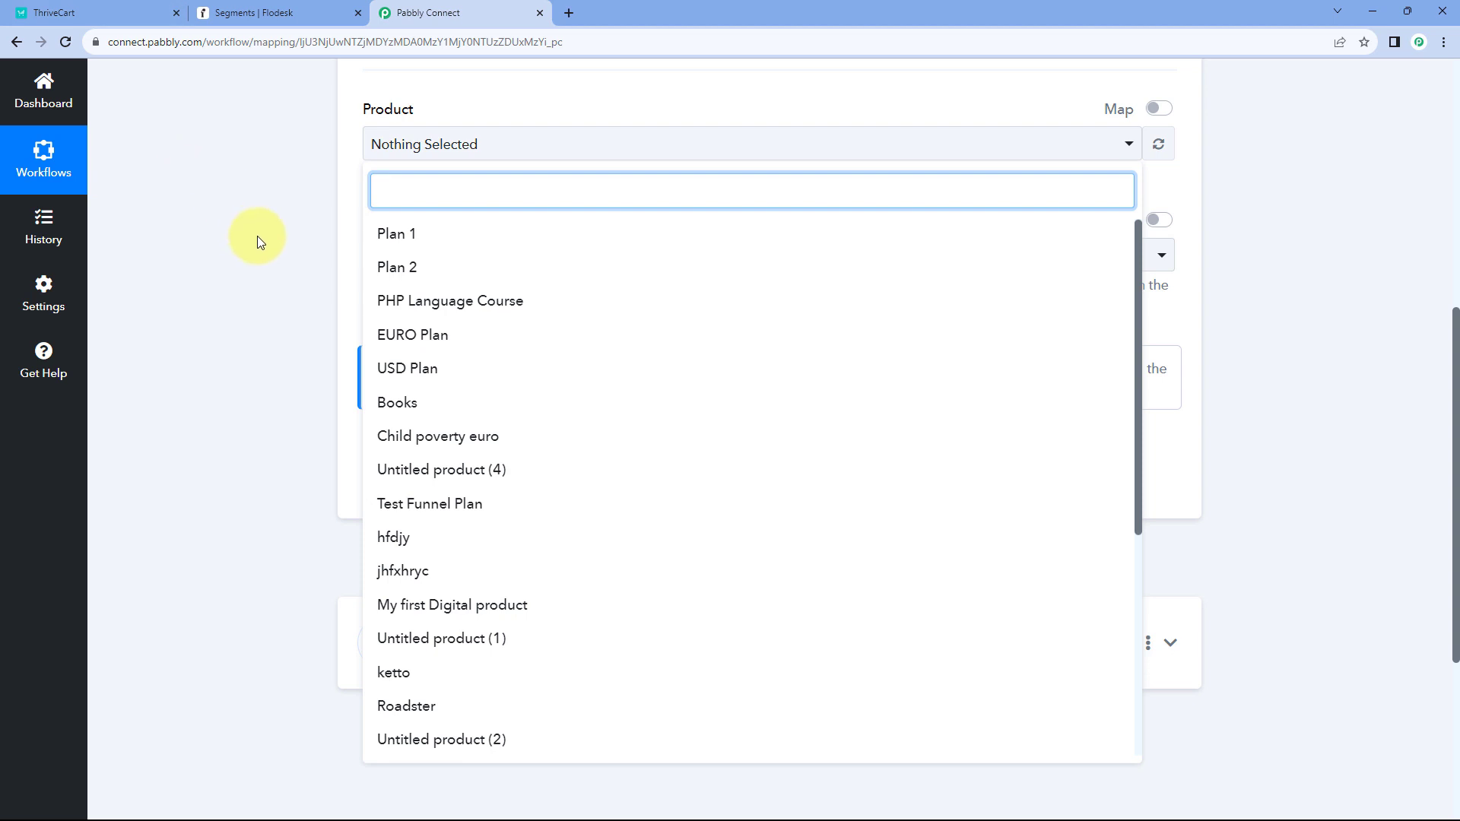
scroll(257, 236, "up", 1)
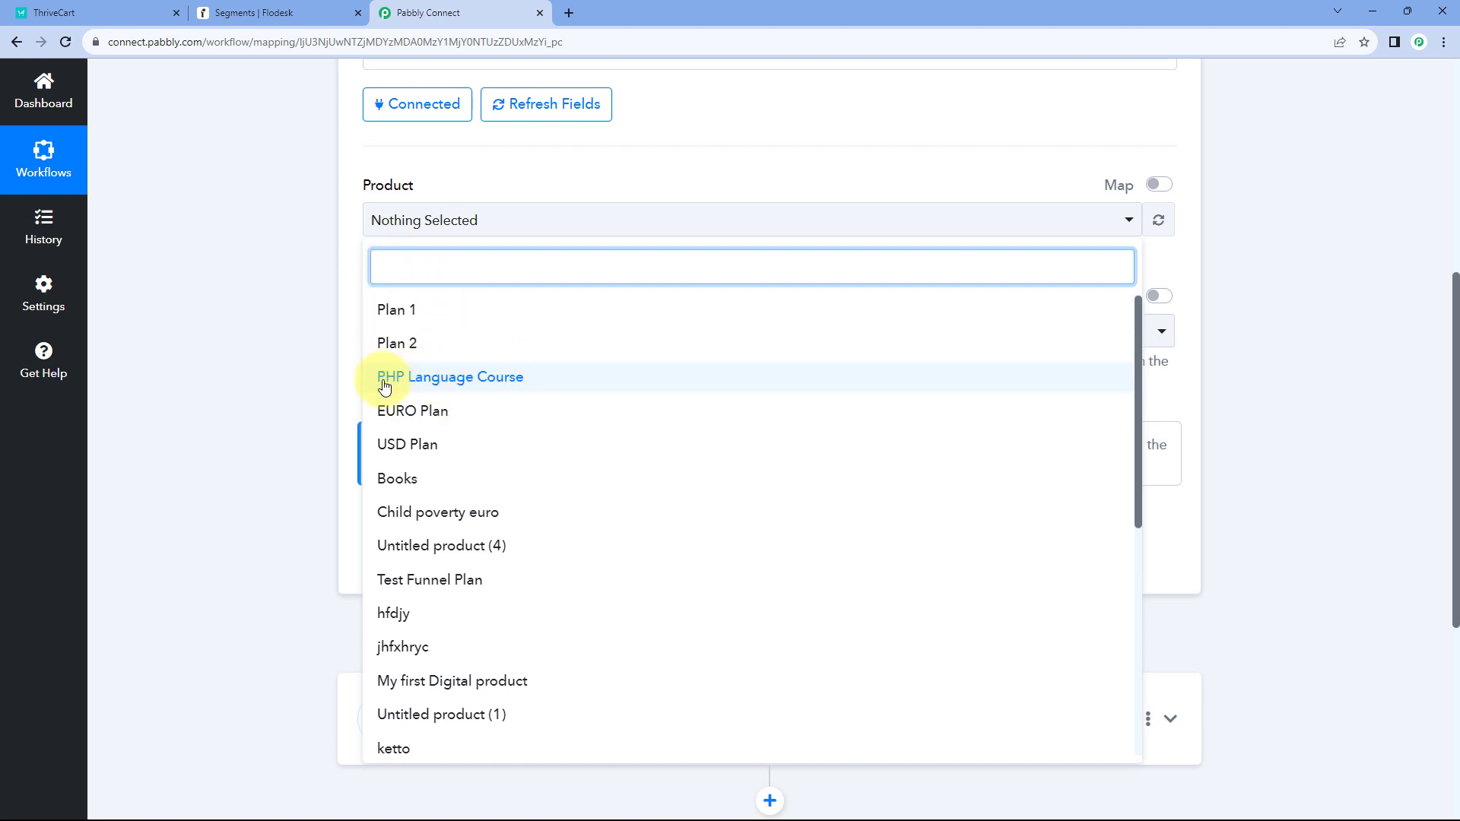
left_click(430, 388)
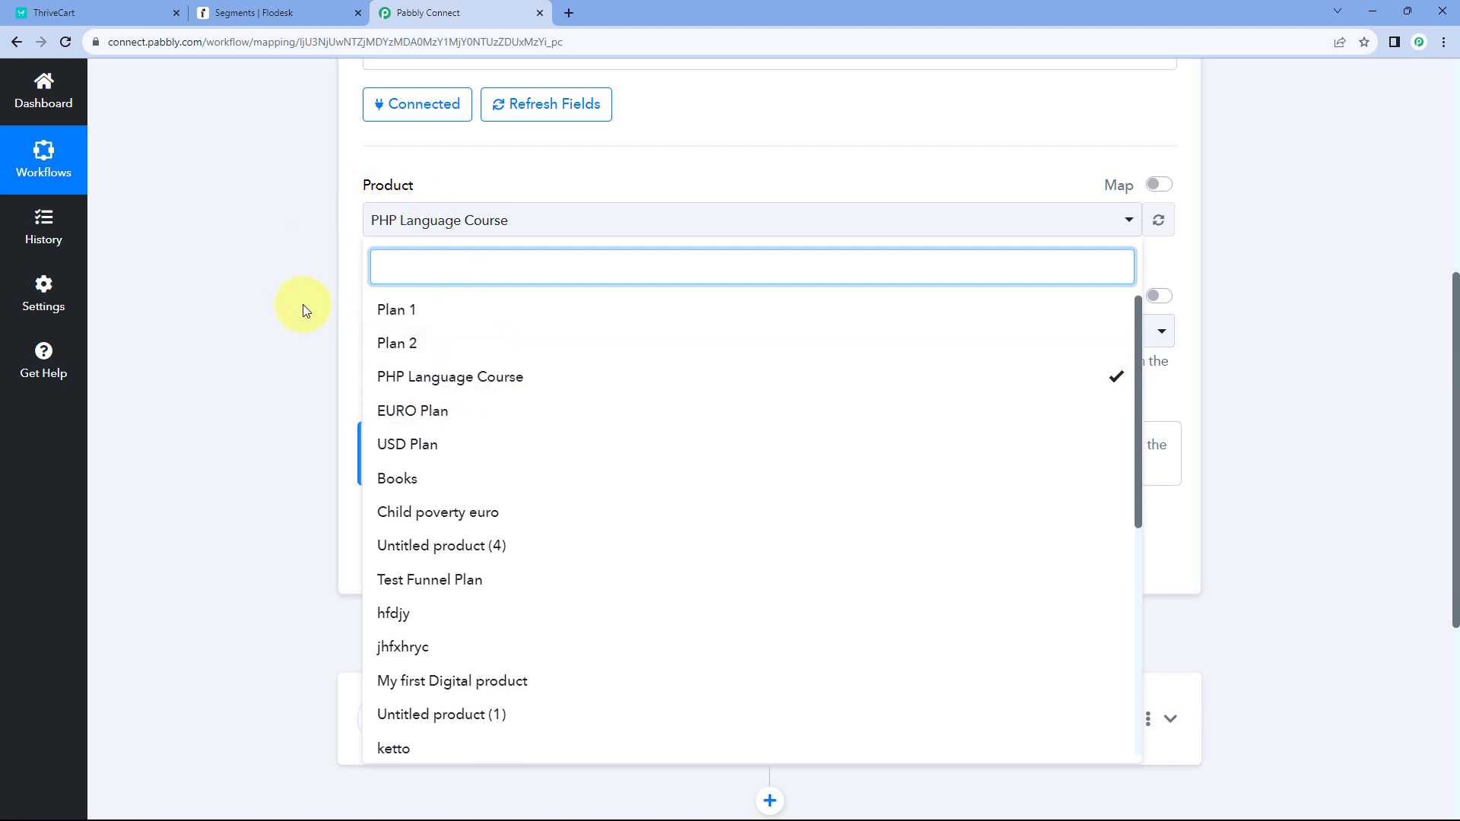
left_click(308, 4)
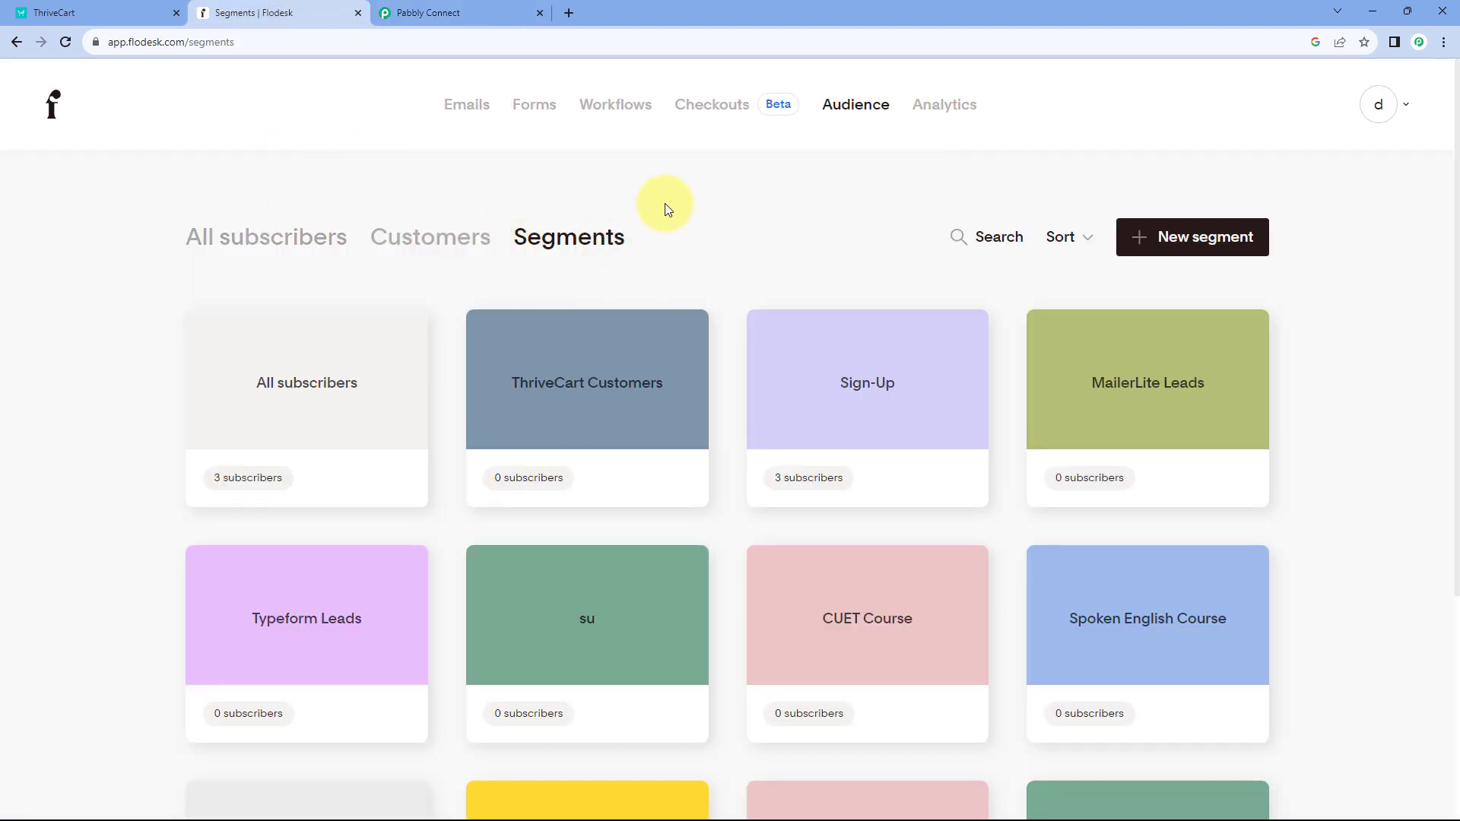
left_click(441, 12)
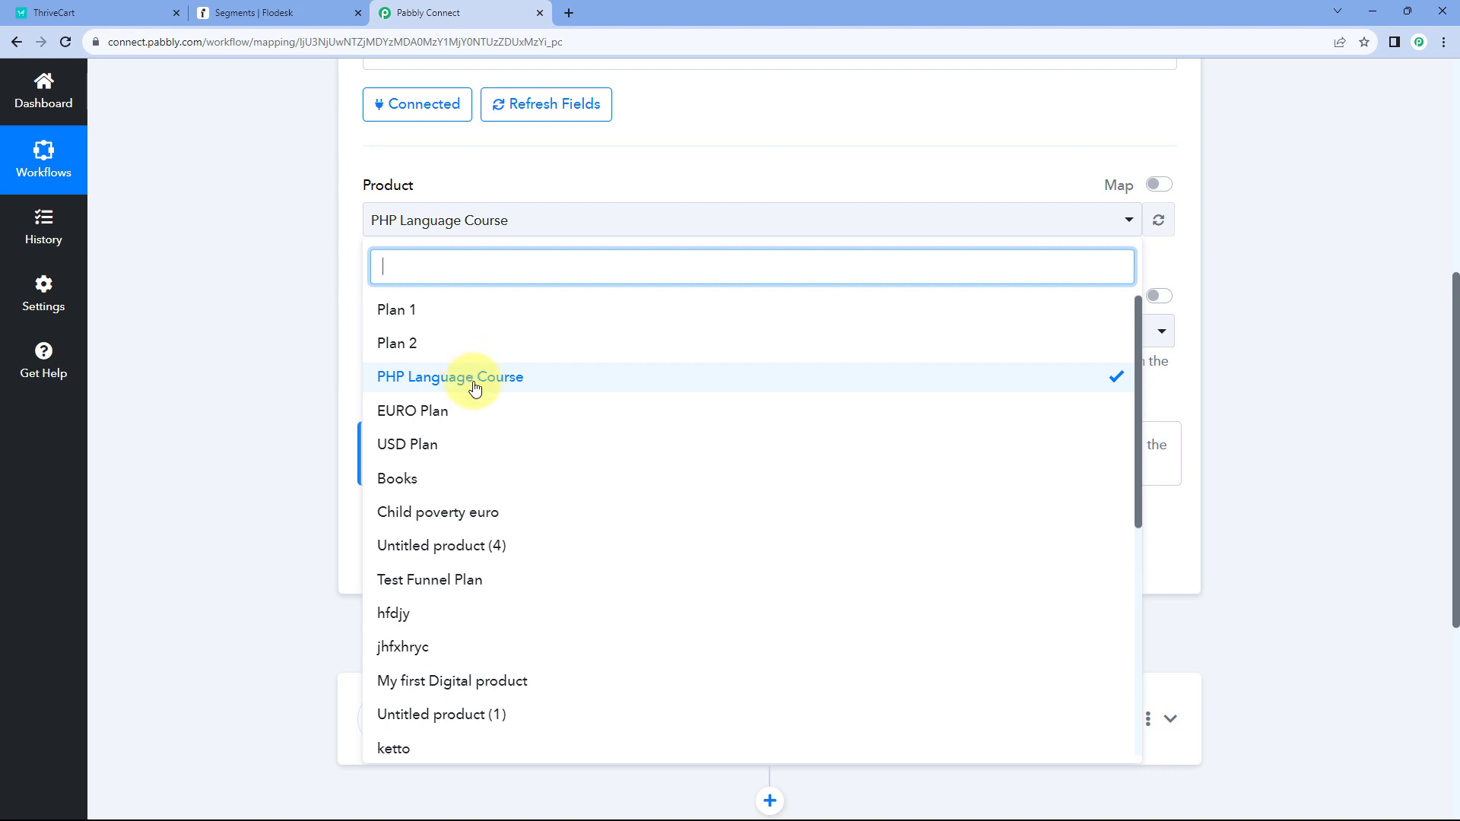
- Try toggling Plan 1, Plan 2, EURO Plan, USD Plan and Books in the product list
left_click(418, 312)
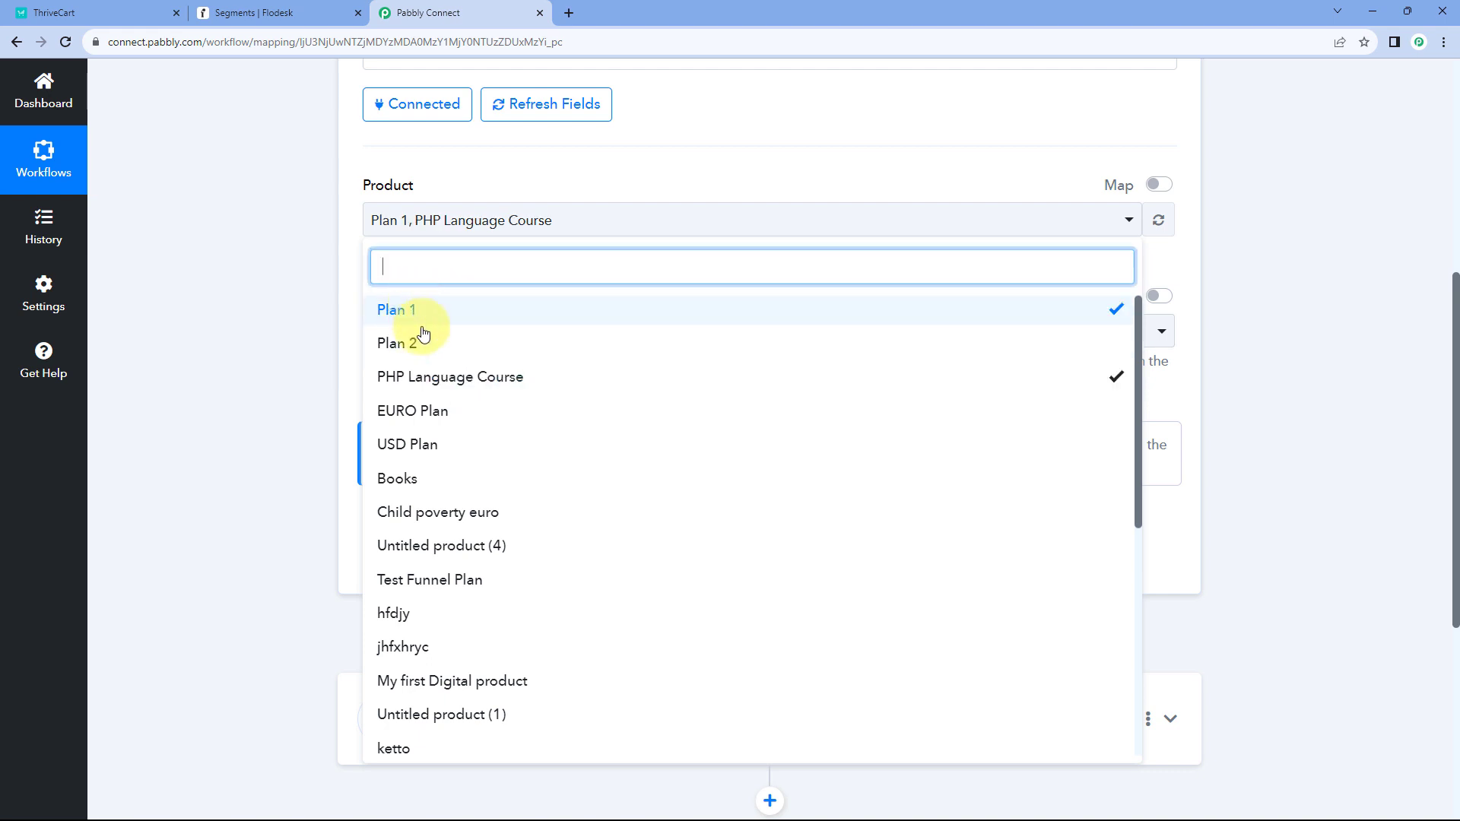
left_click(424, 340)
left_click(458, 420)
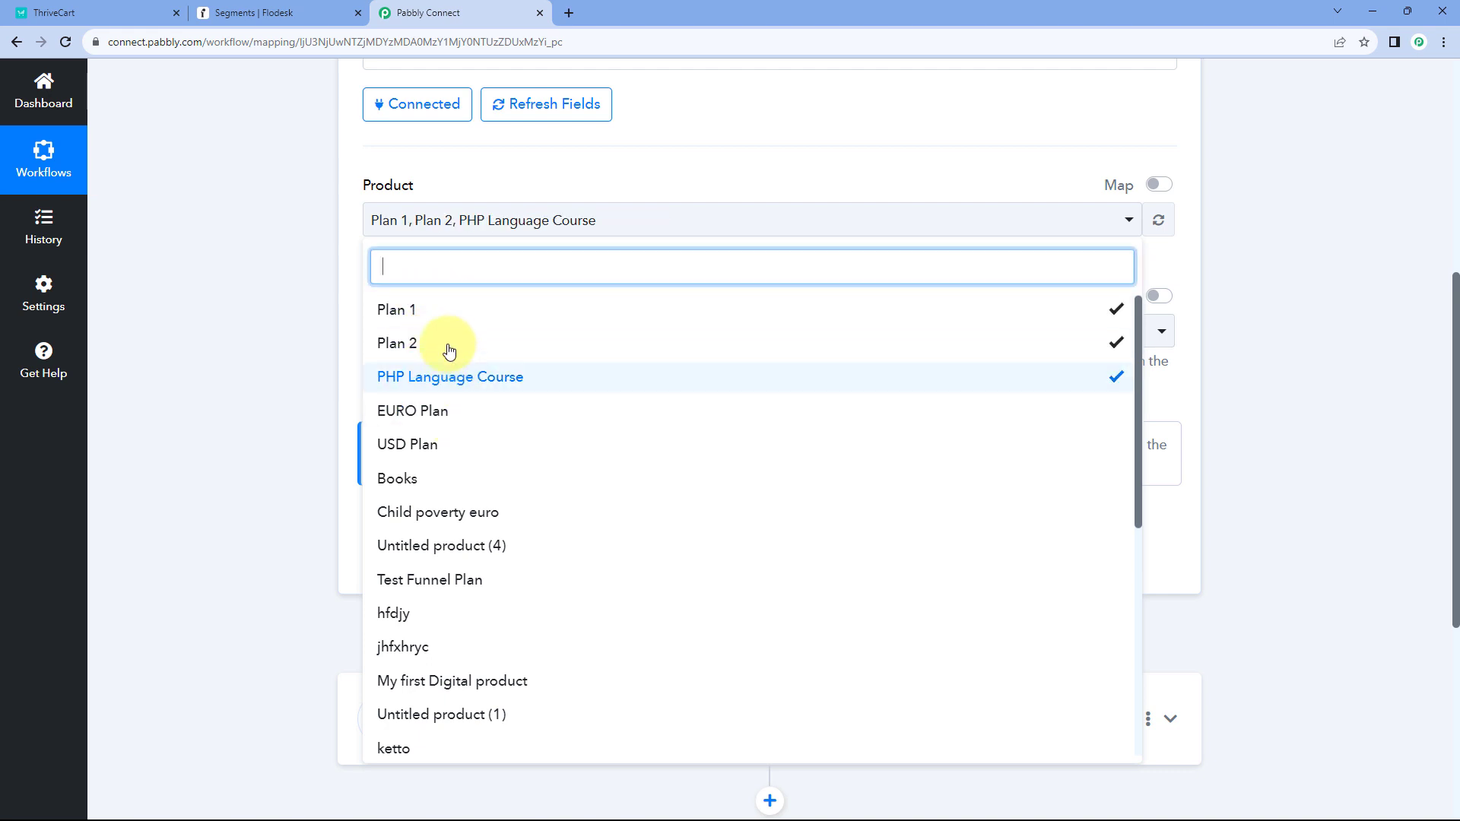
left_click(445, 343)
left_click(403, 318)
left_click(399, 319)
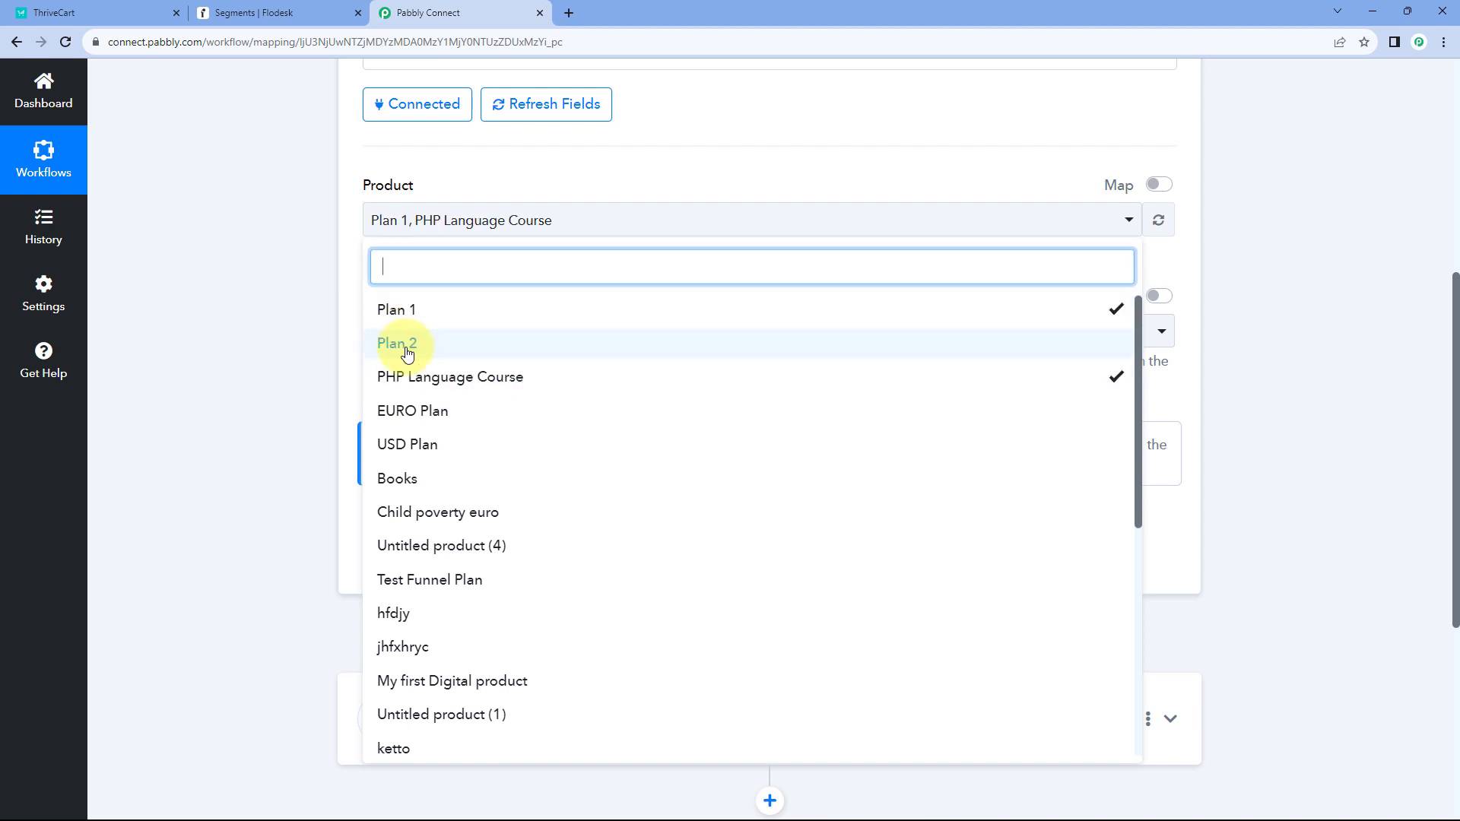
left_click(415, 342)
left_click(411, 415)
left_click(416, 444)
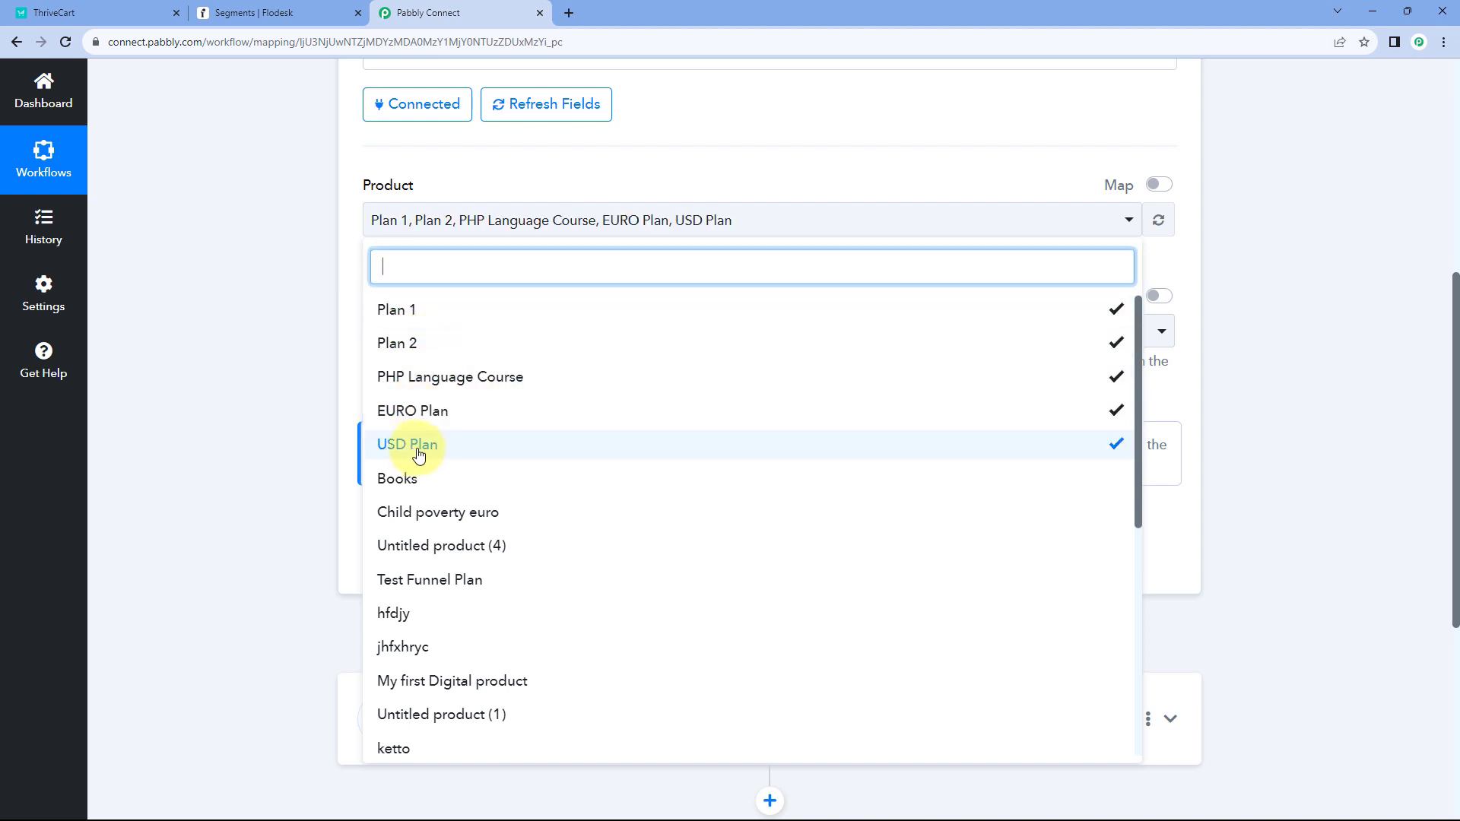
left_click(445, 477)
left_click(440, 452)
left_click(439, 462)
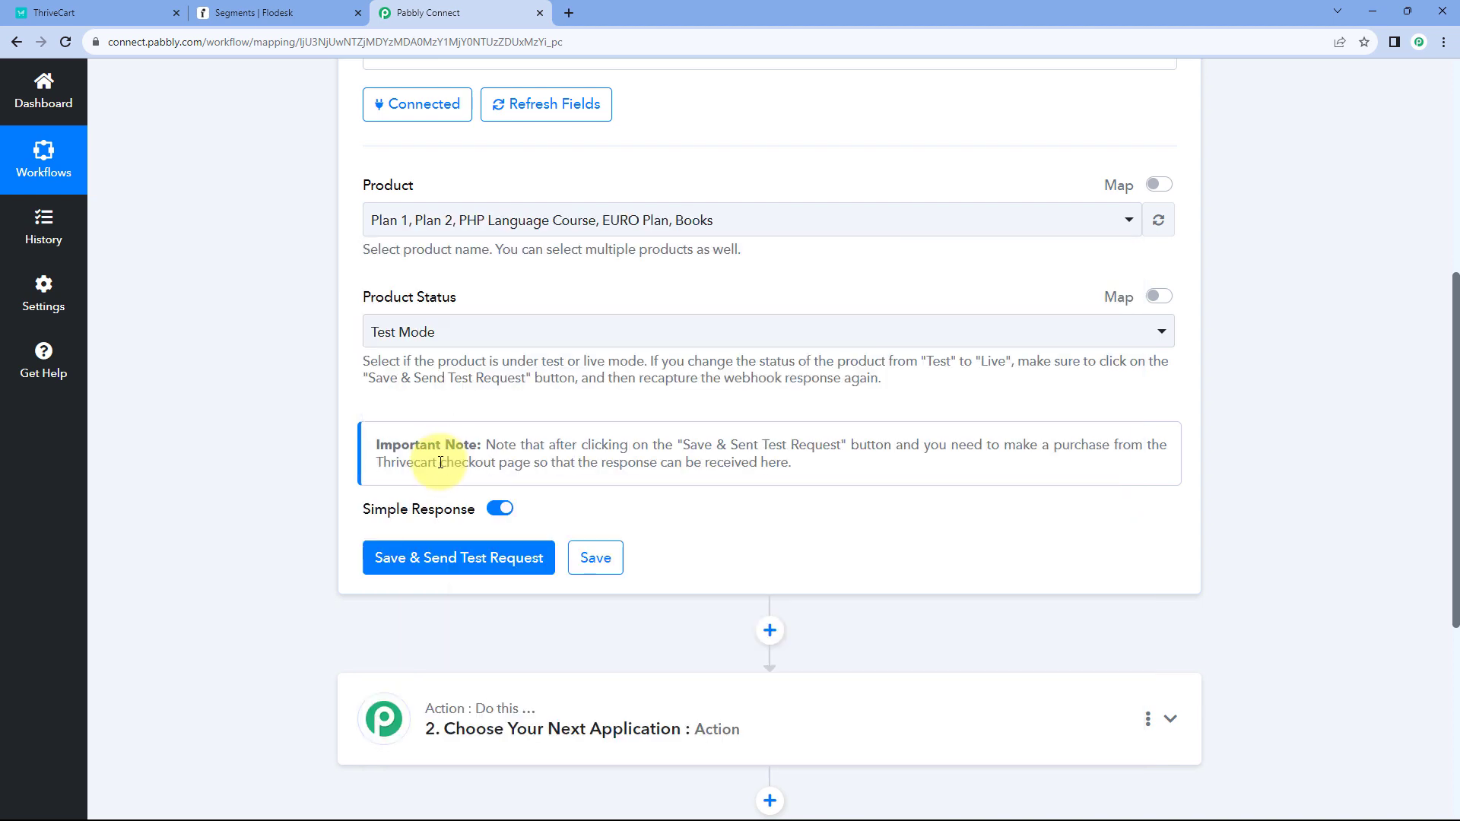
- Uncheck Books, EURO Plan, Plan 2 and Plan 1, leaving only PHP Language Course
left_click(461, 232)
left_click(417, 477)
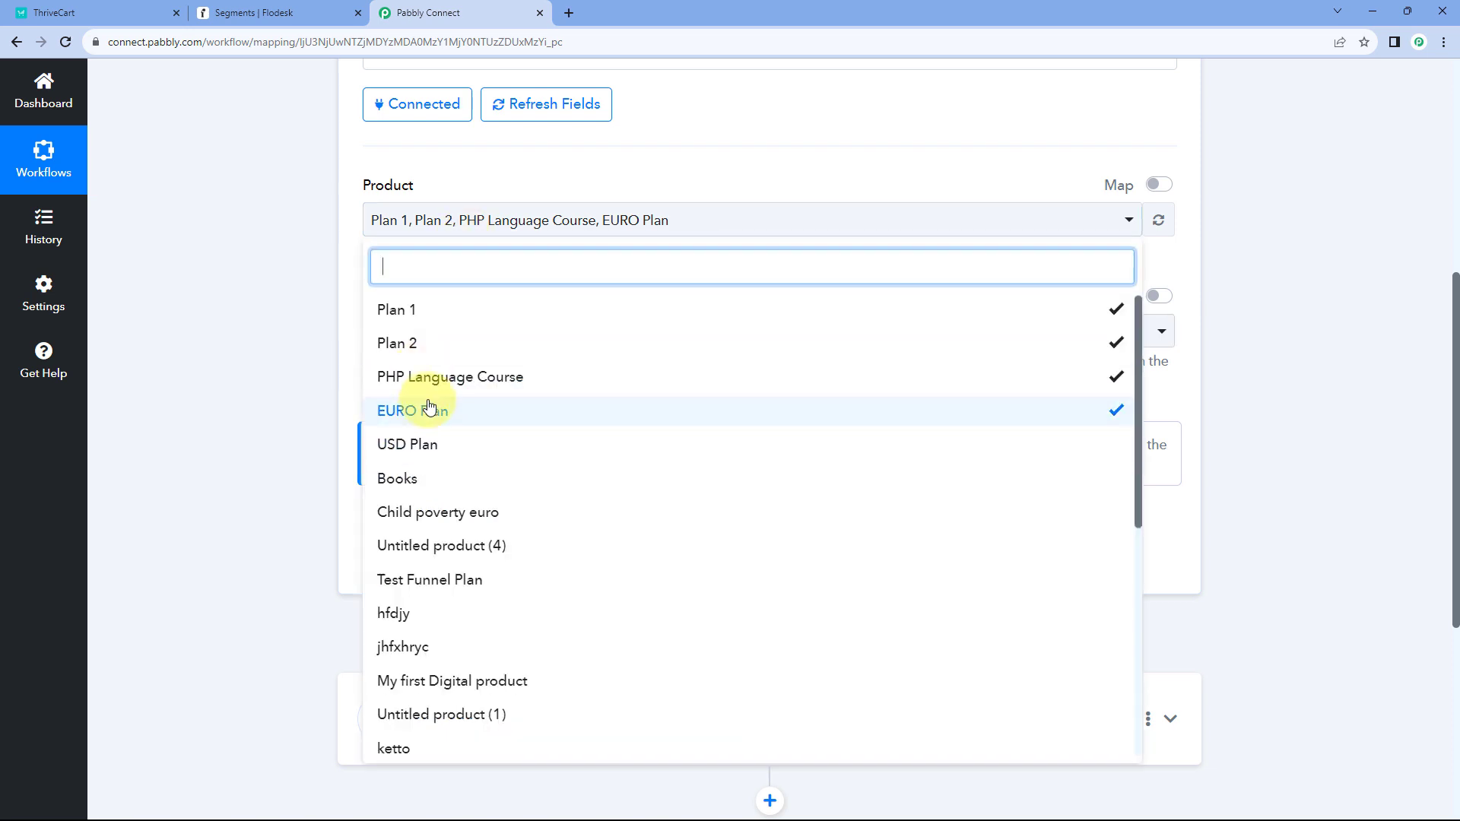
left_click(426, 409)
left_click(445, 346)
left_click(446, 313)
left_click(270, 297)
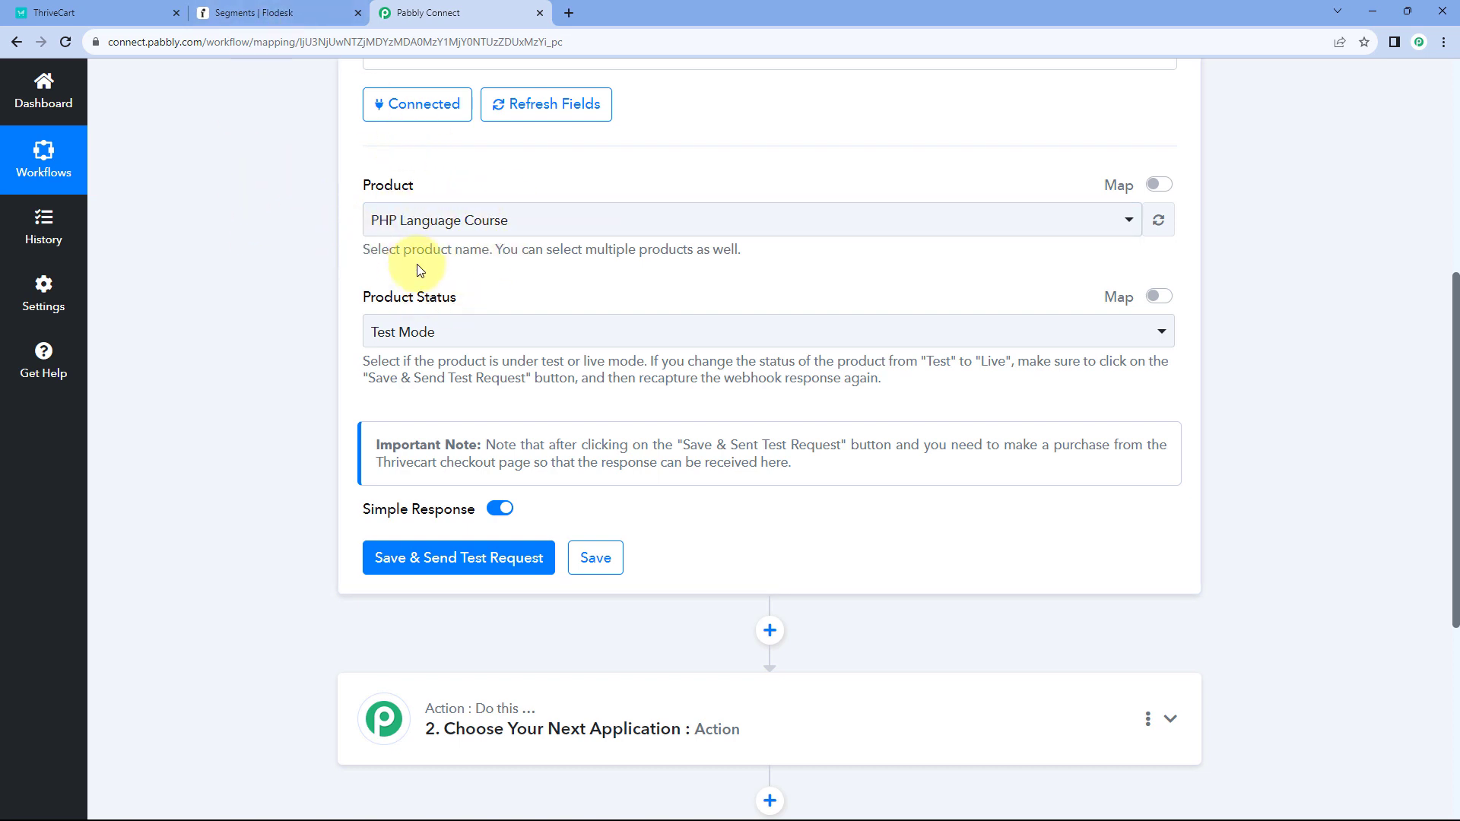
- Confirm the trigger's Product Status stays at Test Mode
scroll(375, 260, "down", 1)
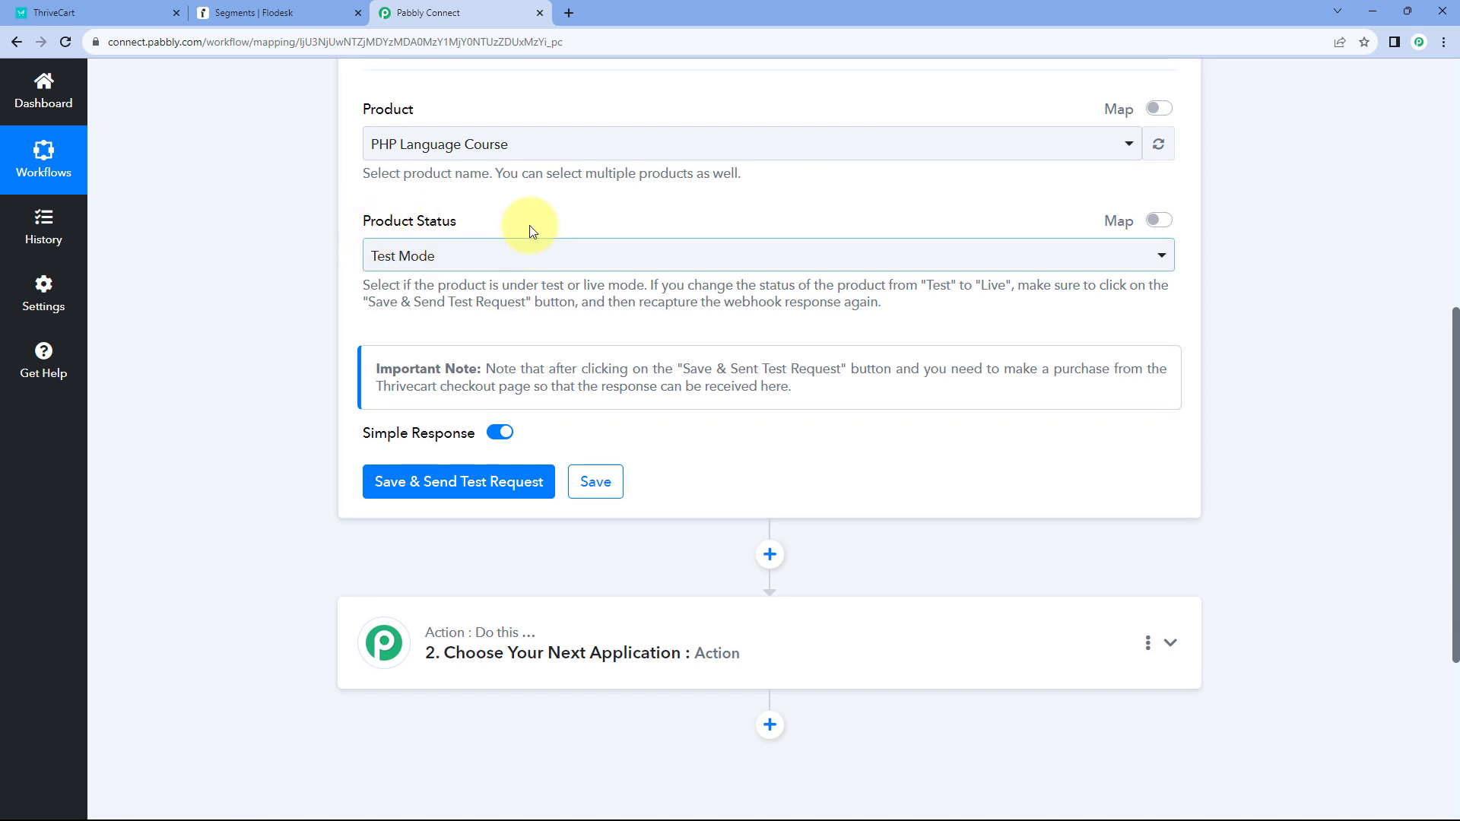
left_click(423, 255)
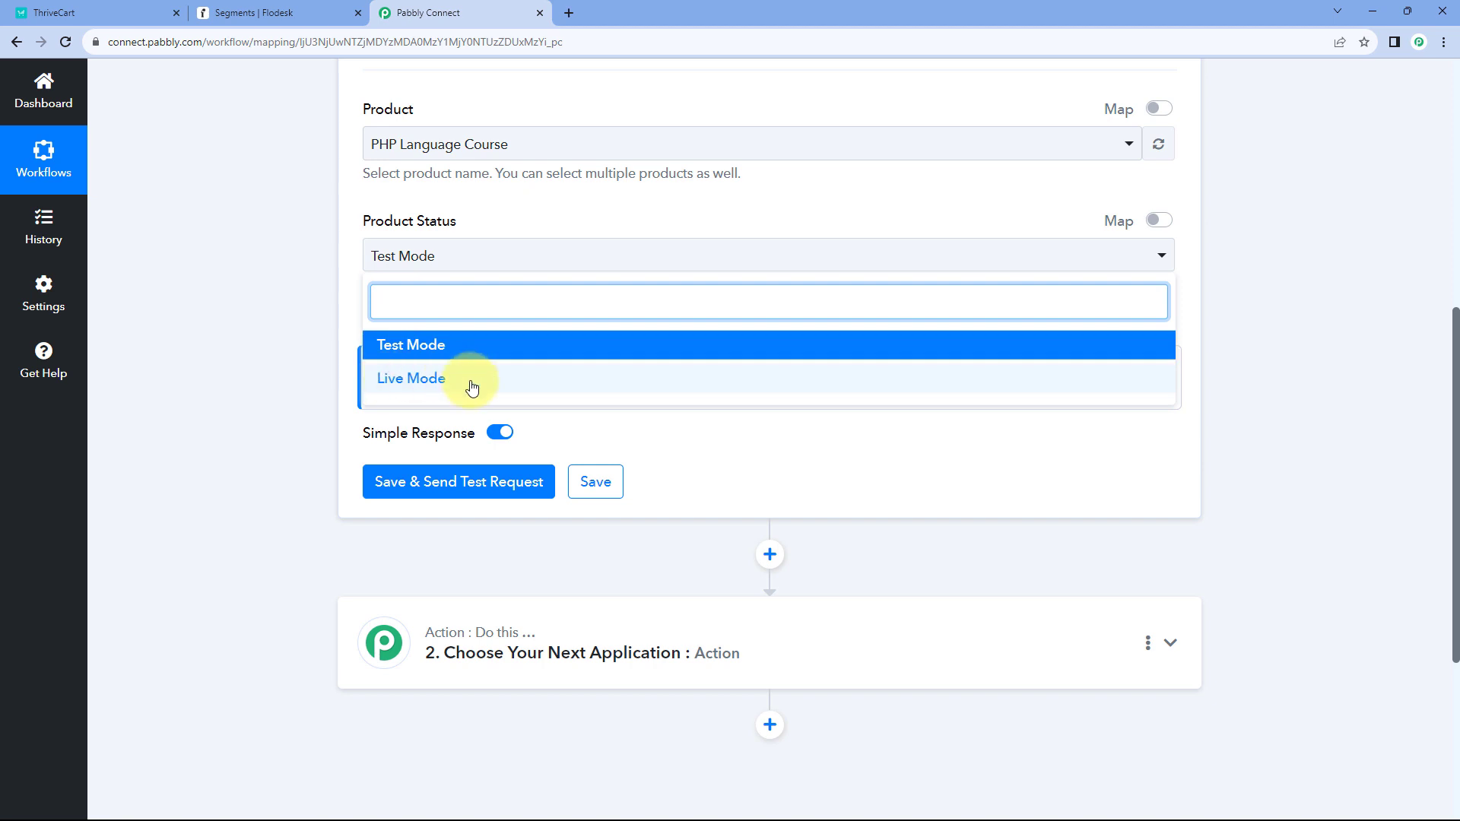
left_click(365, 224)
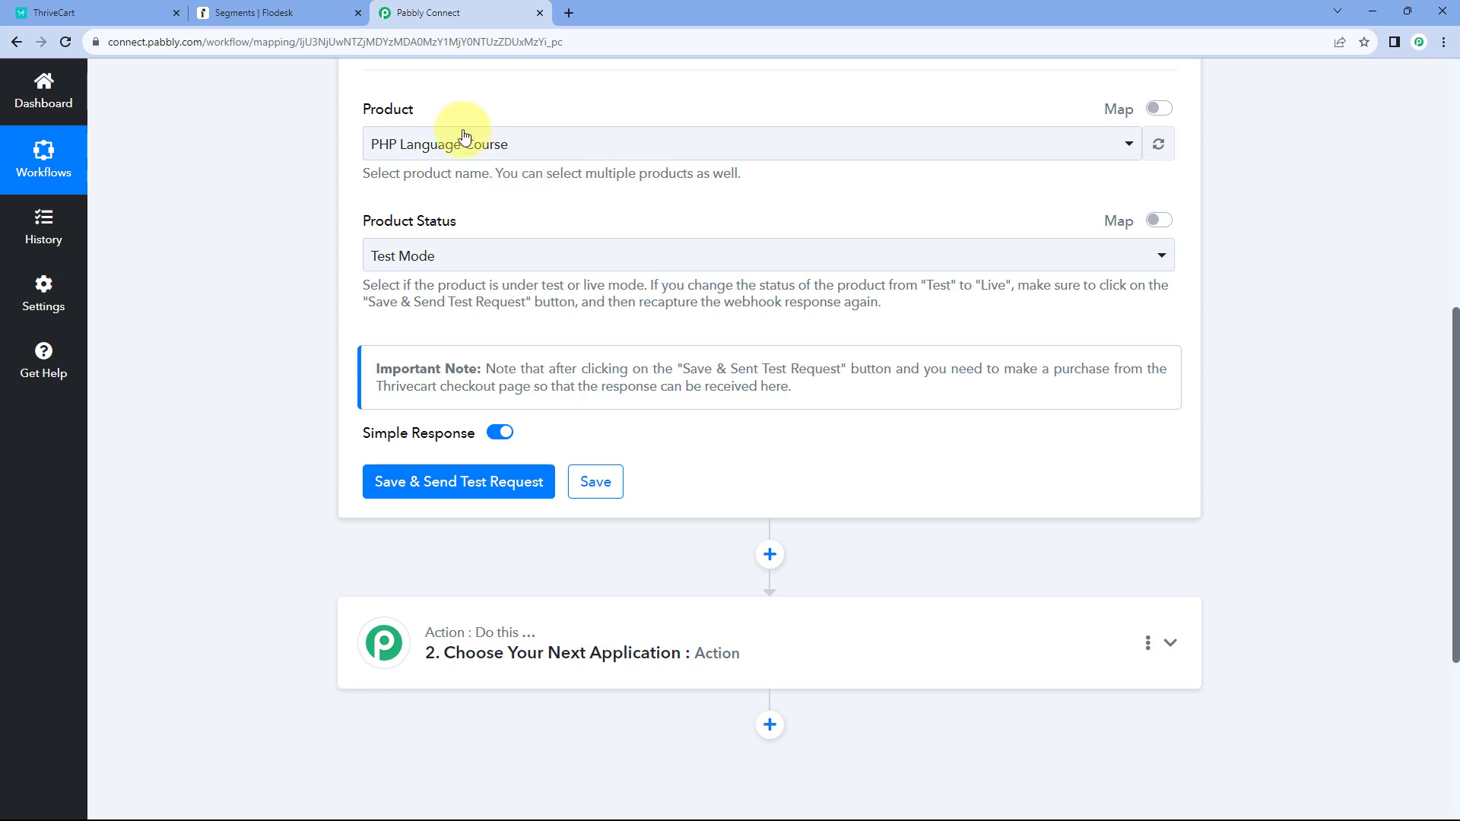
- Close ThriveCart's API key confirmation dialog, leaving the Test and Pabbly Connect keys listed
left_click(46, 13)
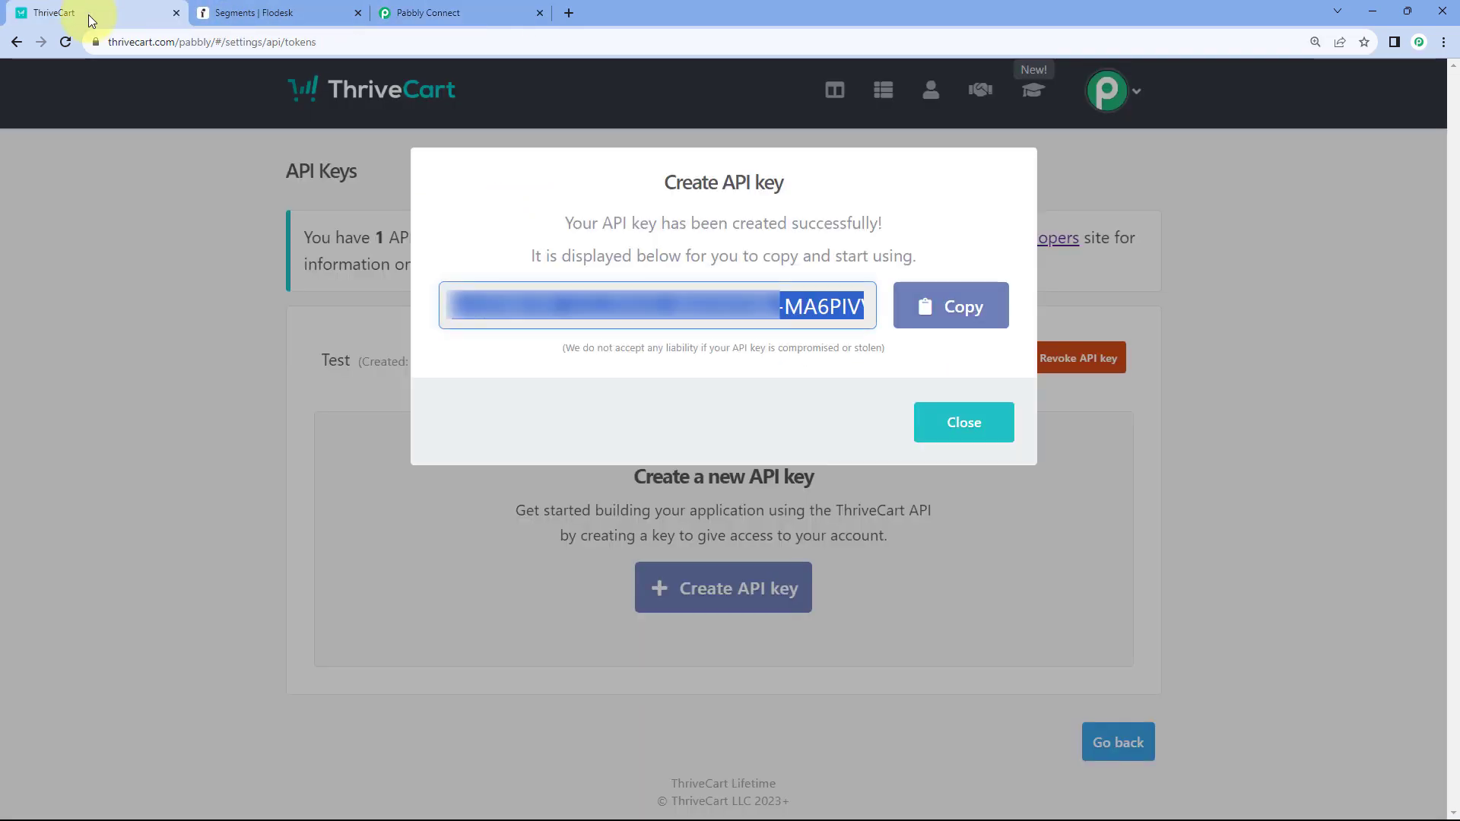
left_click(973, 417)
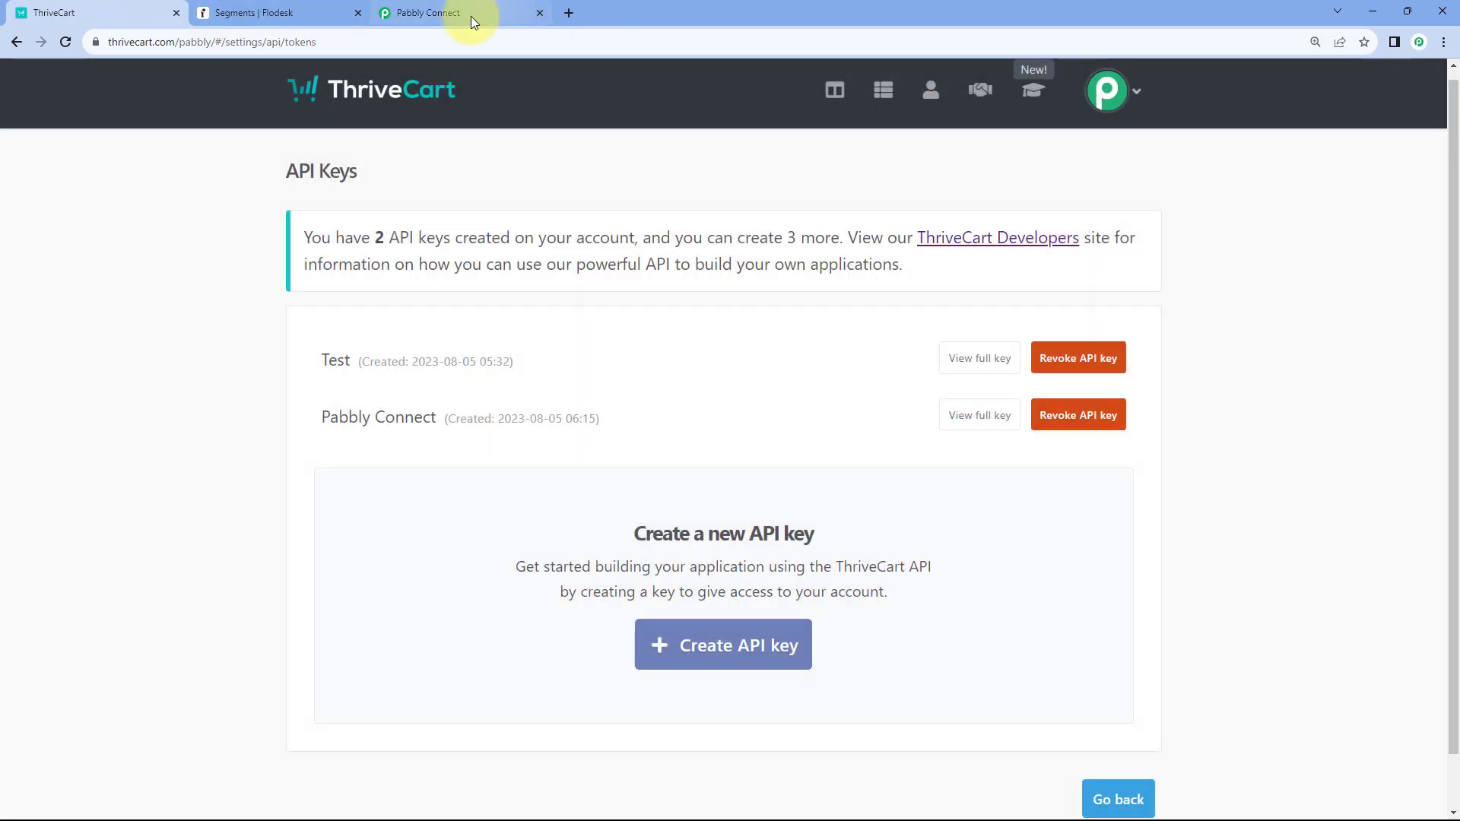
left_click(471, 13)
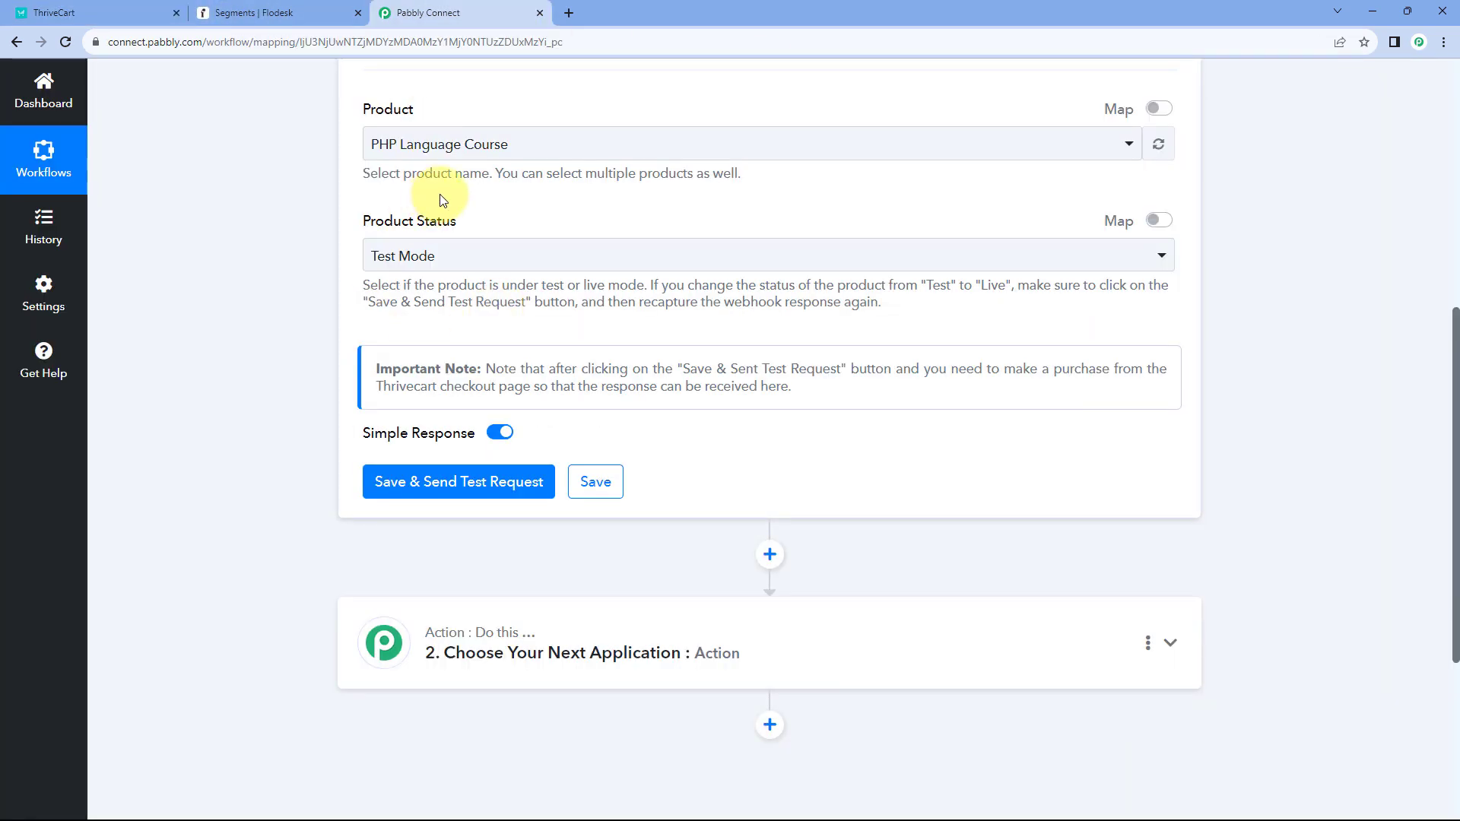
left_click(115, 9)
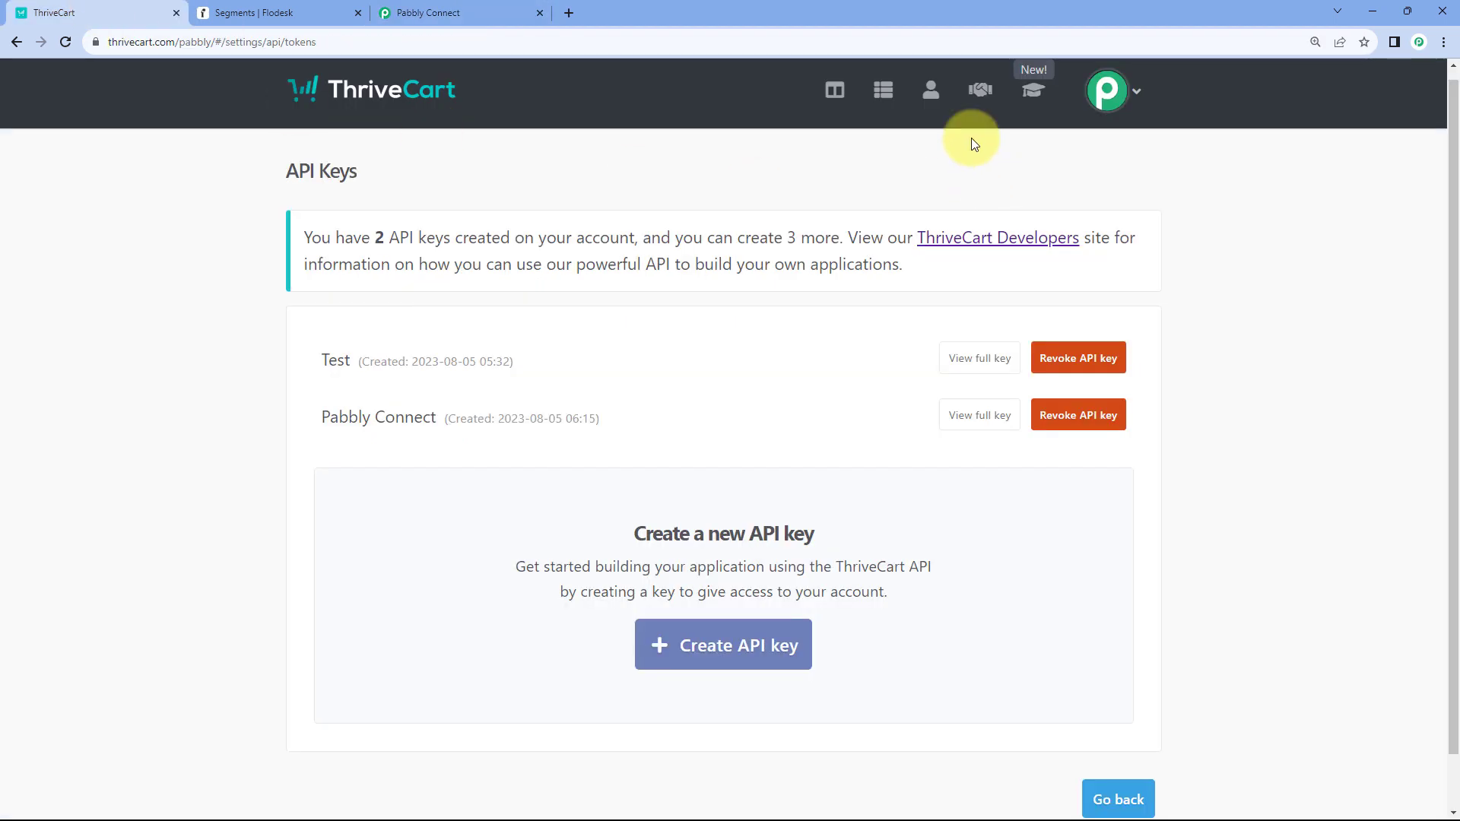
- Open the PHP Language Course product in ThriveCart for editing
left_click(878, 95)
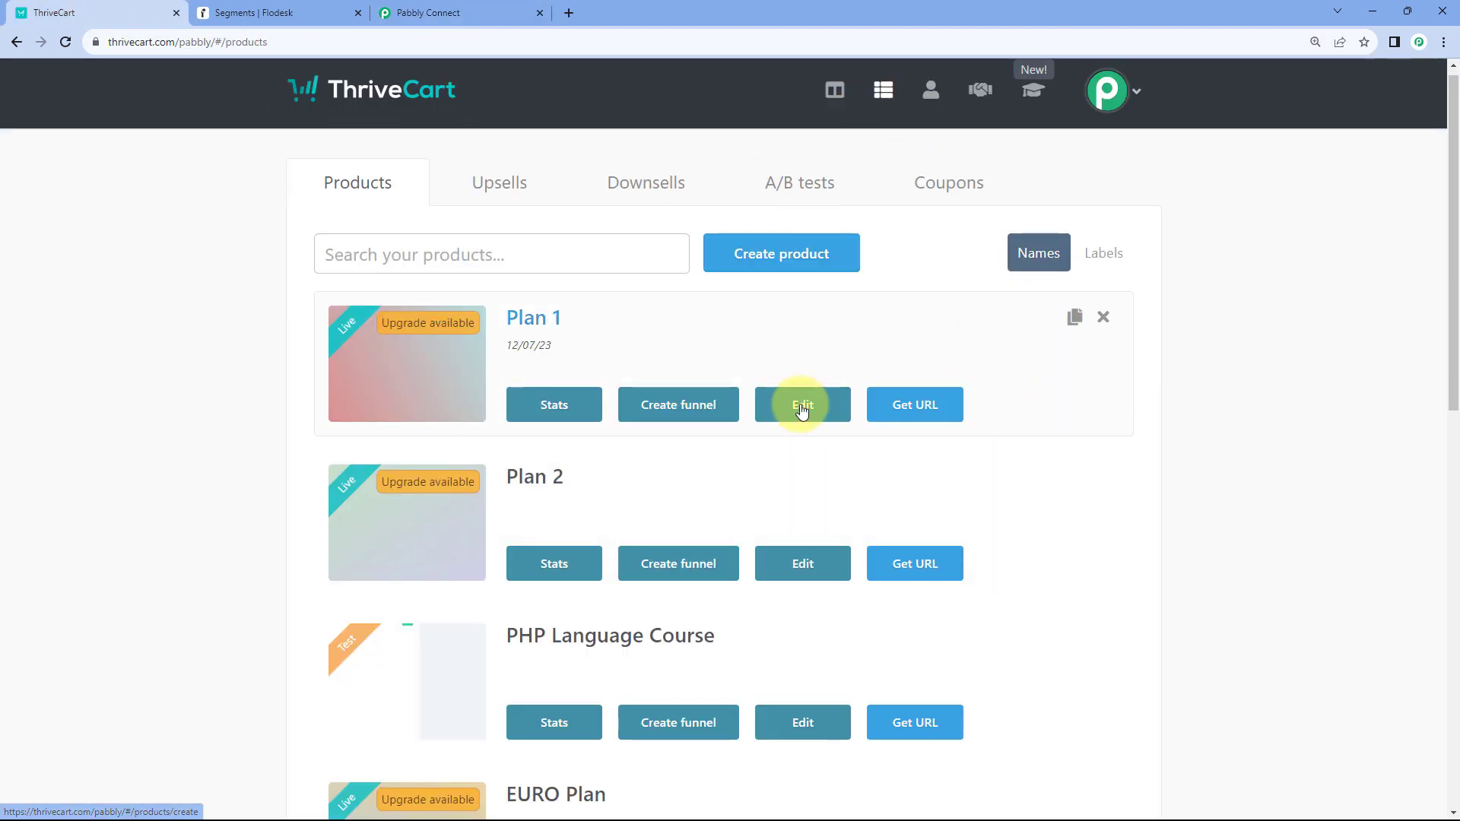
scroll(257, 315, "down", 4)
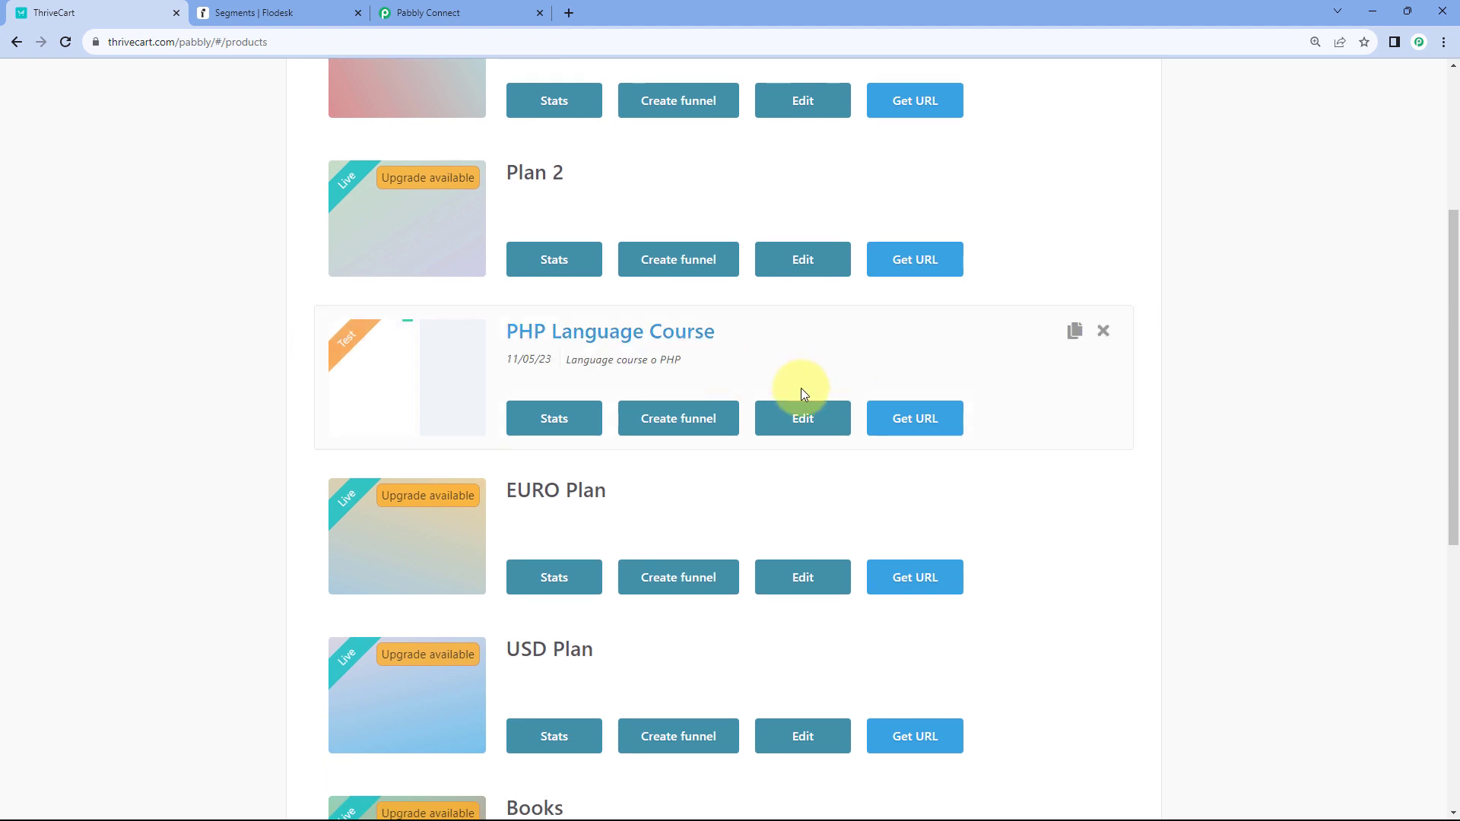
left_click(803, 423)
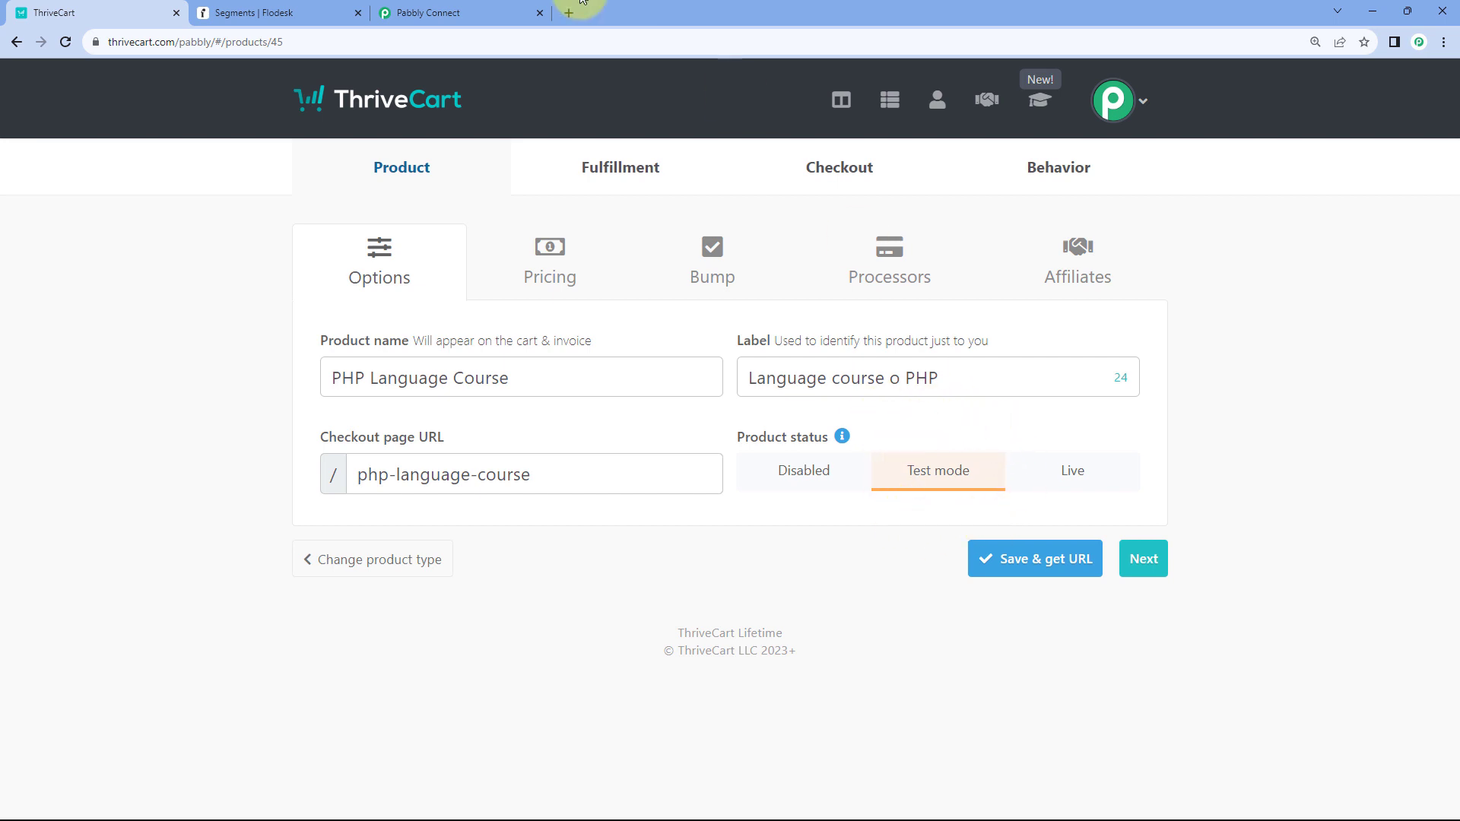
- Compare its Test mode product status with the trigger's Product Status options
left_click(498, 13)
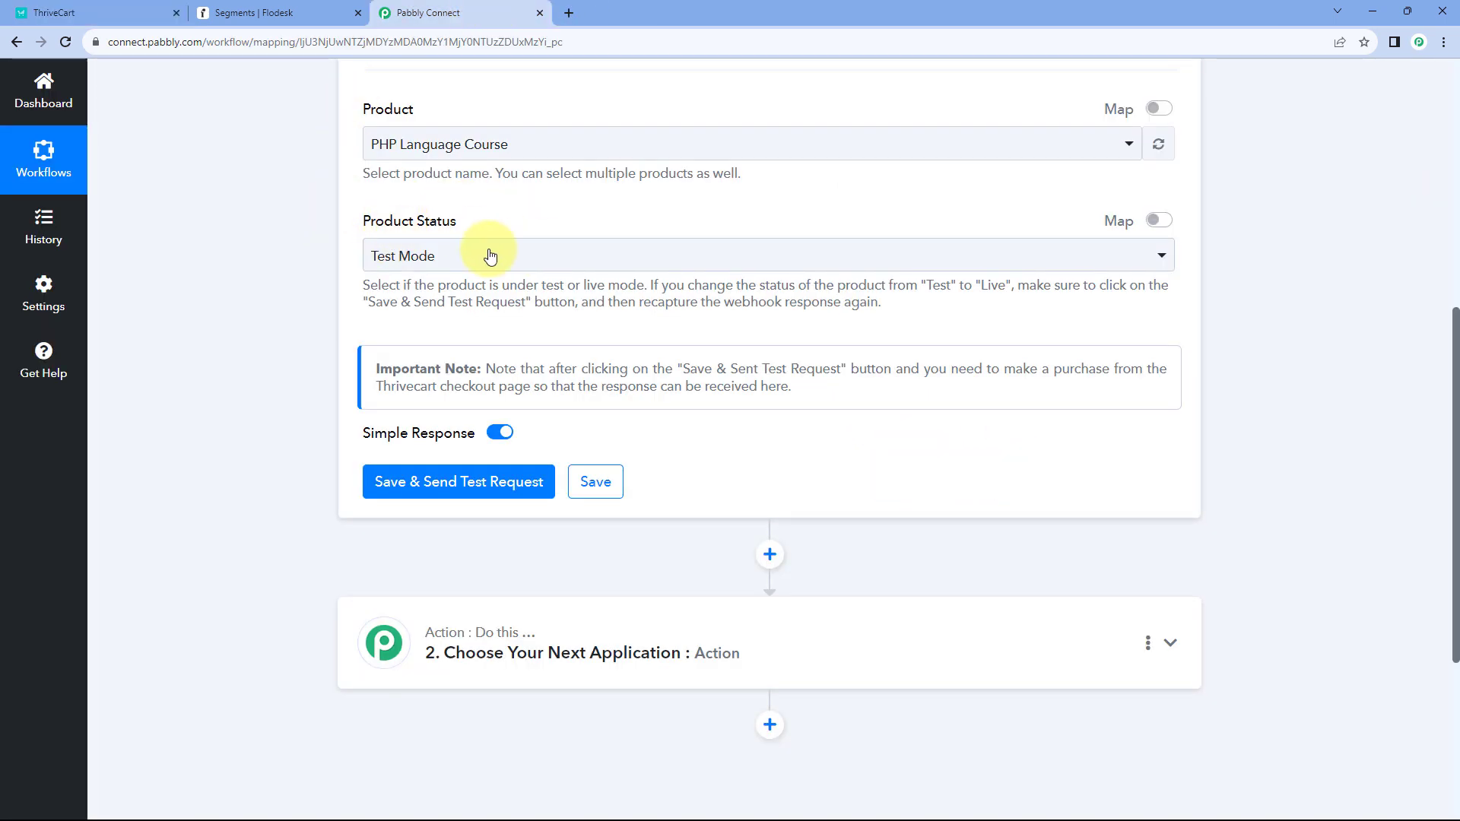
left_click(61, 12)
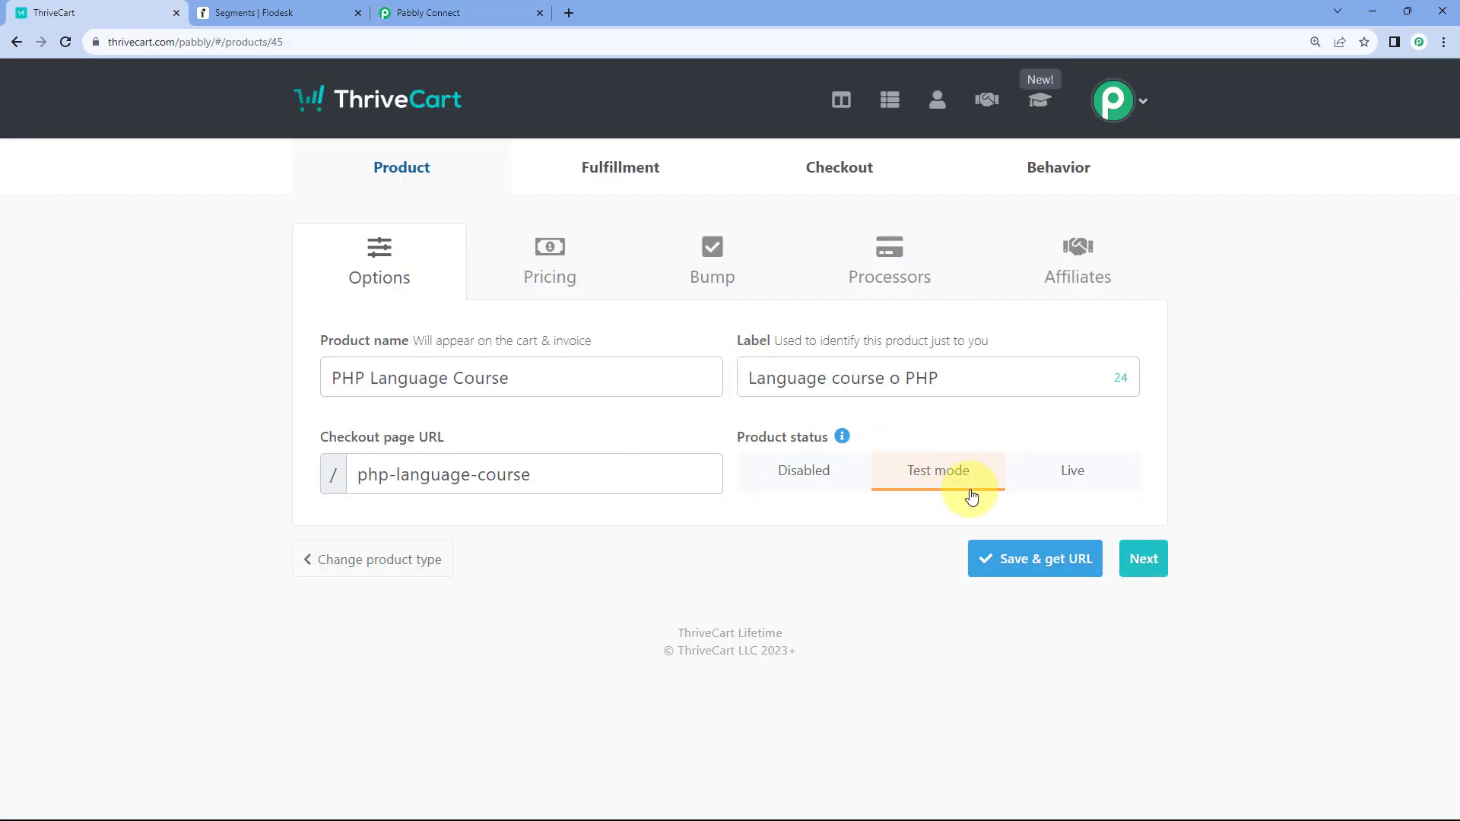
left_click(442, 13)
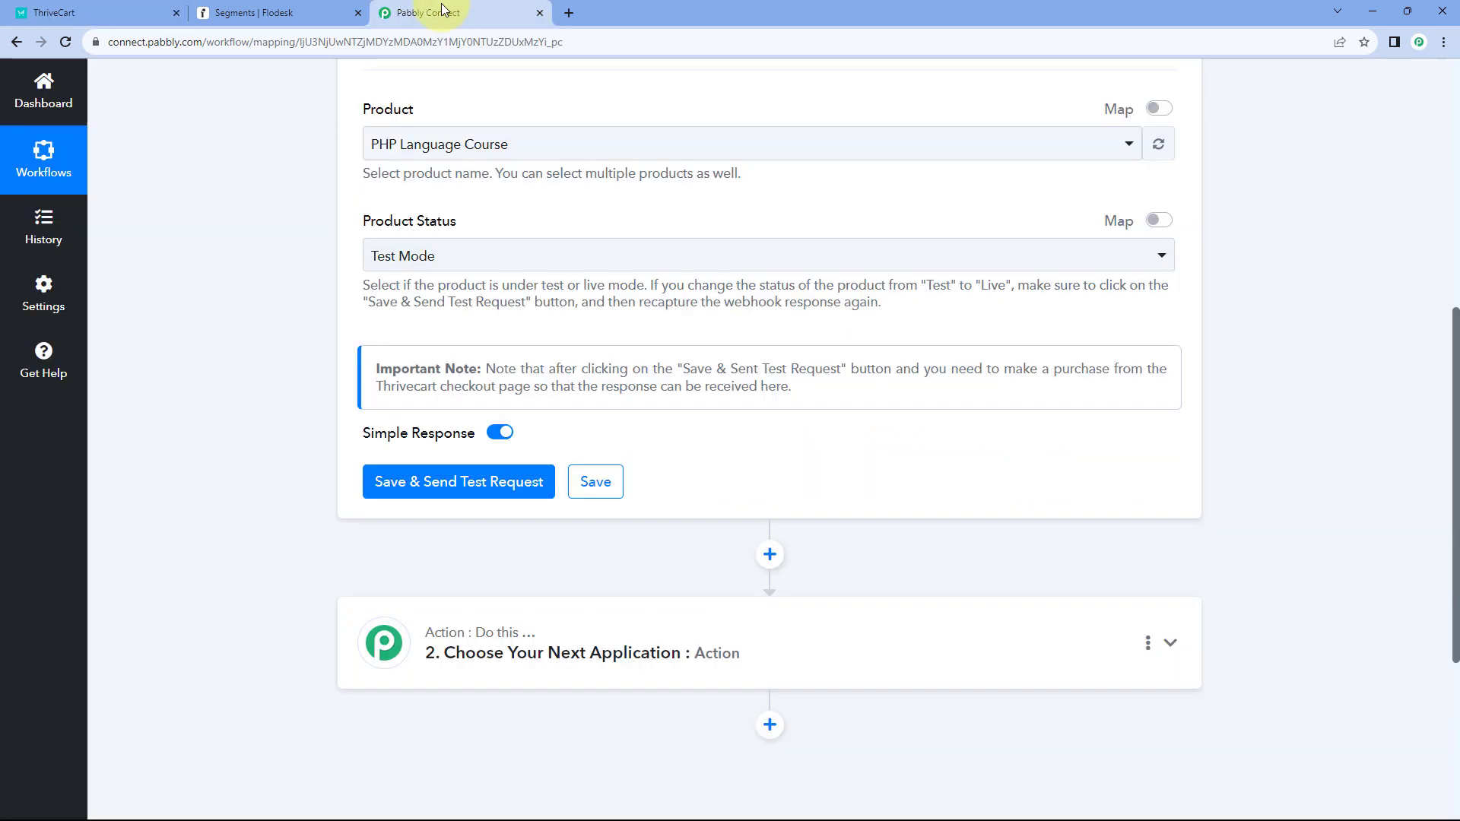
left_click(448, 262)
- Keep Product Status at Test Mode and save the trigger, sending a test request
left_click(355, 238)
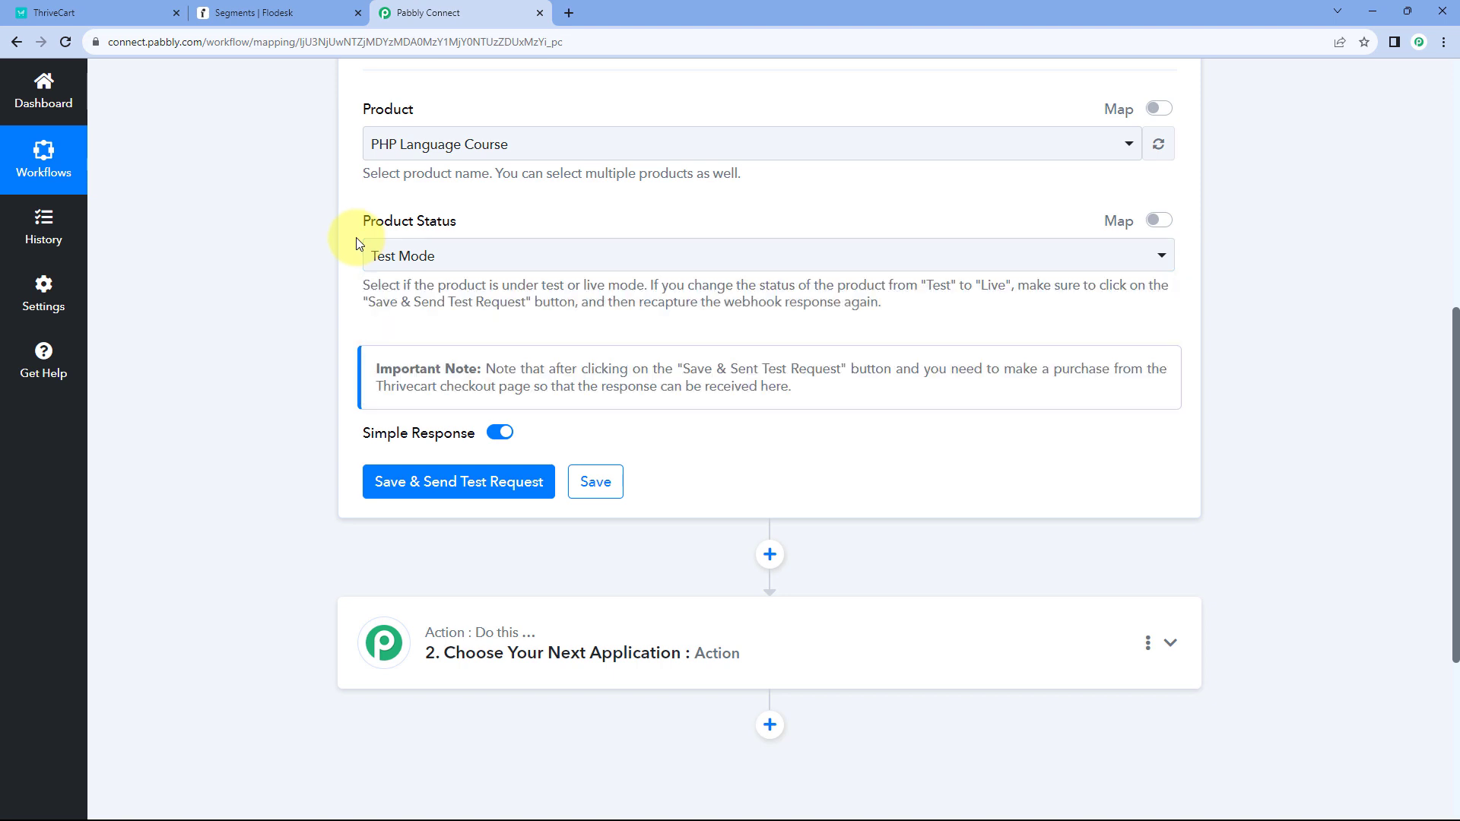
scroll(348, 277, "up", 1)
scroll(449, 292, "down", 1)
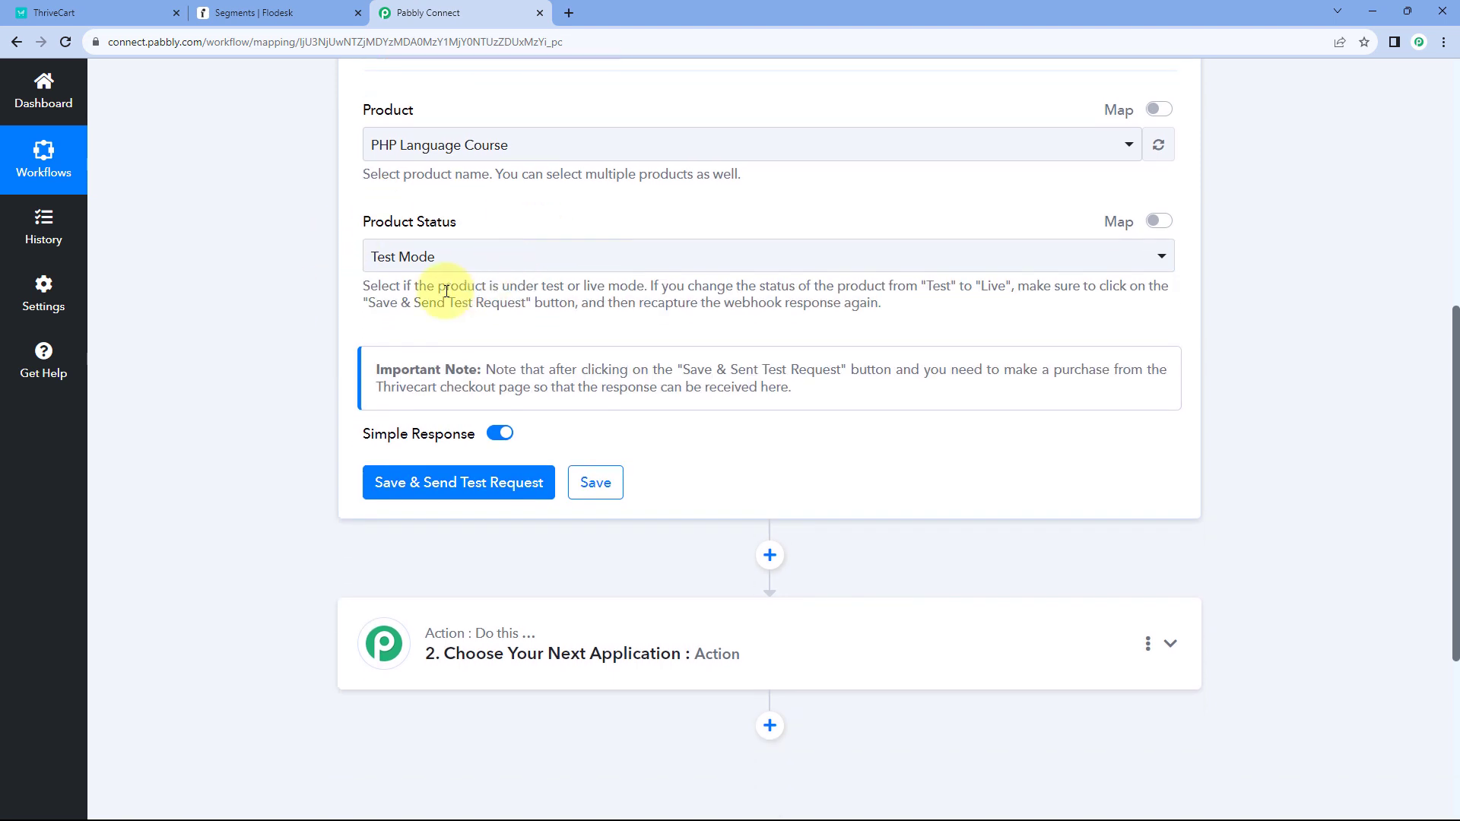
left_click(470, 482)
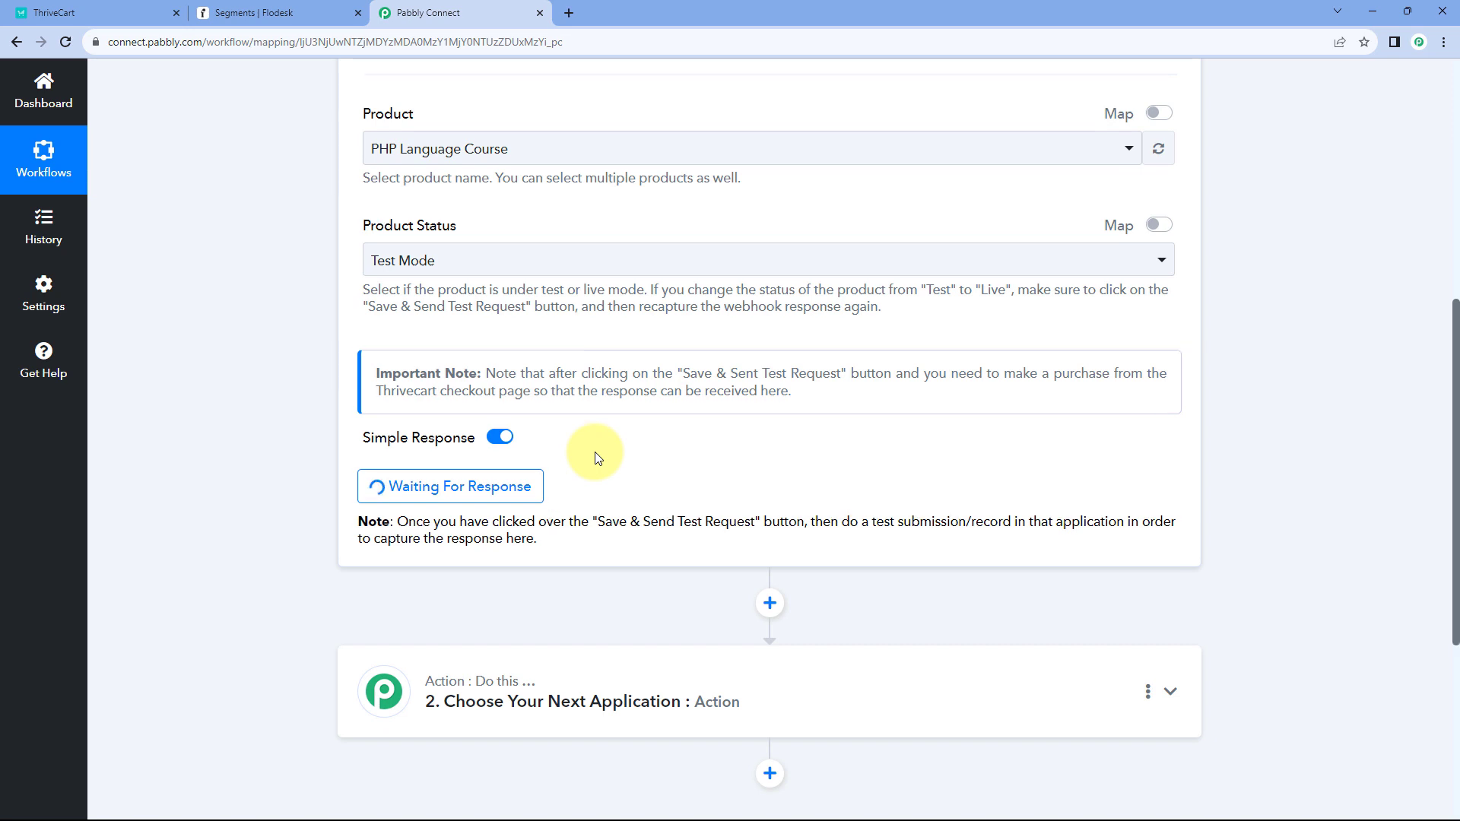
scroll(527, 244, "up", 2)
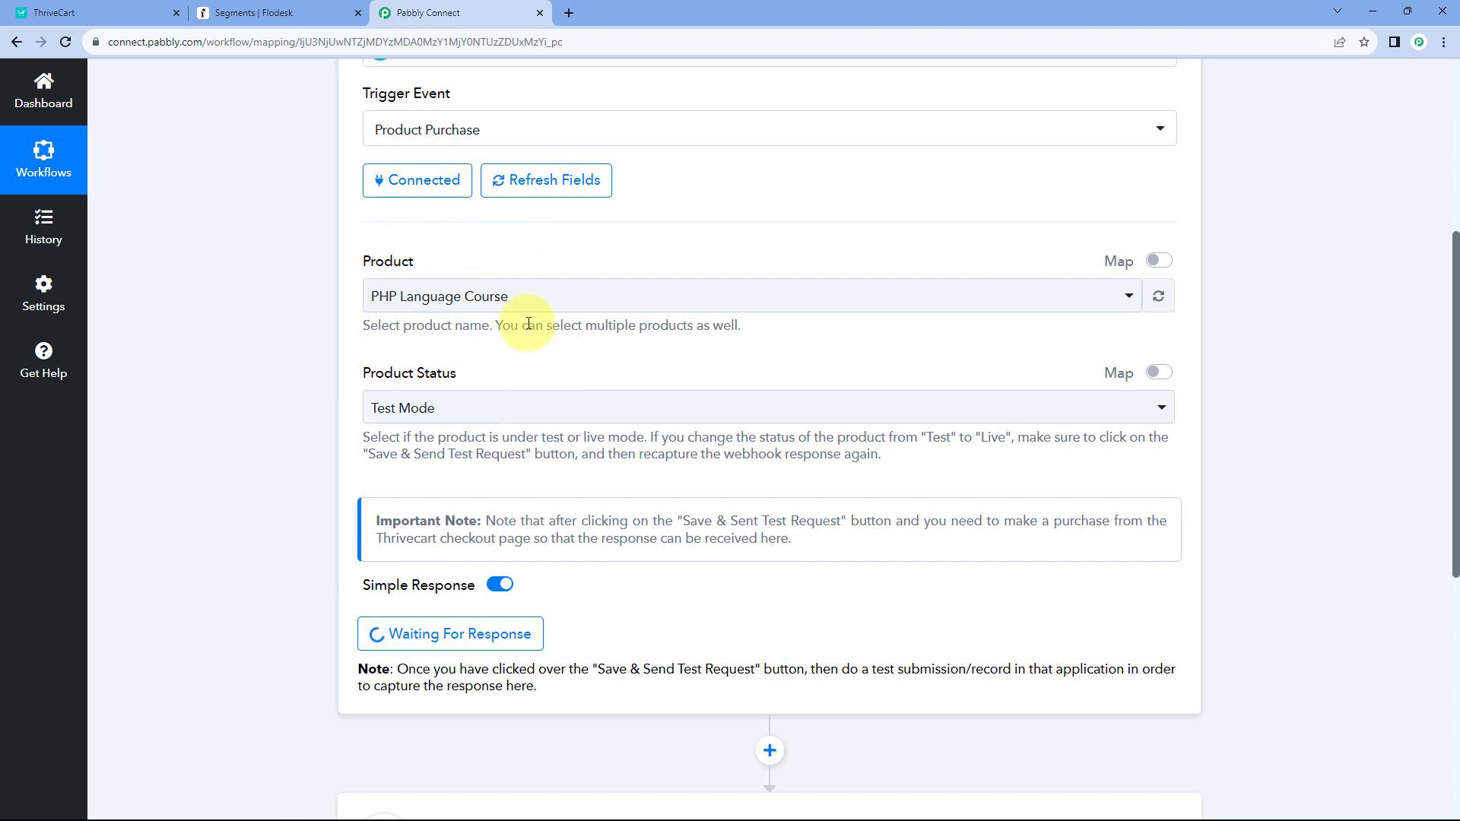
- Save the PHP Language Course product and select its checkout URL
left_click(138, 13)
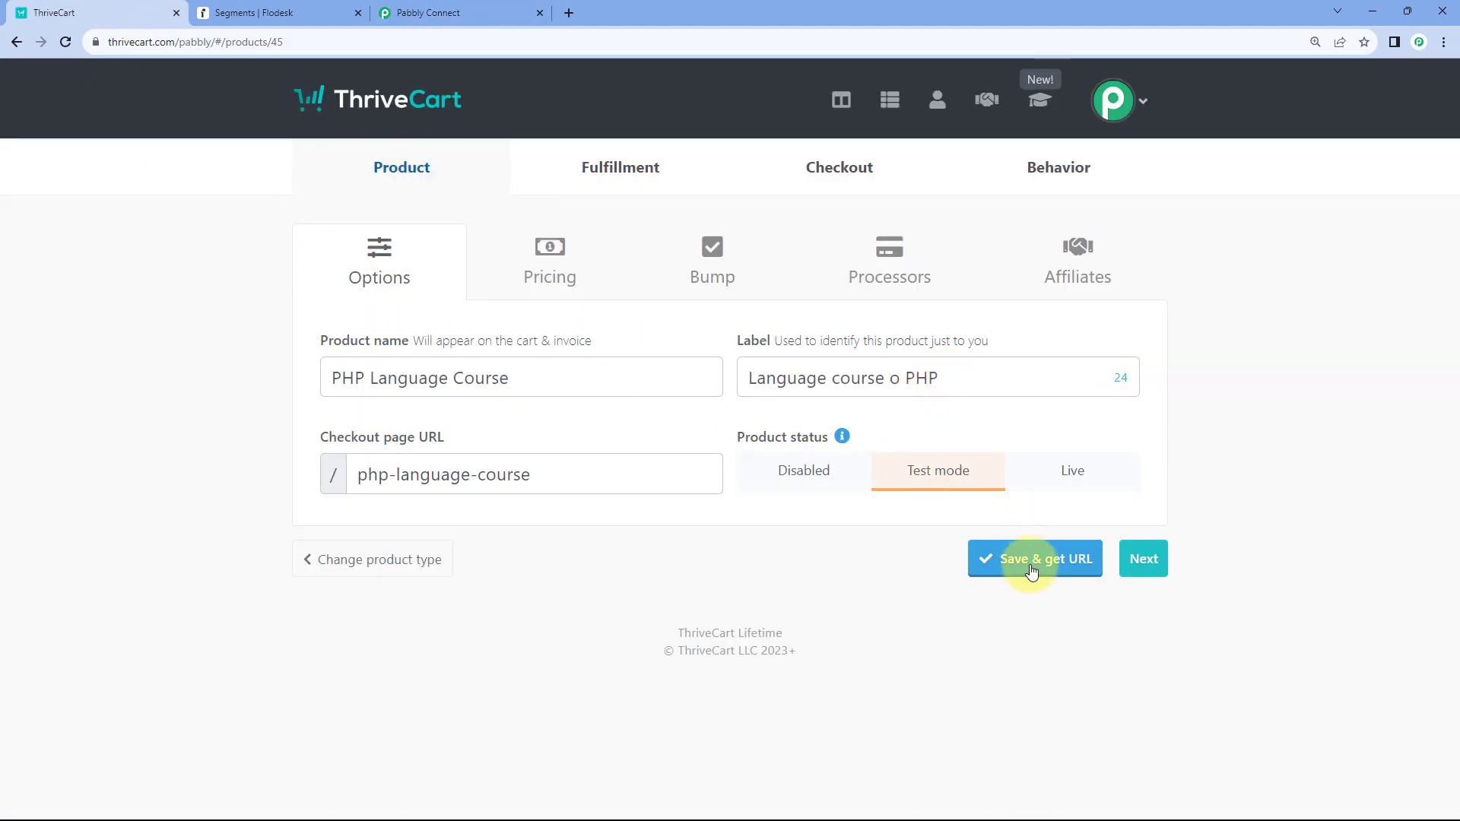
left_click(1015, 558)
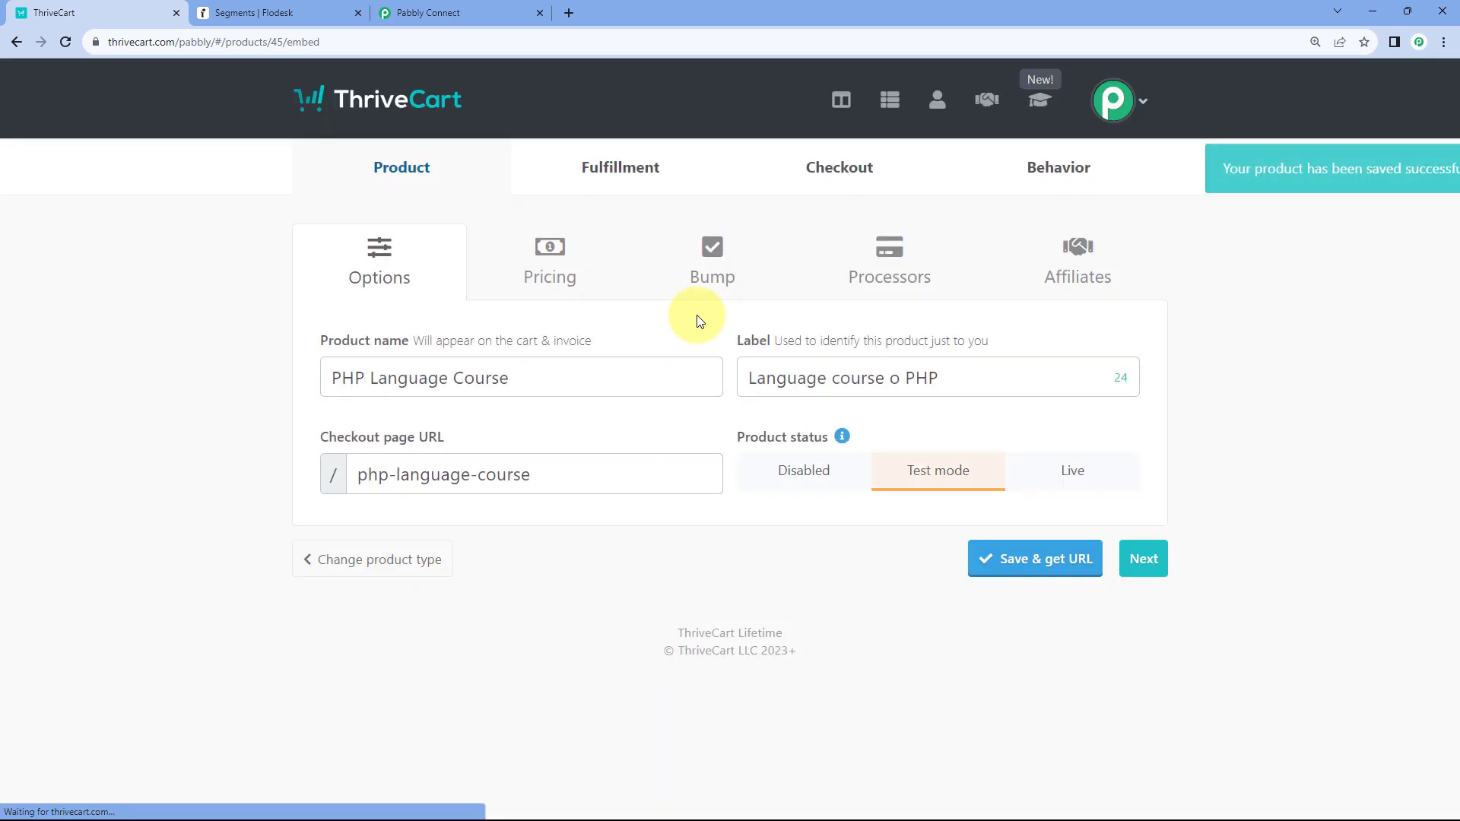
left_click_drag(810, 498, 287, 496)
key("ctrl+c")
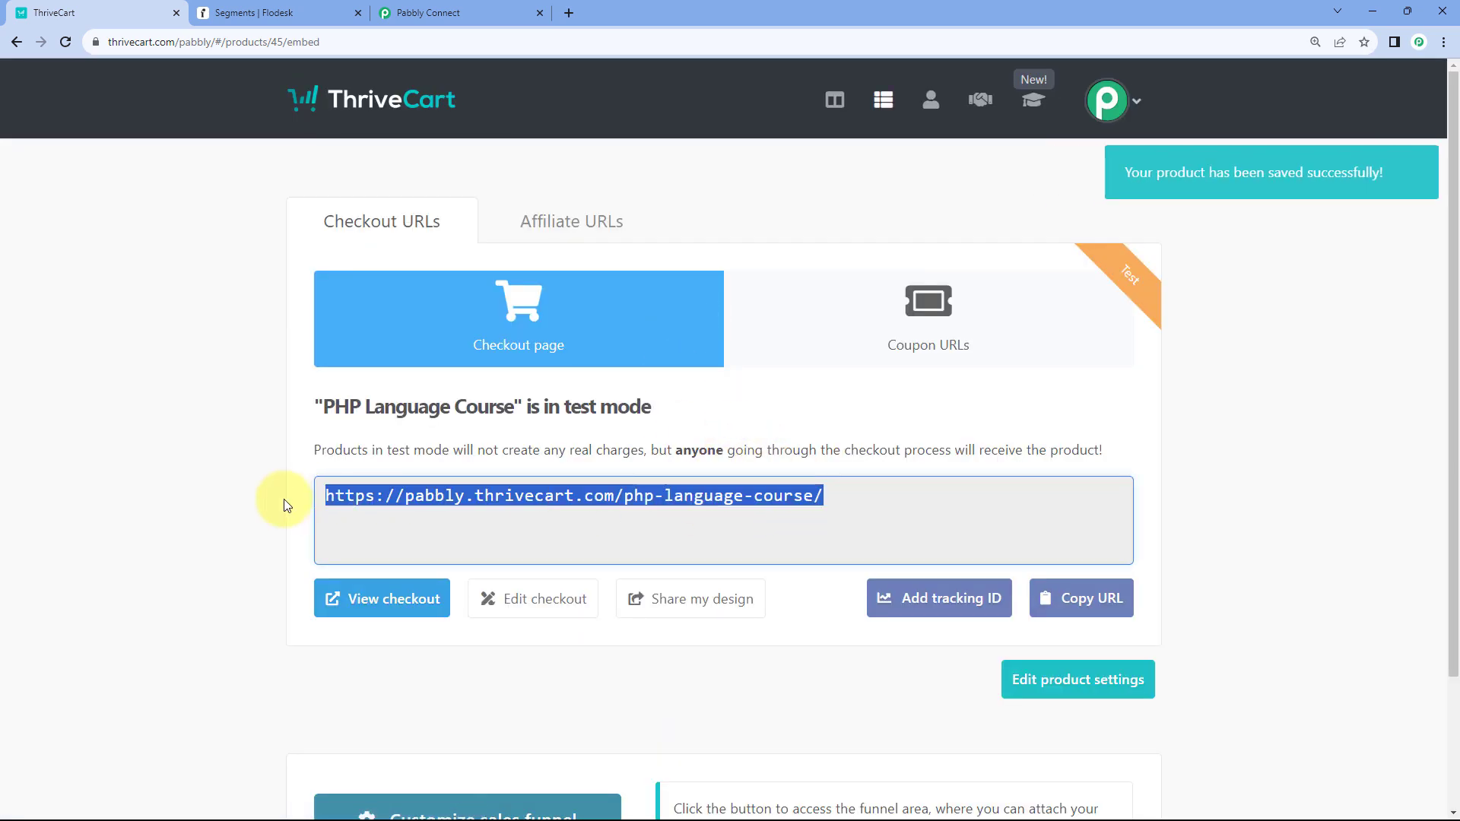
- Load the PHP Language Course checkout link in a private window, then return to Flodesk
key("ctrl+shift+n")
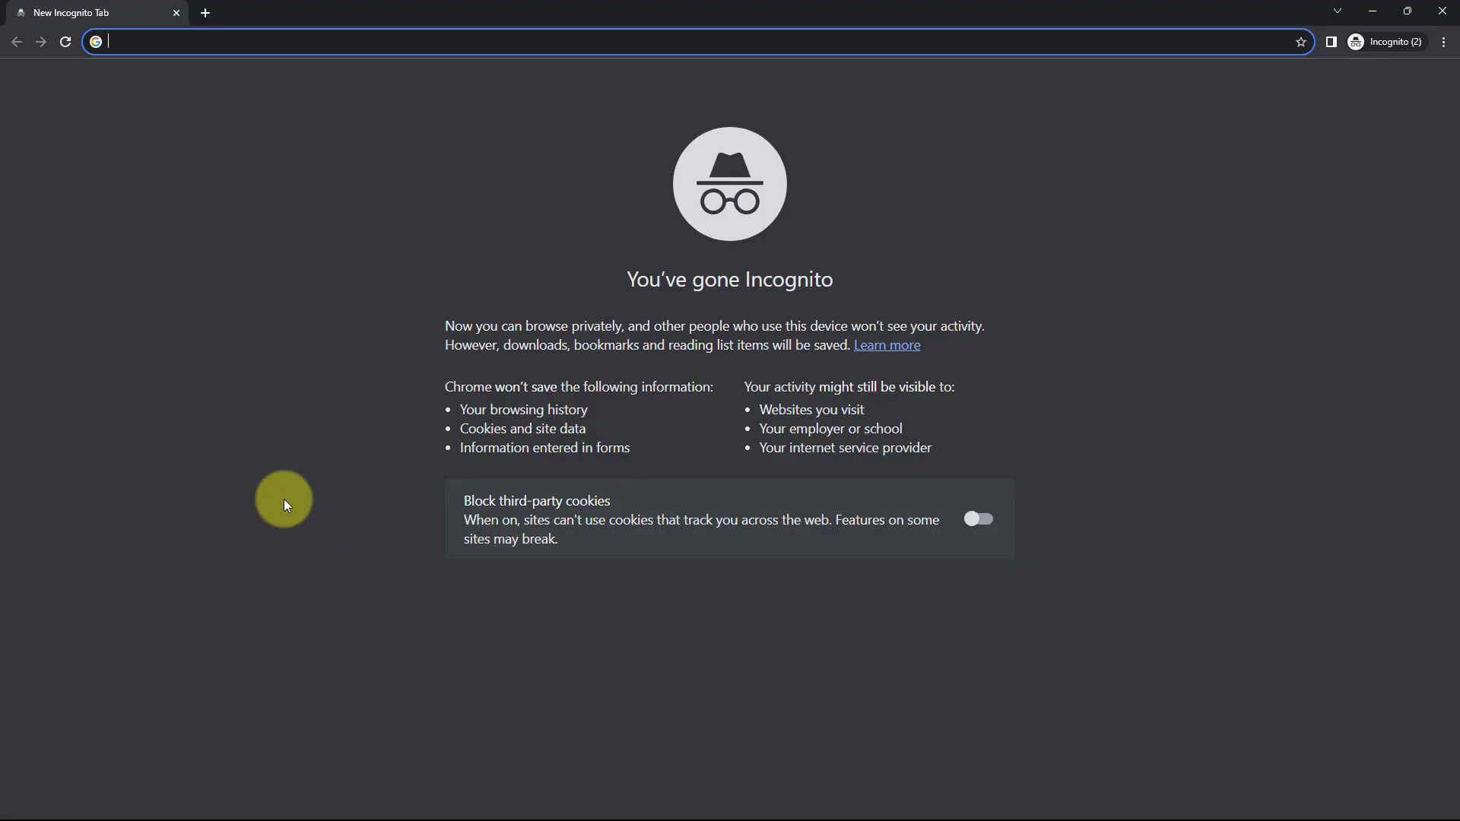
key("ctrl+v")
key("Return")
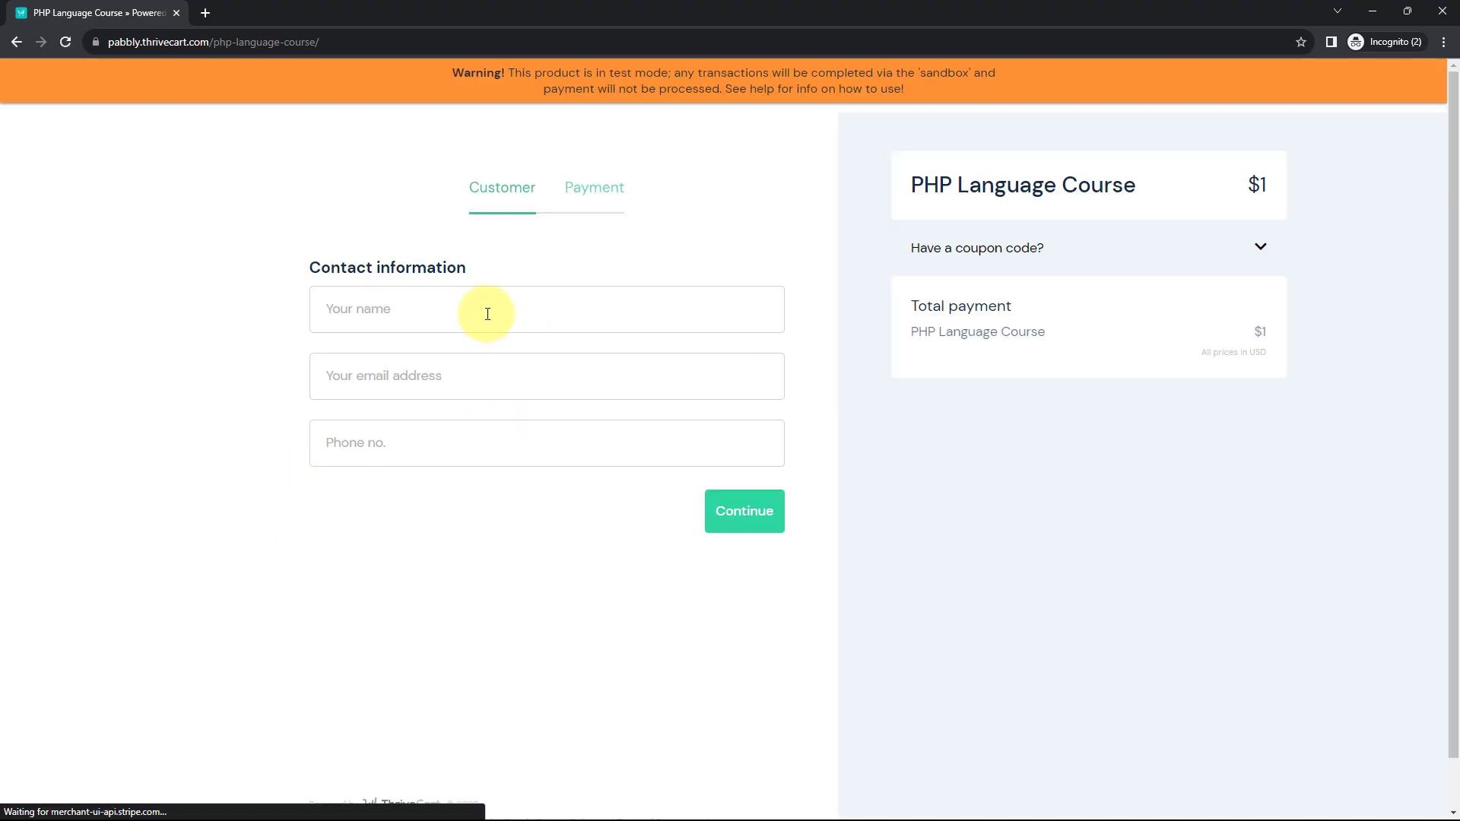
left_click(394, 321)
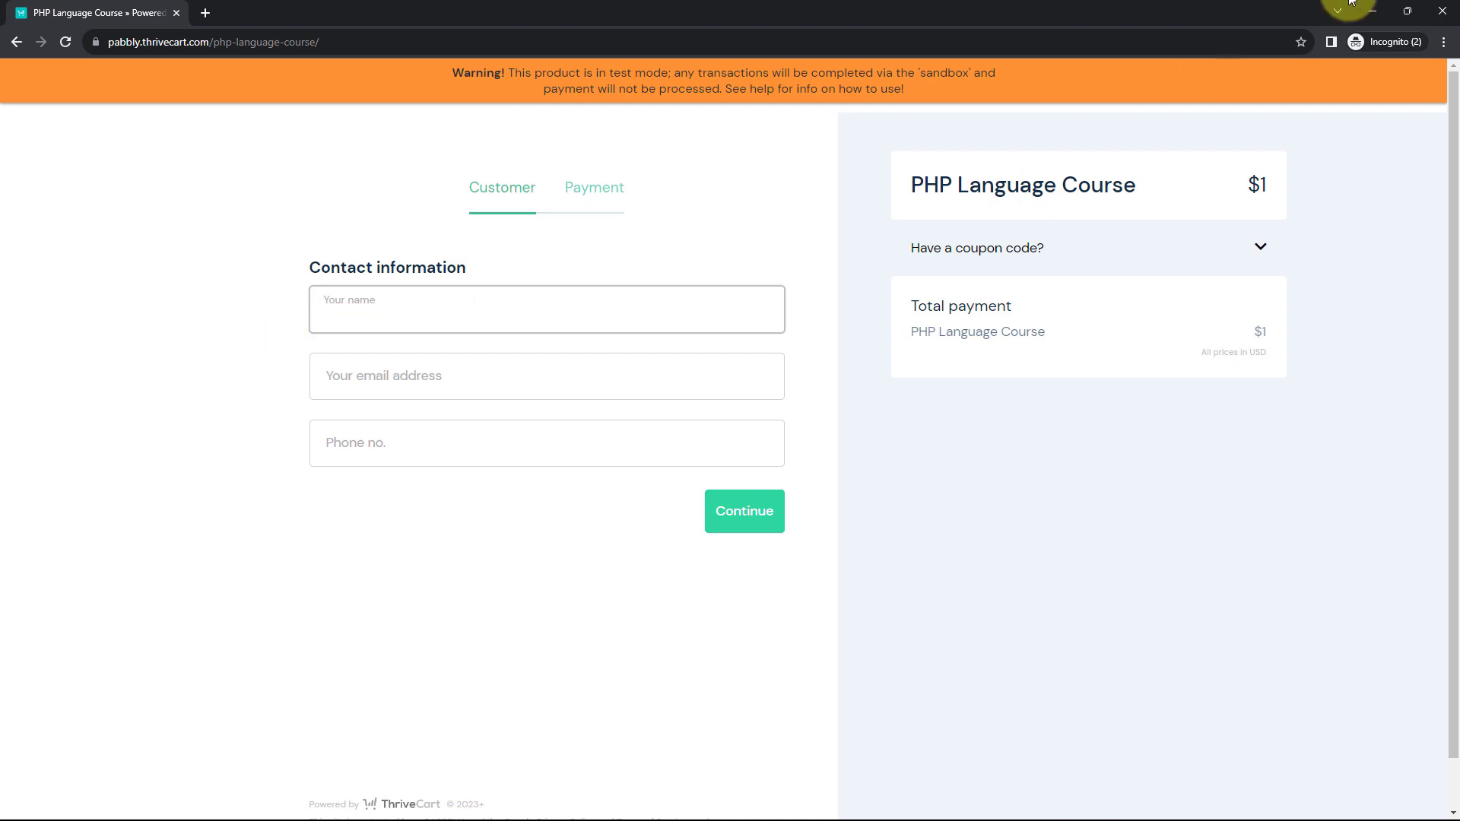
left_click(1373, 11)
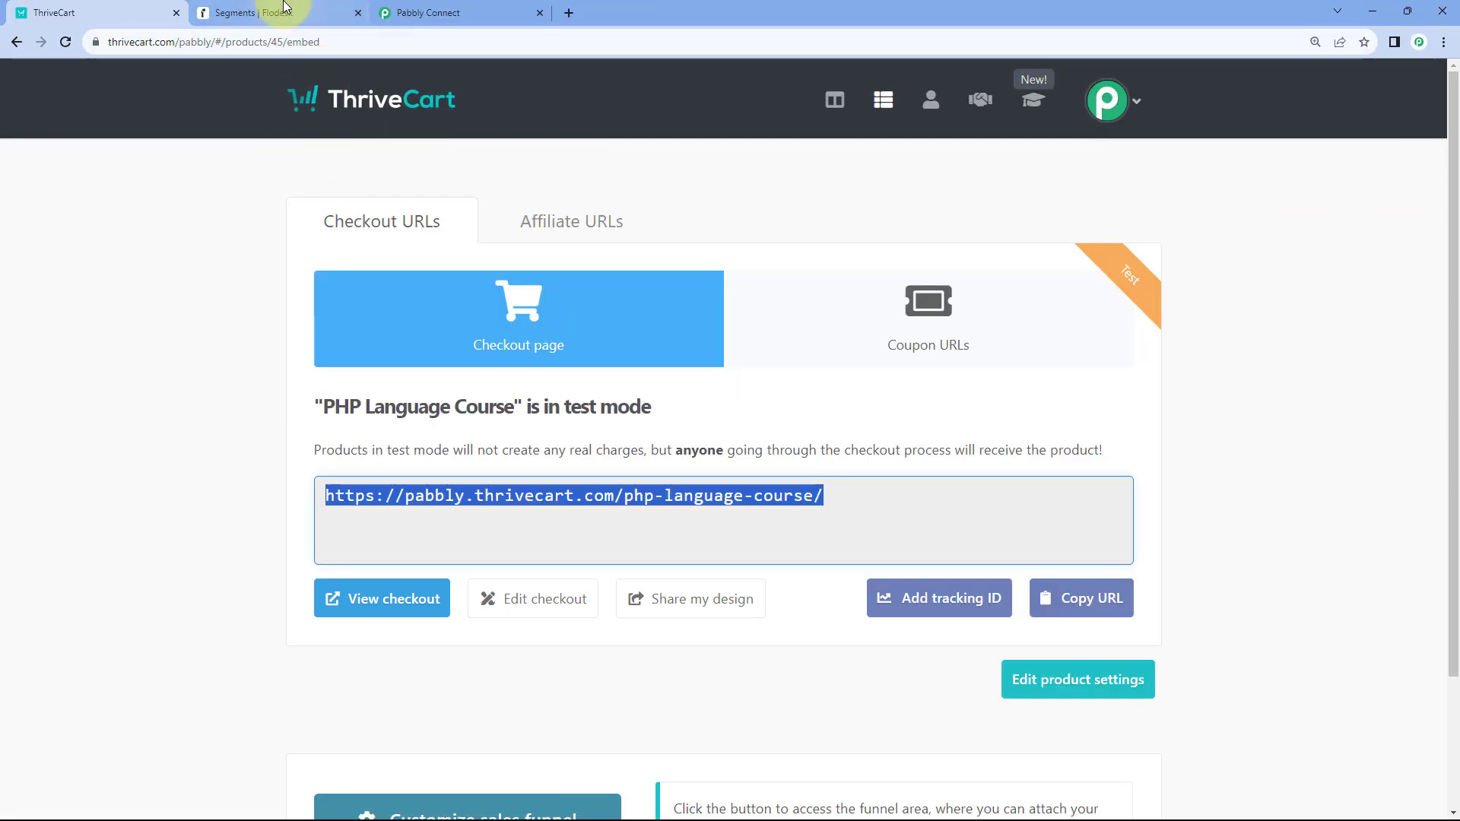
left_click(285, 8)
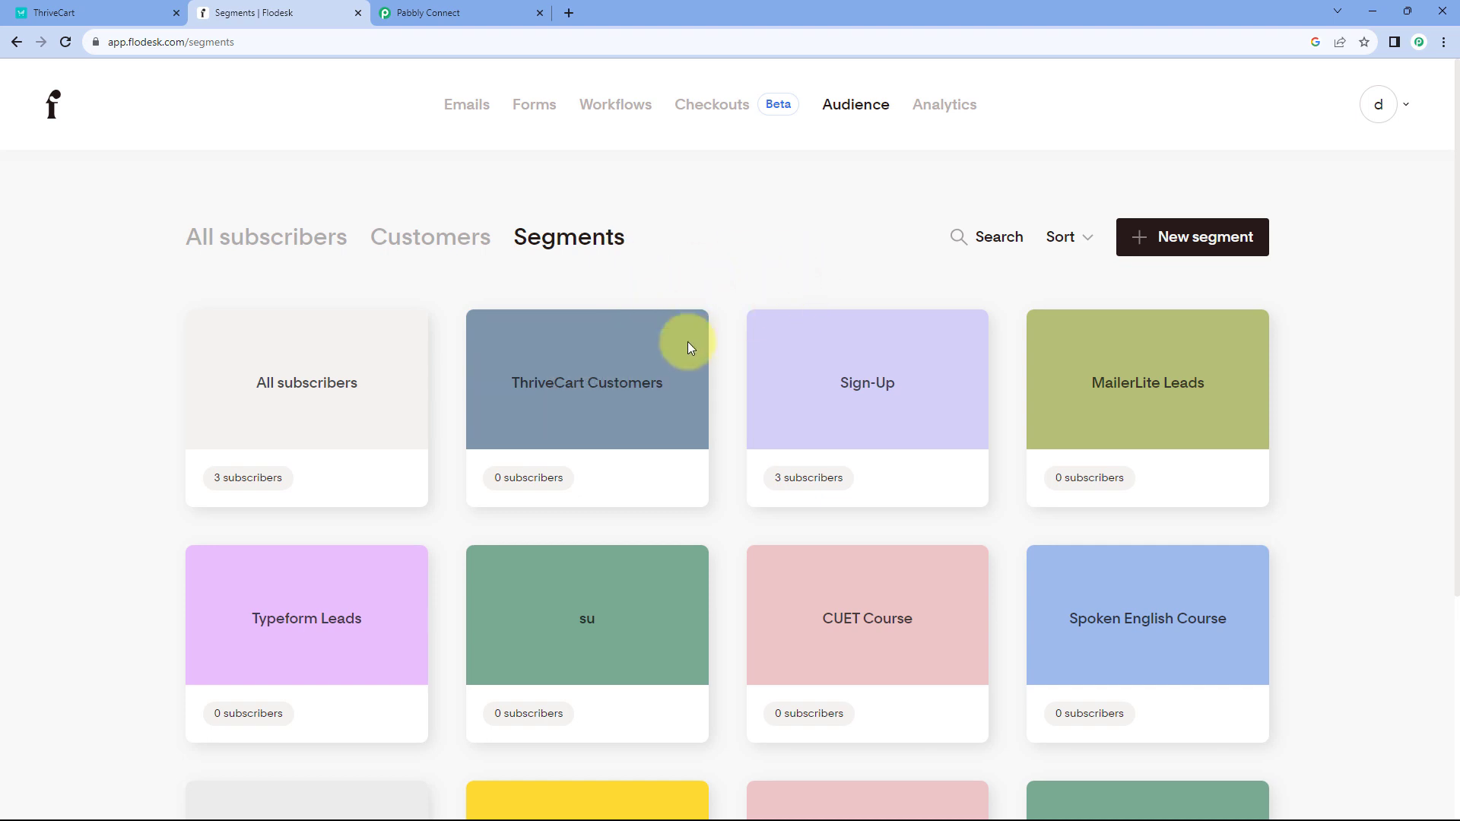
- Open Flodesk's Sign-Up segment and drag a subscriber's name into the checkout's Your name field
left_click(840, 415)
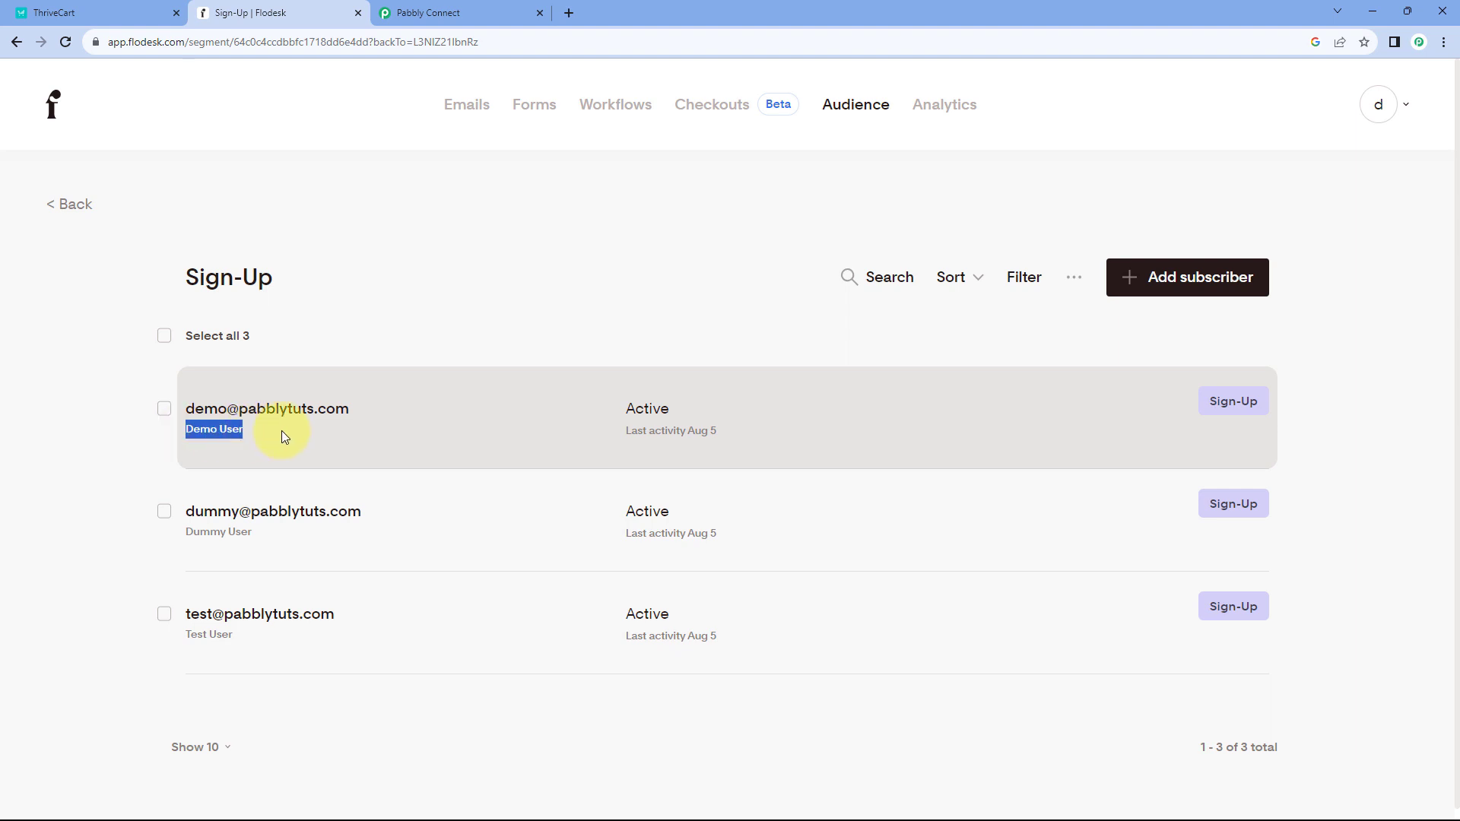
left_click_drag(228, 430, 275, 362)
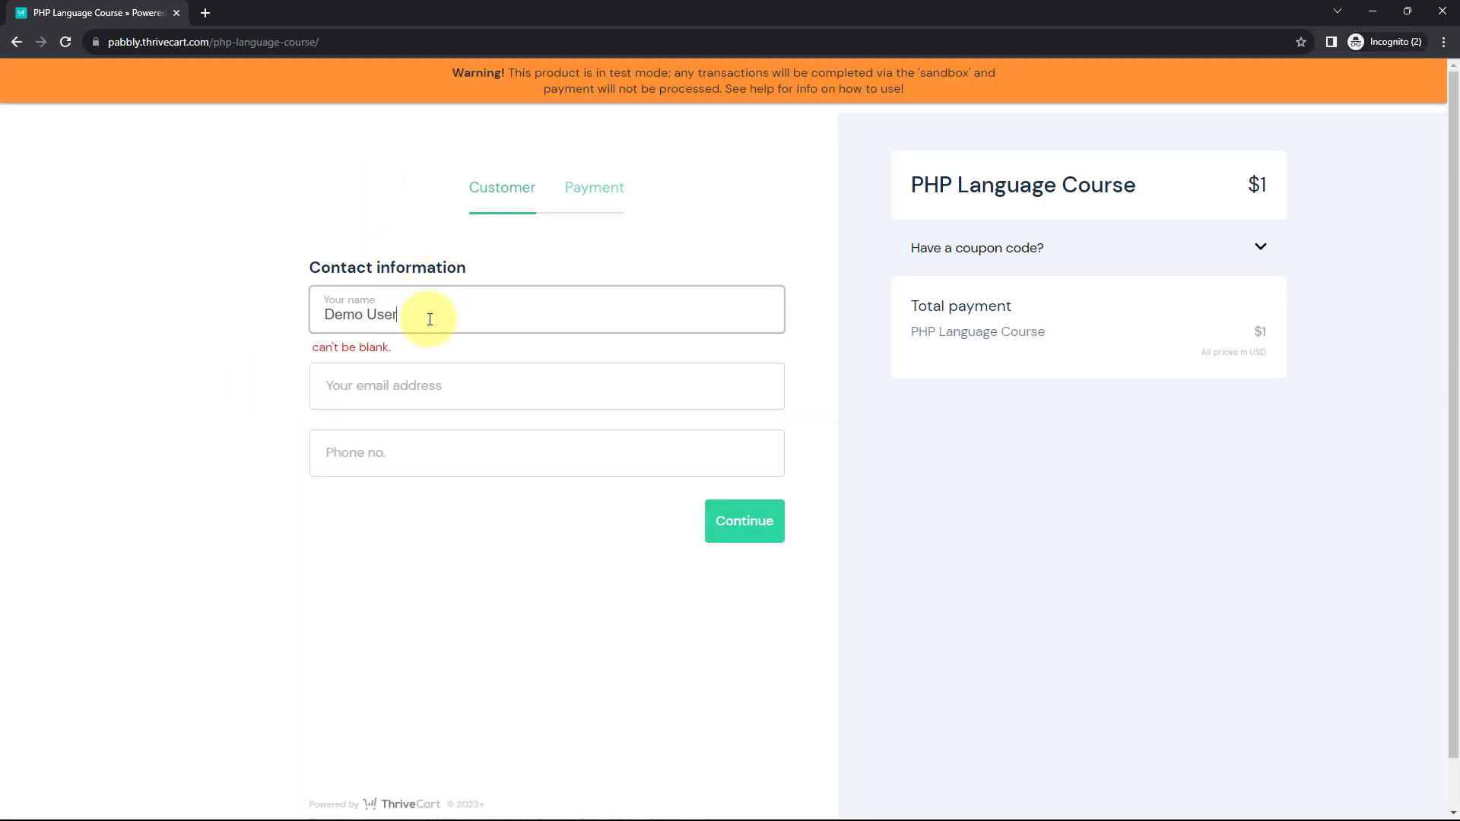
- Enter the customer's email address and phone number at checkout and continue to payment
left_click(368, 374)
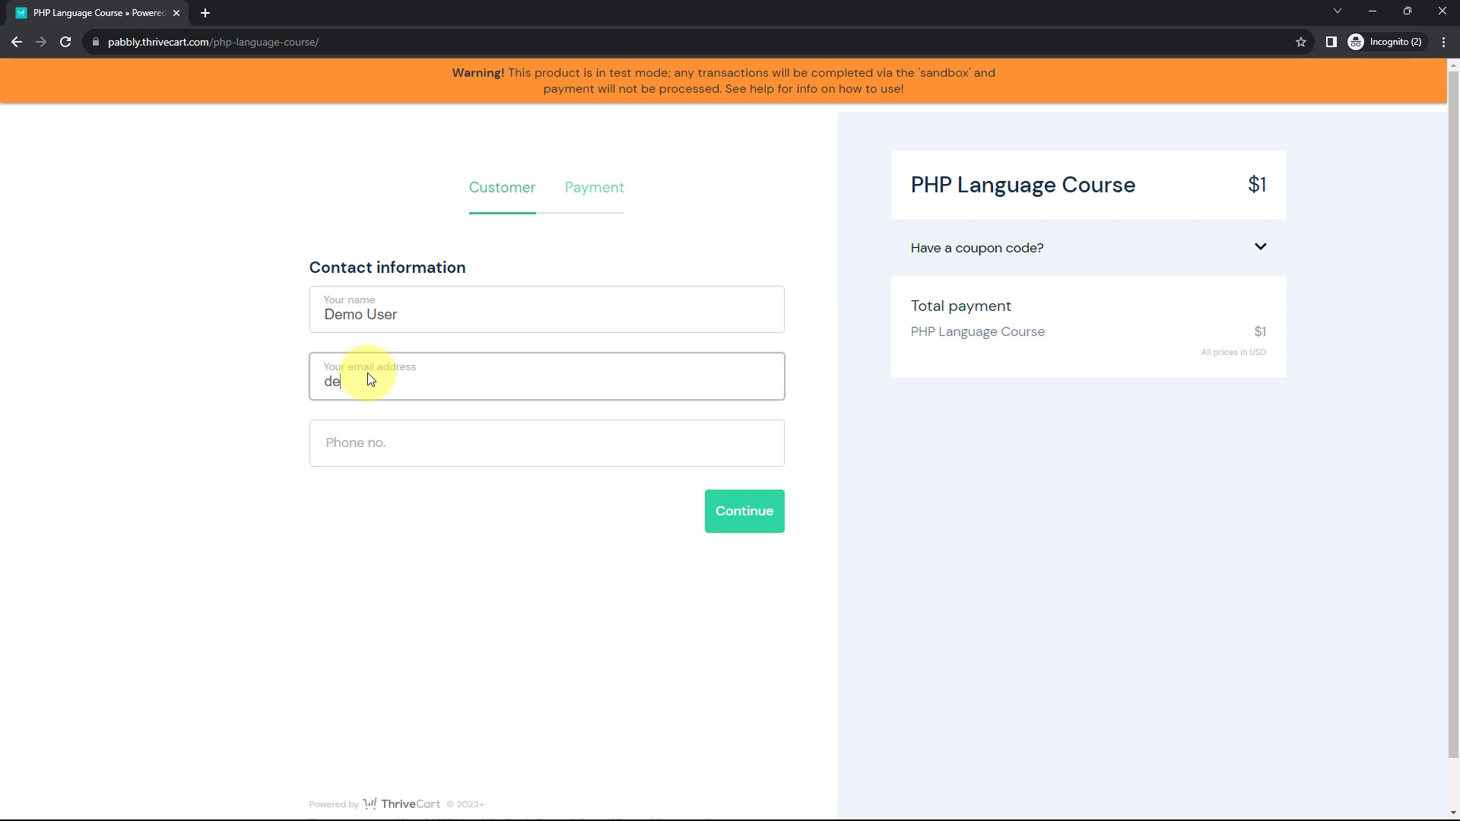
key("Tab")
type("1234567890")
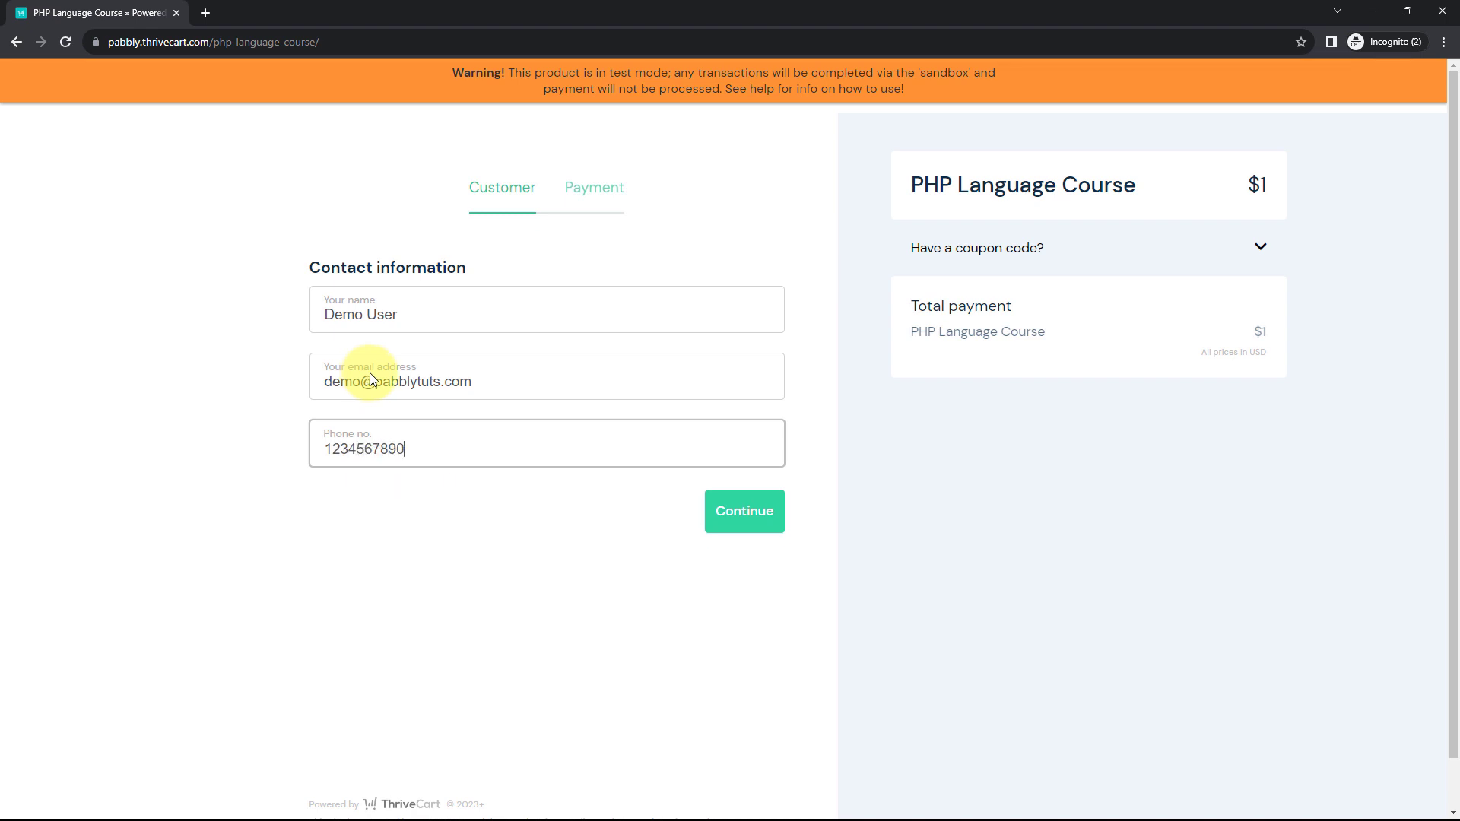
left_click(736, 521)
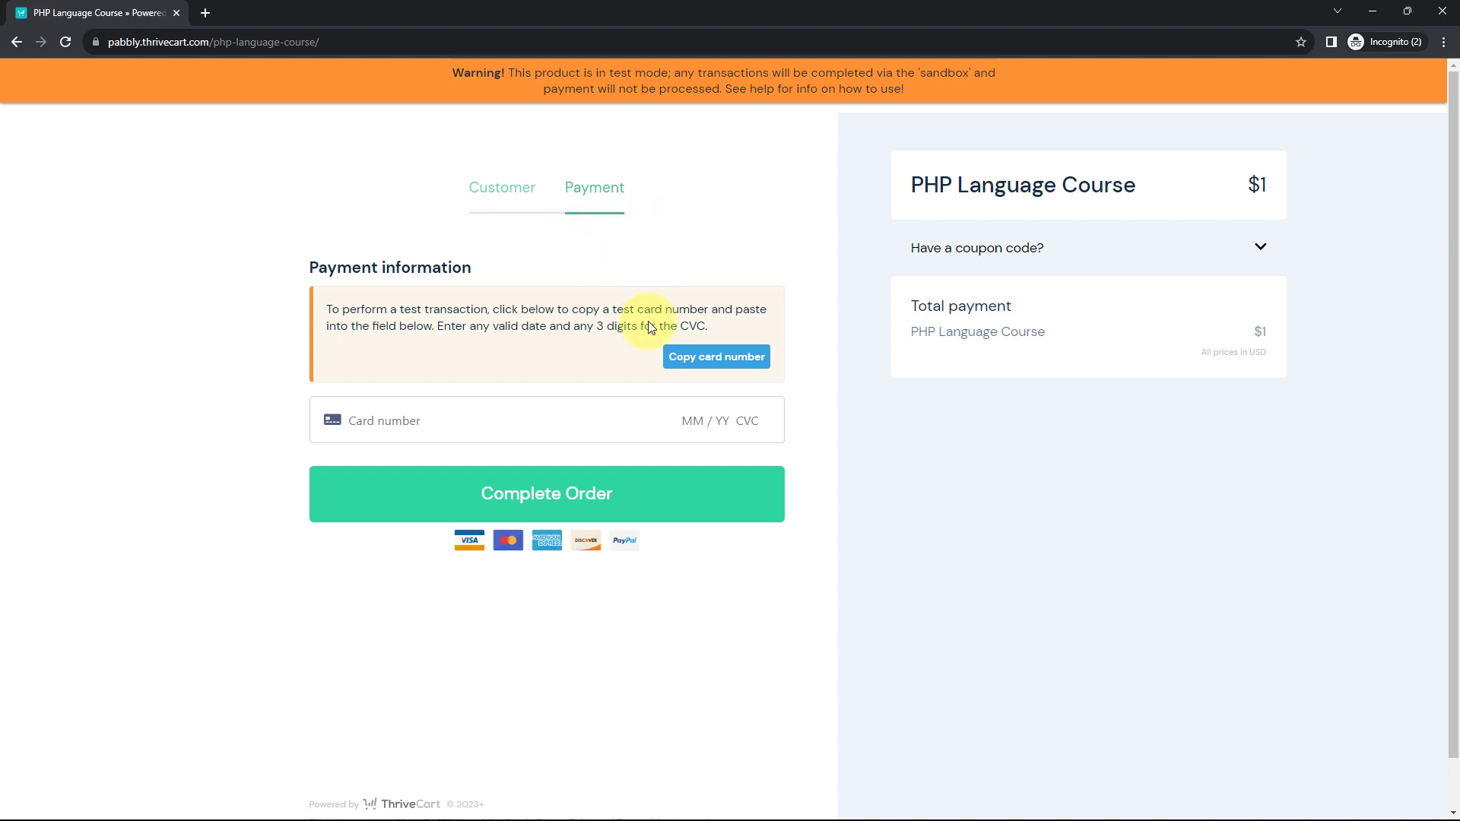
- Paste the test card number and place the $1 PHP Language Course test order
left_click(727, 363)
right_click(383, 418)
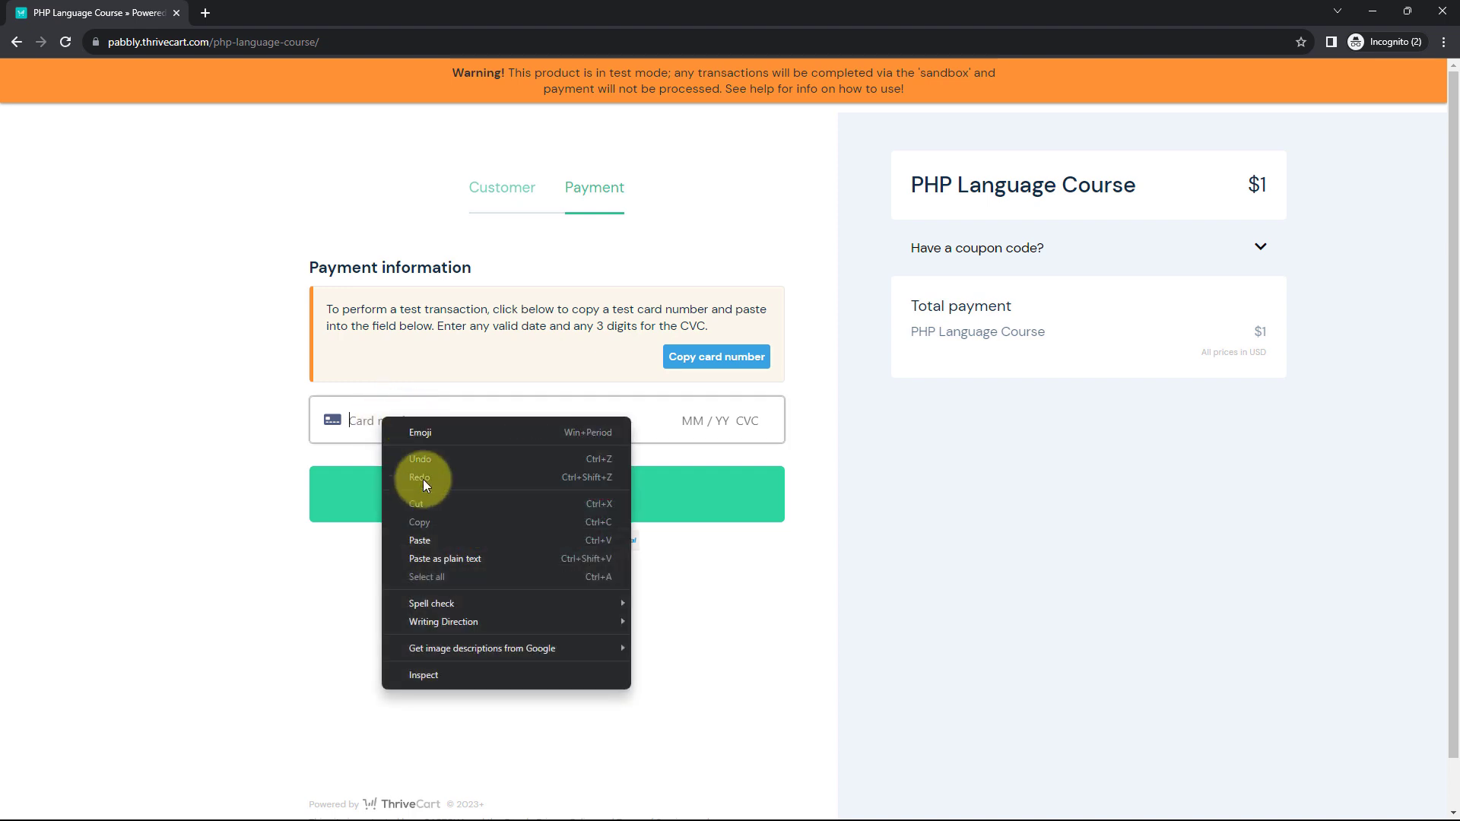
left_click(424, 537)
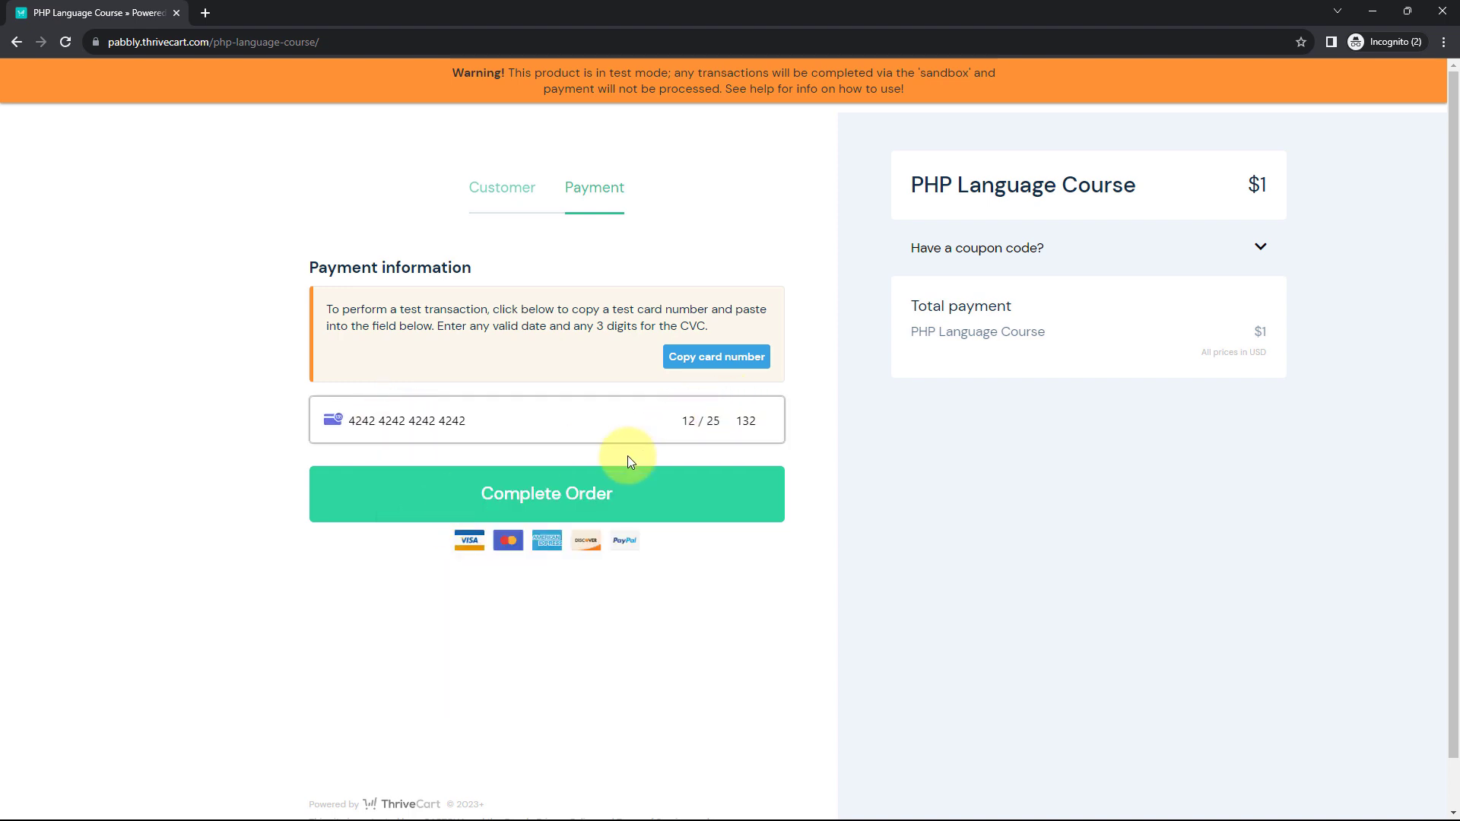
left_click(548, 496)
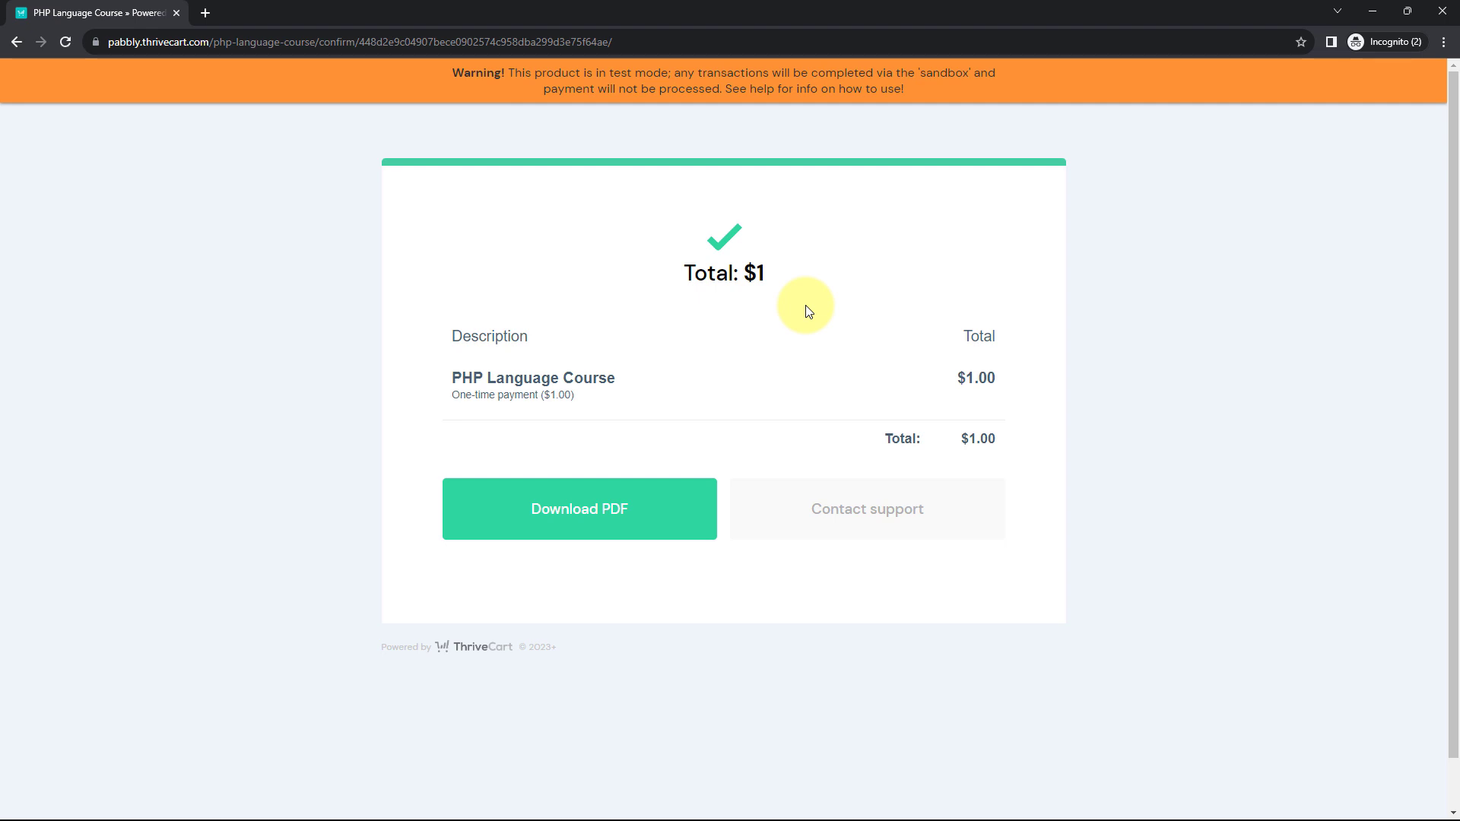
left_click(1380, 12)
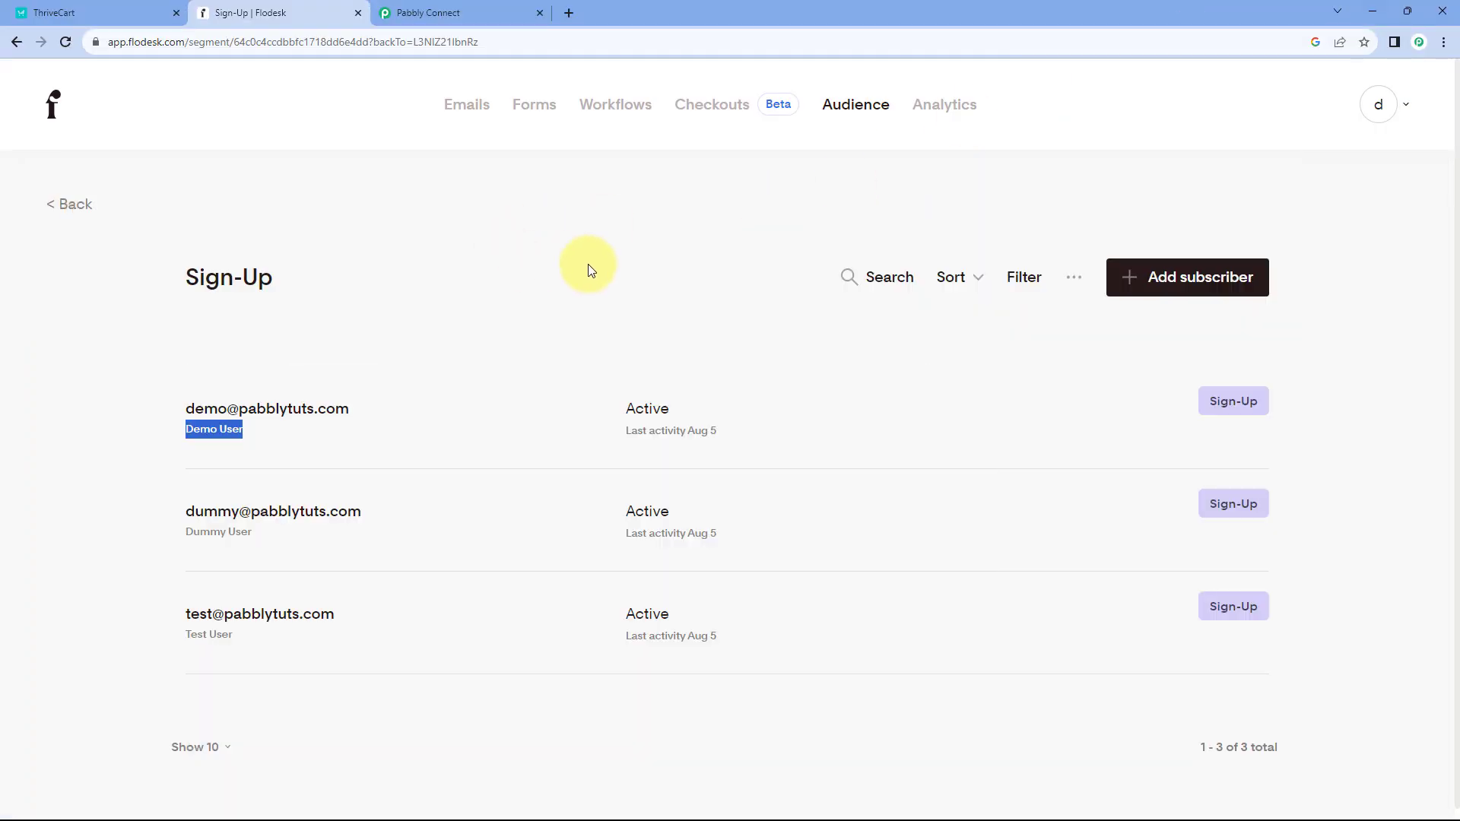
left_click(489, 13)
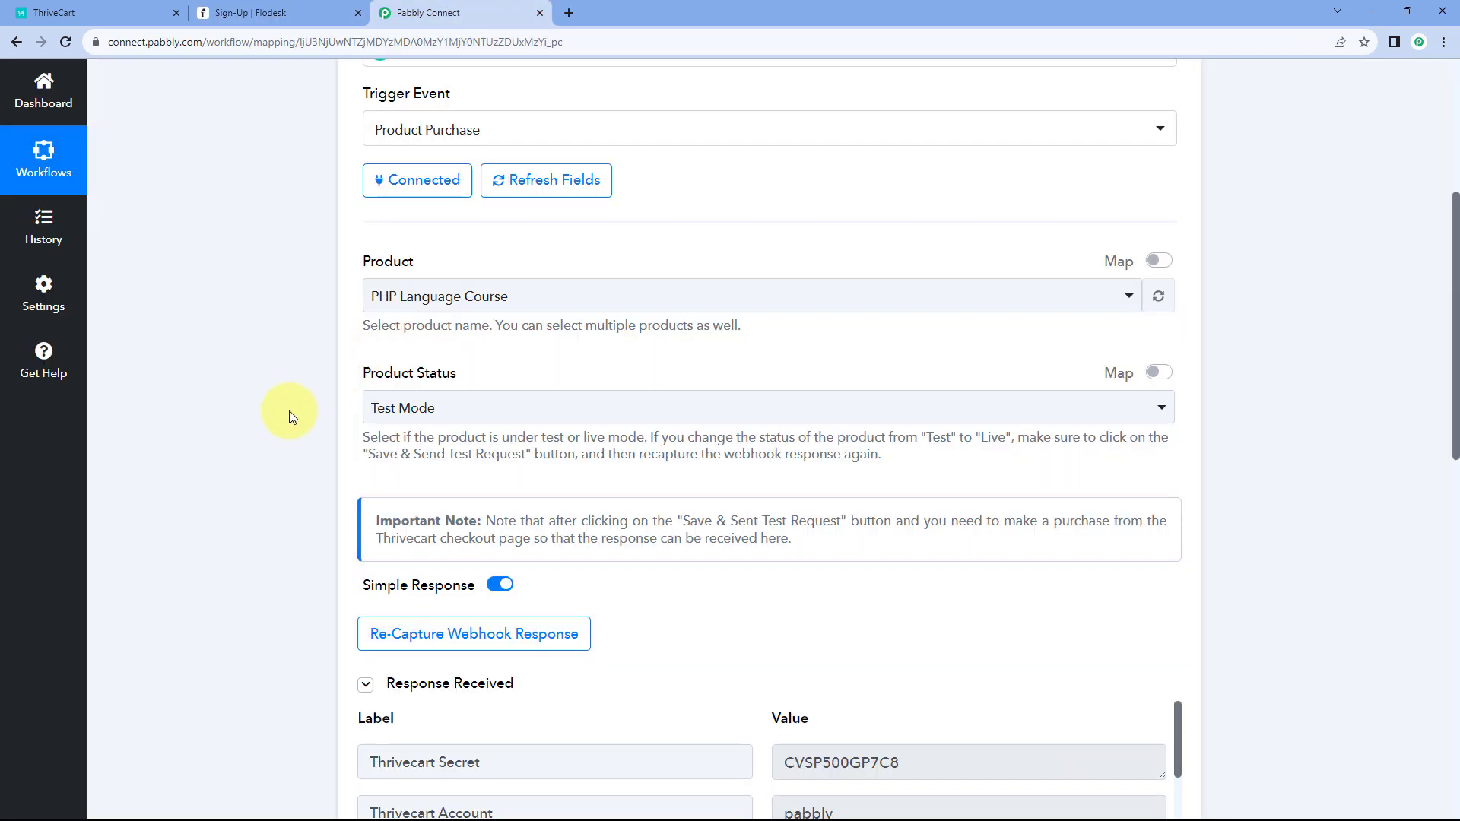
scroll(289, 416, "down", 4)
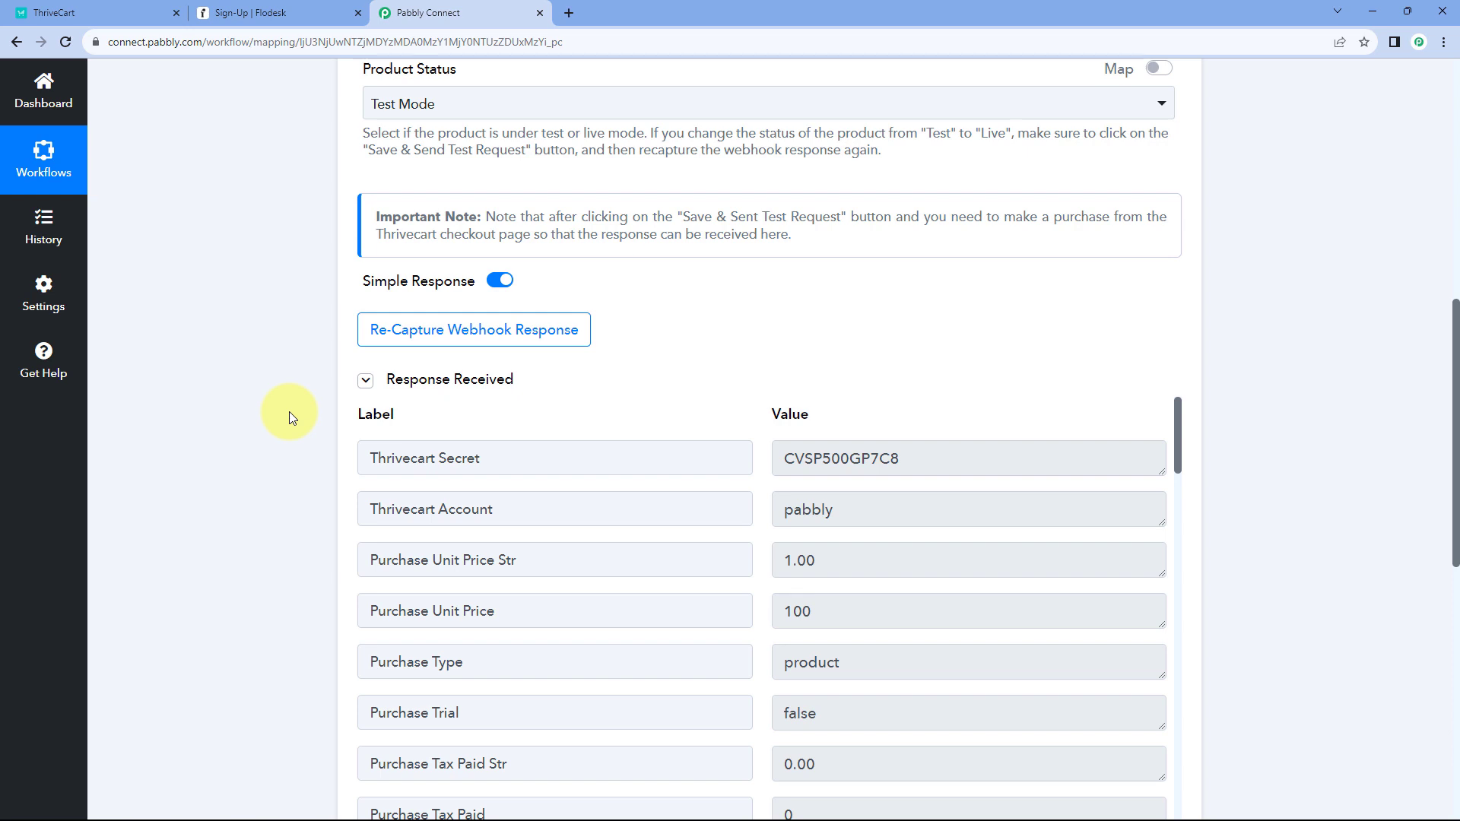
scroll(289, 412, "down", 1)
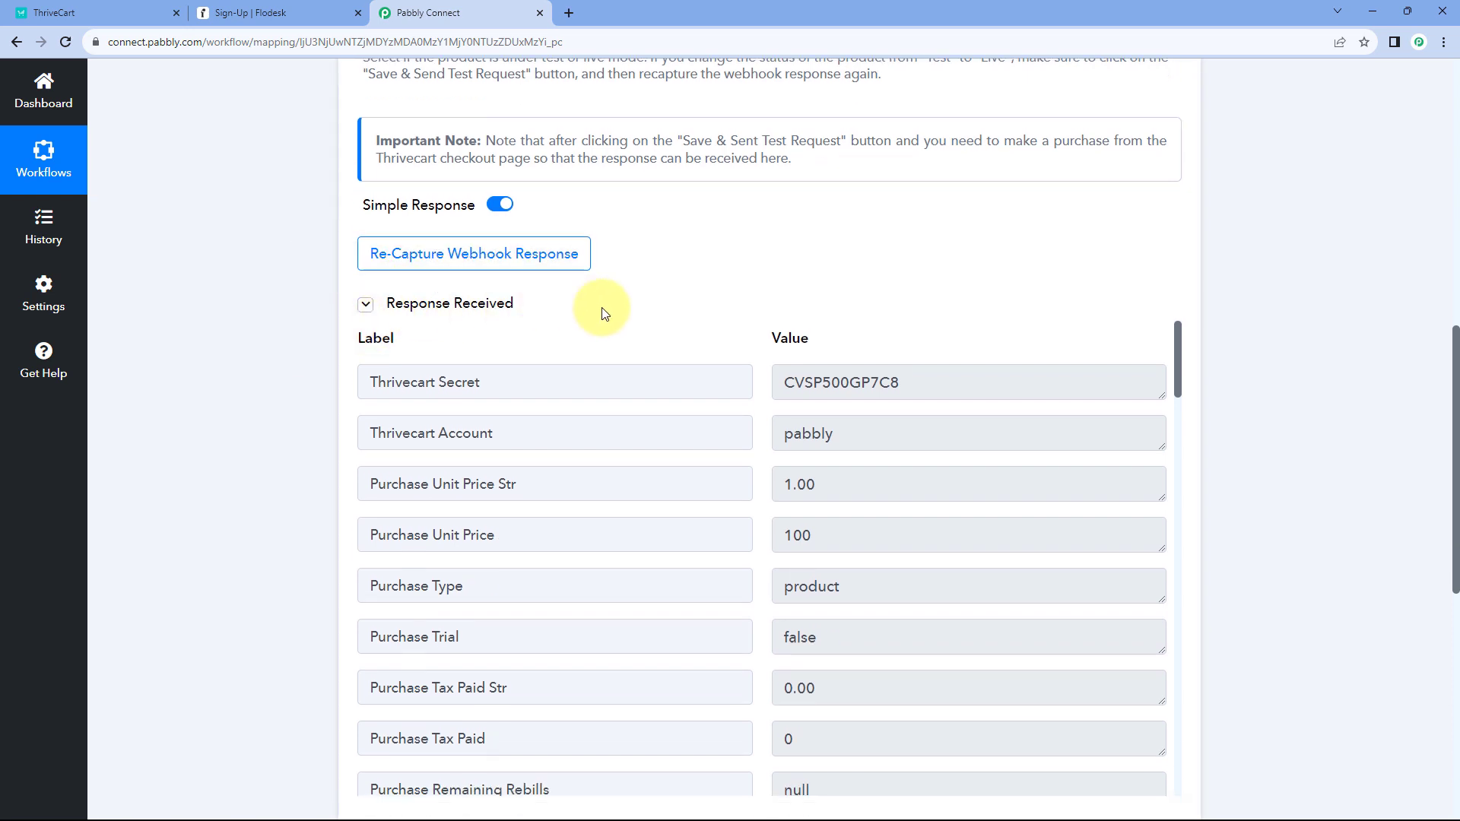
scroll(665, 421, "down", 1)
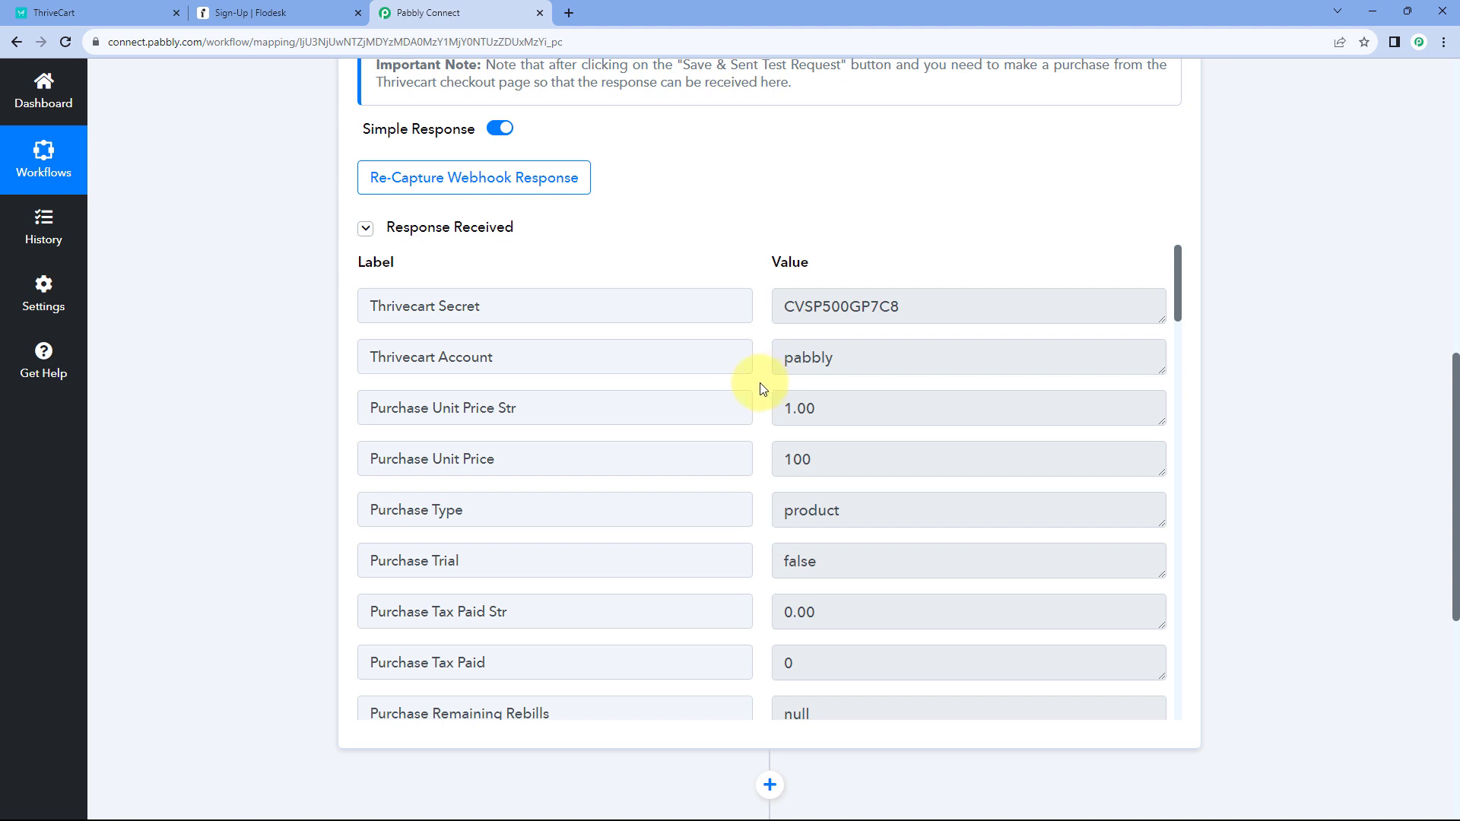
scroll(762, 389, "down", 1)
left_click_drag(842, 326, 761, 333)
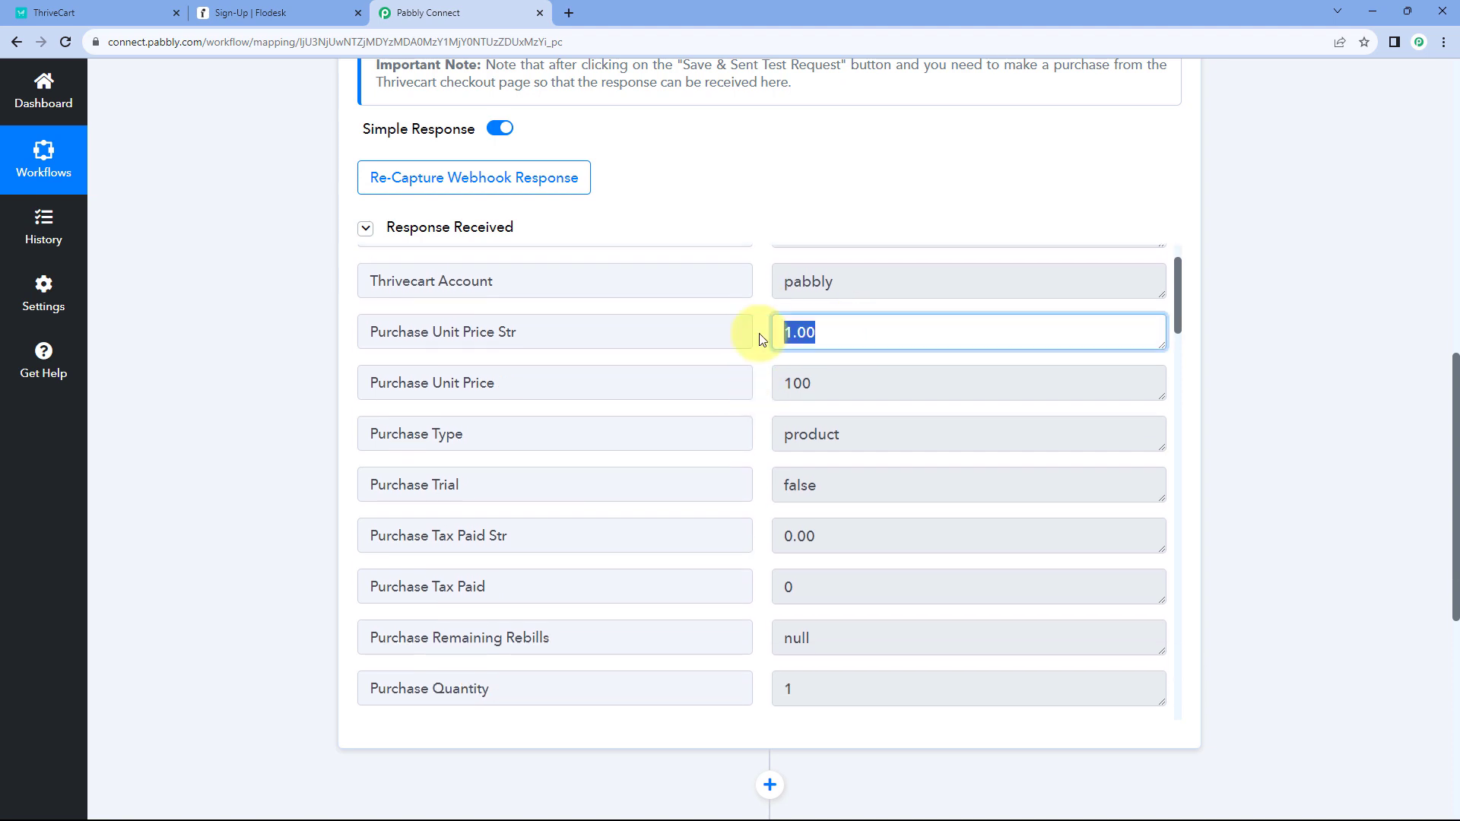
left_click(763, 340)
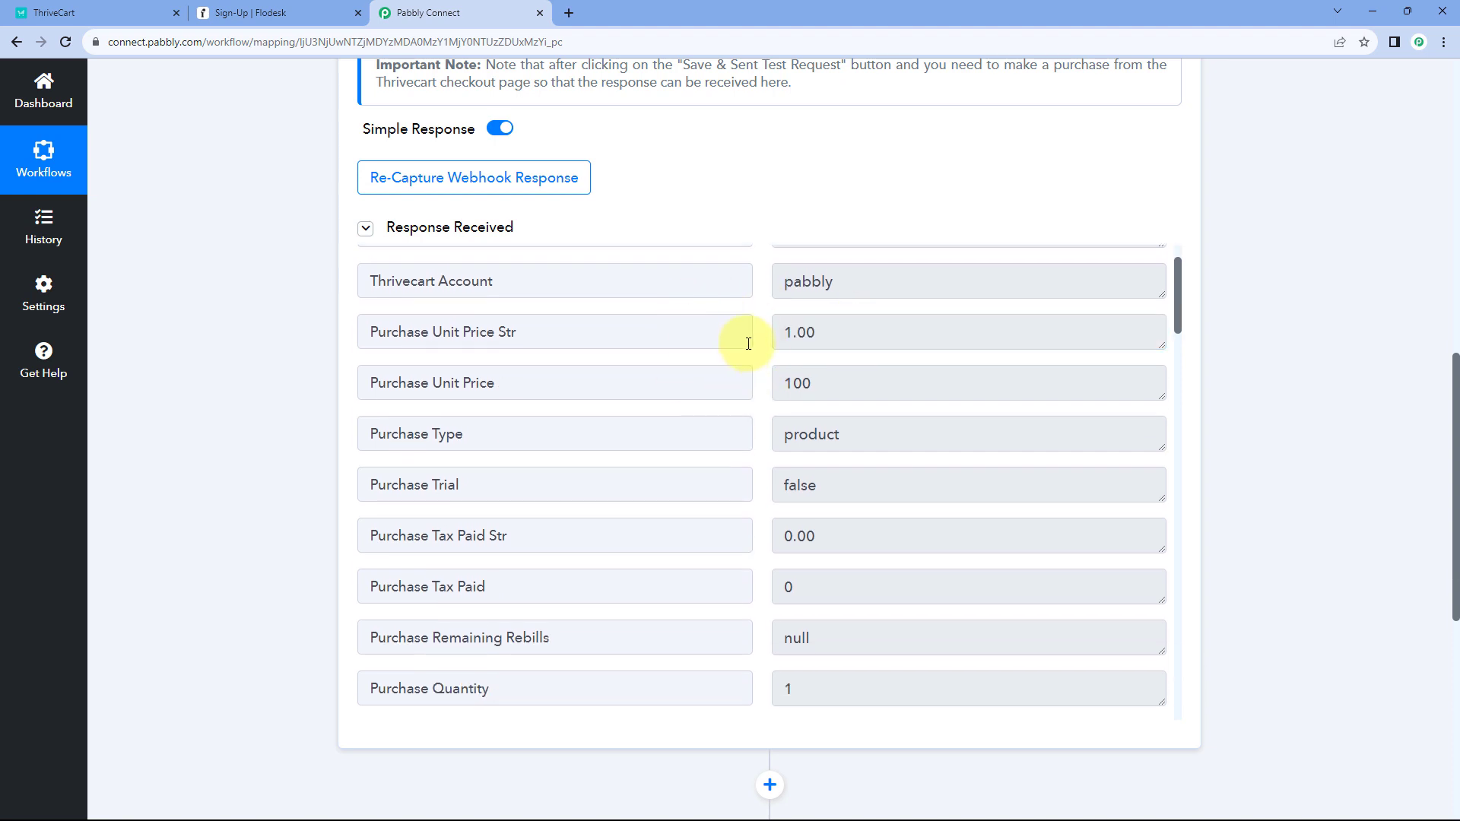
scroll(760, 392, "down", 5)
scroll(761, 391, "down", 3)
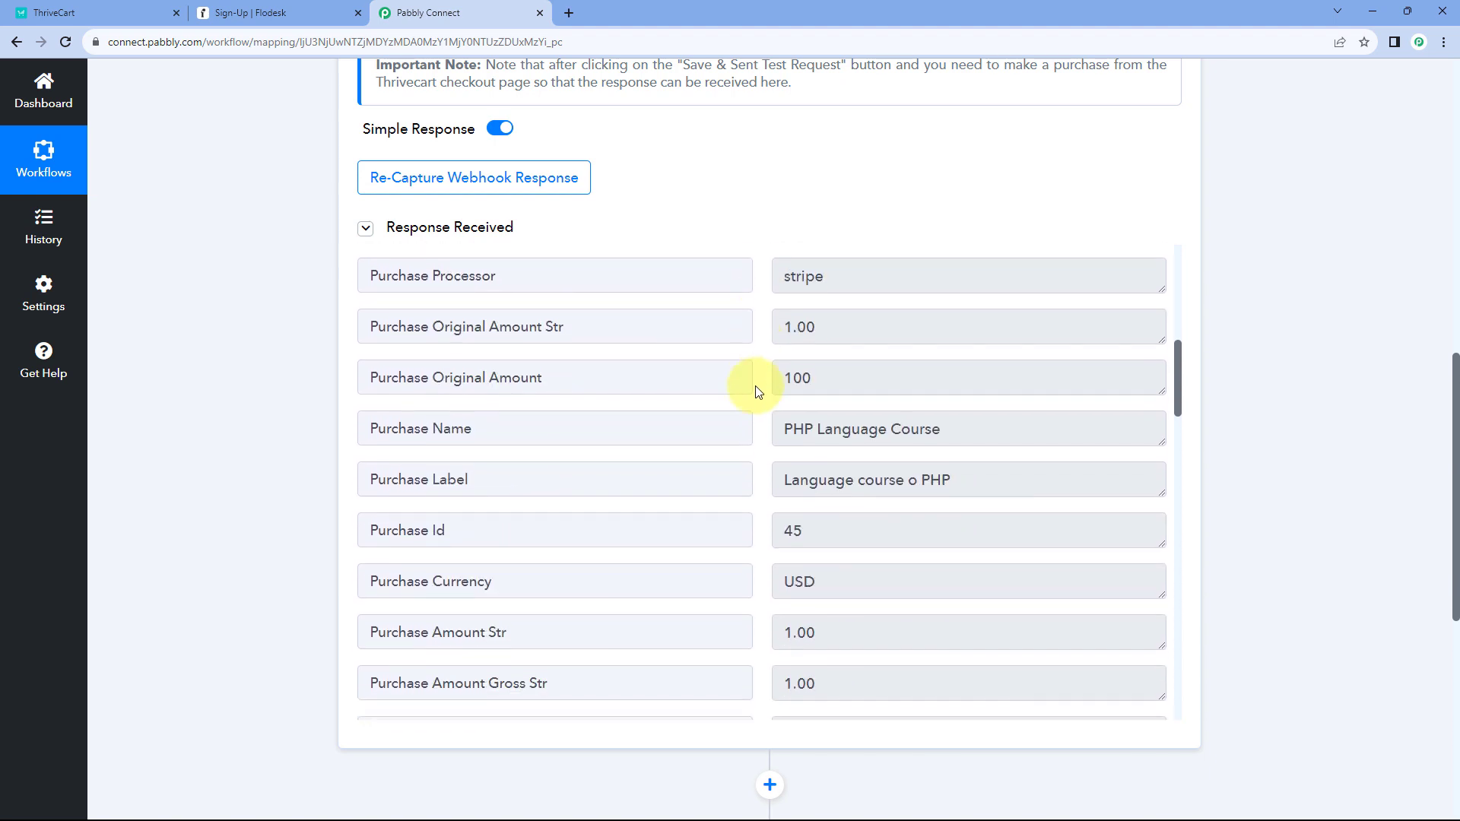
scroll(921, 484, "up", 1)
left_click_drag(955, 483, 778, 485)
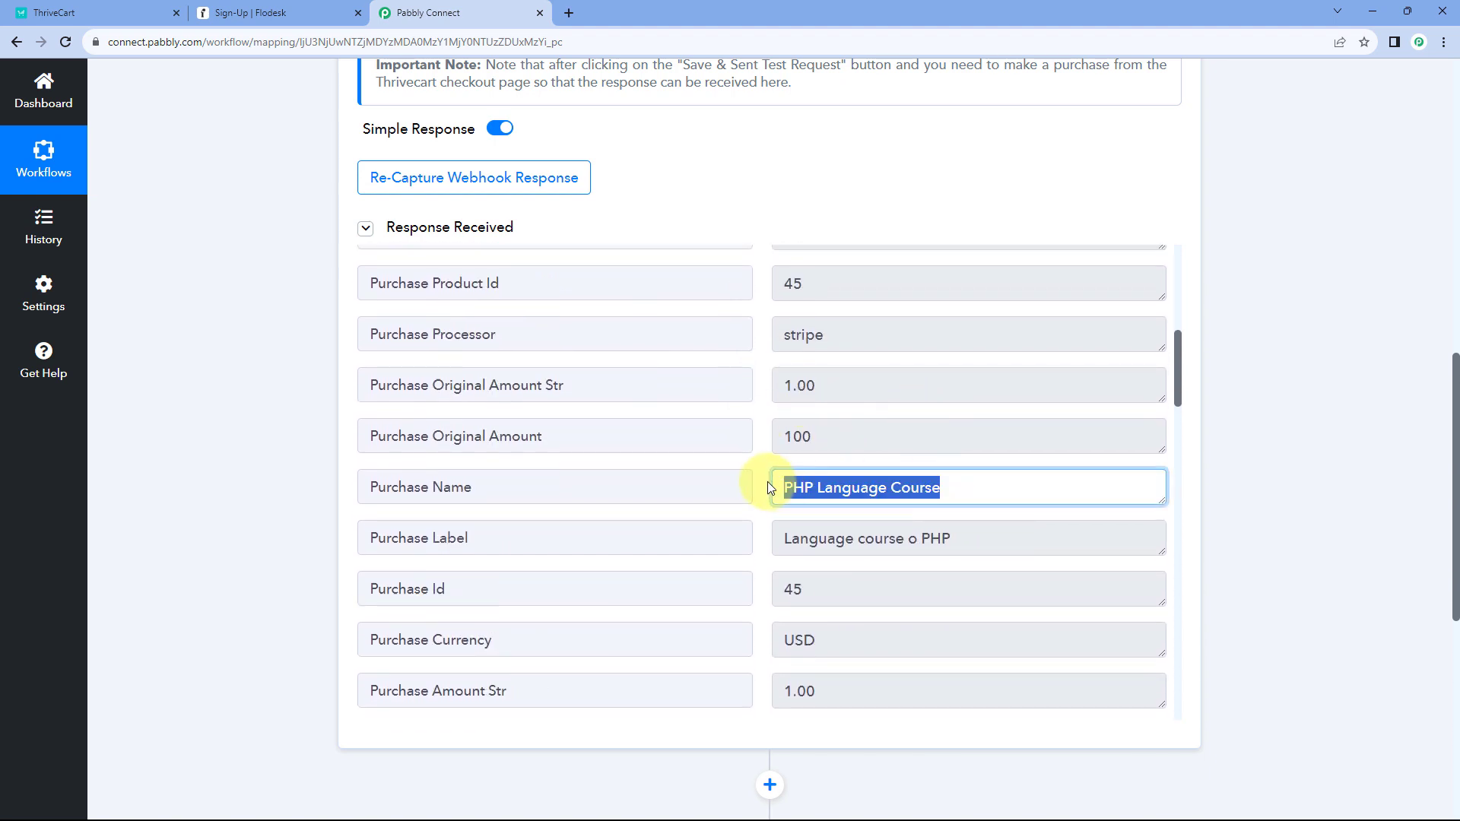
left_click(765, 482)
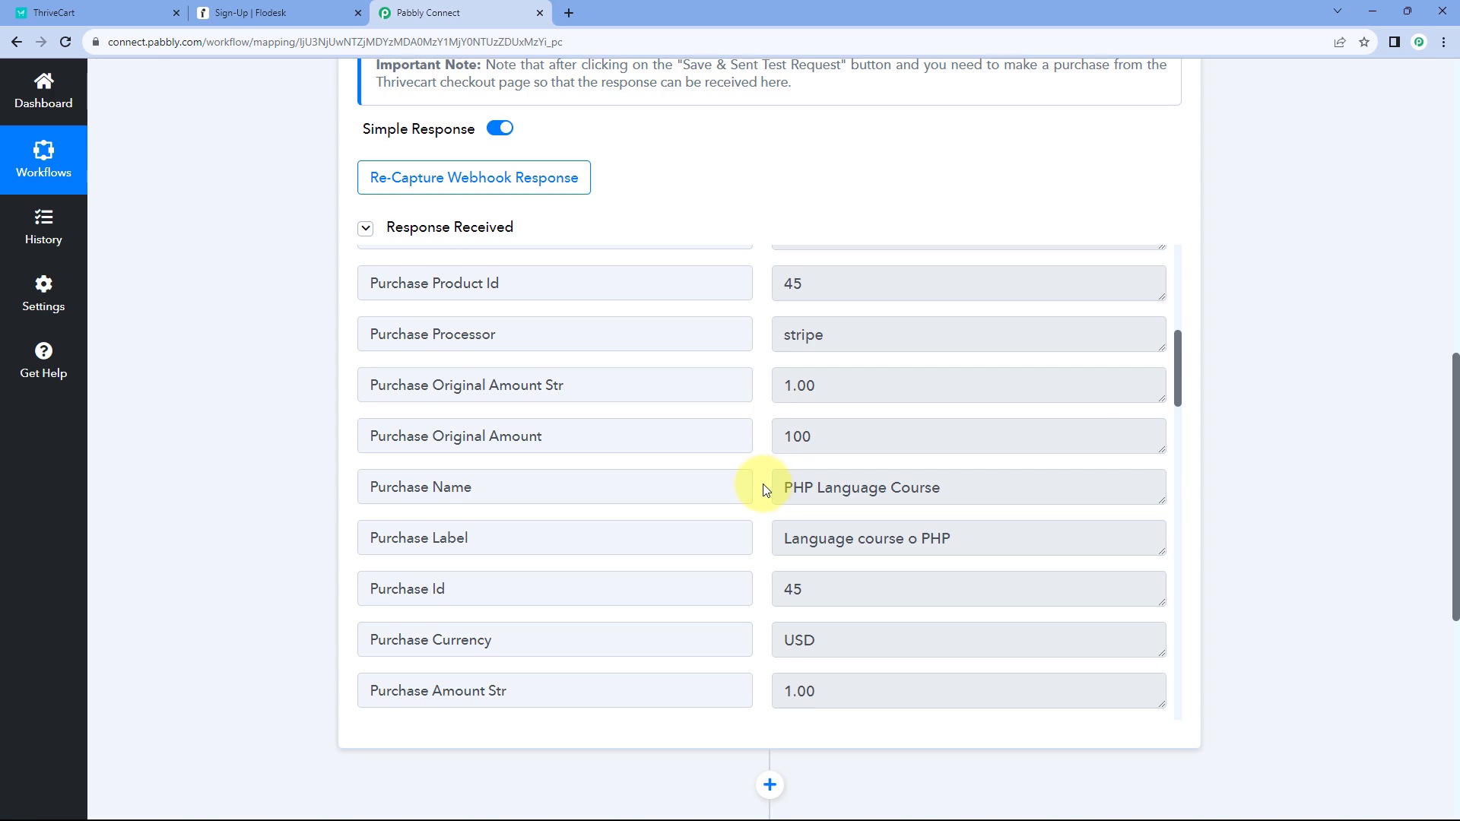
scroll(695, 98, "up", 7)
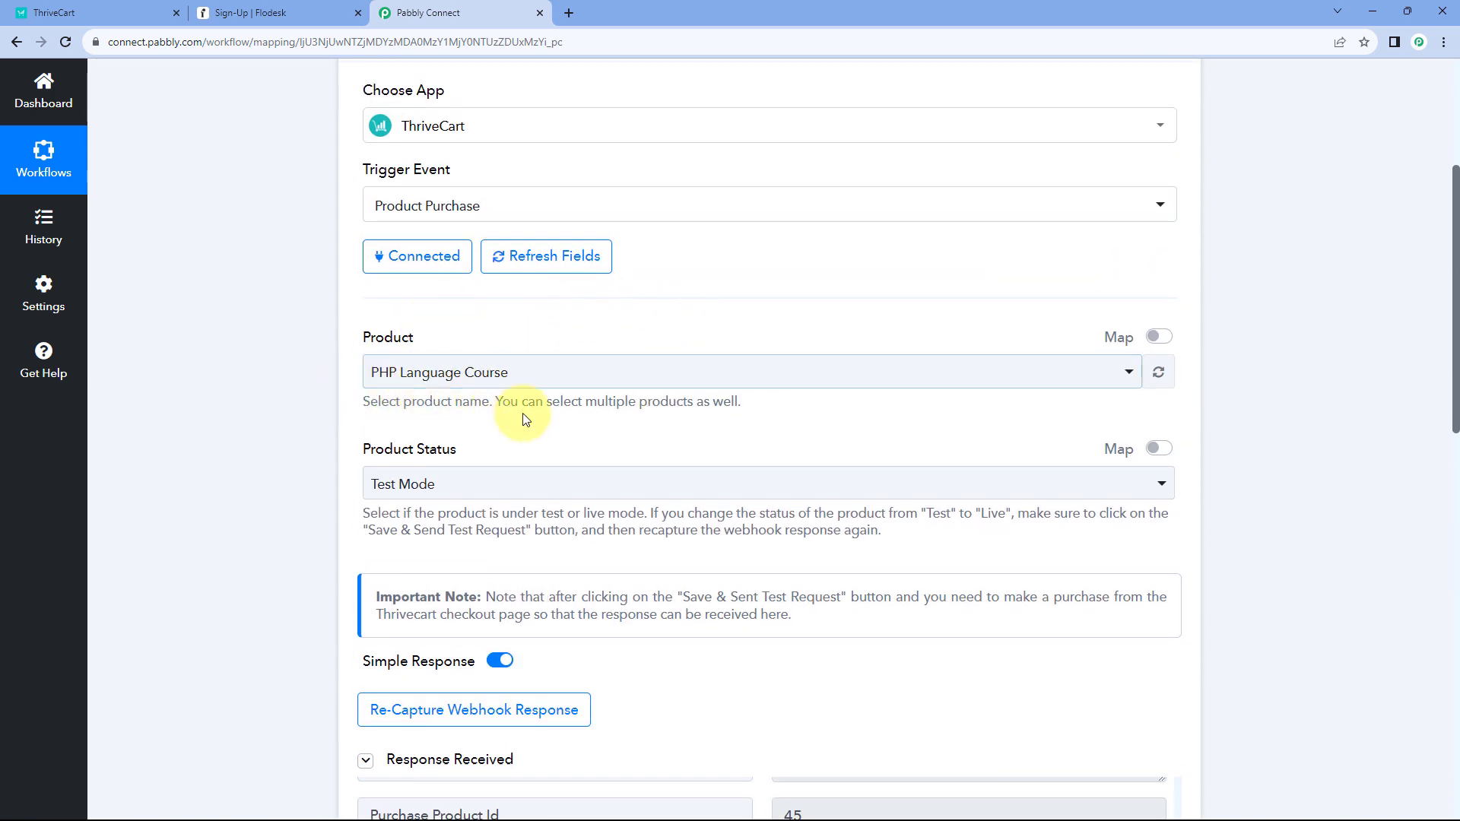
scroll(629, 420, "down", 6)
triple_click(971, 403)
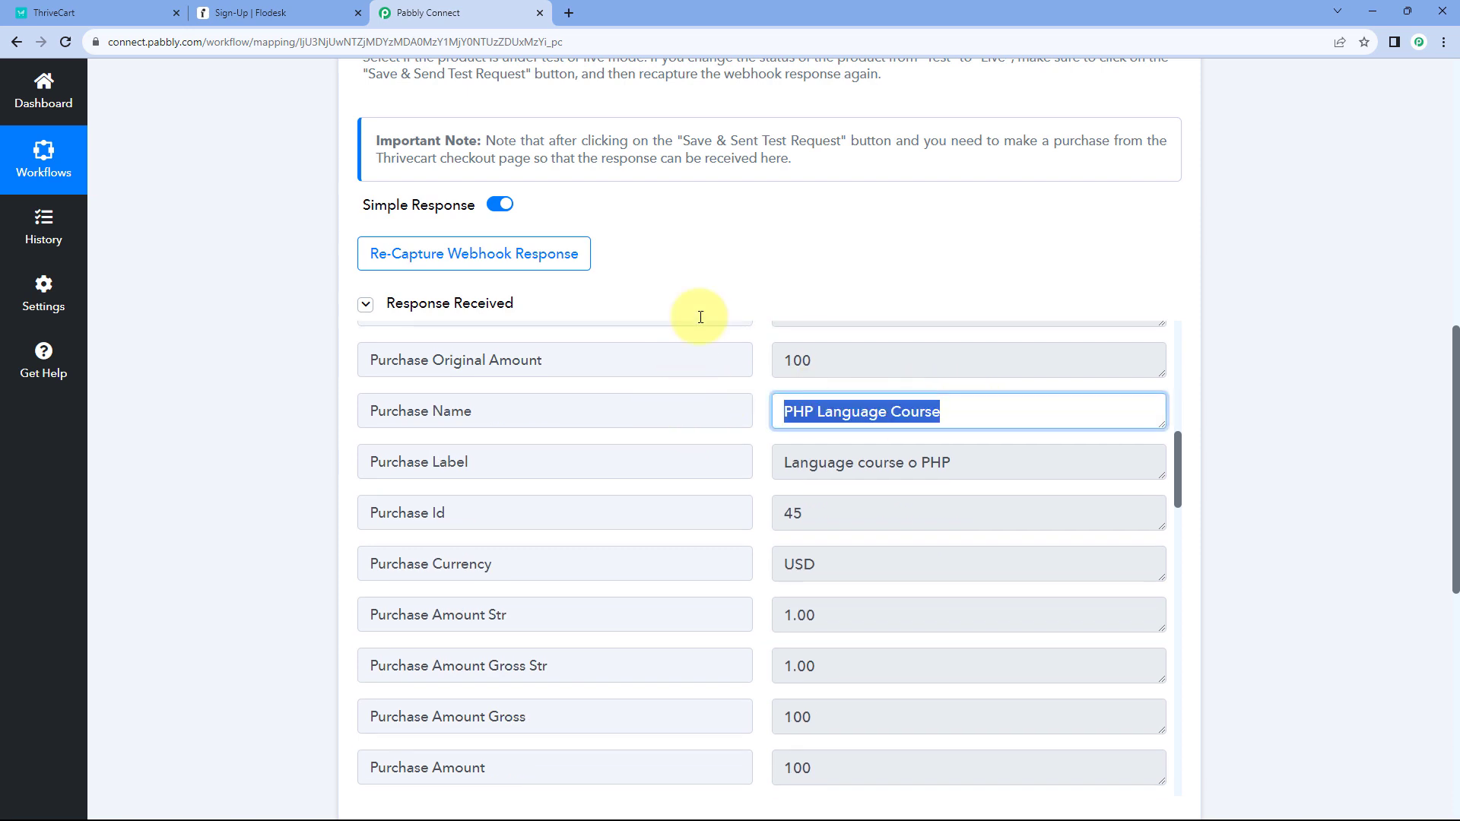
left_click(723, 254)
scroll(756, 350, "down", 3)
scroll(763, 376, "down", 2)
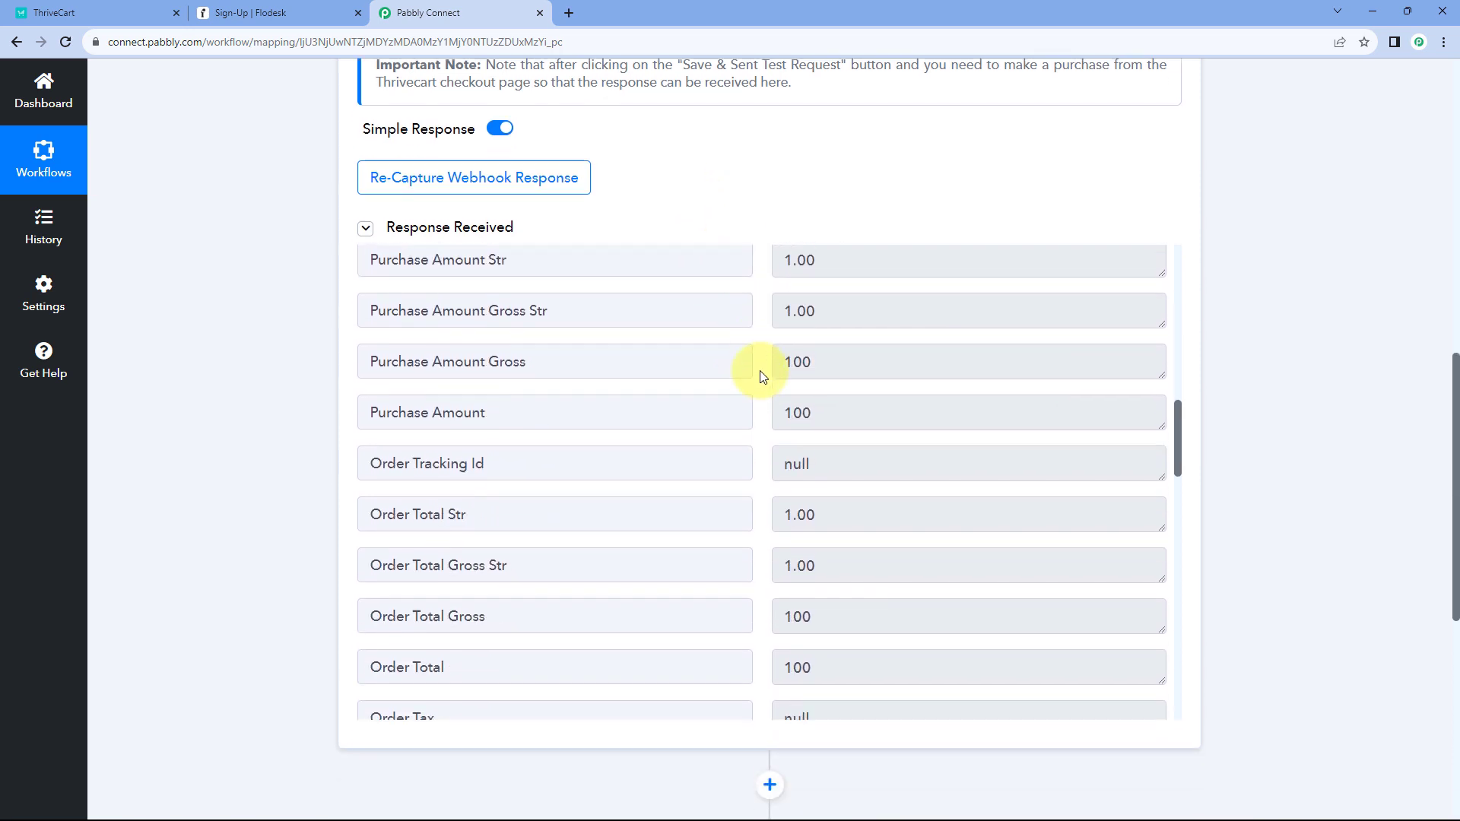
scroll(763, 375, "up", 3)
double_click(808, 411)
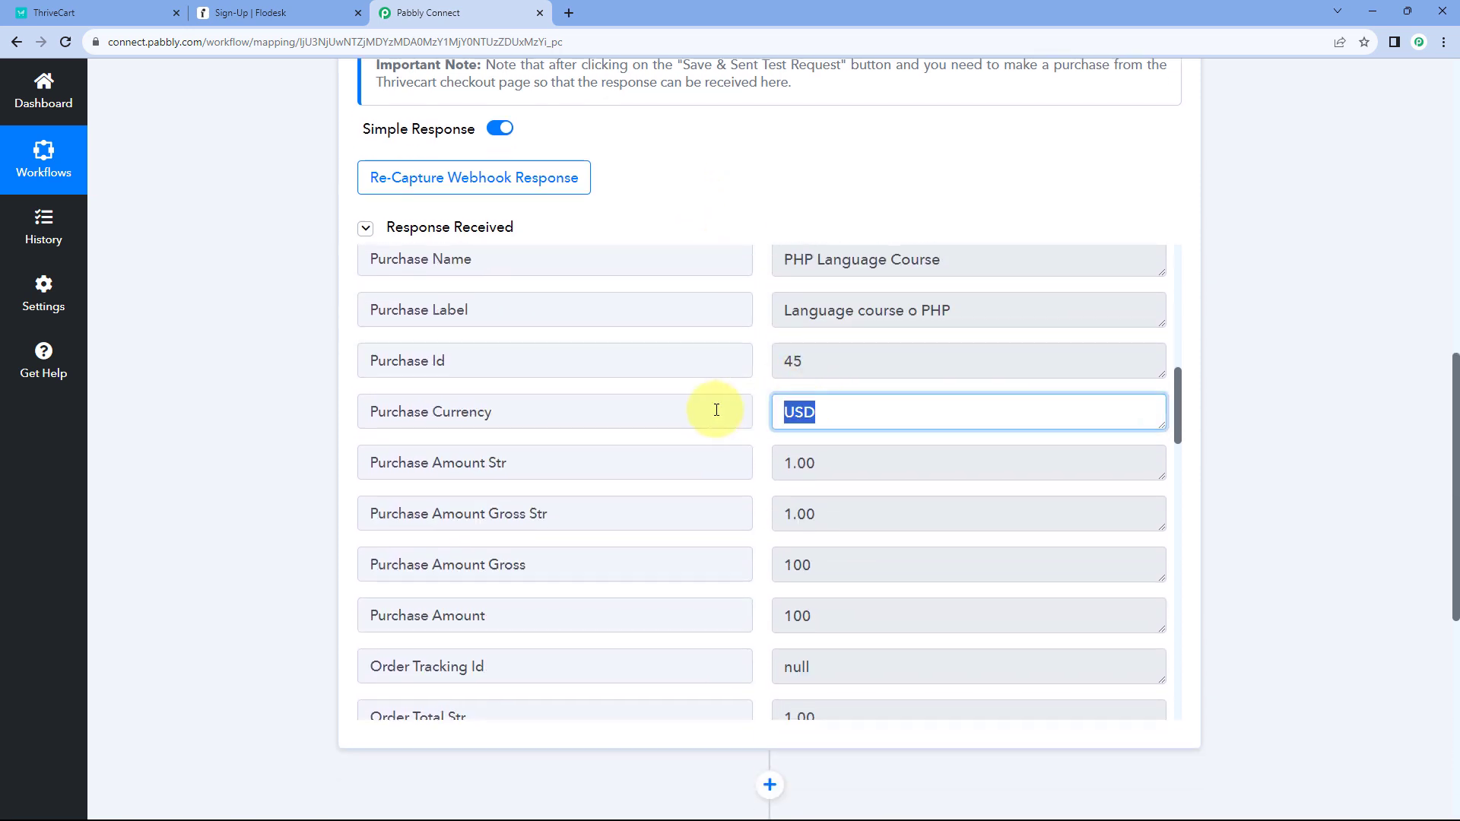
left_click(756, 395)
scroll(756, 394, "down", 7)
scroll(760, 395, "down", 10)
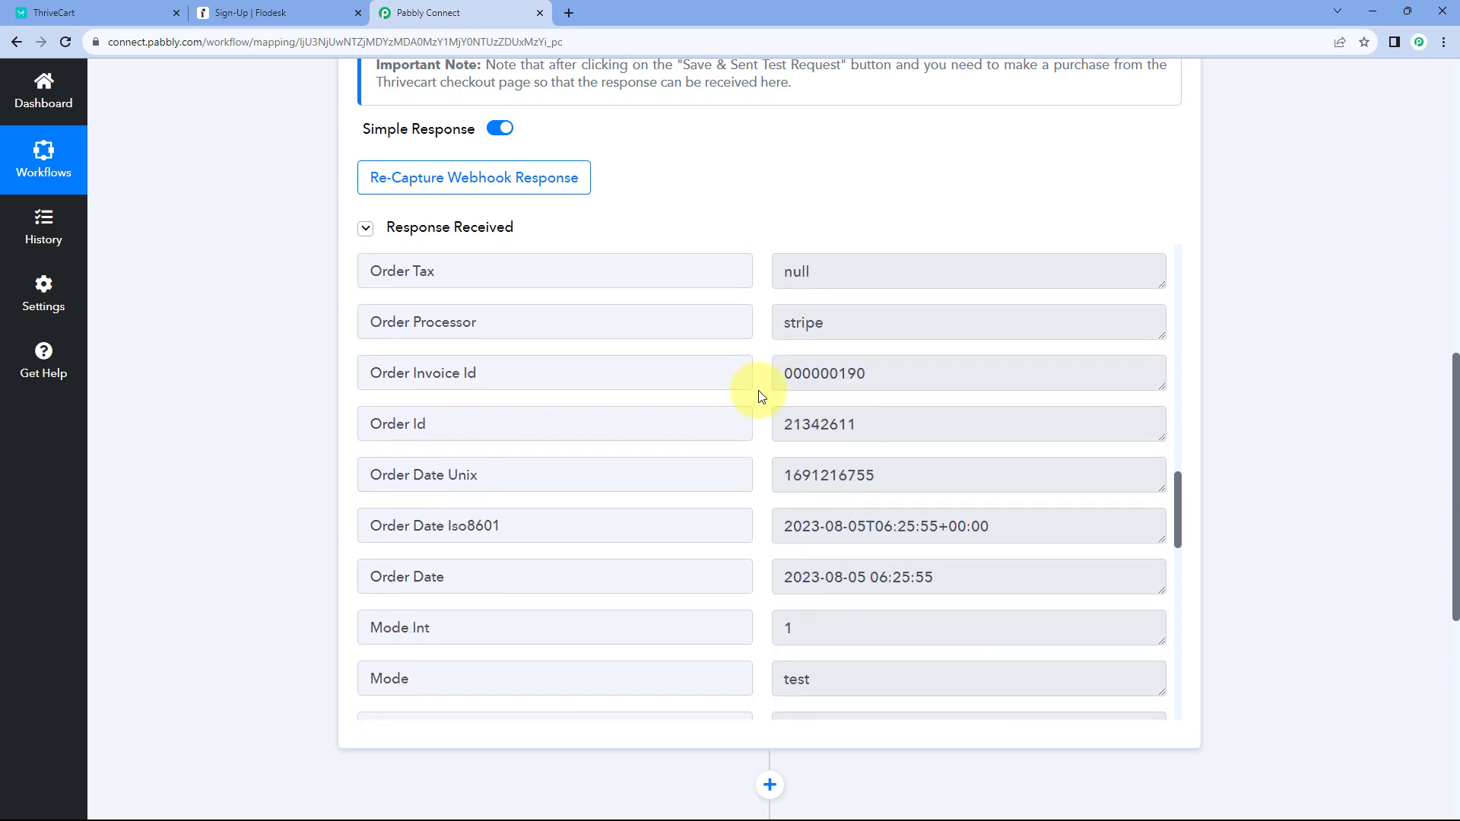
scroll(757, 399, "down", 1)
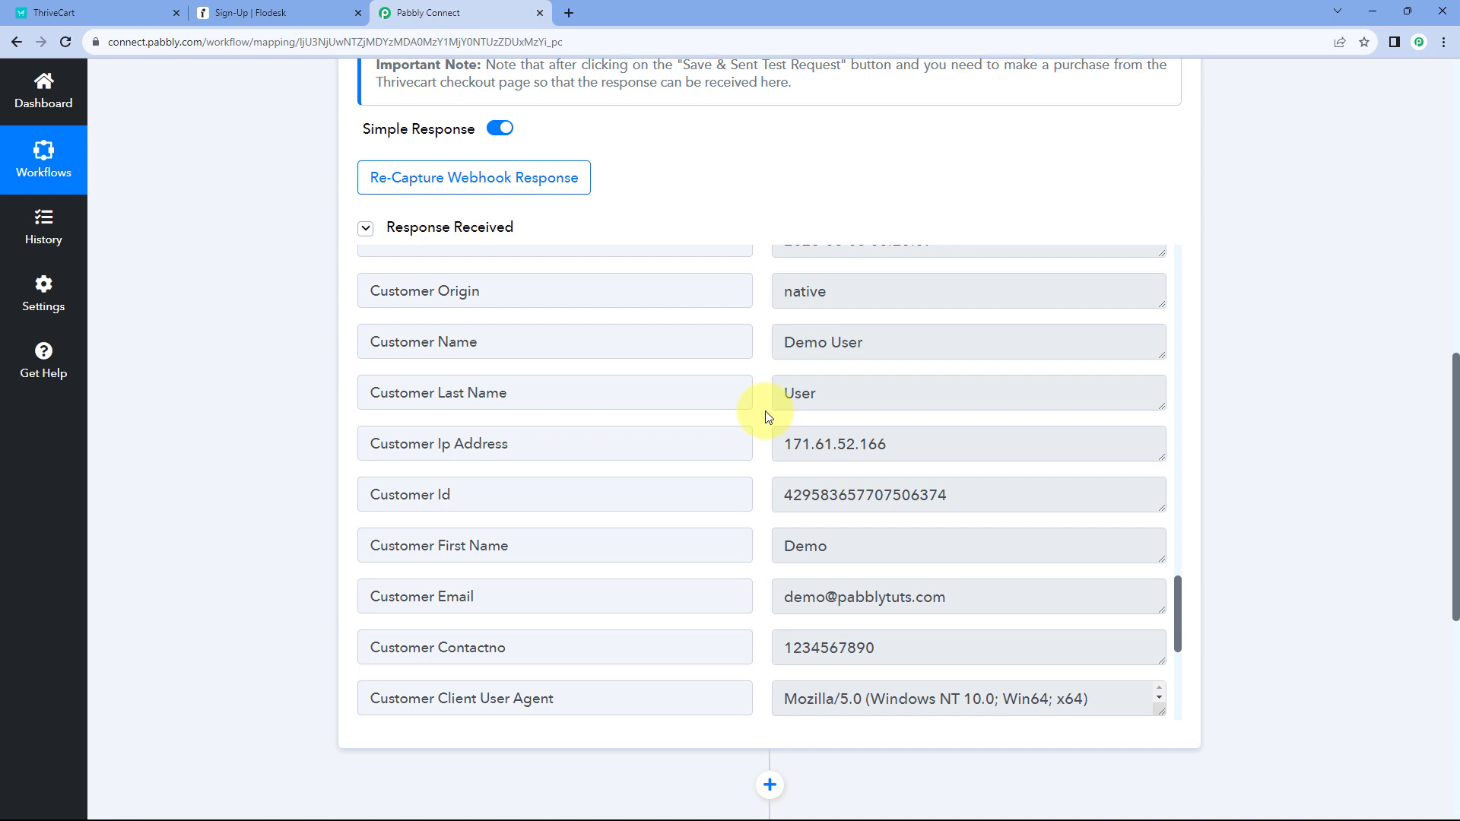
left_click_drag(875, 342, 768, 364)
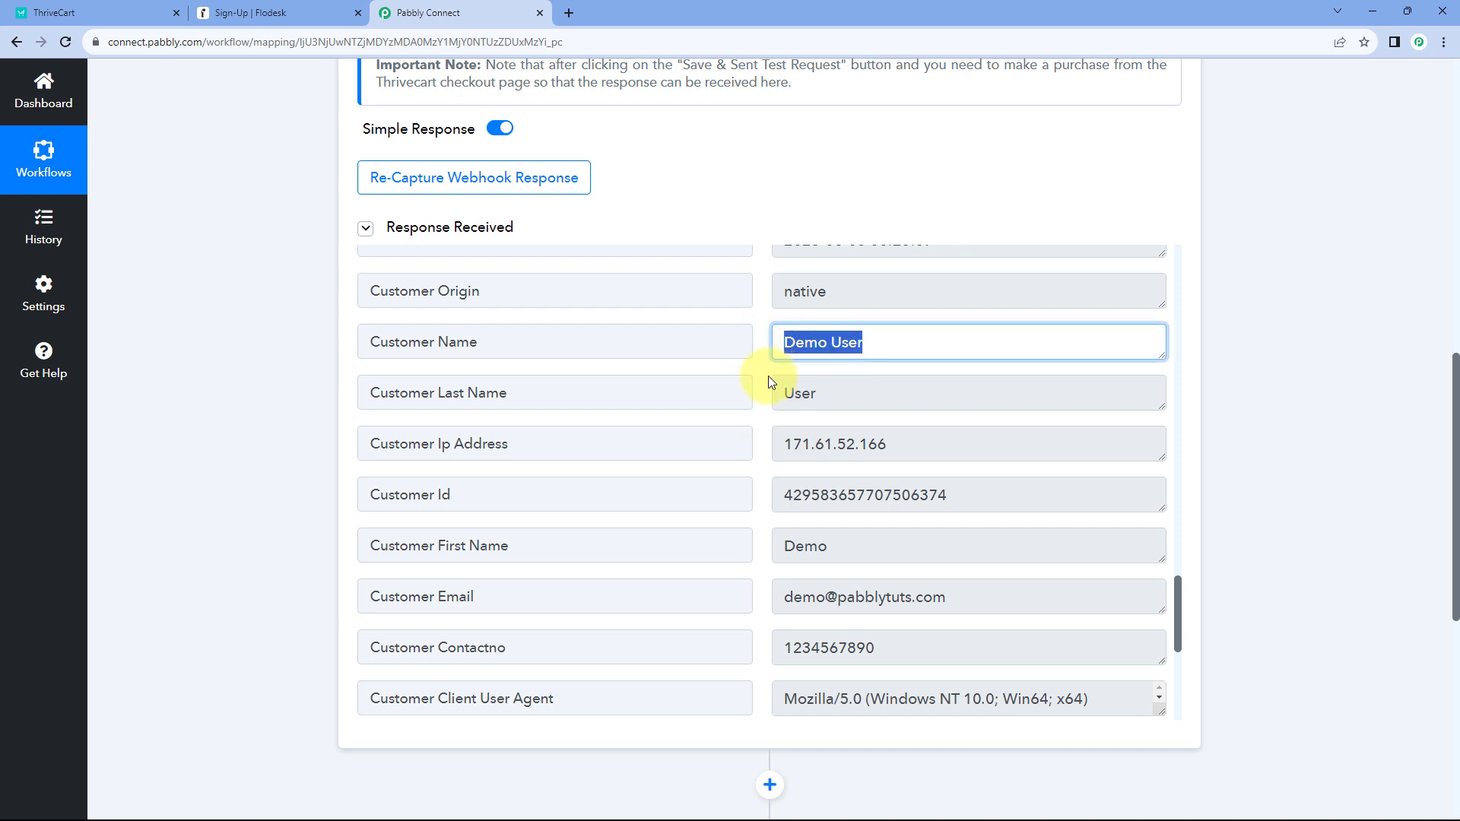
left_click(759, 376)
scroll(753, 403, "down", 3)
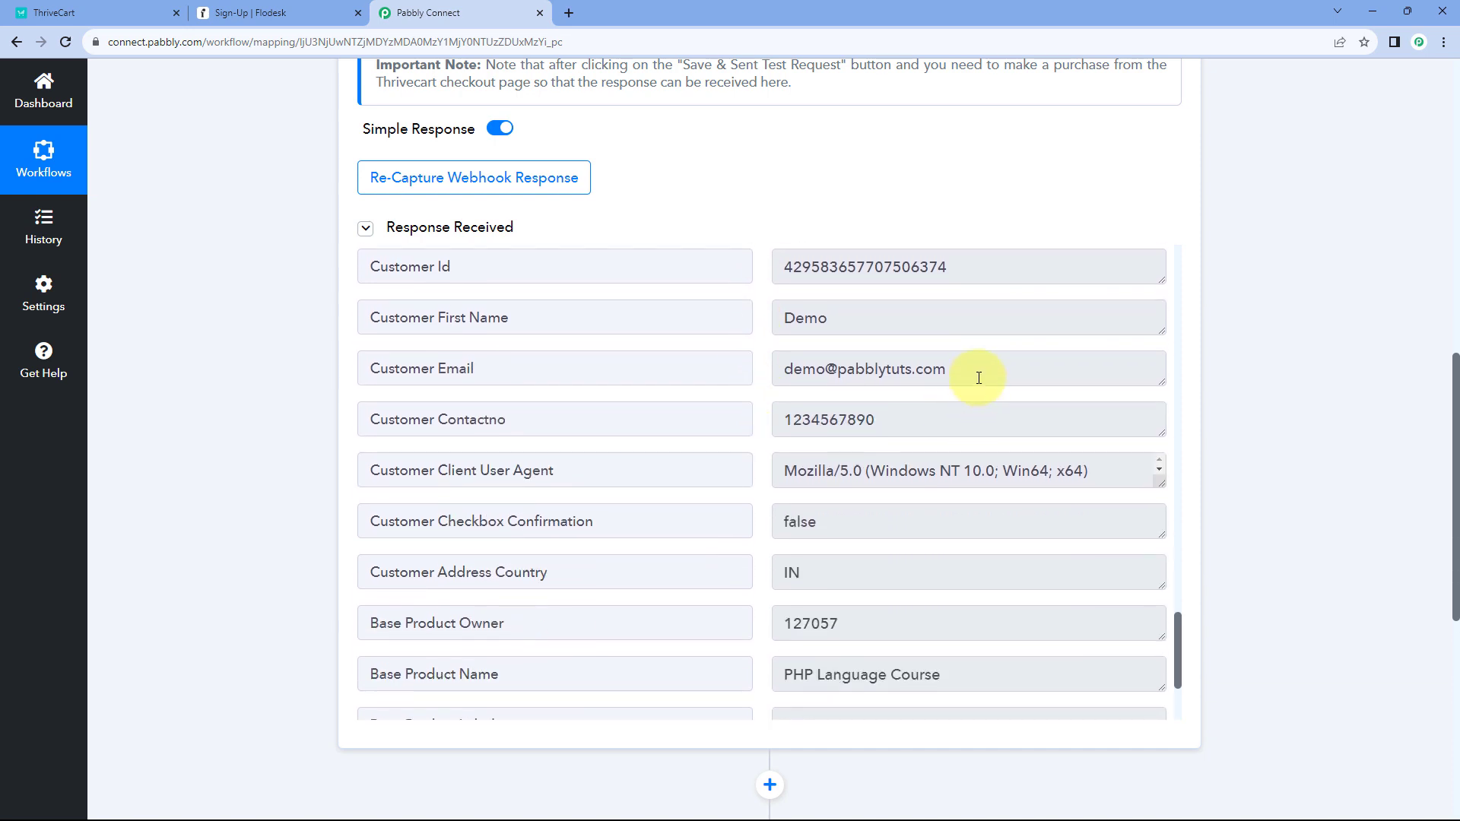
left_click_drag(978, 378, 780, 375)
left_click(760, 390)
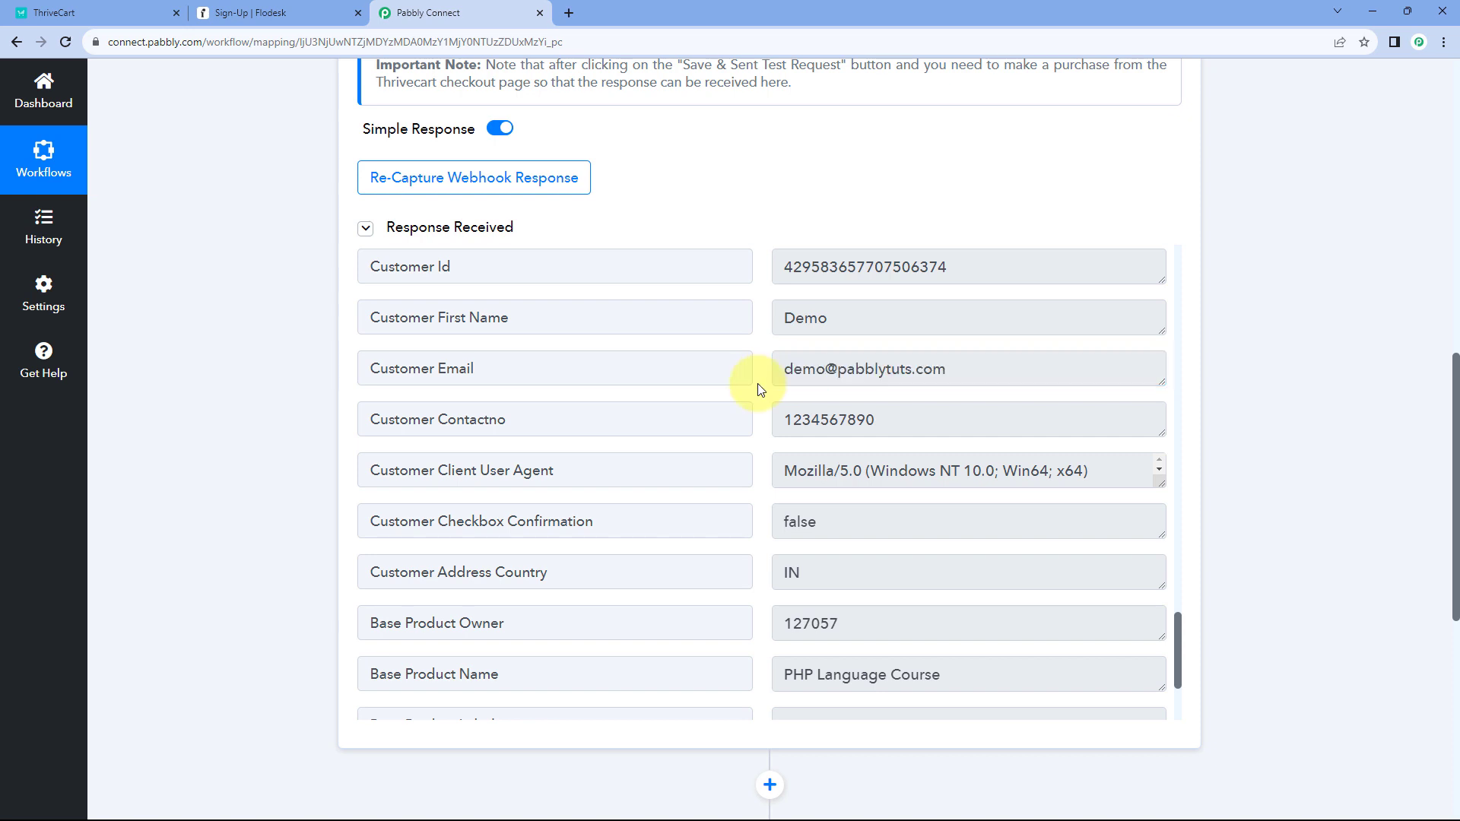
left_click_drag(903, 417, 769, 417)
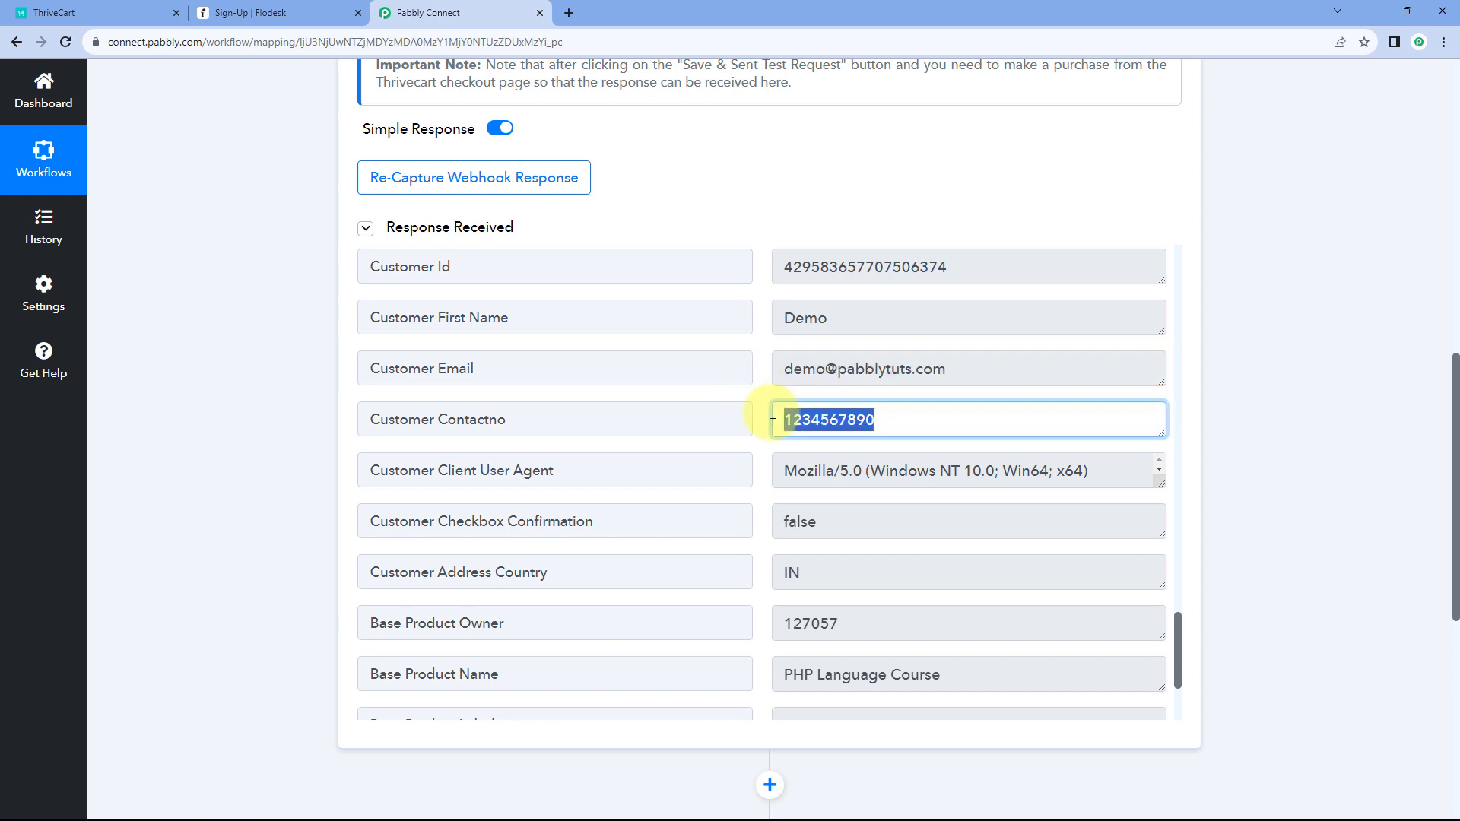
left_click(757, 395)
scroll(760, 403, "down", 2)
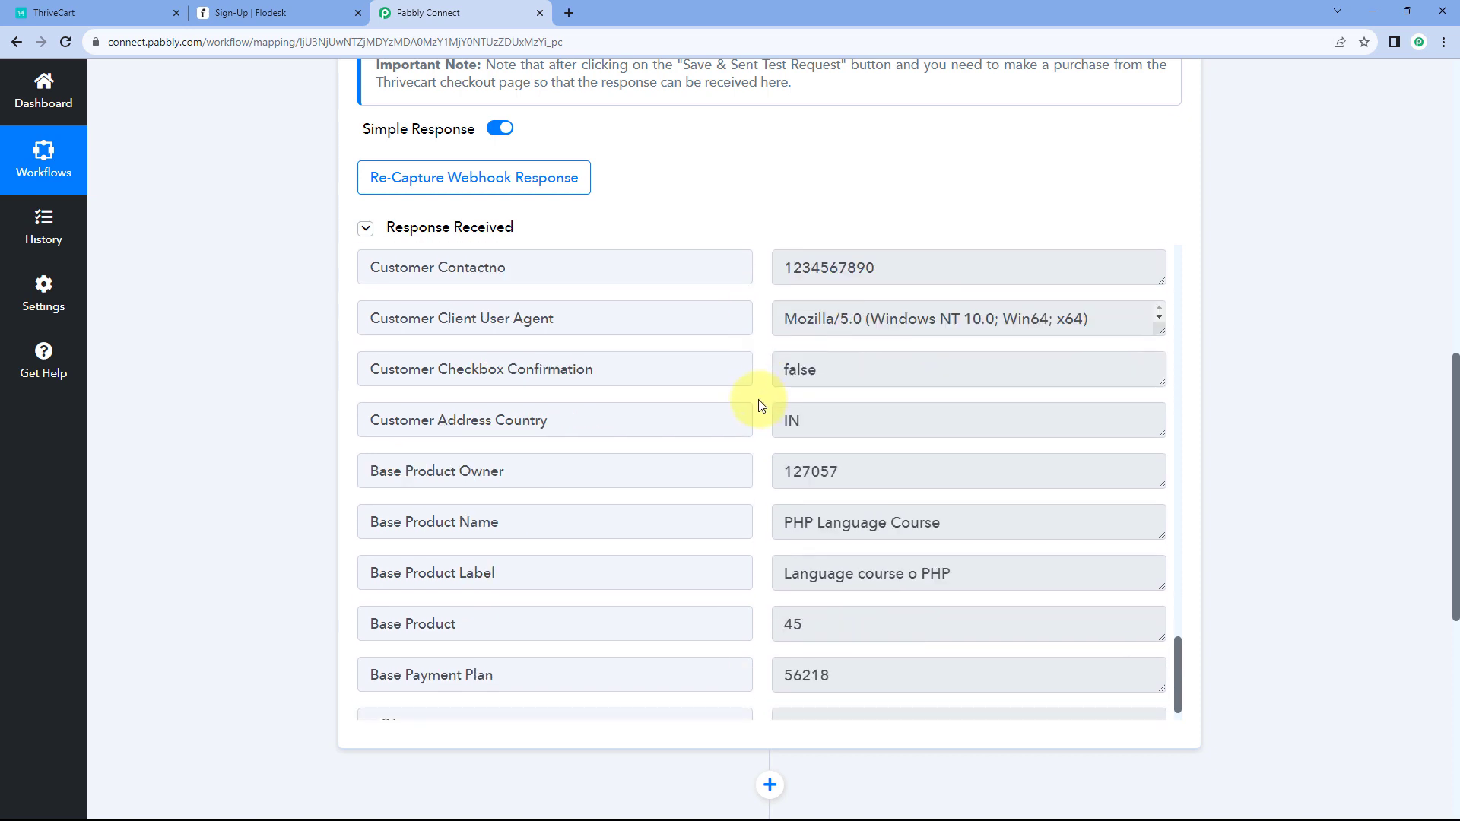
scroll(755, 304, "up", 3)
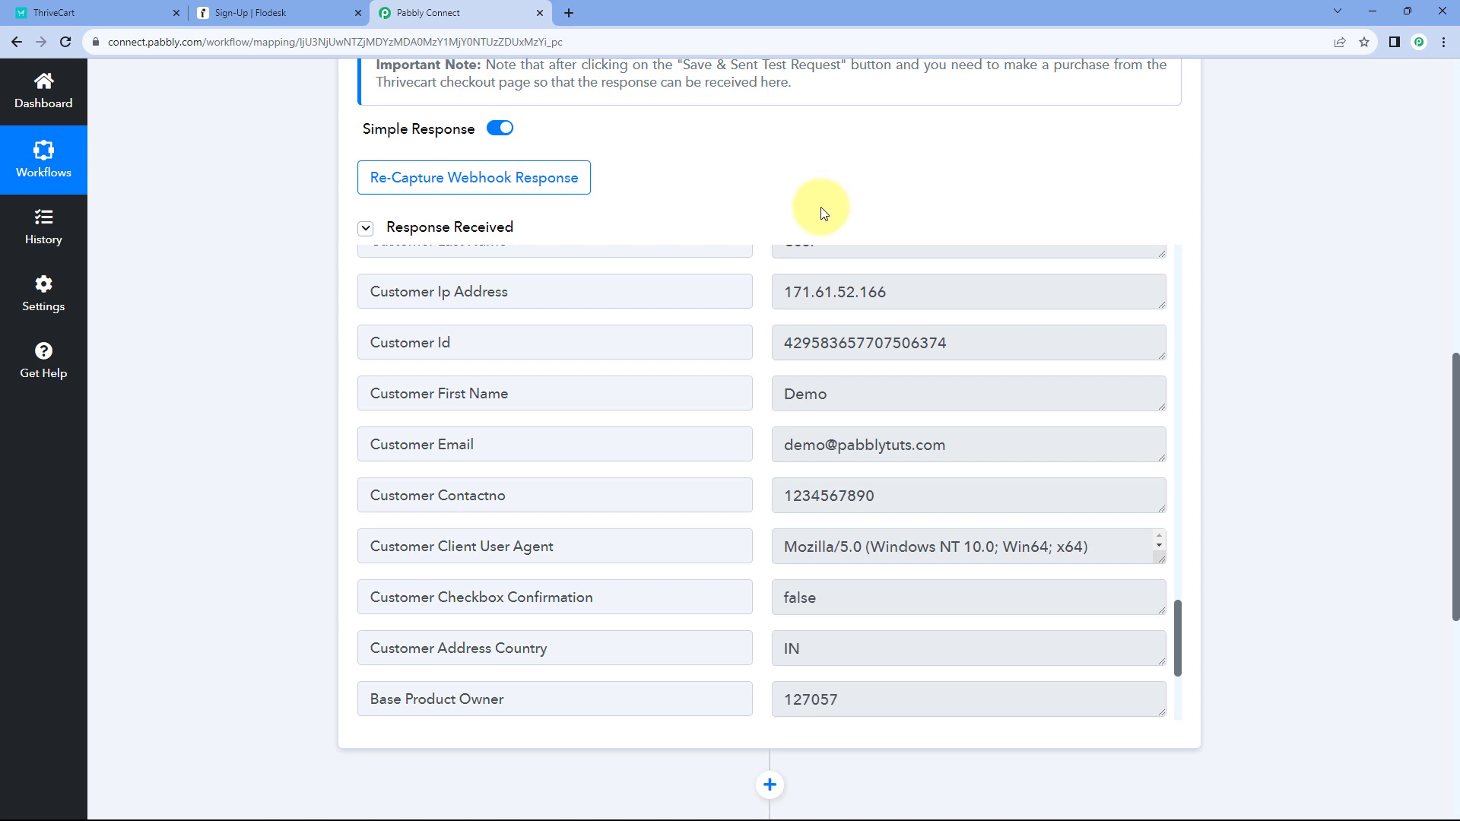
scroll(776, 349, "down", 1)
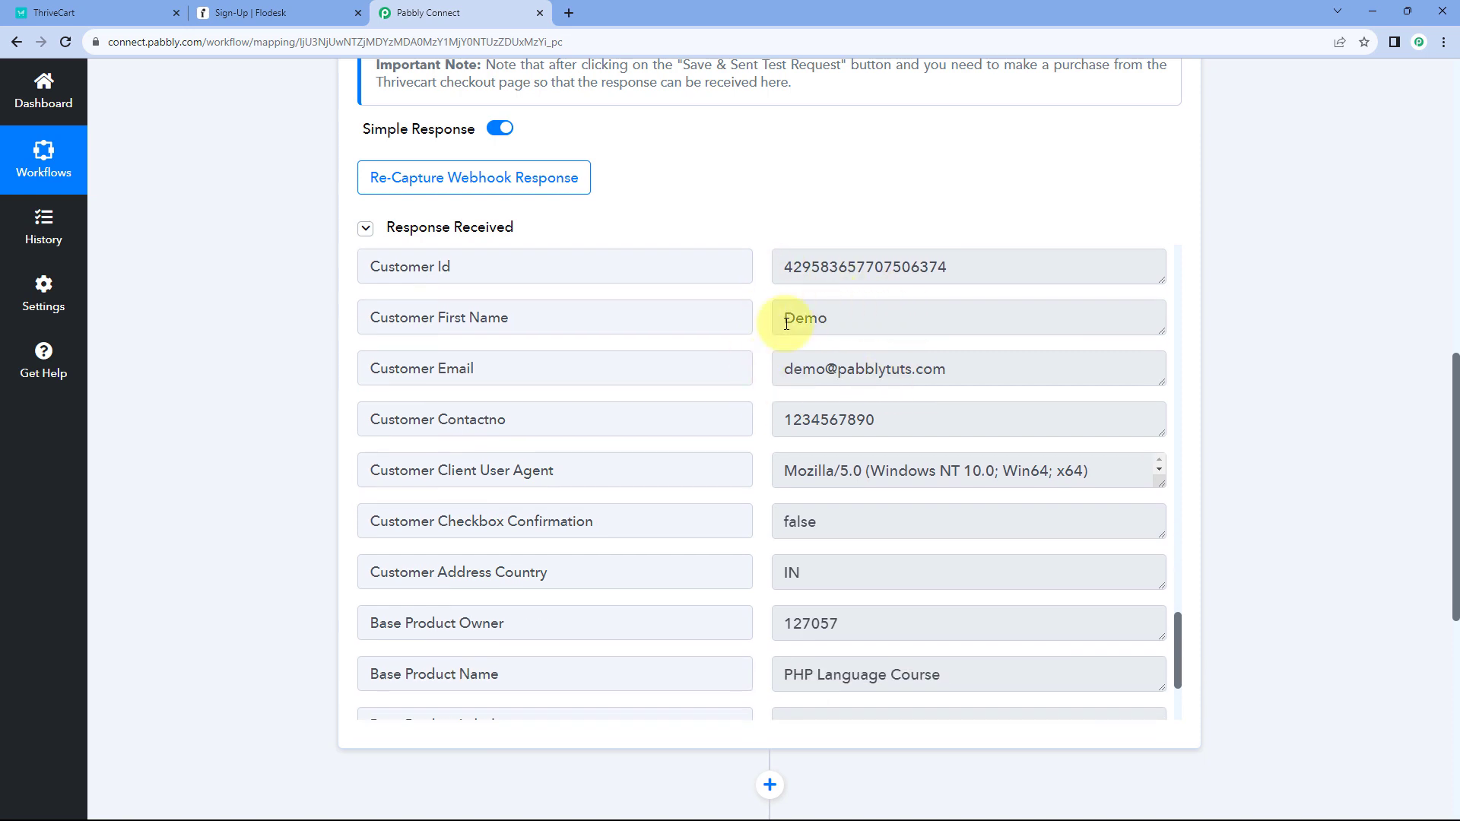
left_click(246, 23)
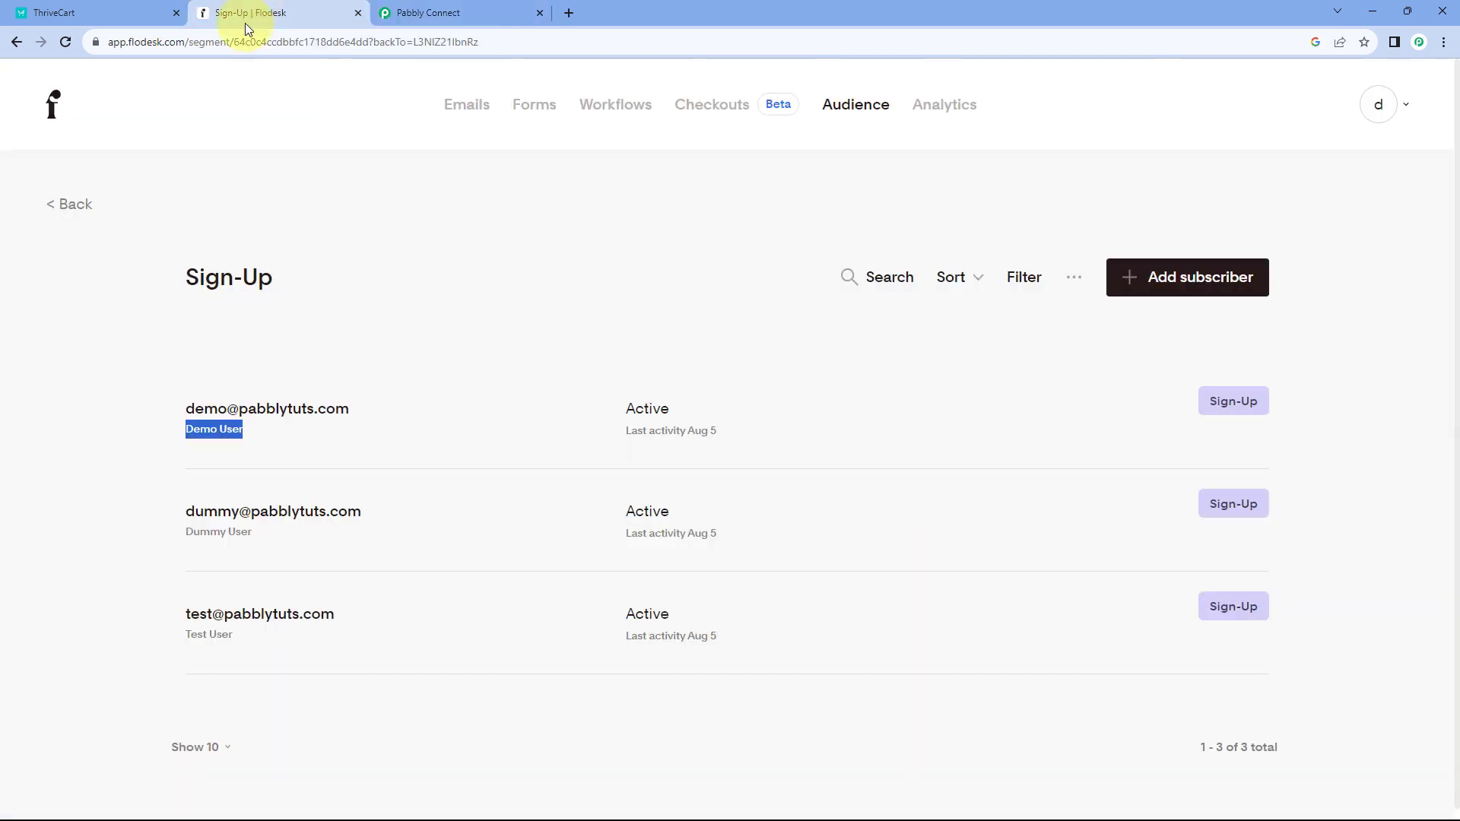
left_click(513, 318)
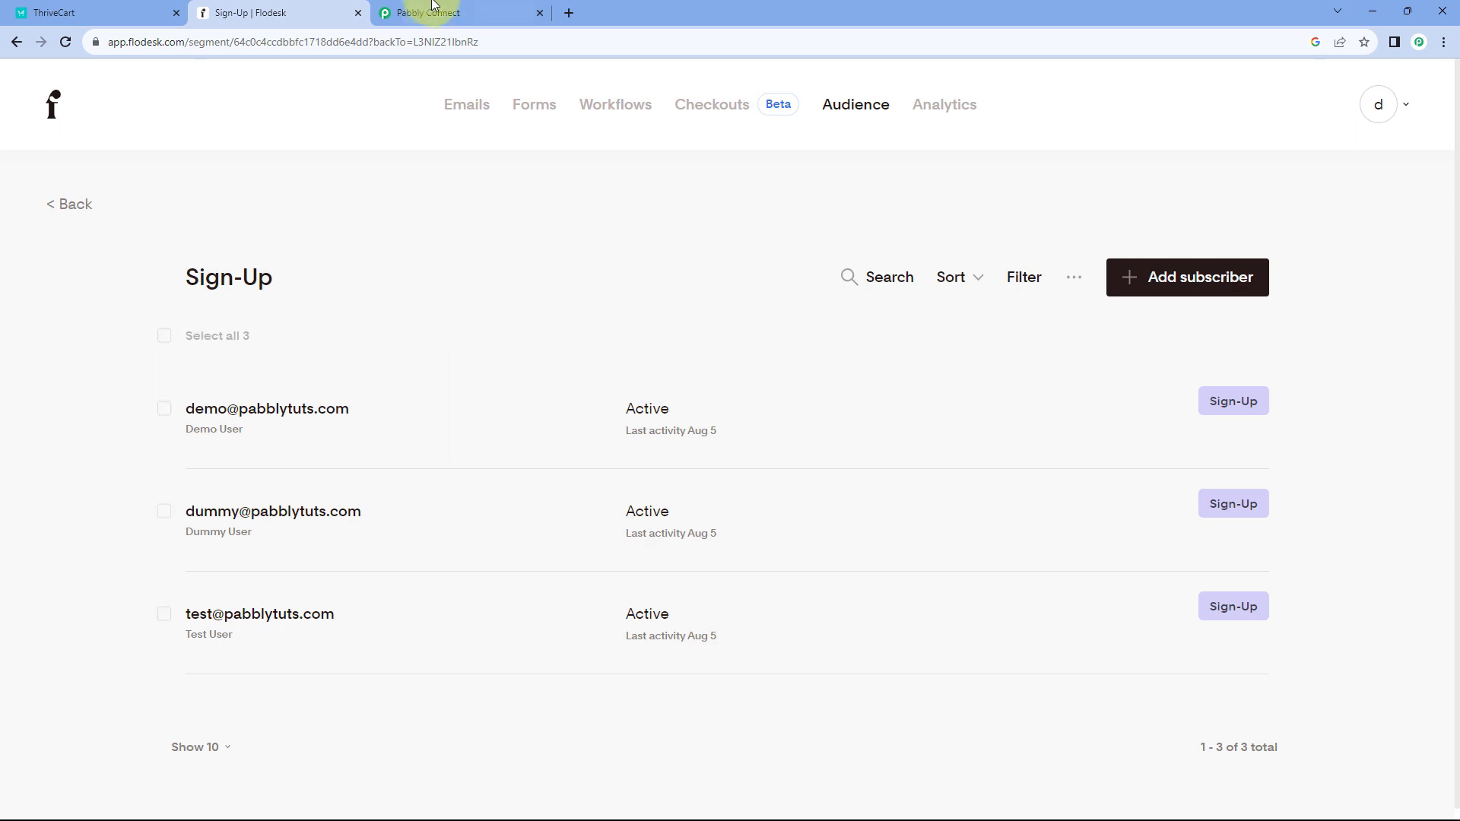
left_click(426, 12)
scroll(262, 326, "down", 5)
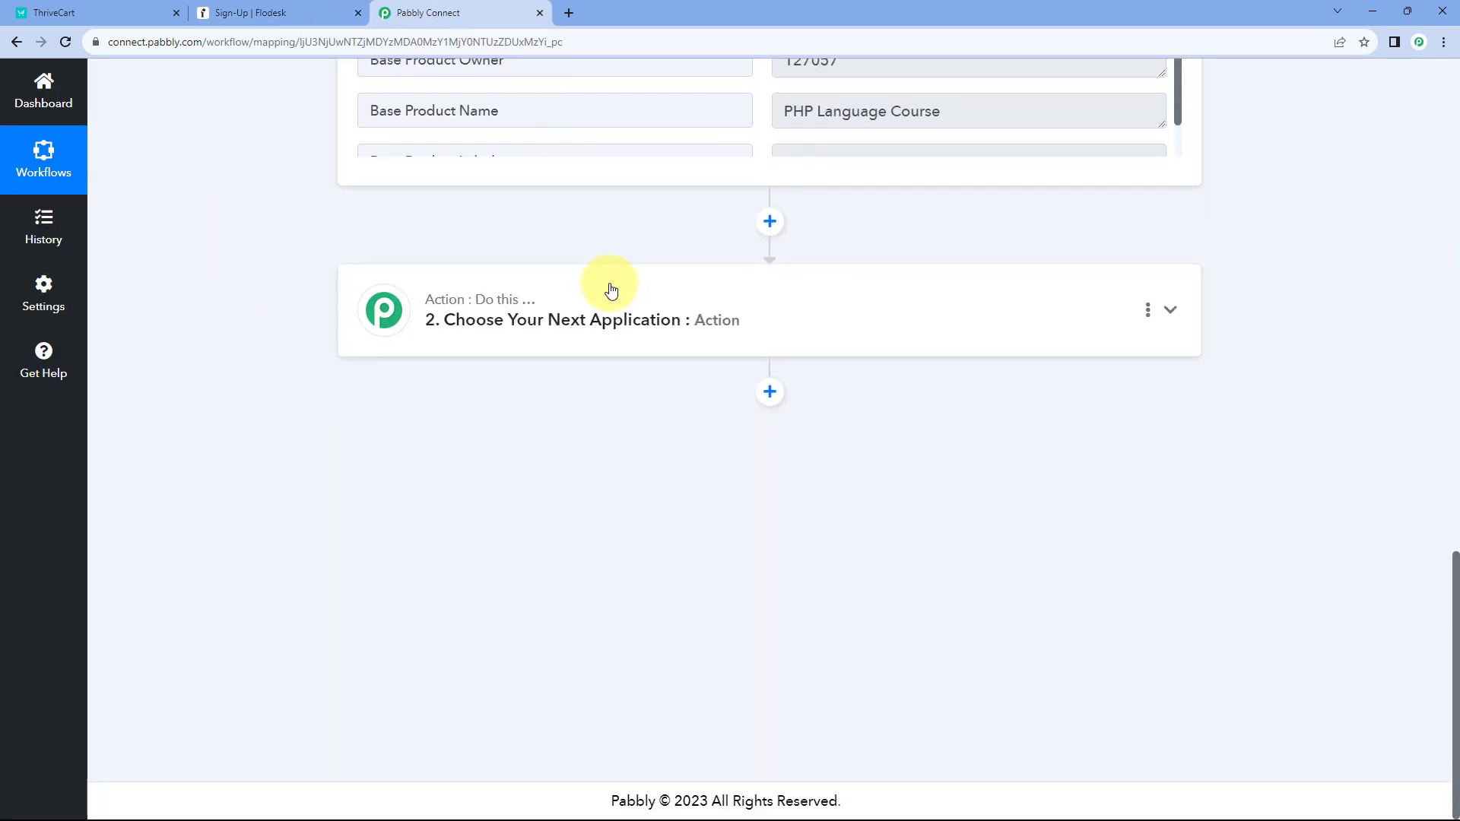
- Choose Flodesk as the app for the second workflow step
left_click(606, 289)
left_click(440, 272)
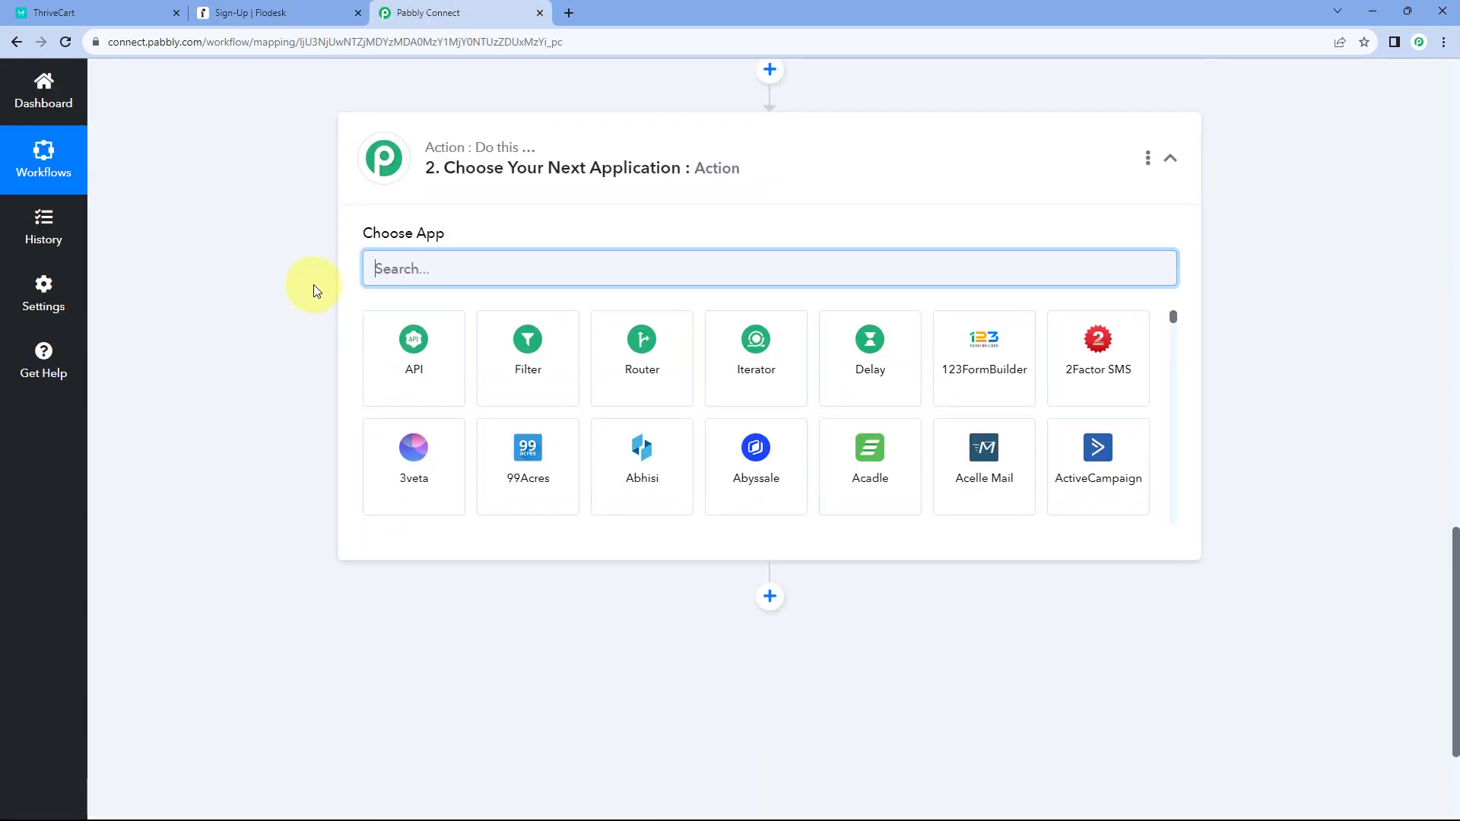
type("Flodesk")
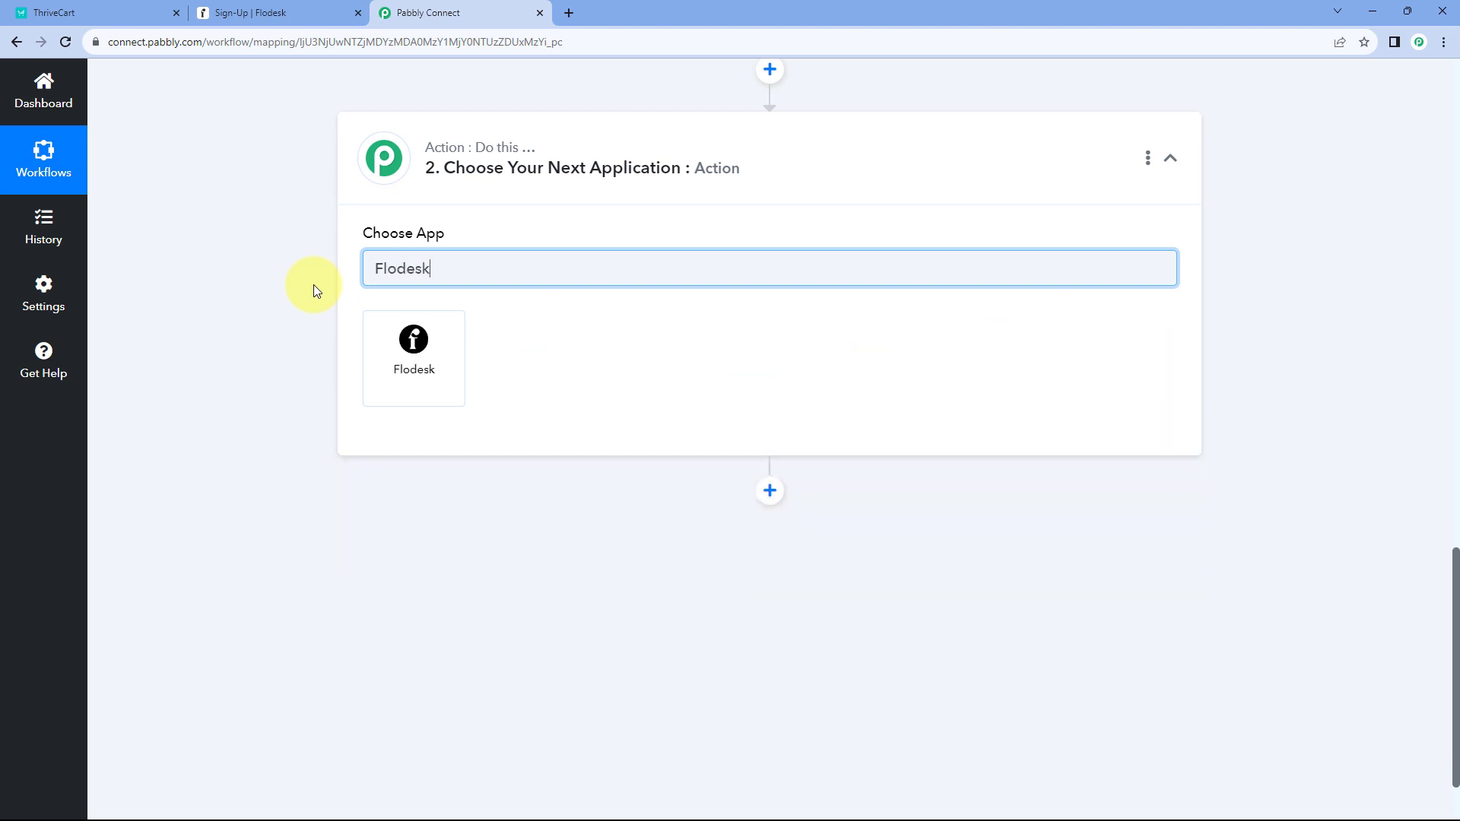
left_click(391, 351)
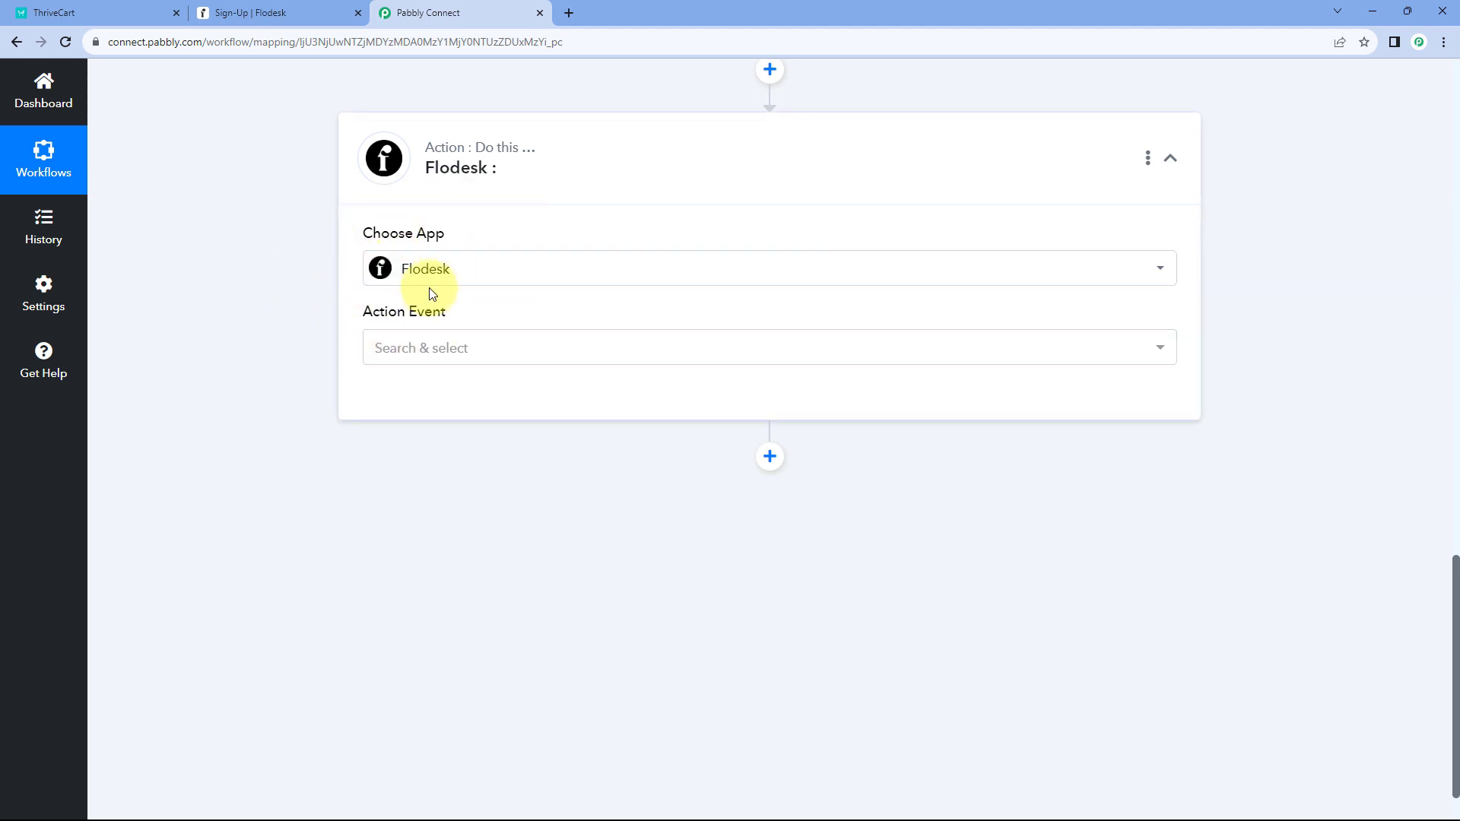
- Pick the Remove Existing Subscriber from Segment event and start adding a new Flodesk connection
left_click(525, 347)
scroll(312, 348, "down", 1)
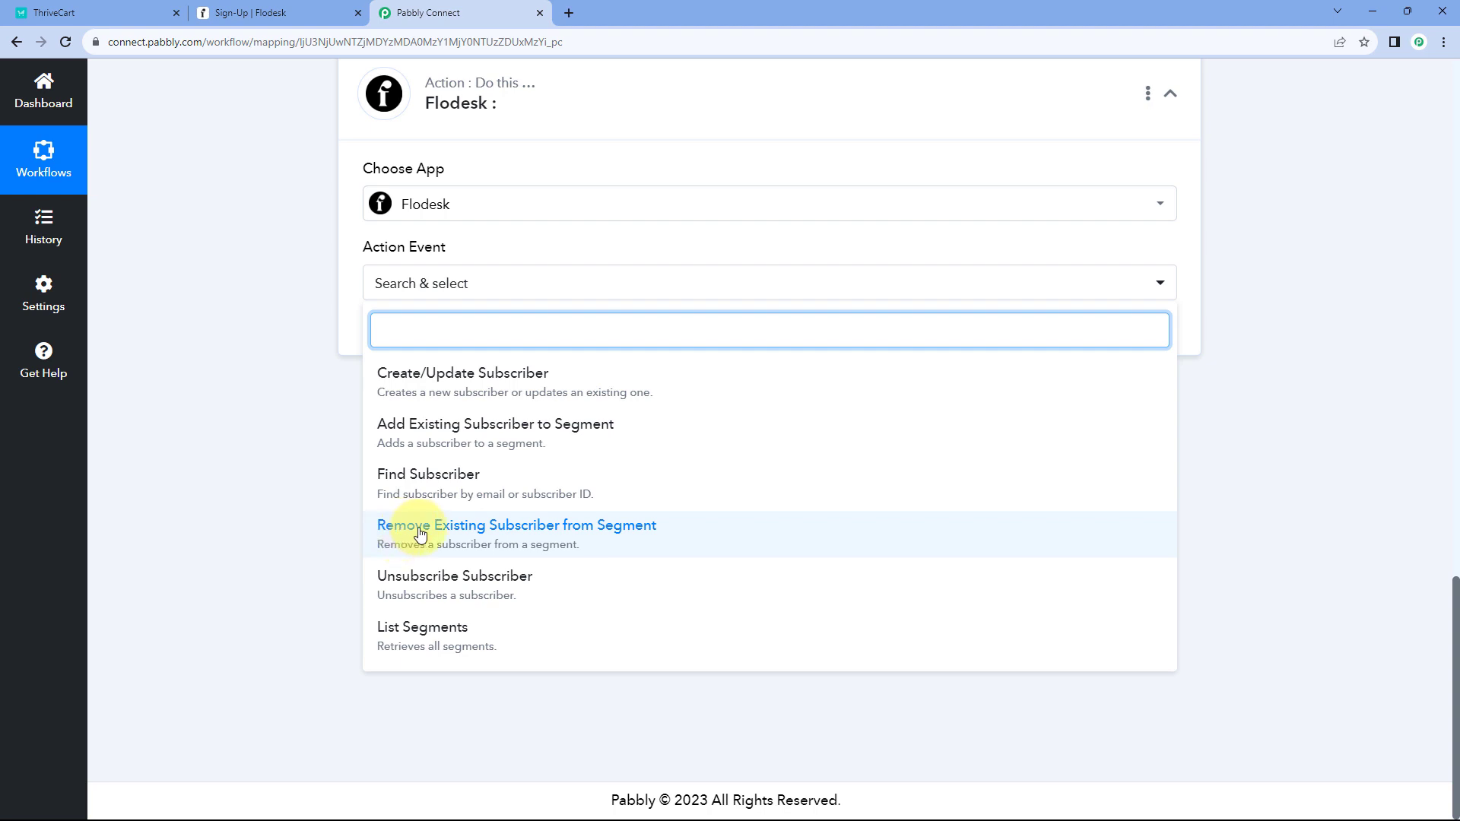
left_click(573, 533)
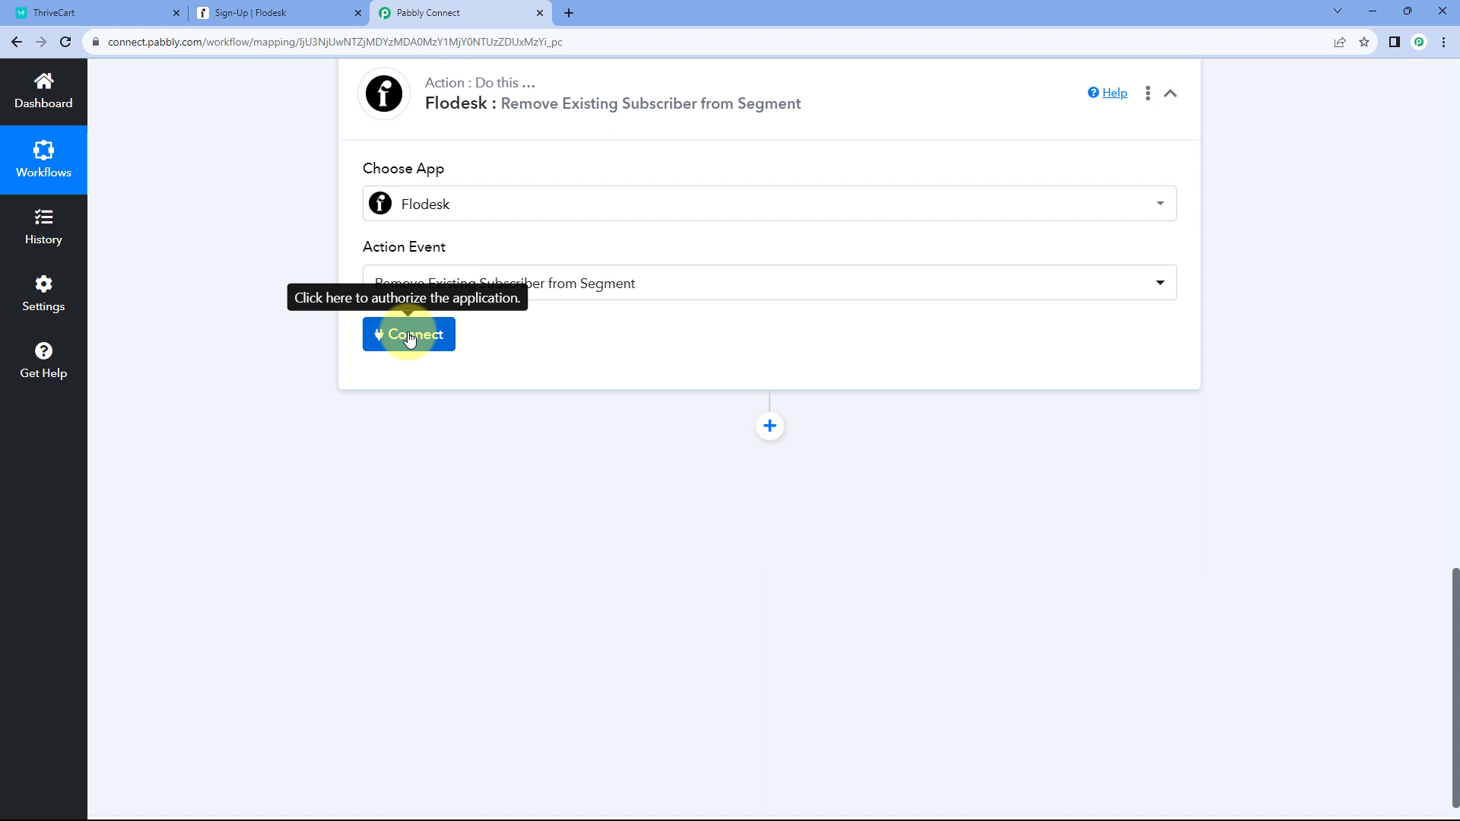
left_click(411, 336)
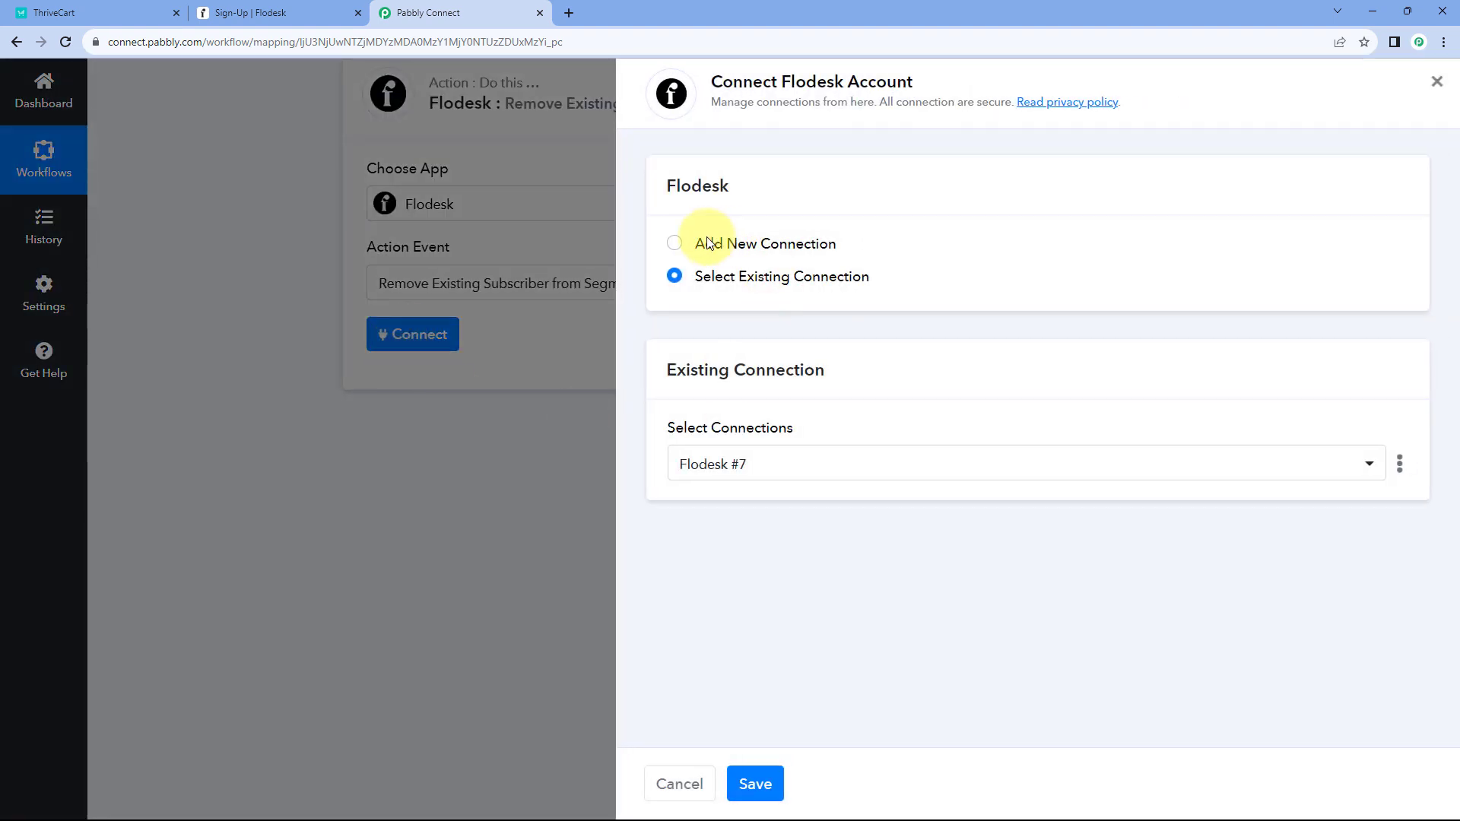
left_click(673, 245)
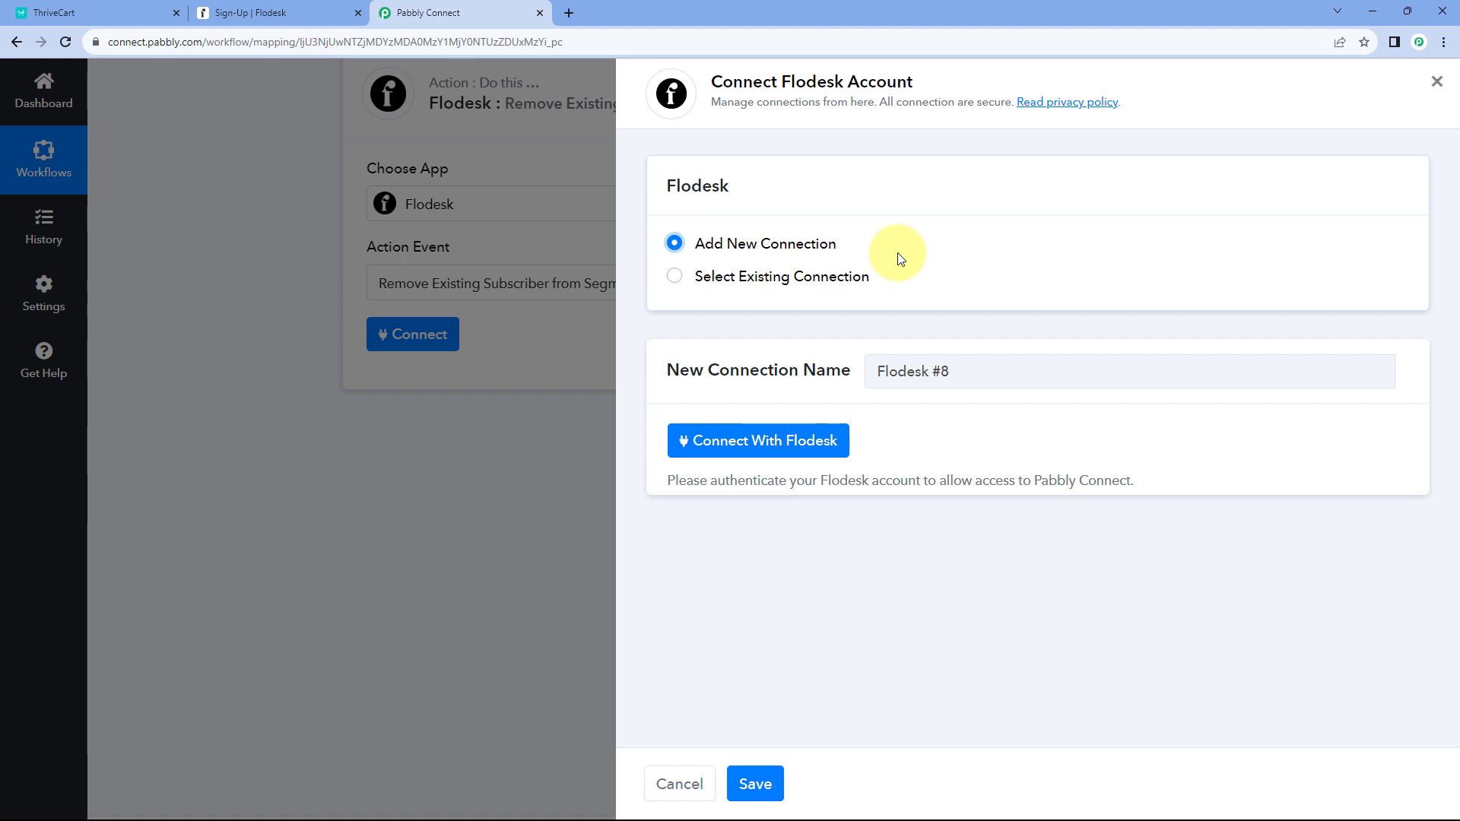
- Sign in to Flodesk in the popup and allow Pabbly Connect access to the account
left_click(758, 441)
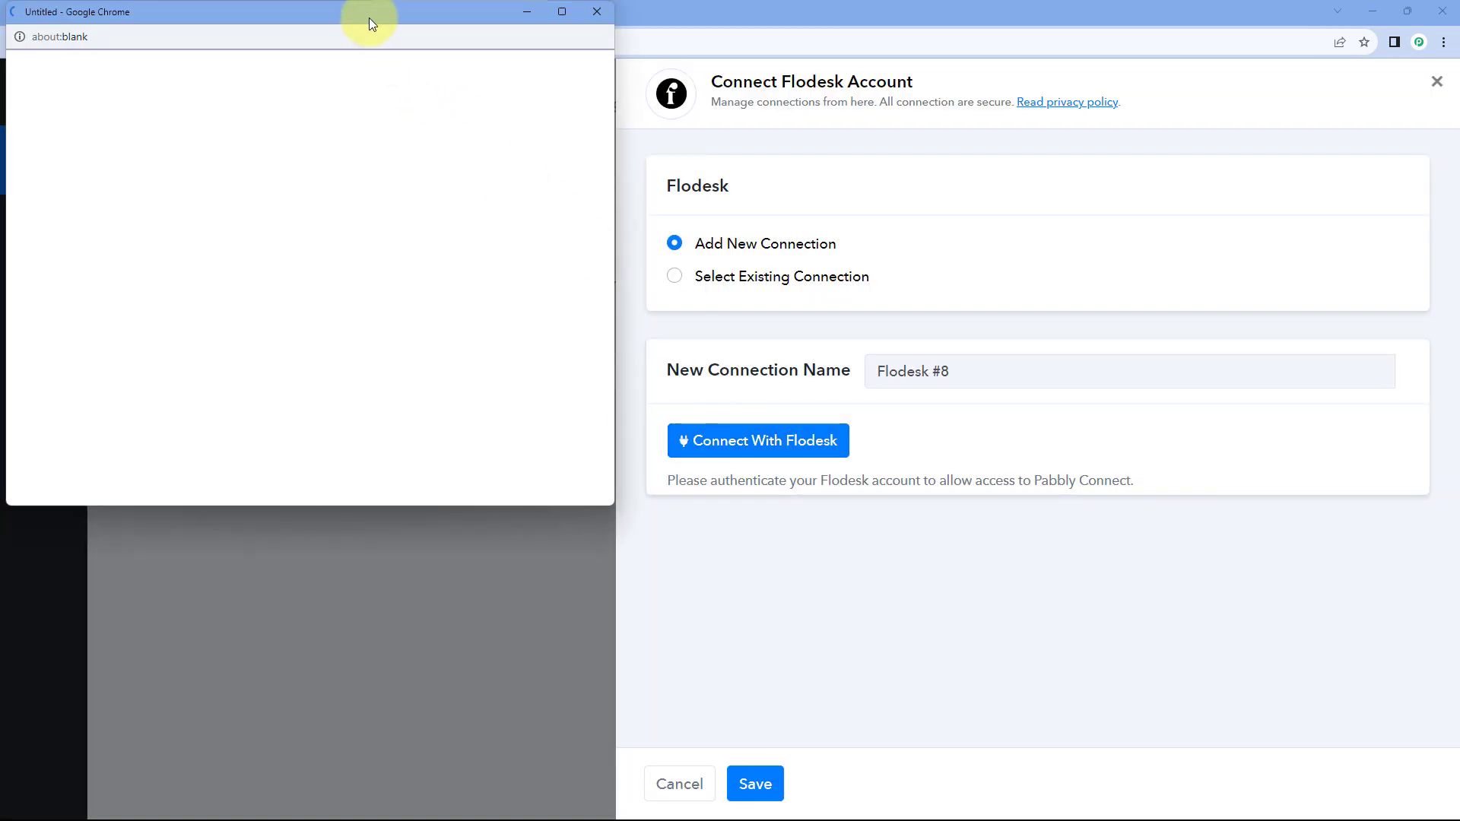
left_click_drag(368, 17, 371, 53)
left_click(308, 15)
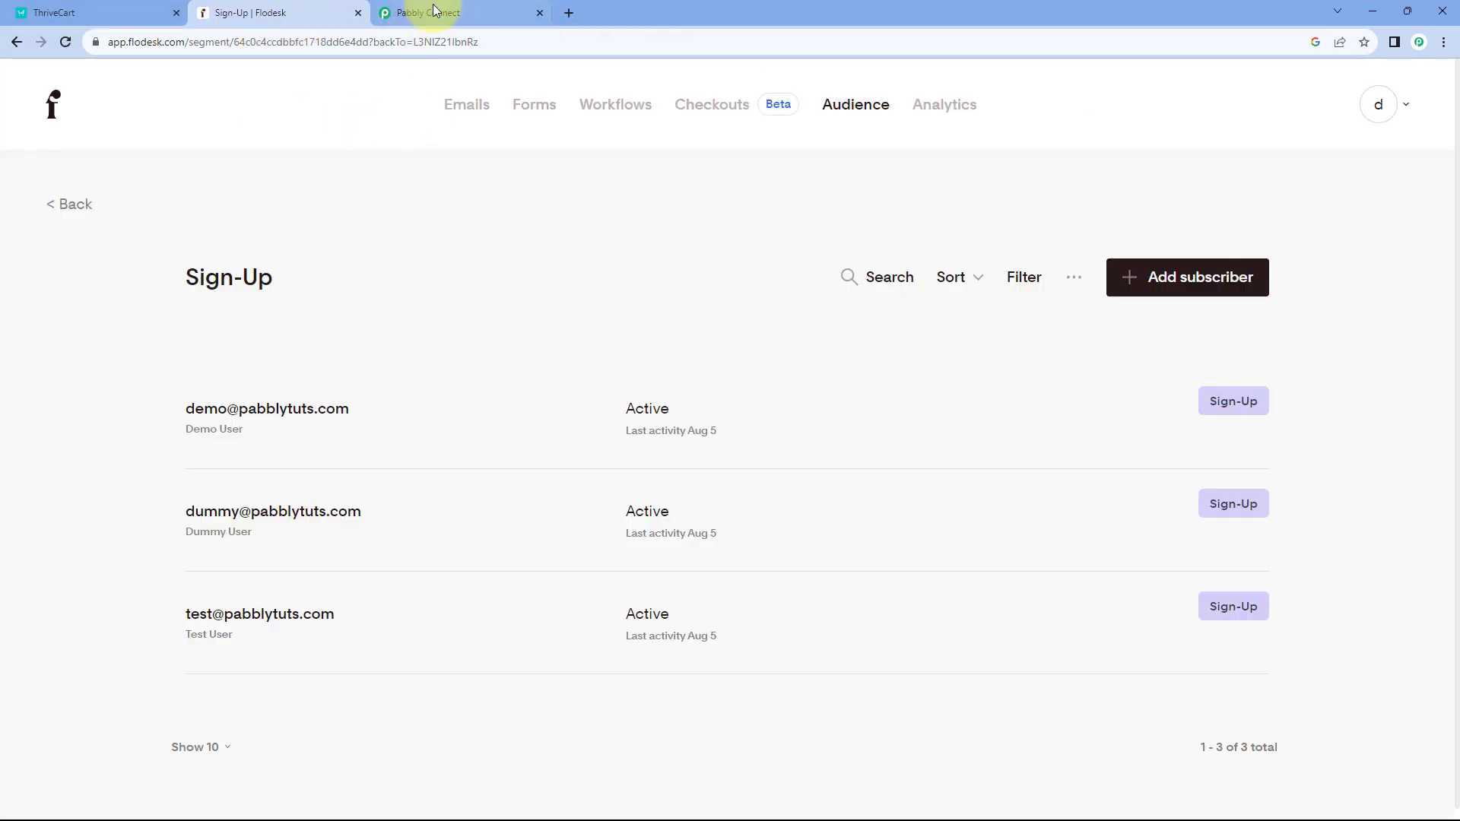
left_click(438, 13)
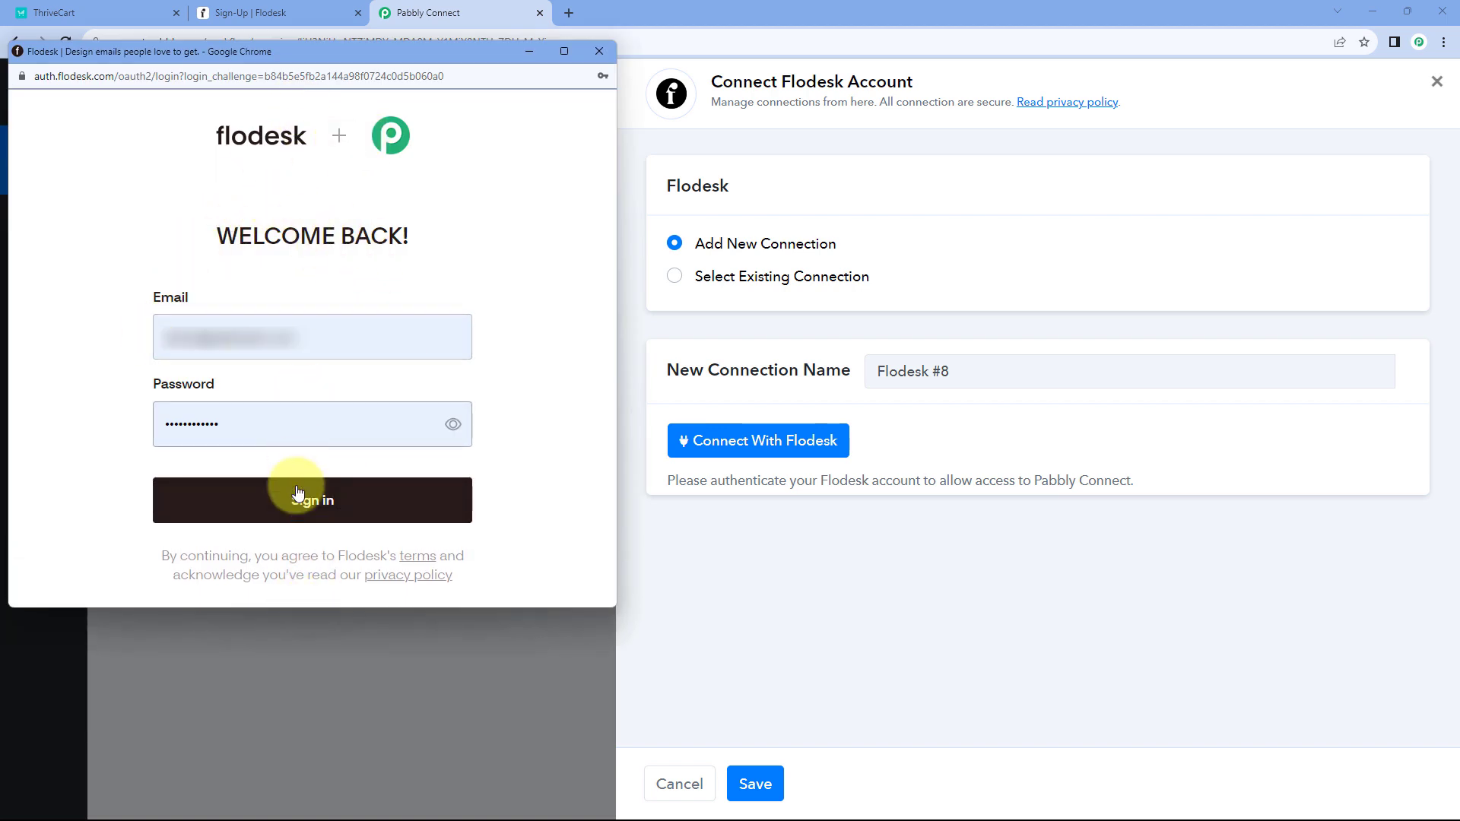
left_click(297, 492)
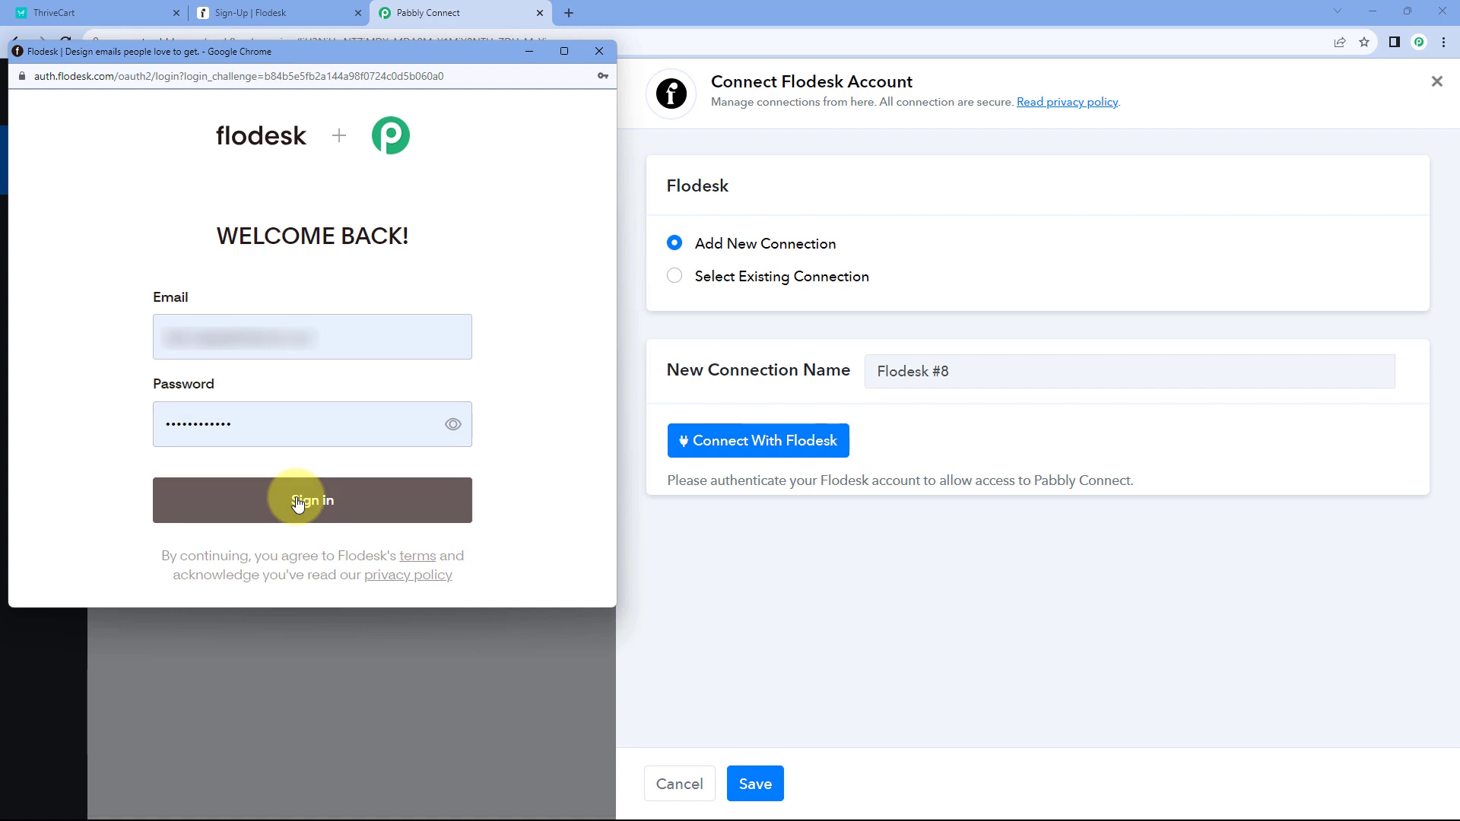
left_click(339, 472)
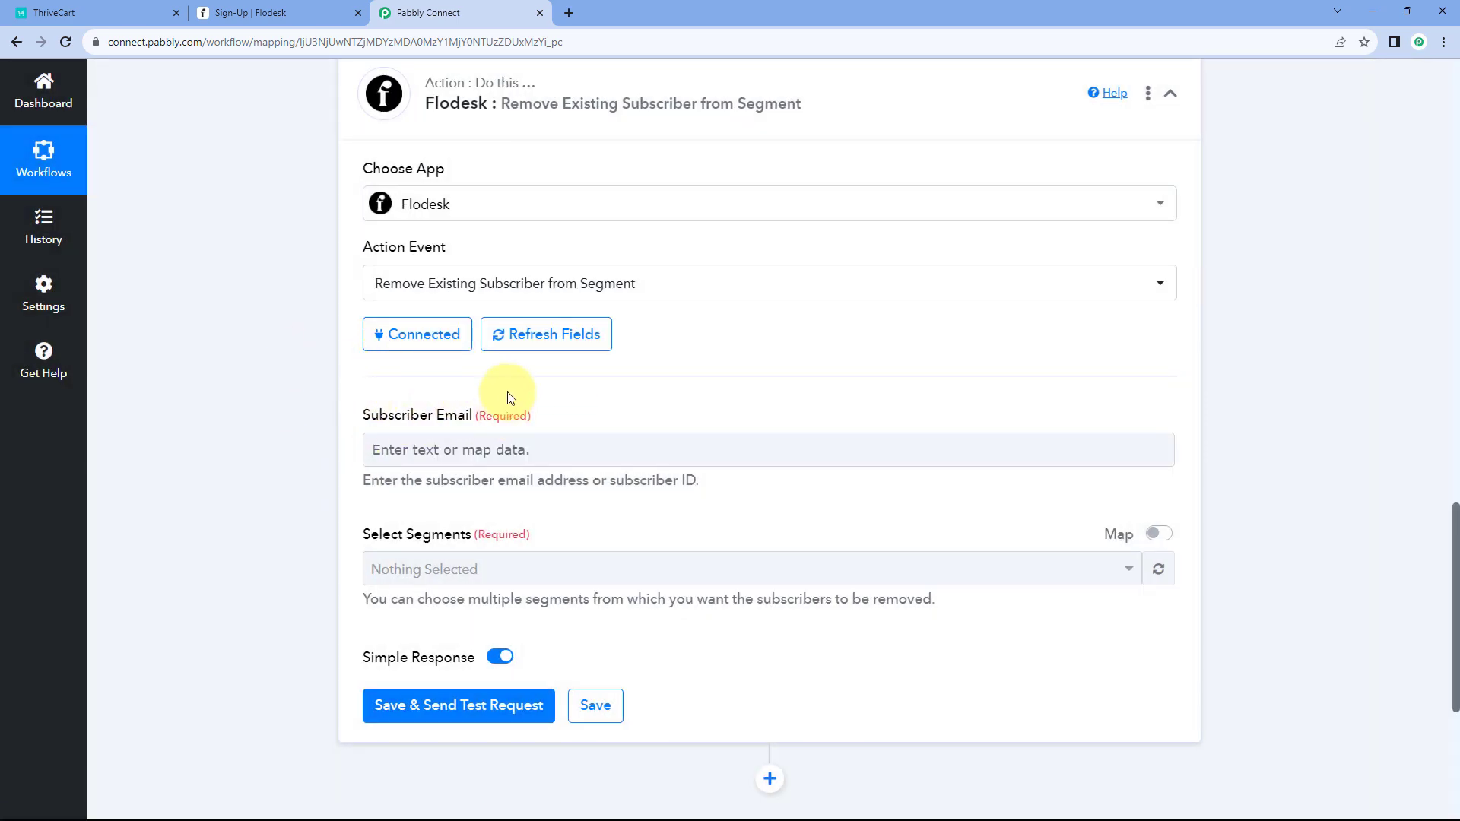
scroll(586, 398, "down", 1)
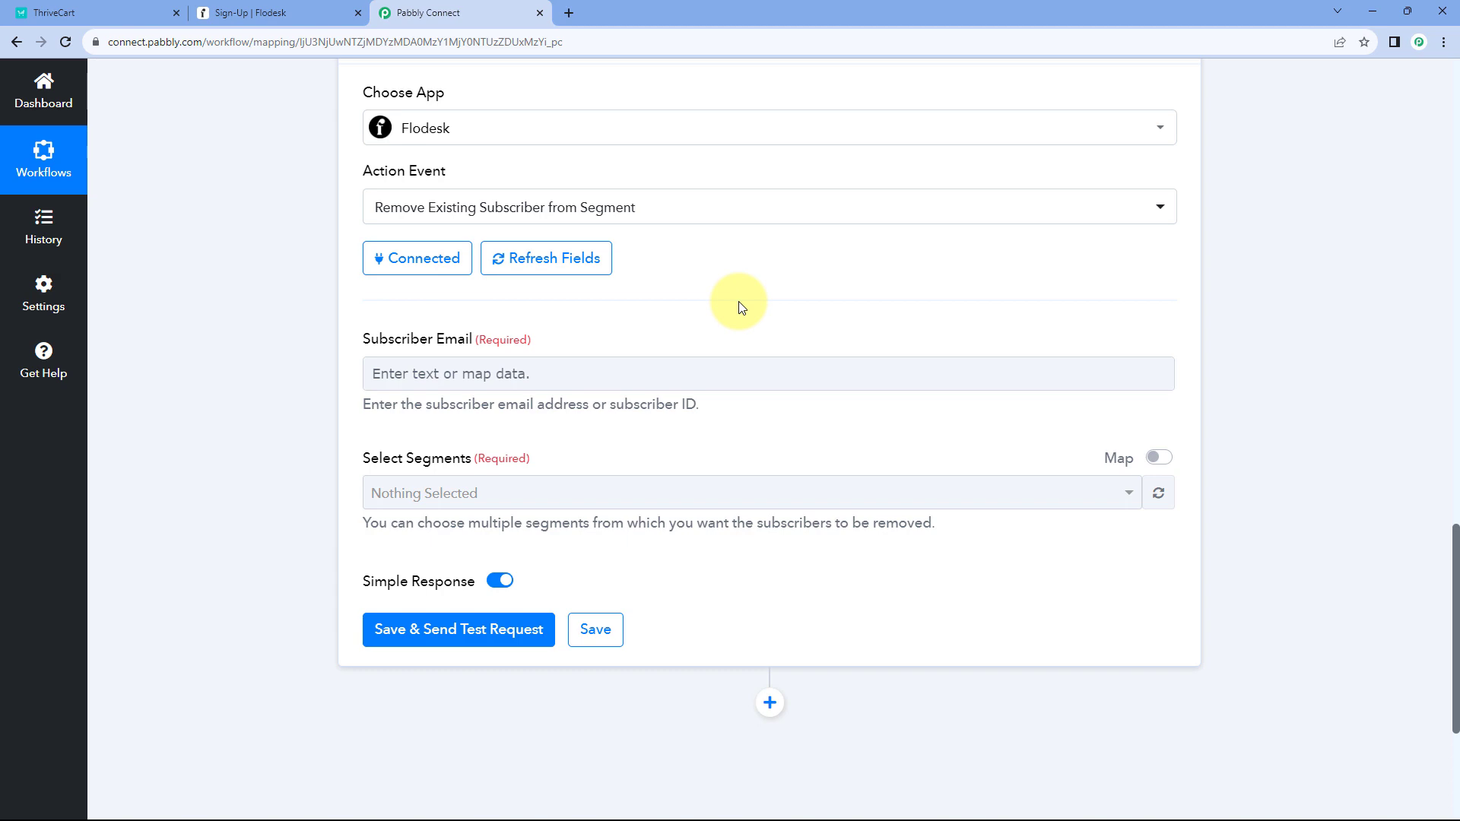
scroll(742, 335, "up", 7)
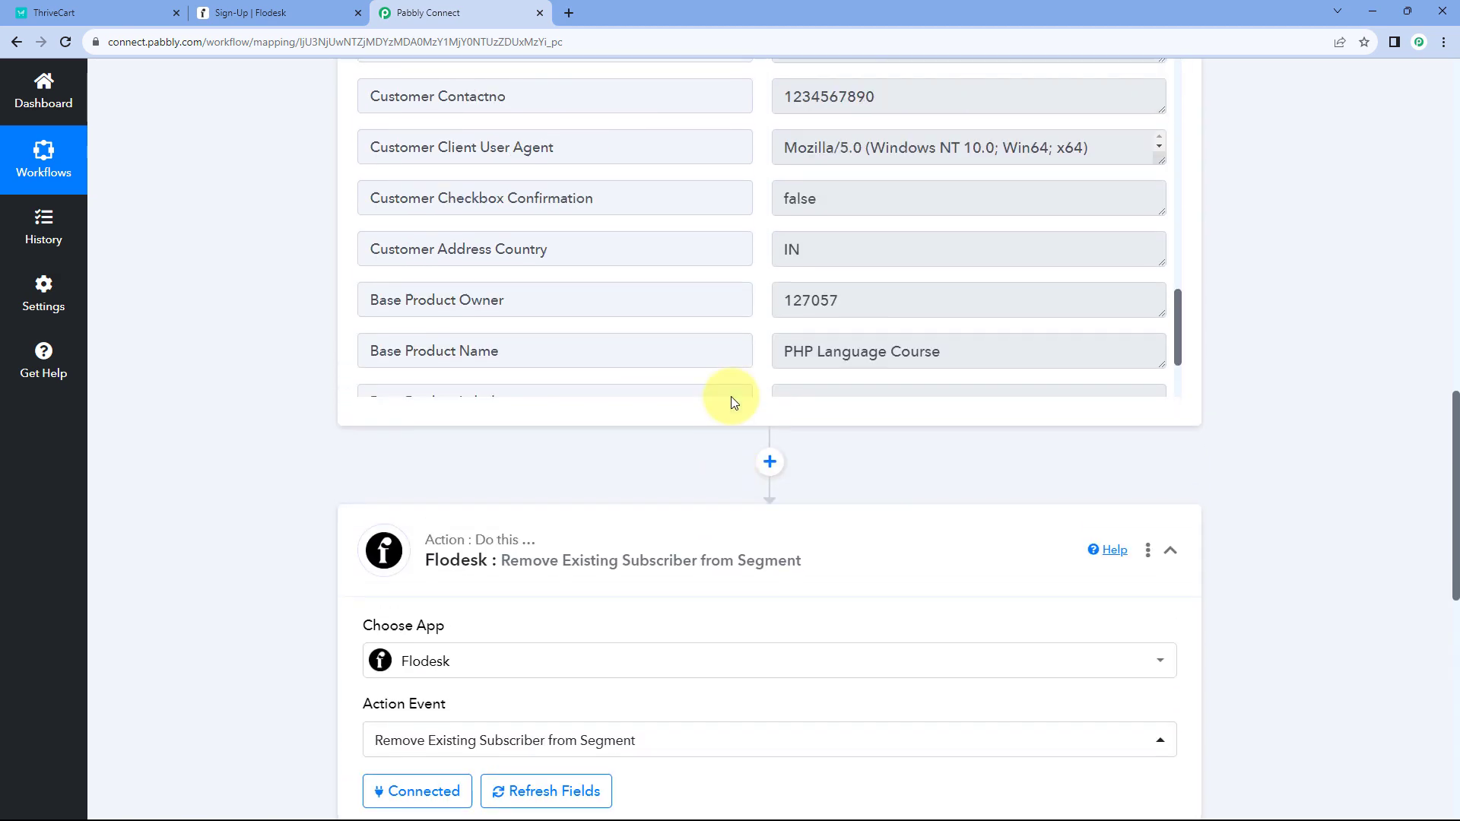
scroll(734, 403, "up", 4)
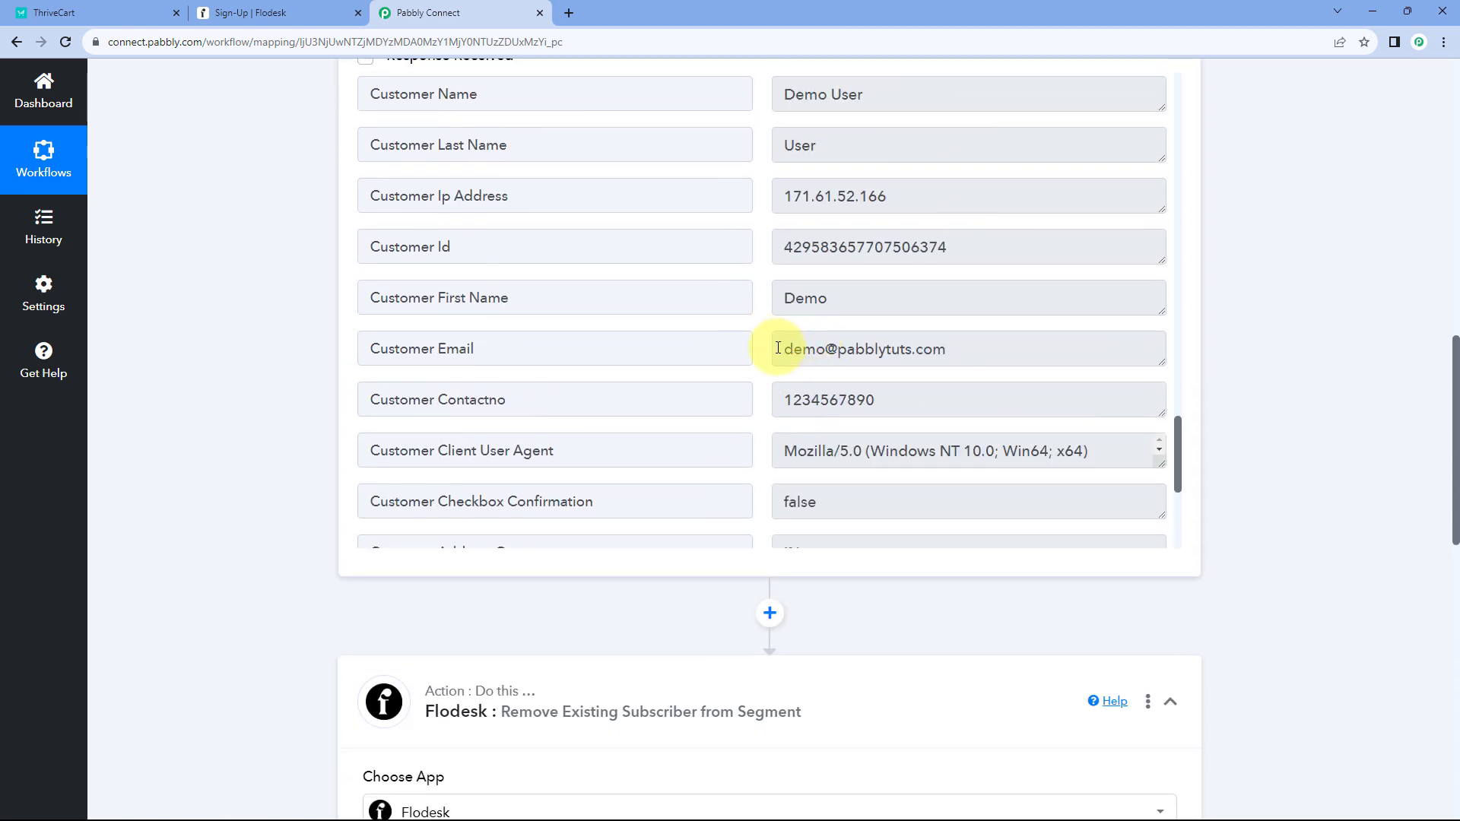
left_click_drag(778, 348, 995, 348)
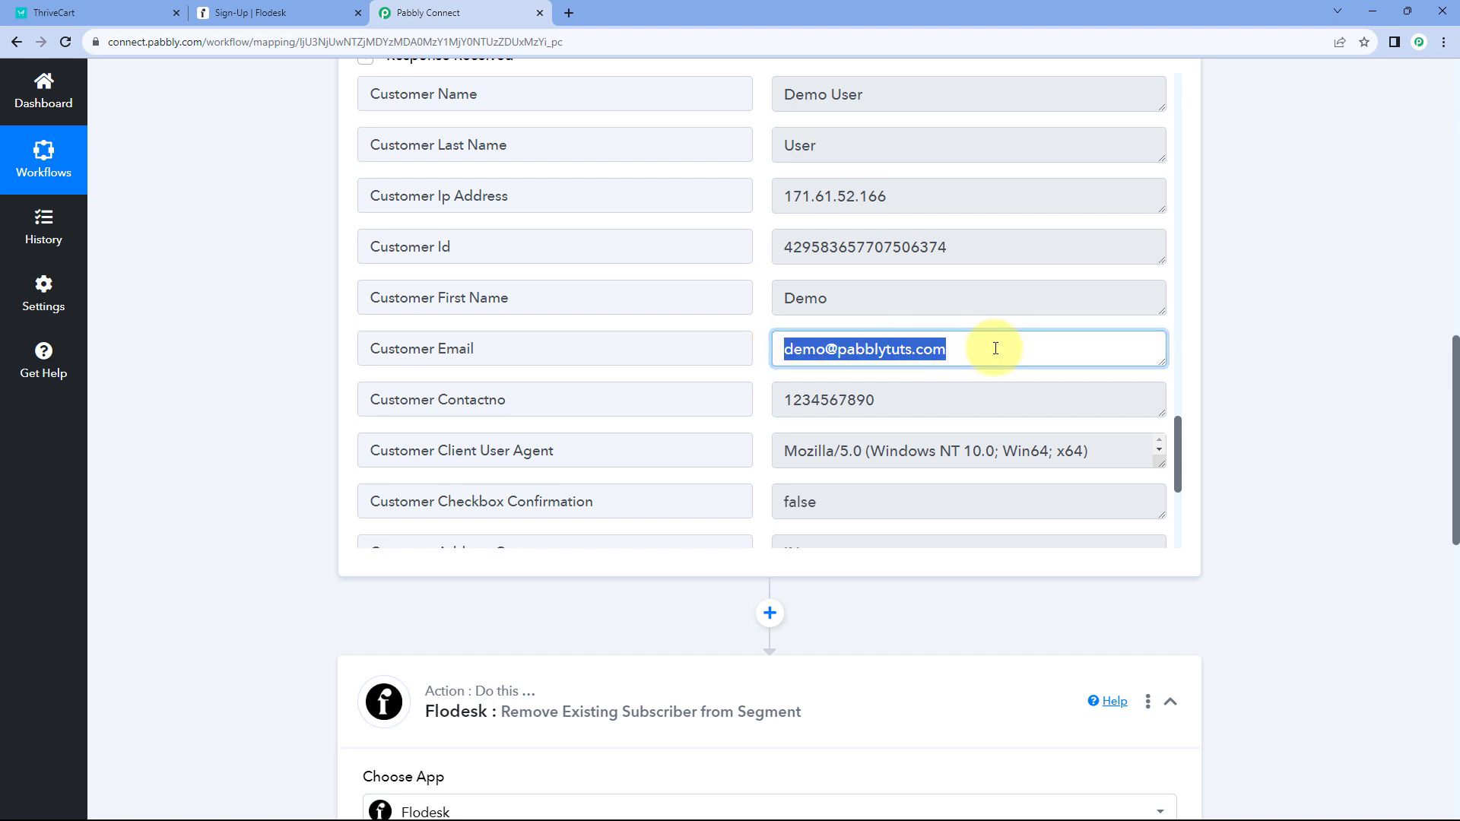
left_click(989, 348)
left_click(768, 305)
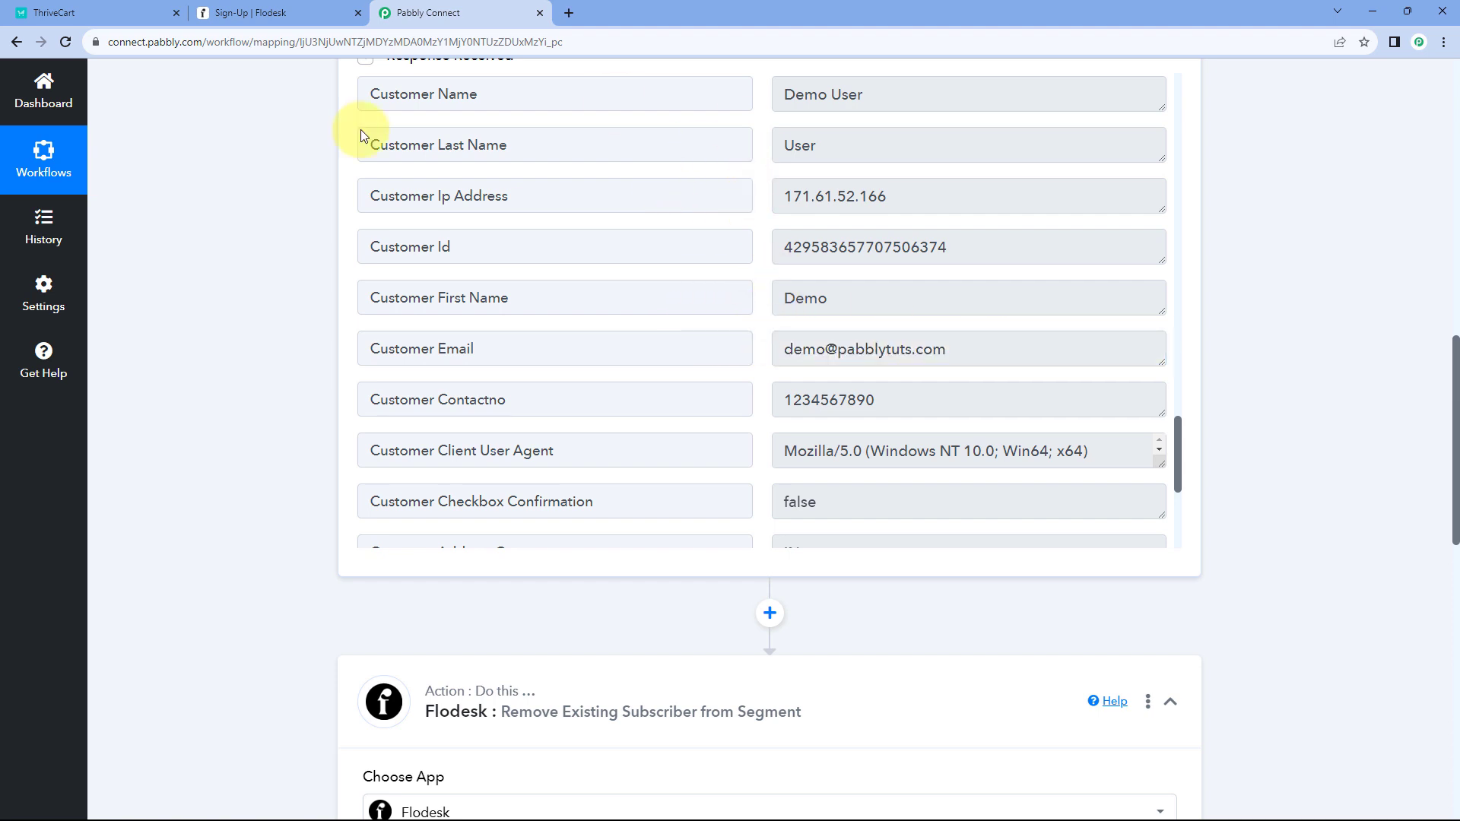
scroll(361, 132, "up", 2)
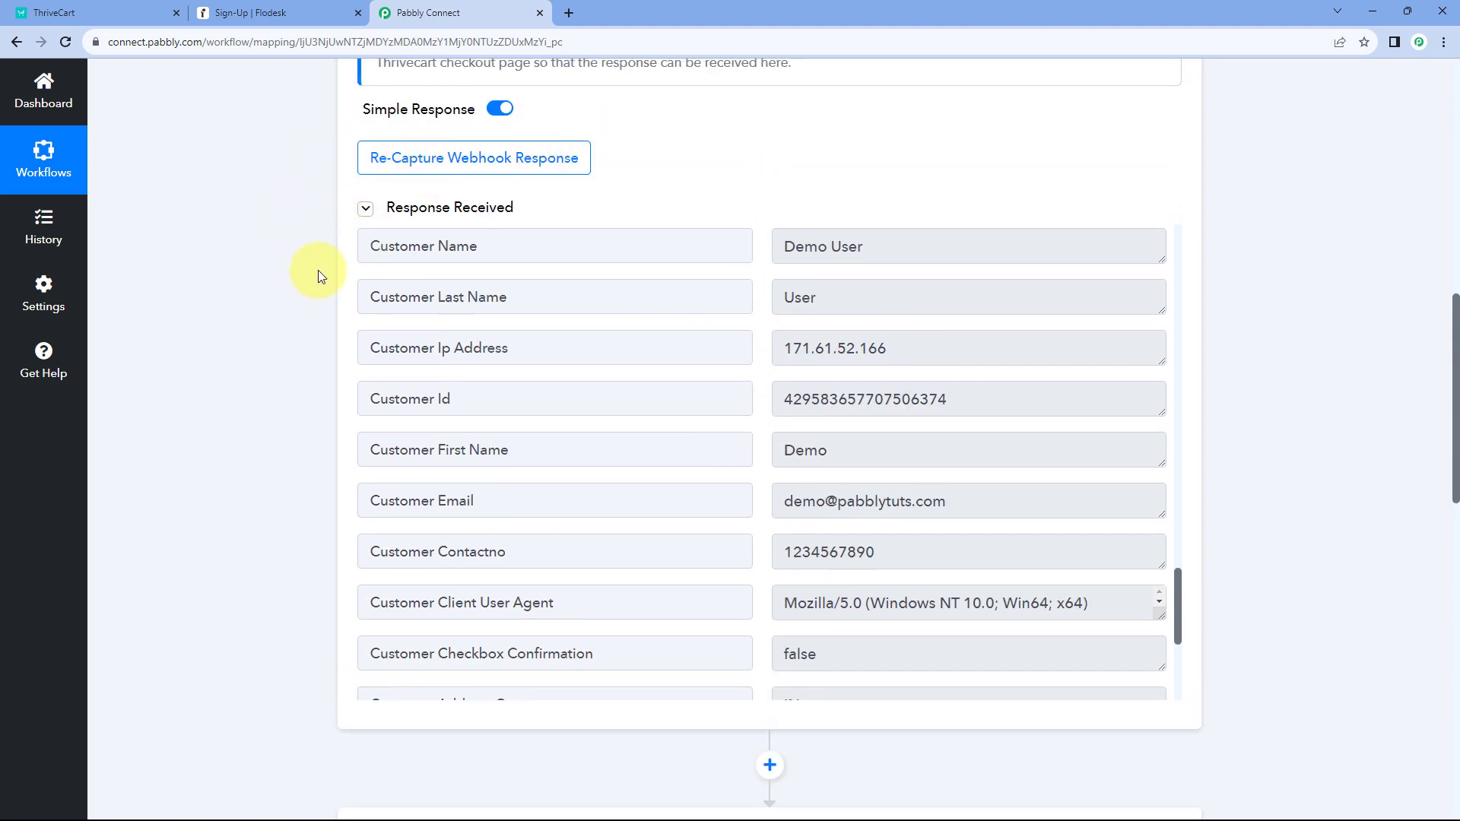
scroll(289, 391, "down", 3)
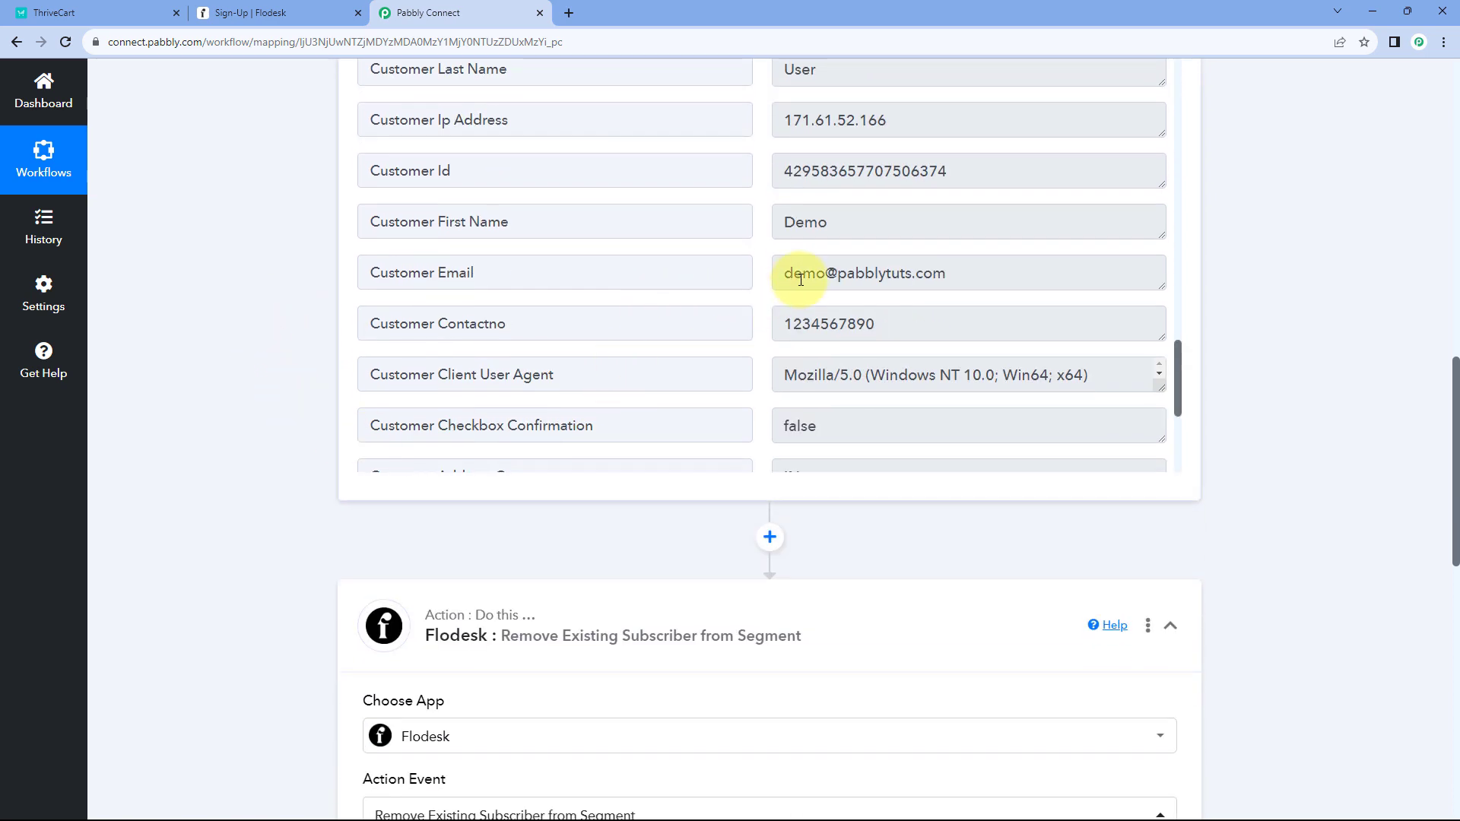
left_click_drag(777, 272, 971, 274)
left_click(769, 287)
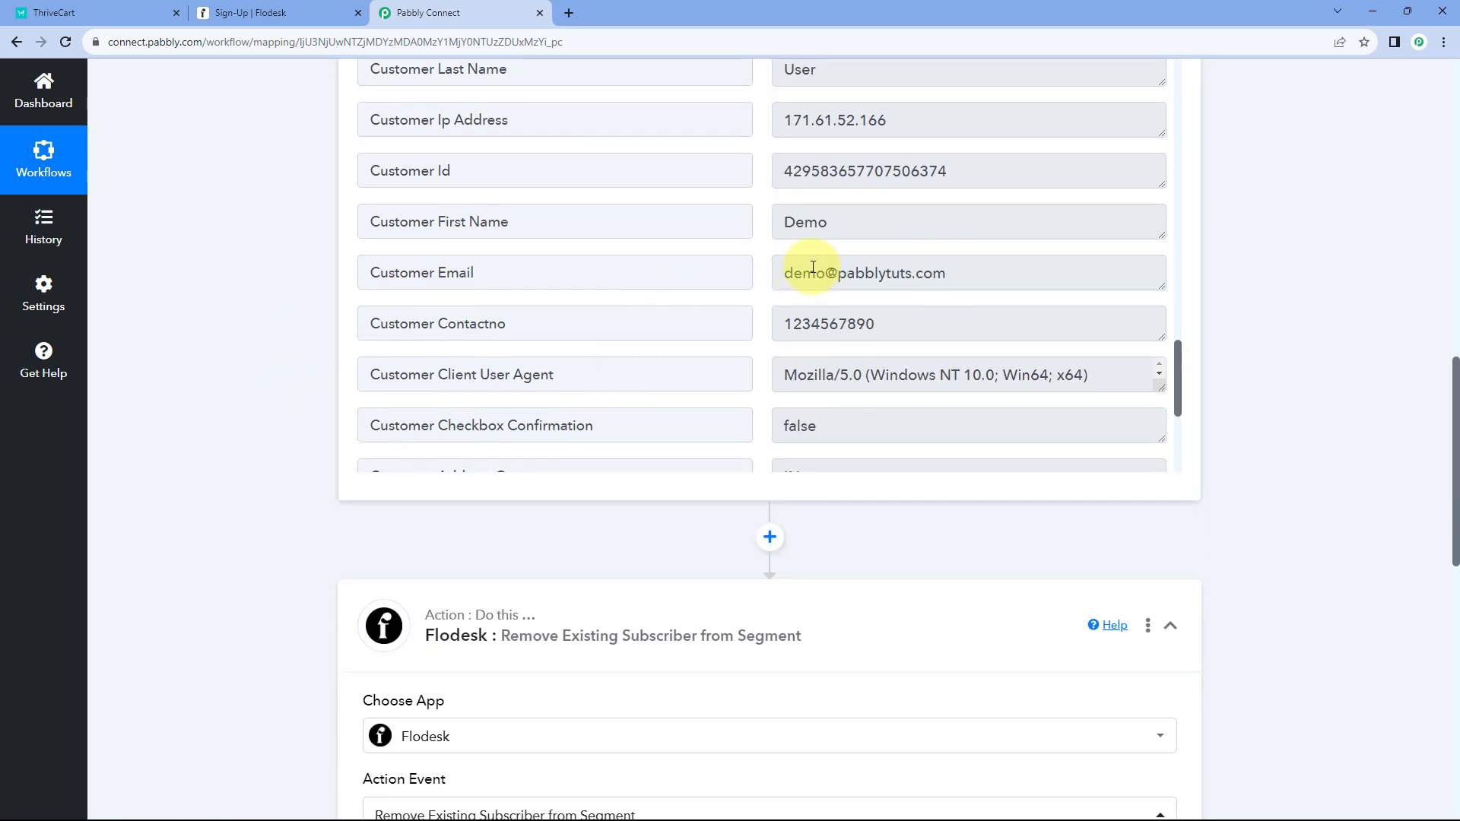
scroll(239, 382, "down", 9)
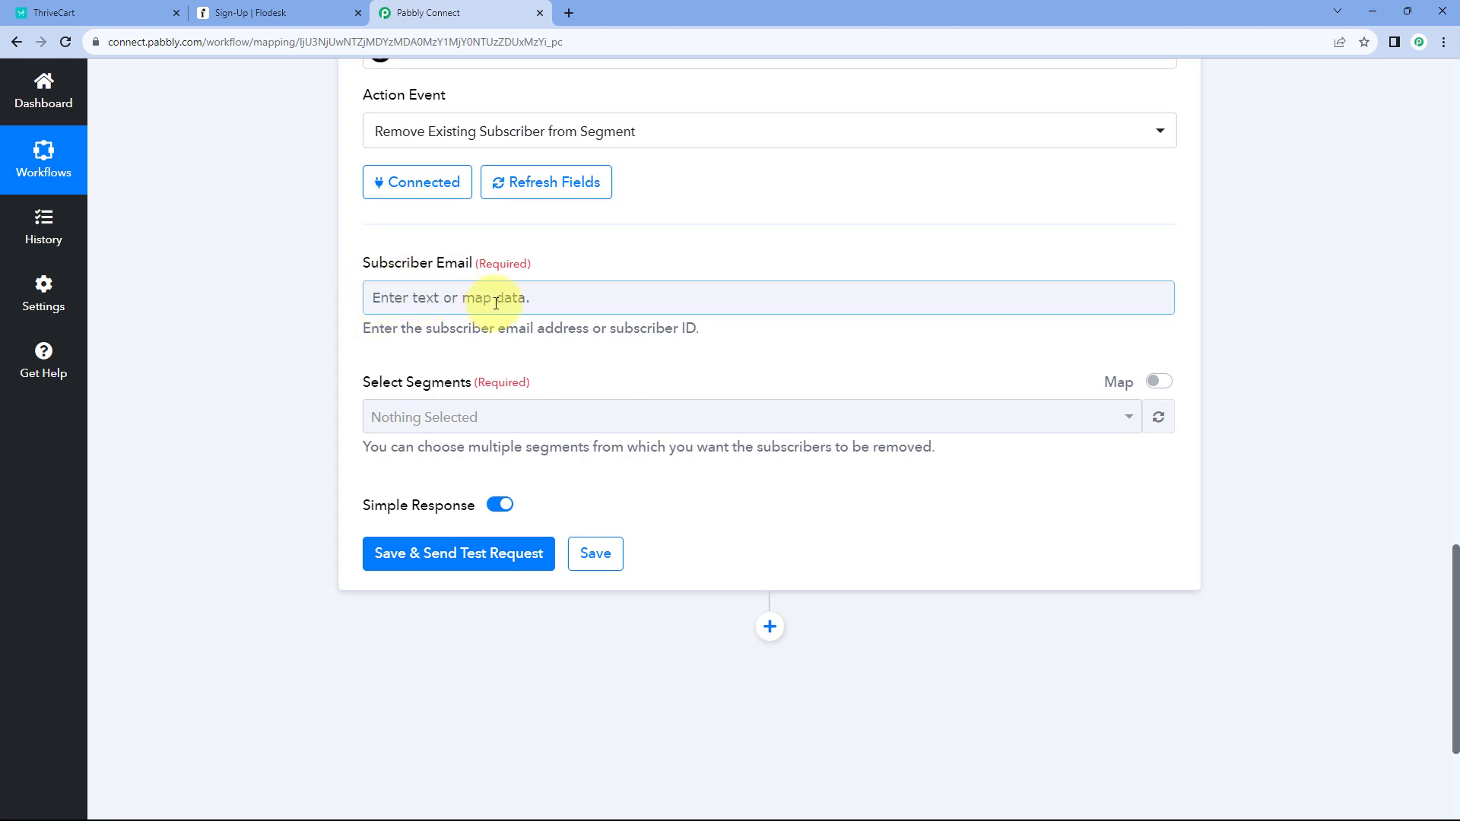
- Map ThriveCart: Product Purchase's Customer Email into the Flodesk Subscriber Email field
left_click(418, 294)
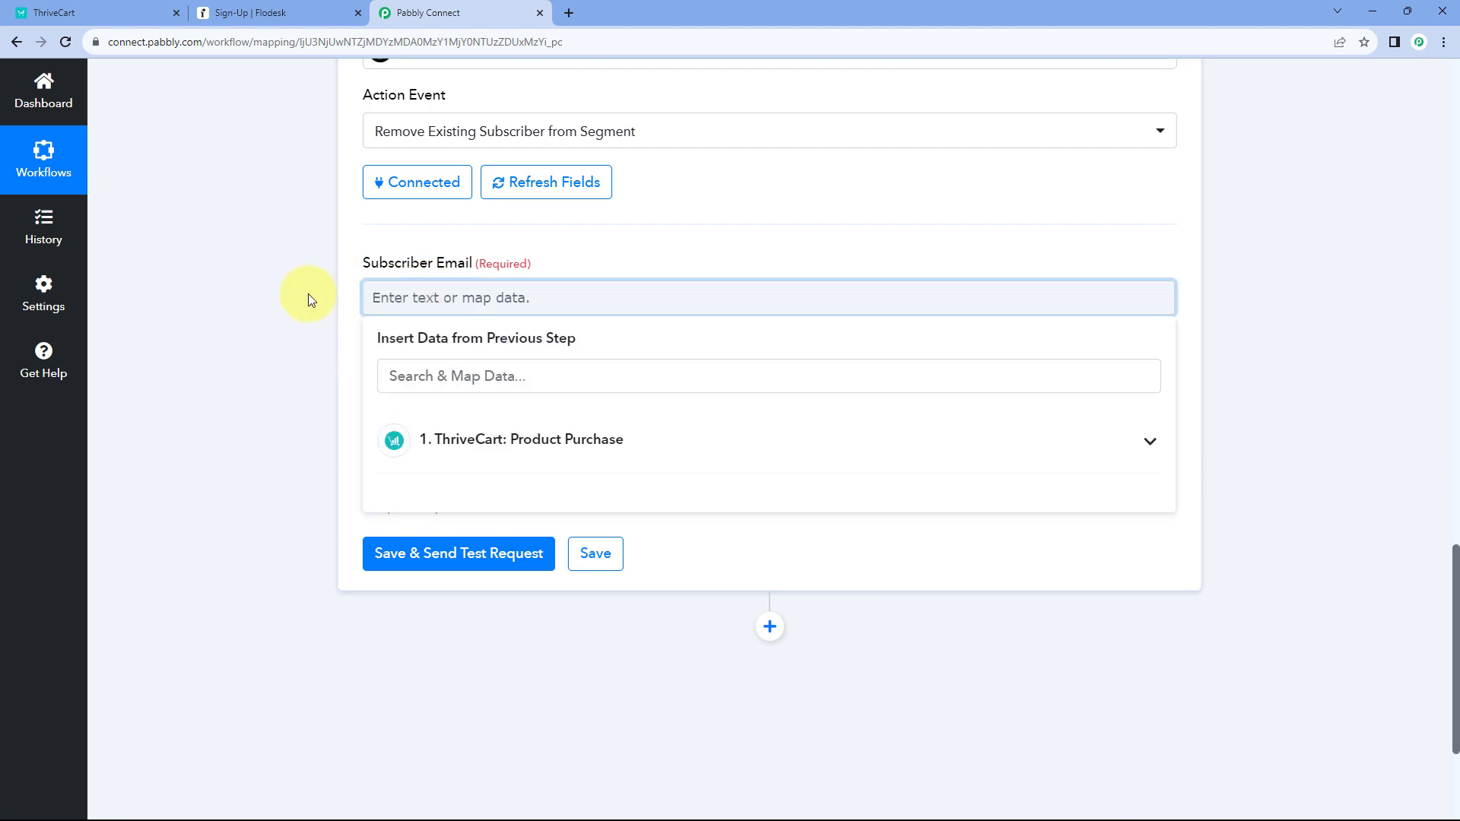
scroll(318, 289, "down", 2)
left_click(621, 298)
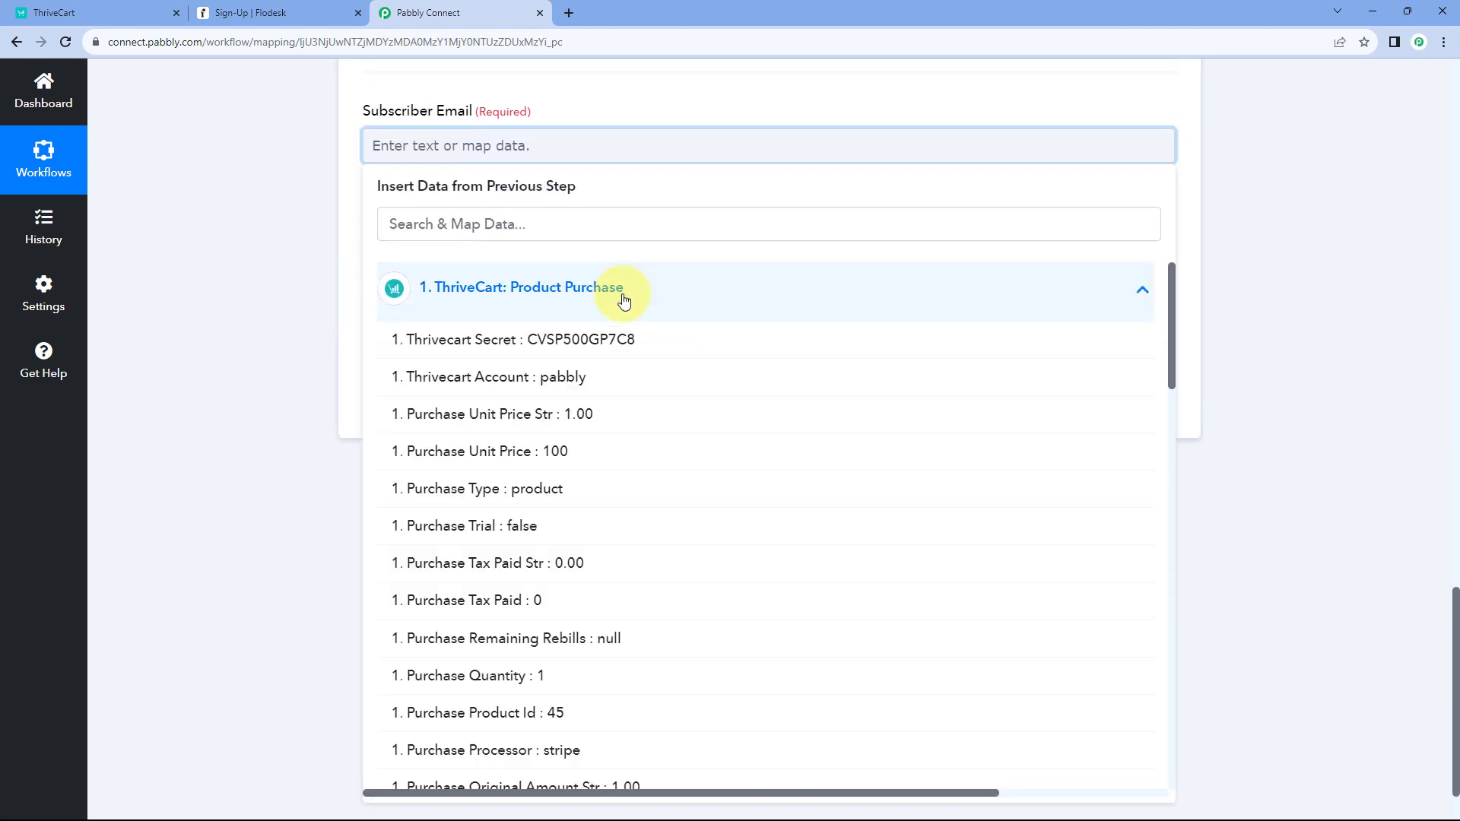
scroll(268, 342, "down", 1)
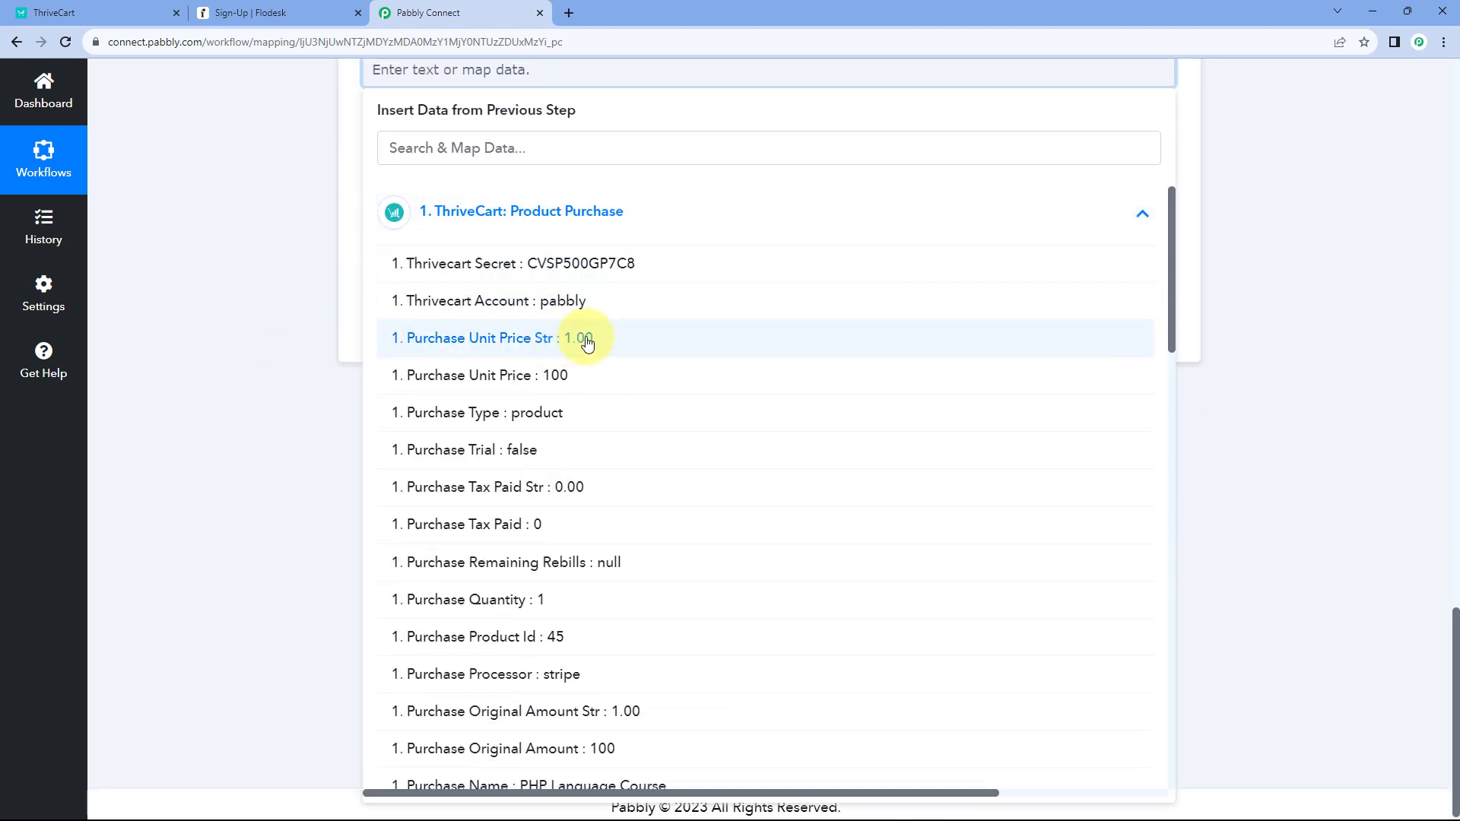
scroll(612, 342, "down", 4)
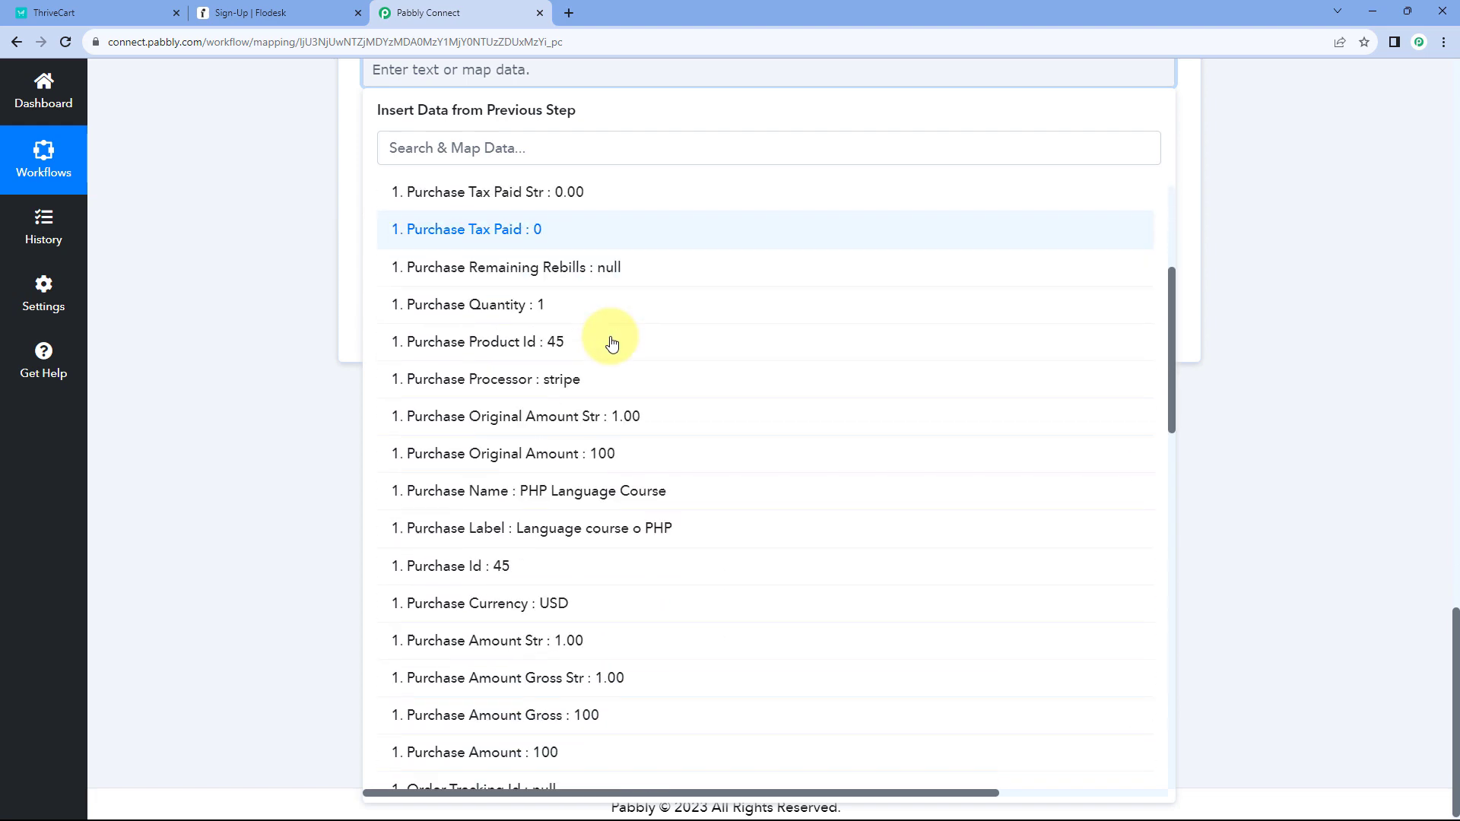
scroll(612, 344, "down", 10)
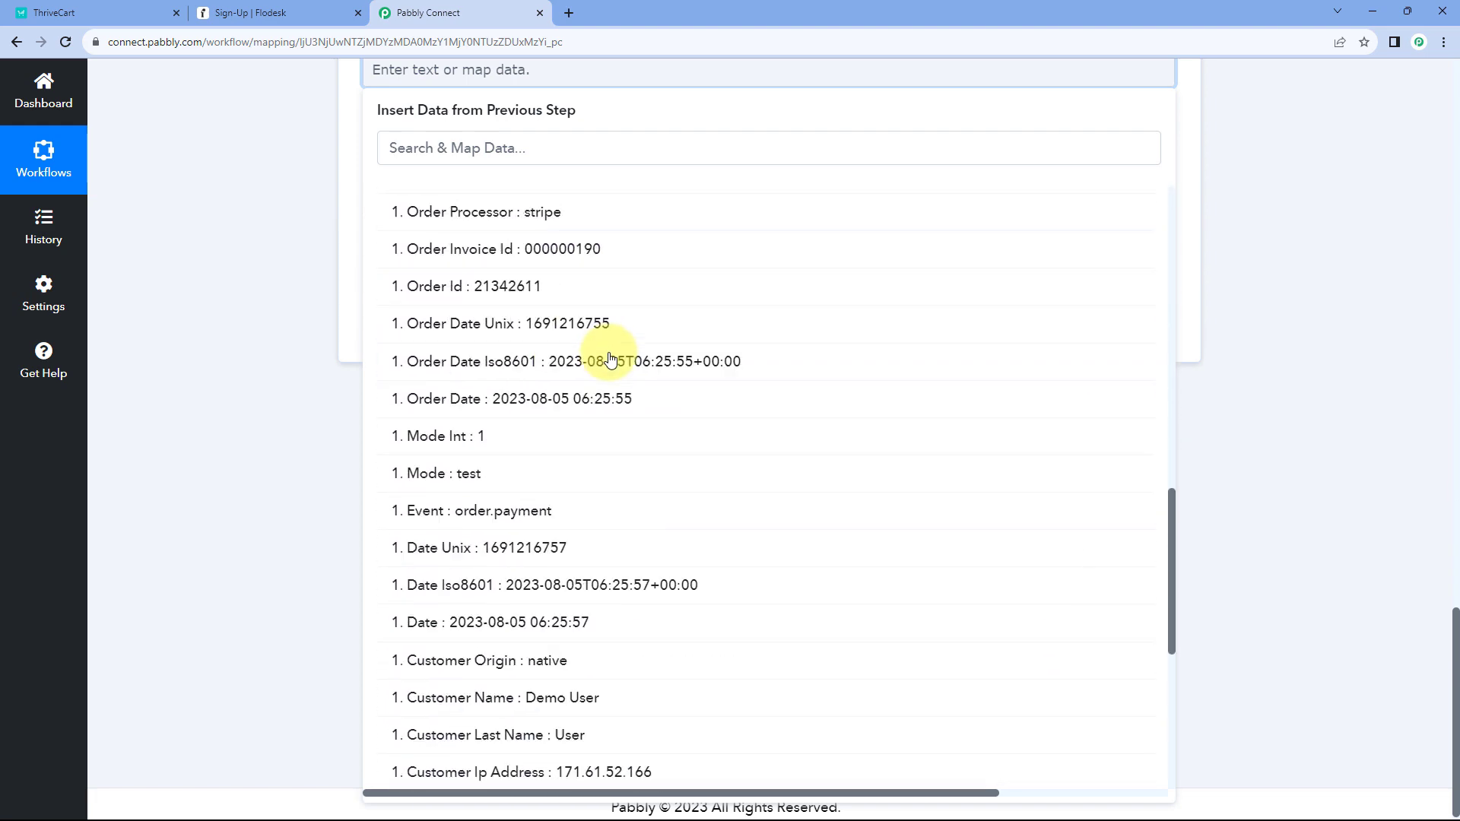
scroll(613, 359, "down", 5)
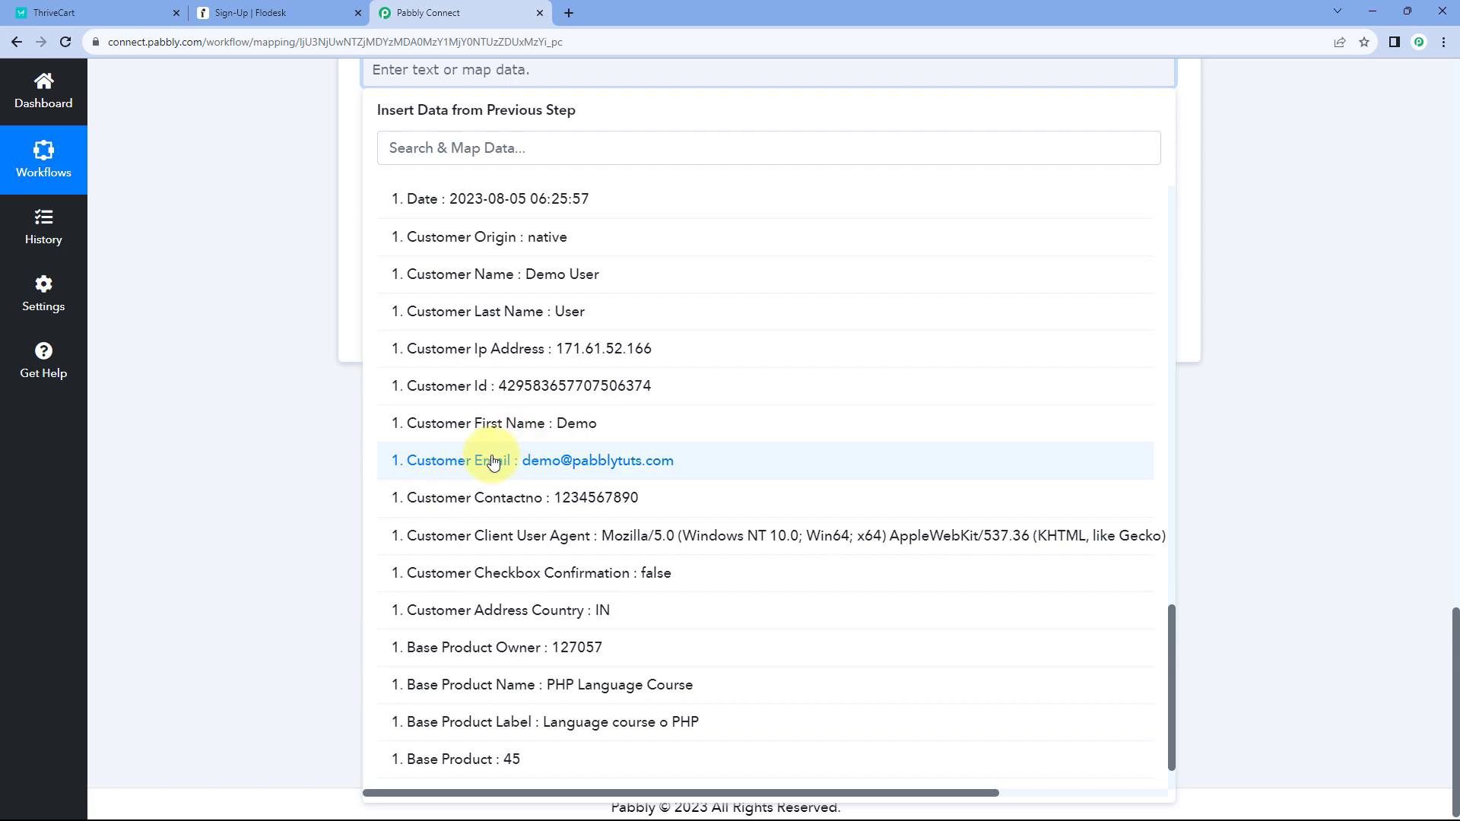
left_click(493, 461)
scroll(335, 342, "up", 2)
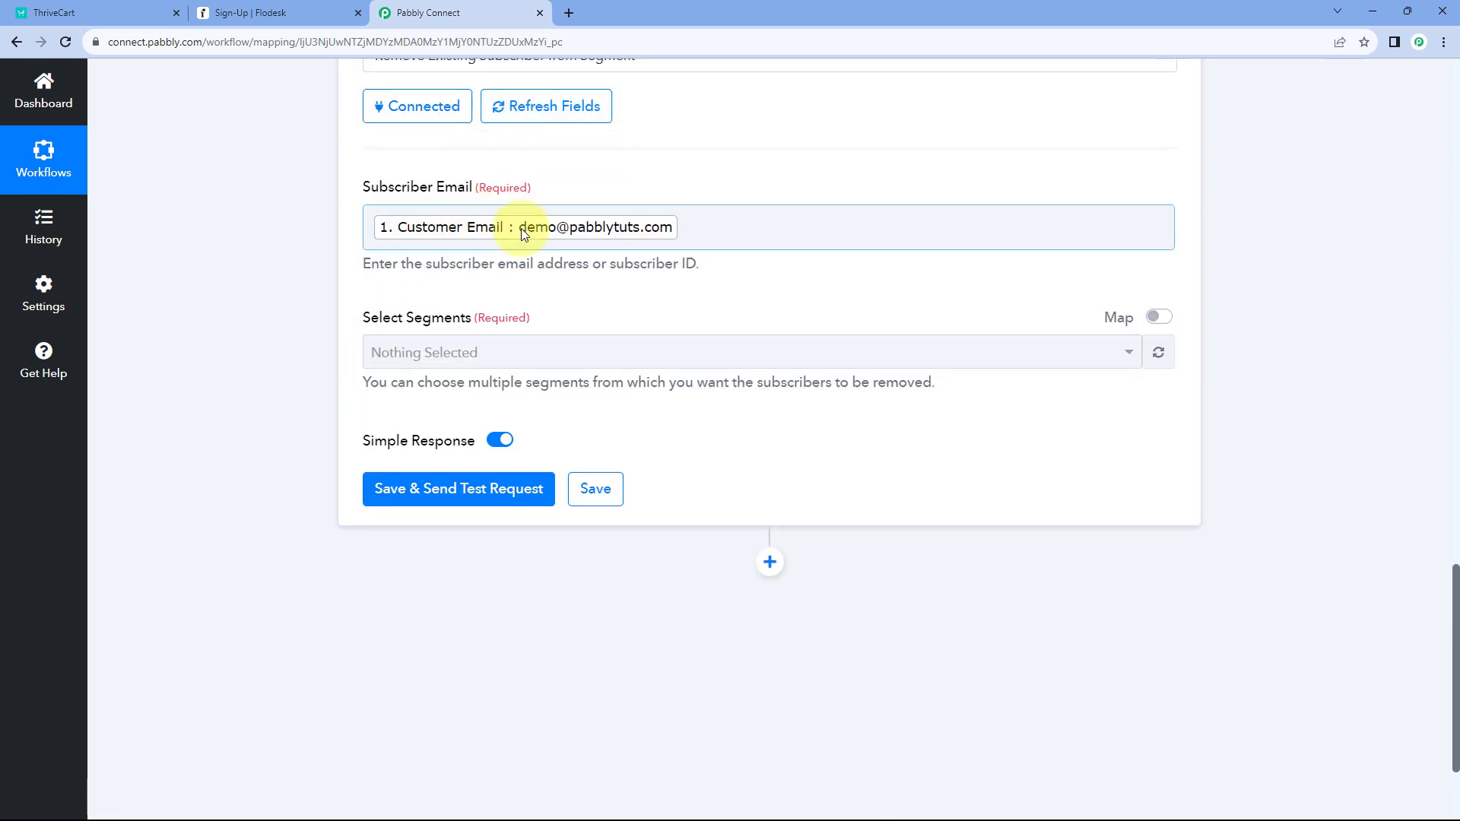
- Check the ThriveCart checkout and Flodesk Sign-Up tabs, then return to the workflow
left_click(113, 9)
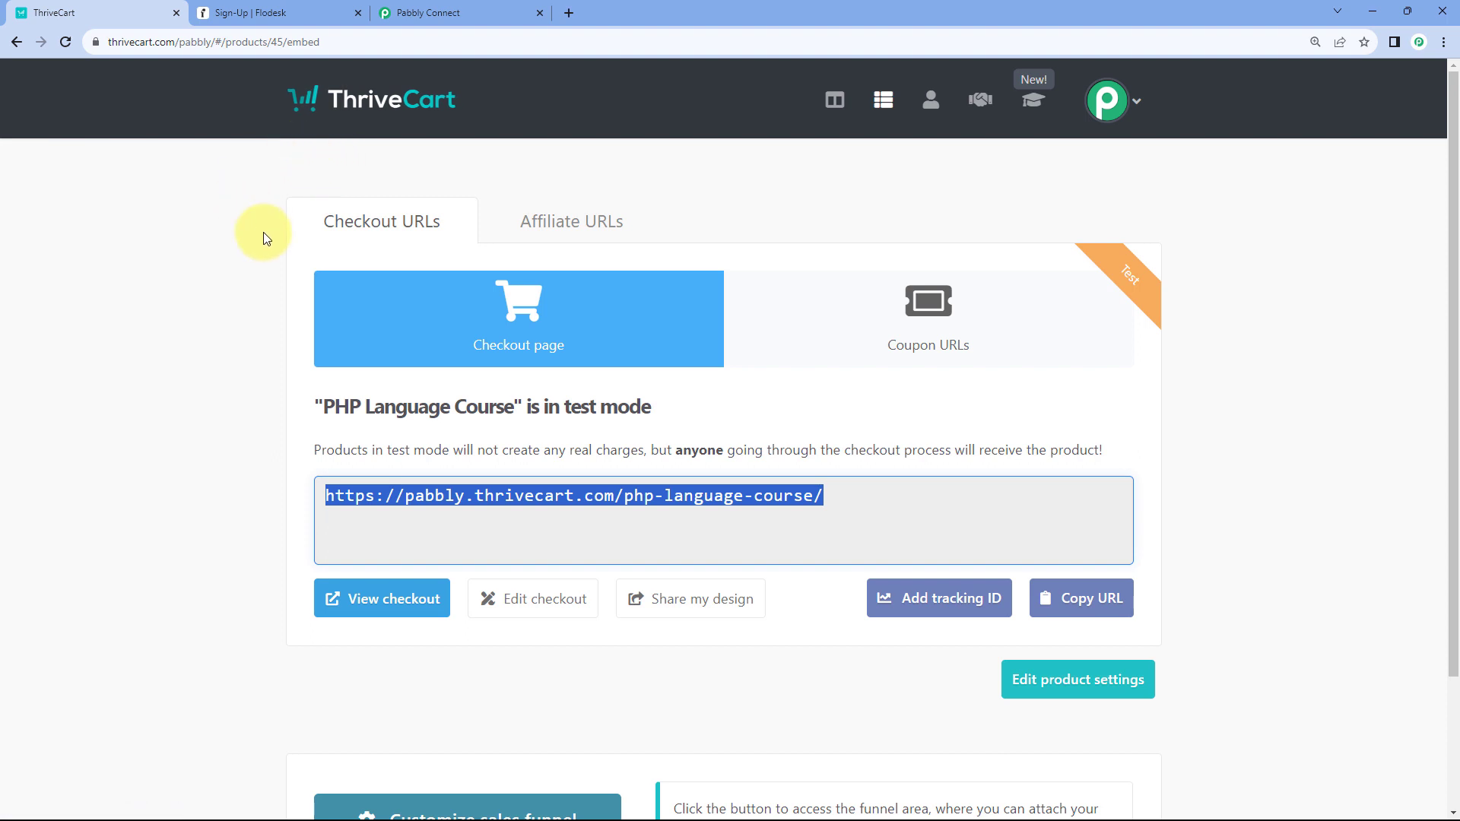
left_click(300, 12)
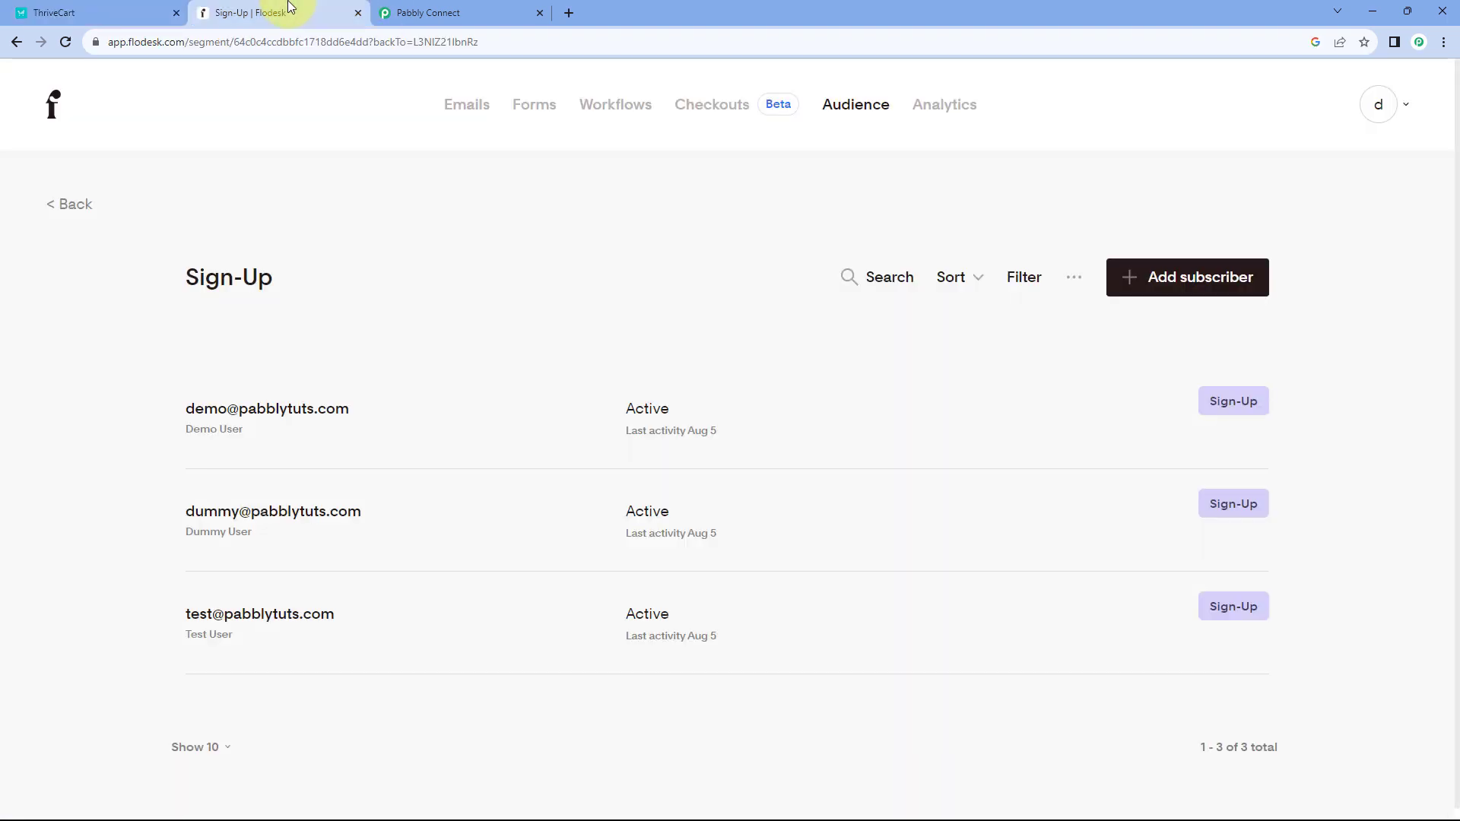
left_click(502, 12)
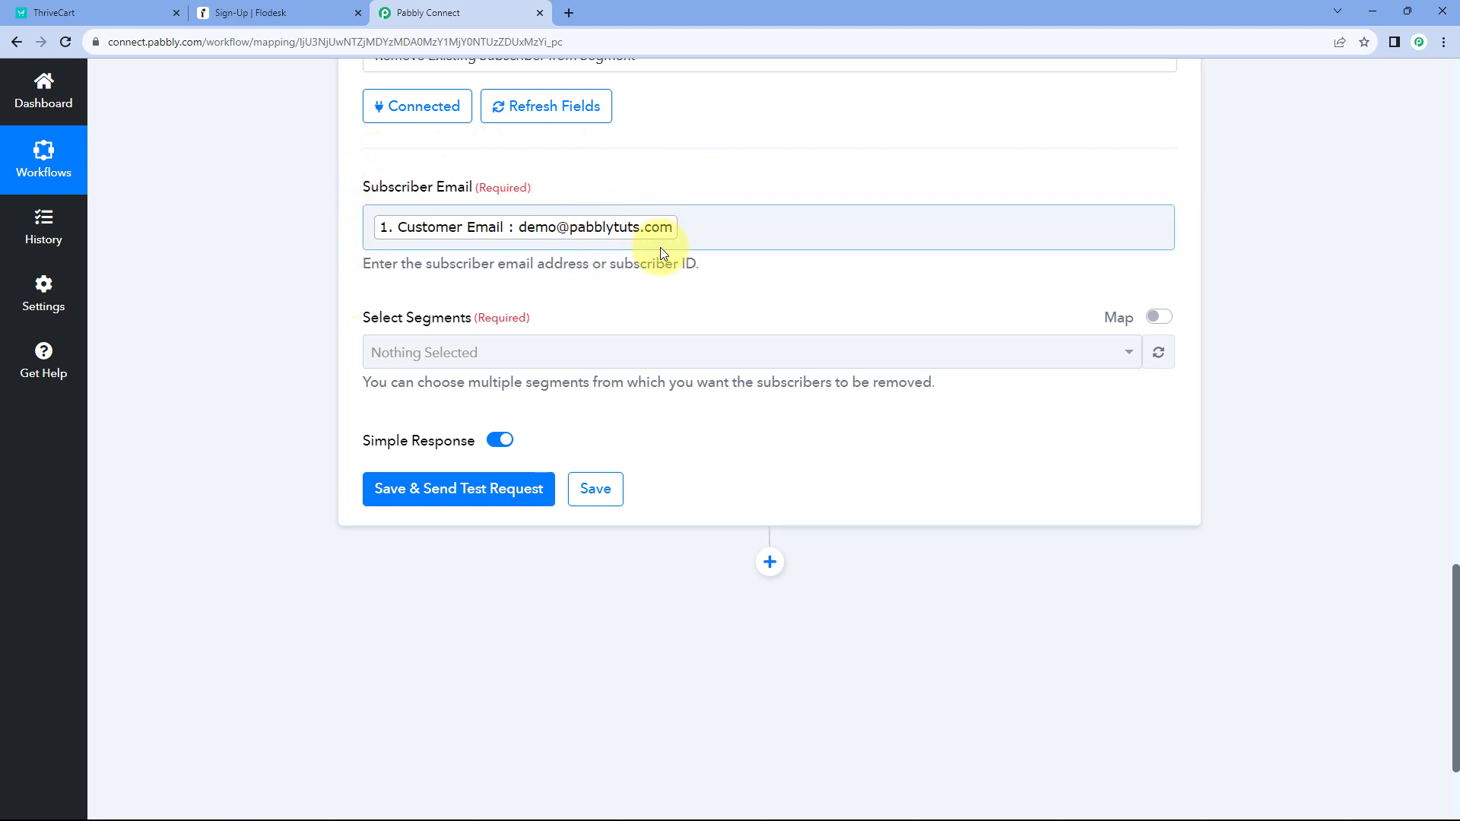
- Set Select Segments to Sign-Up only, deselecting Typeform Leads, MailerLite Leads and ThriveCart Customers
left_click(578, 355)
scroll(336, 312, "down", 3)
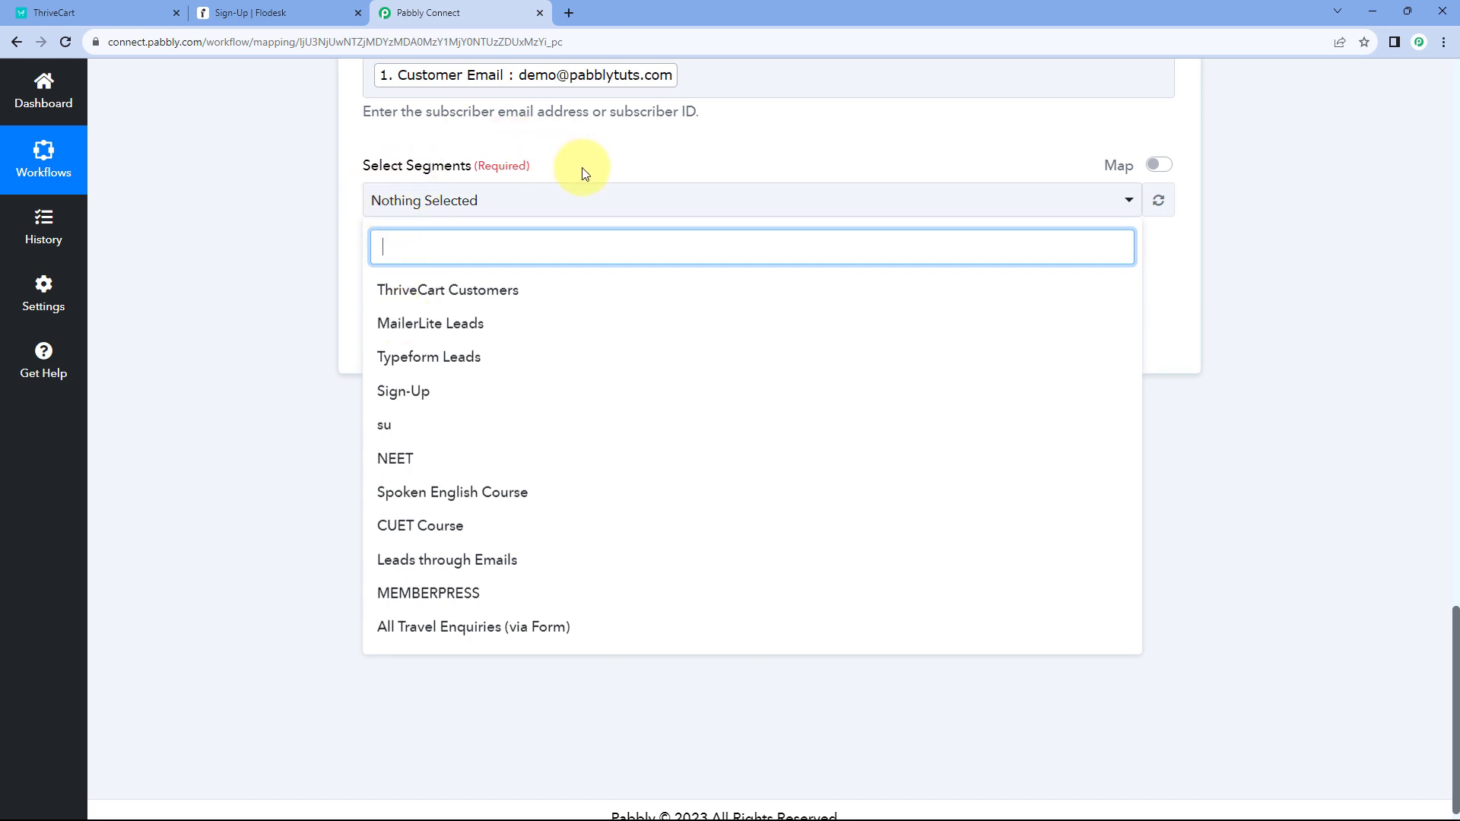
left_click(320, 10)
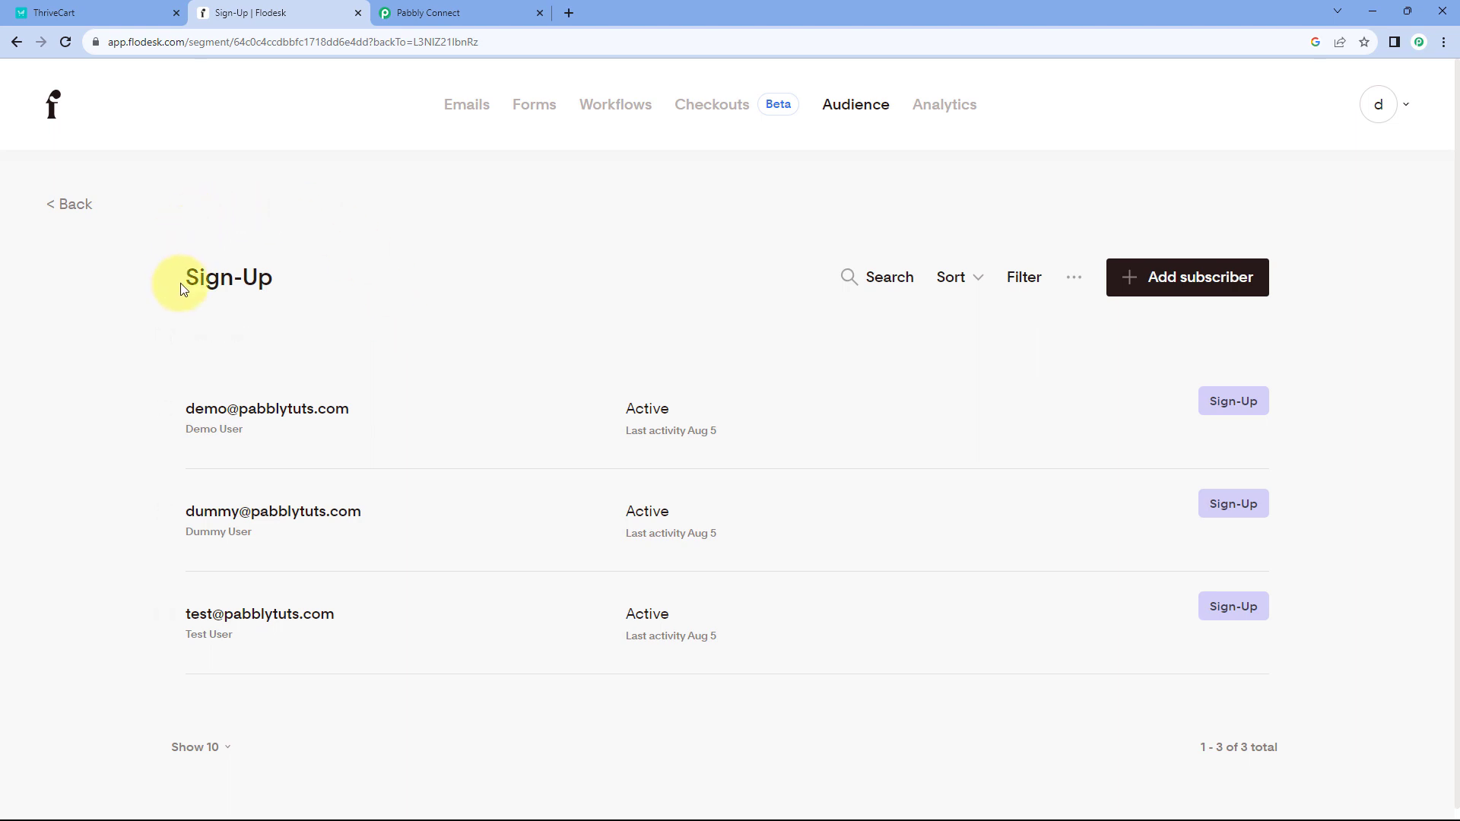
left_click(456, 13)
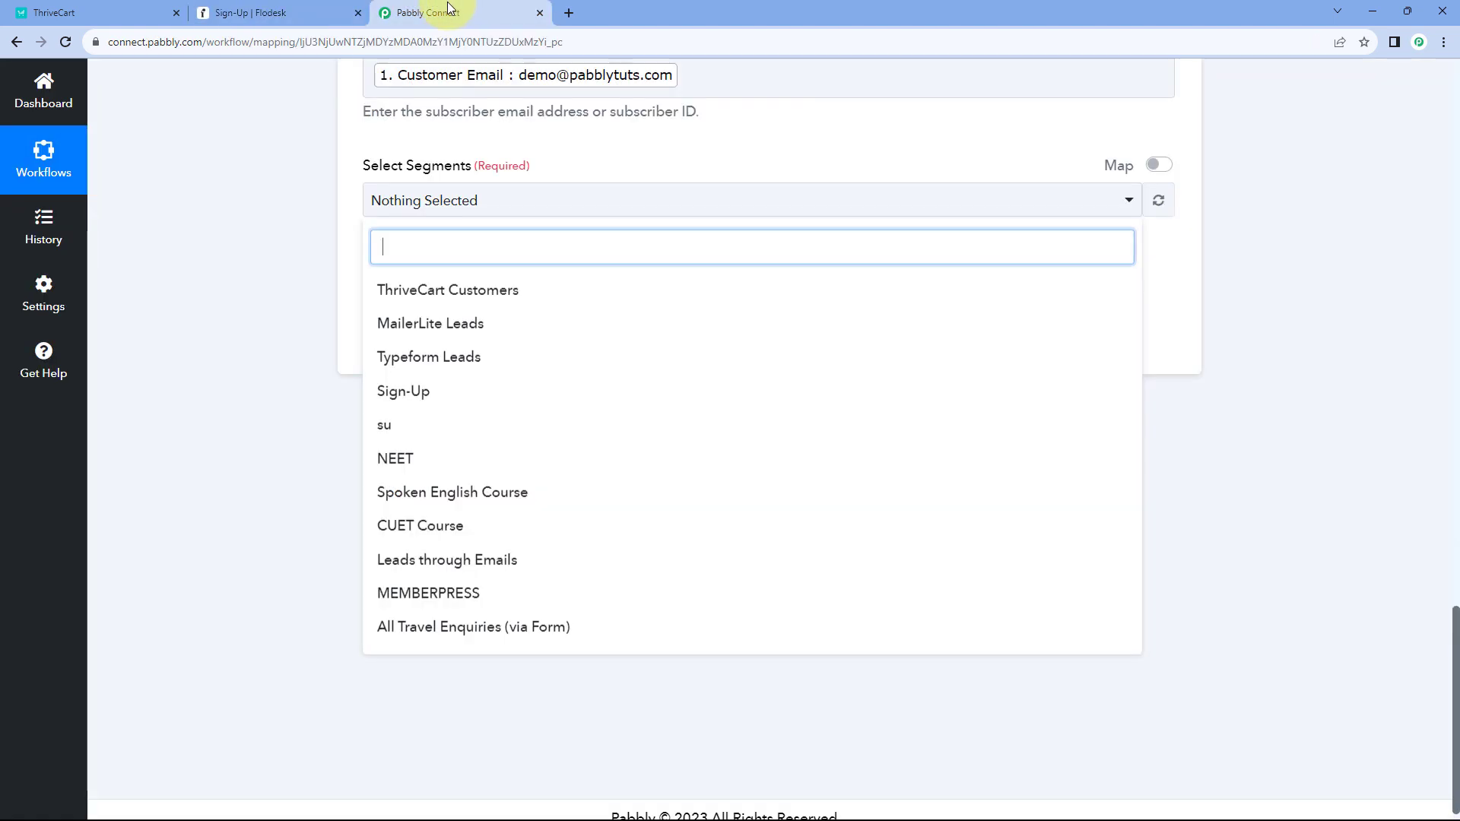
left_click(399, 392)
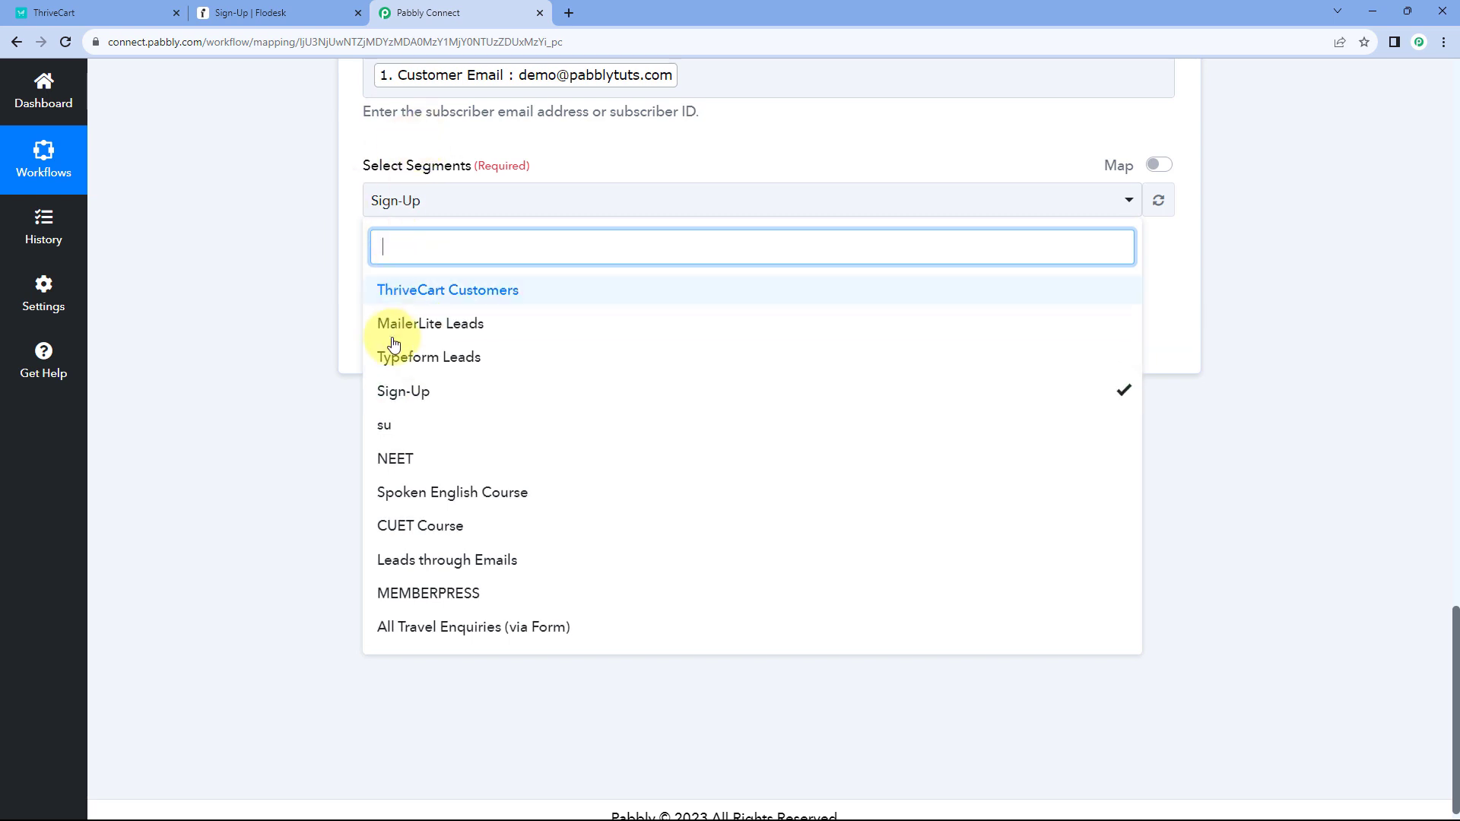
left_click(454, 361)
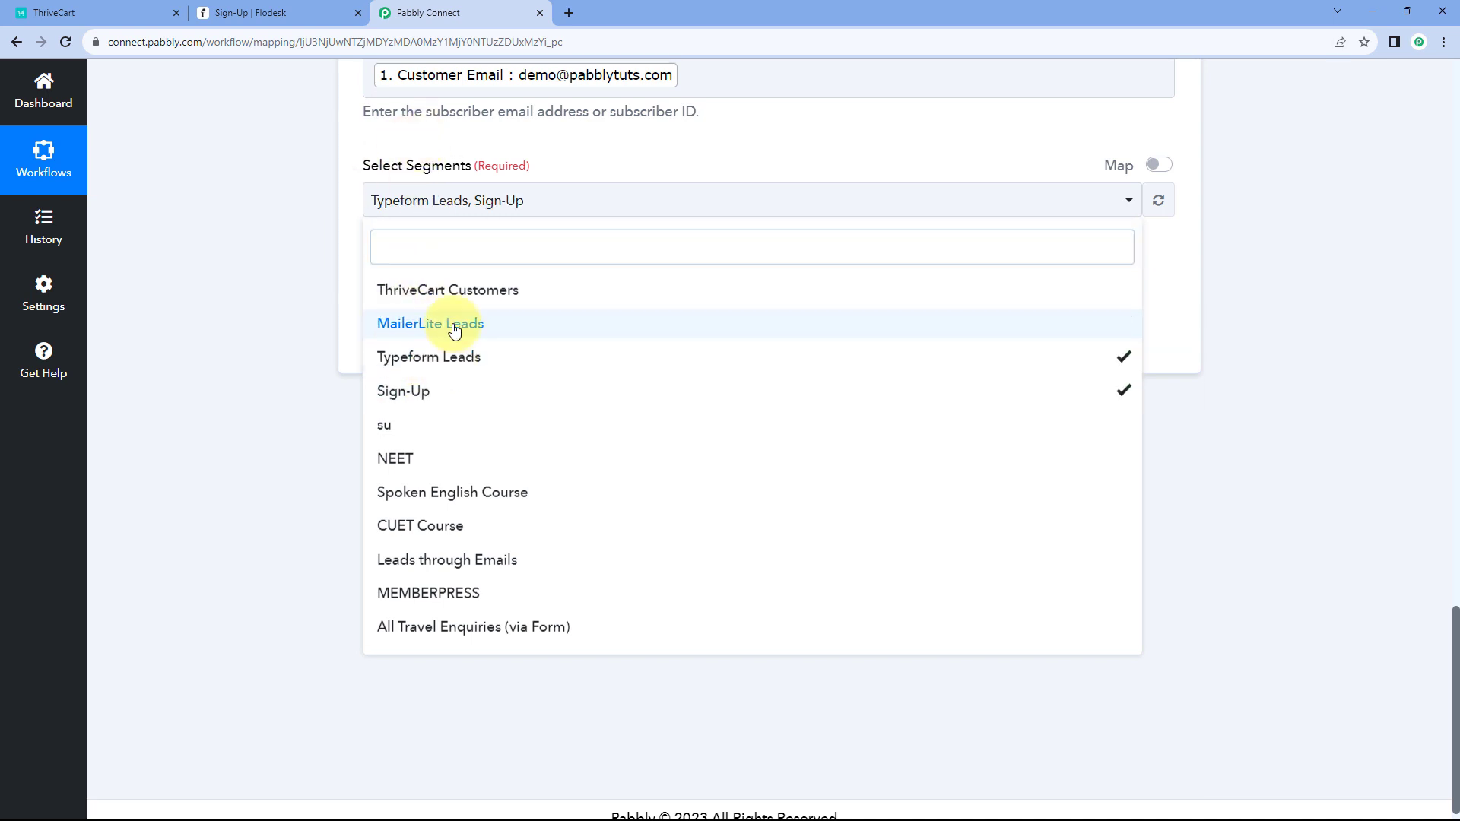
left_click(455, 325)
left_click(455, 292)
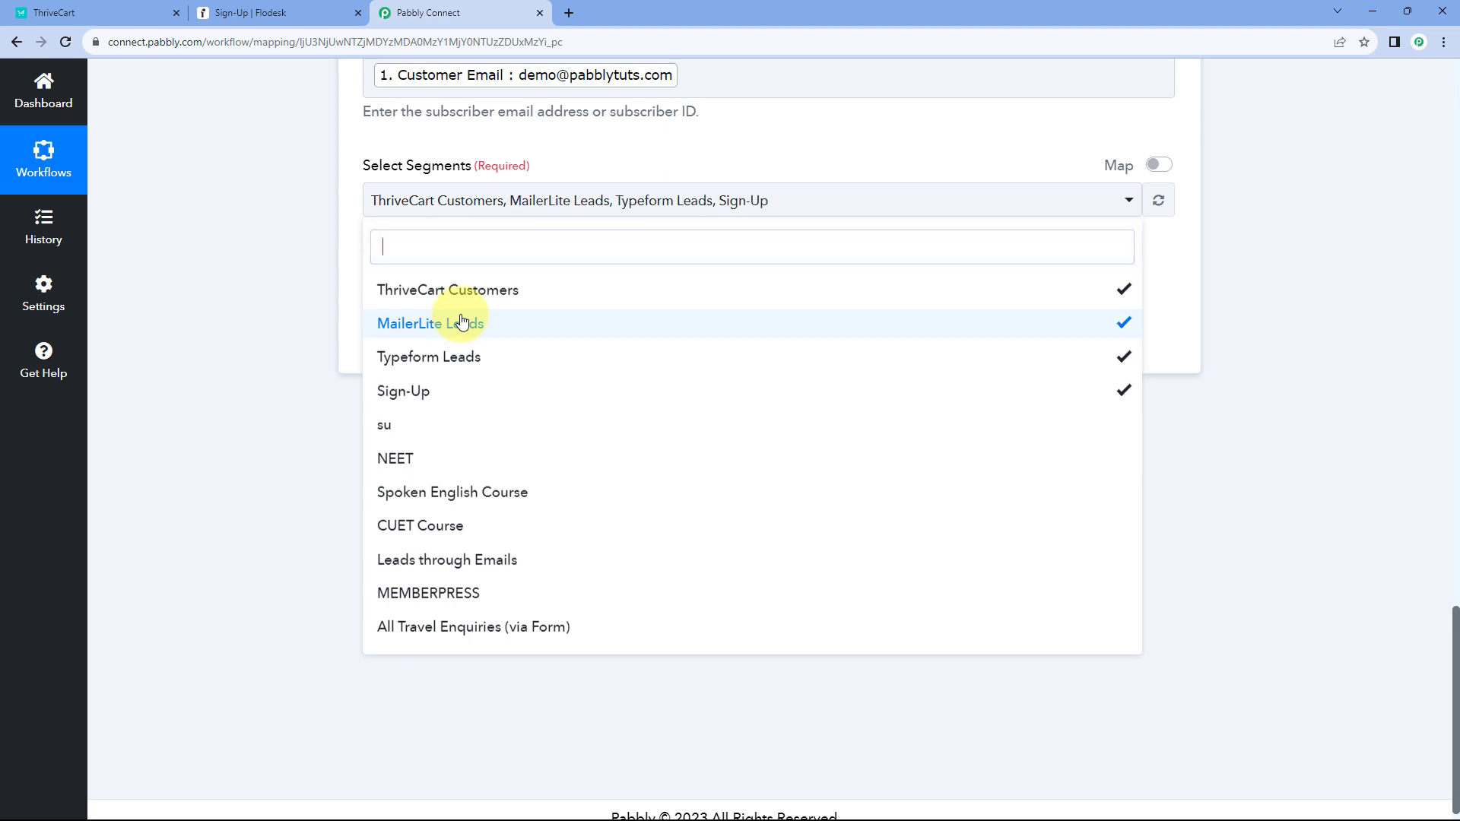
left_click(459, 321)
left_click(458, 291)
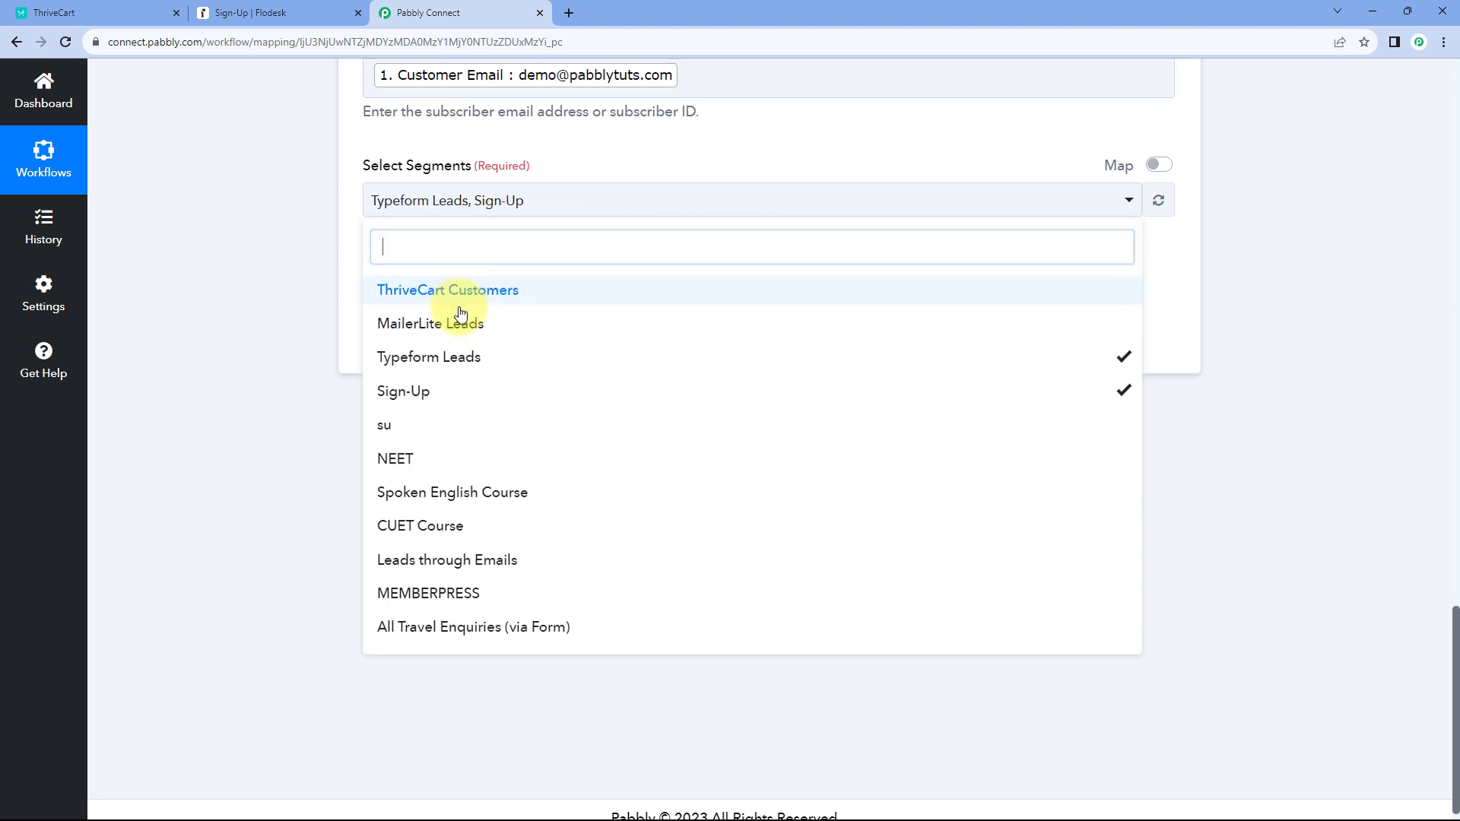
left_click(464, 357)
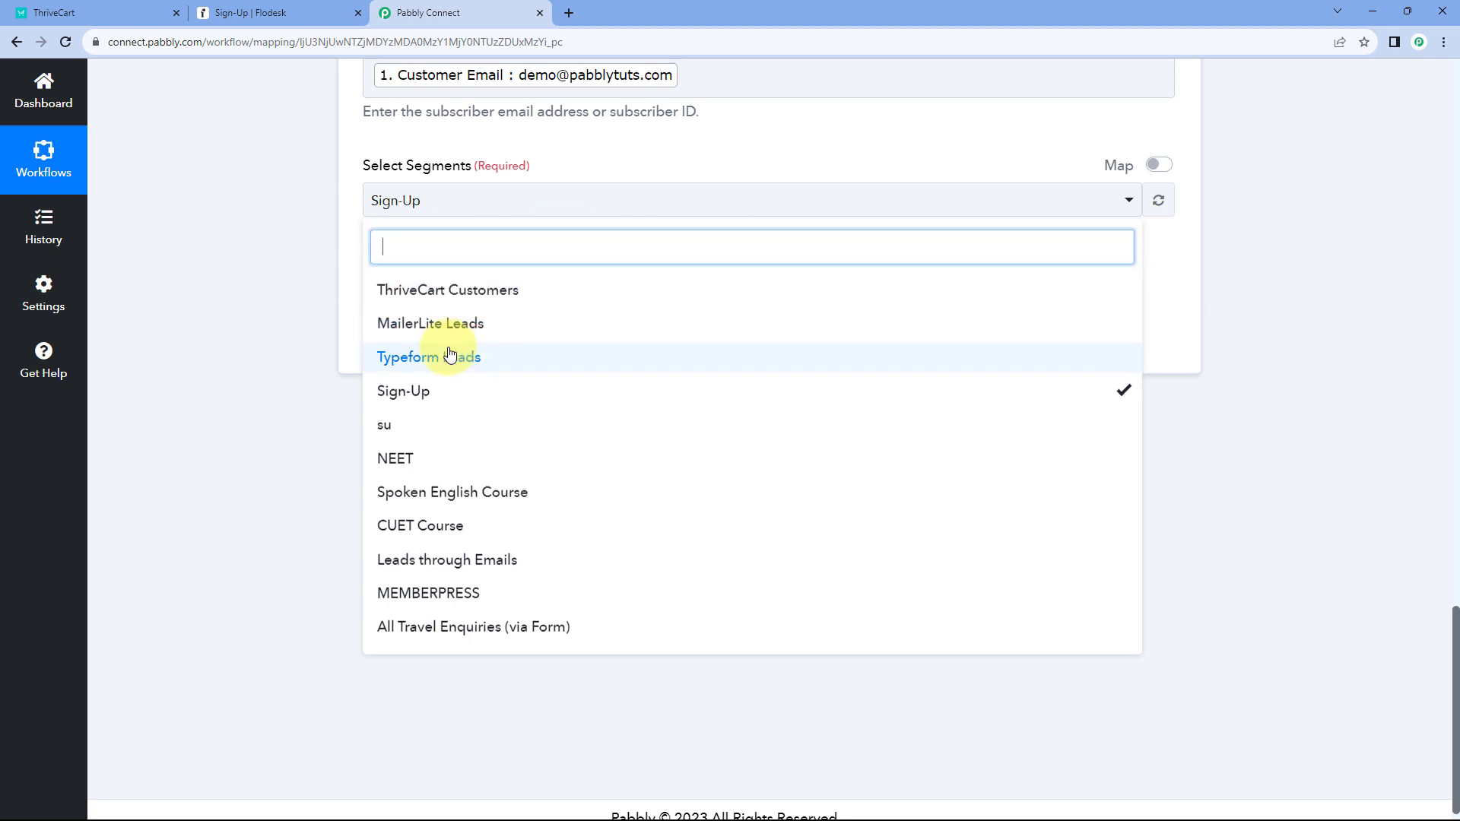
left_click(317, 305)
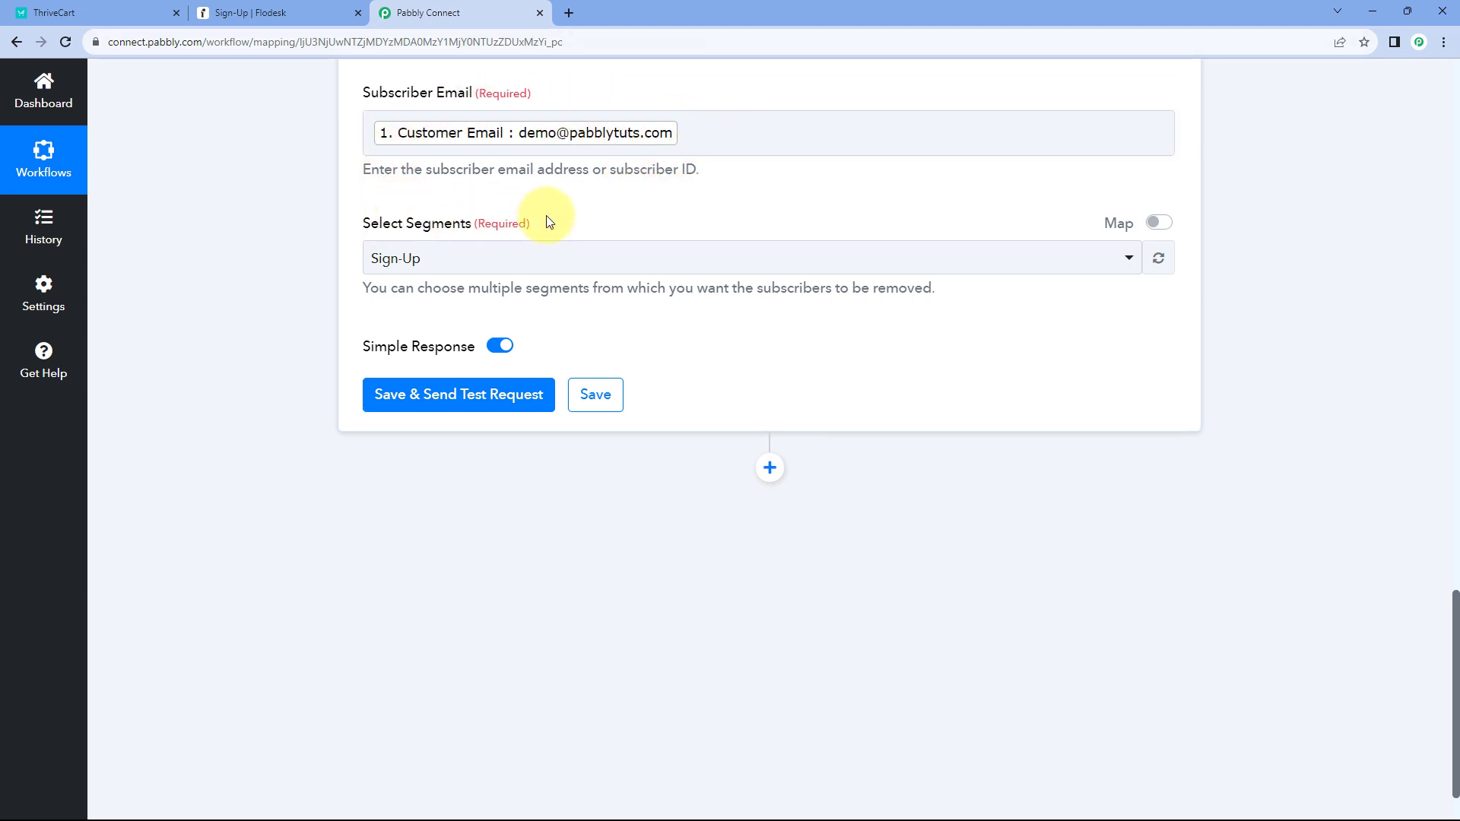
- Save and test the removal step, reviewing the response's subscriber Id, active status and manual source
left_click(437, 394)
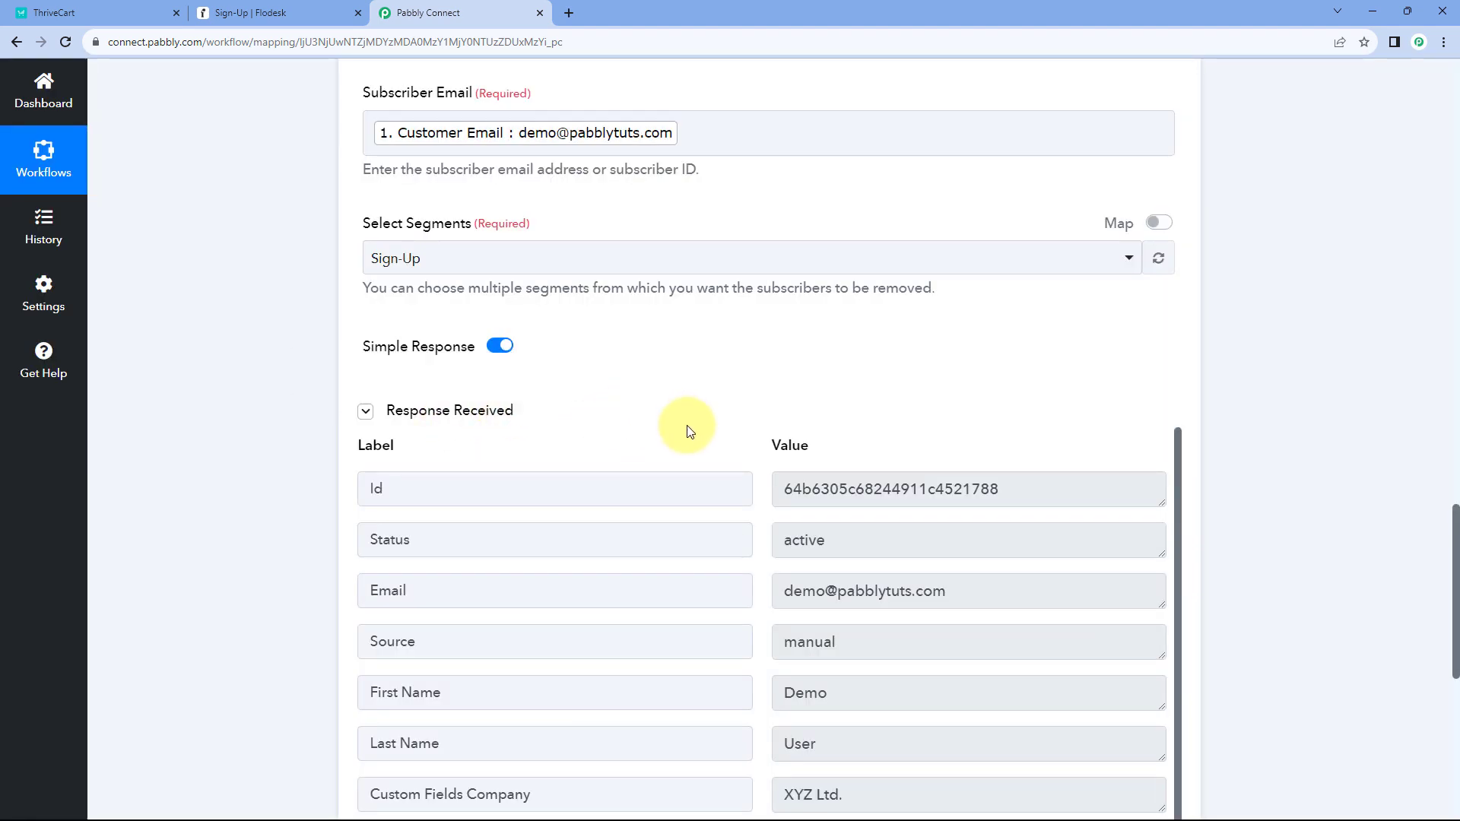
scroll(733, 389, "down", 2)
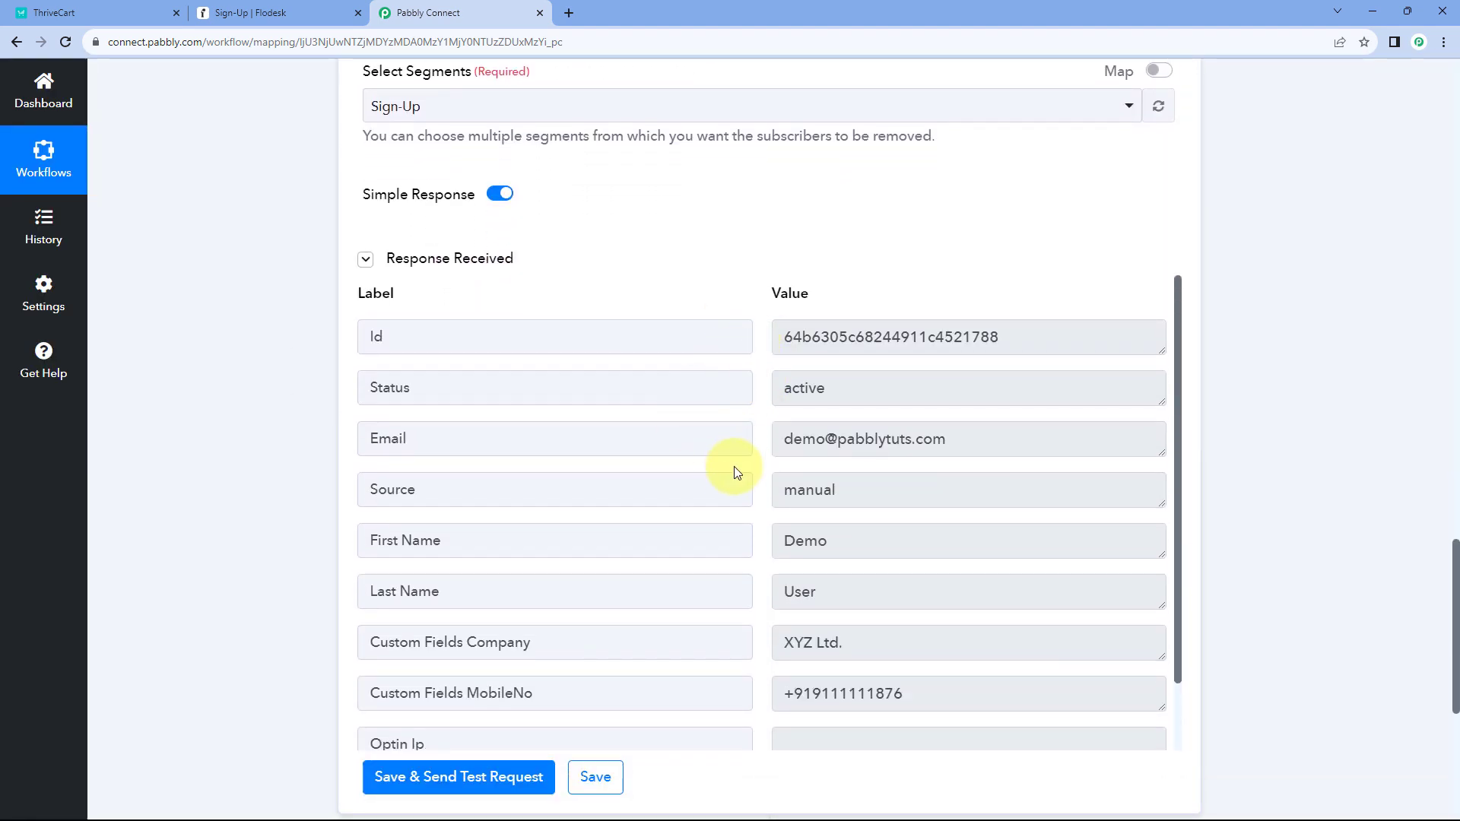
scroll(761, 466, "down", 3)
scroll(761, 464, "up", 2)
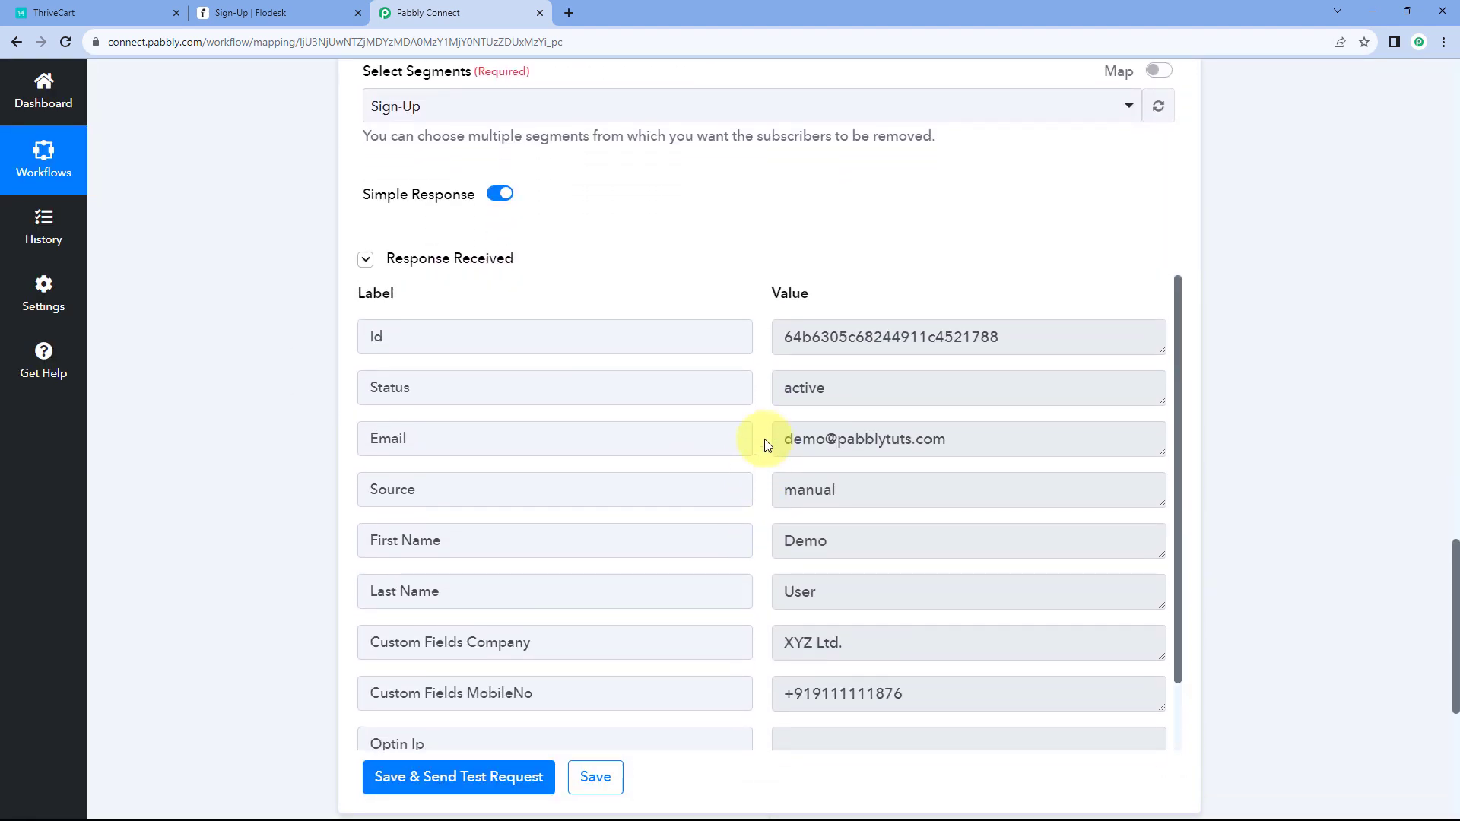
scroll(766, 445, "up", 6)
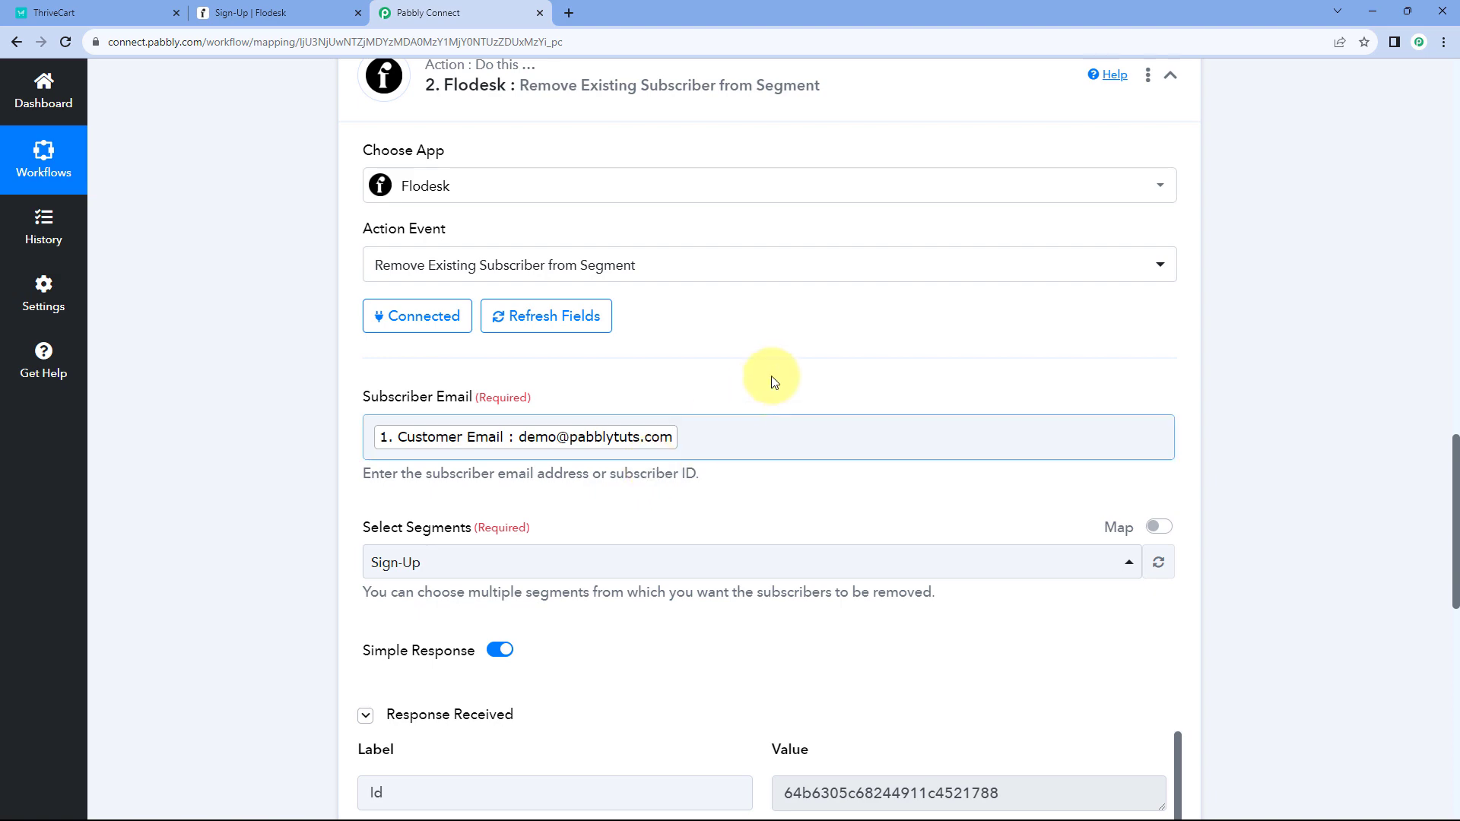
scroll(772, 381, "up", 10)
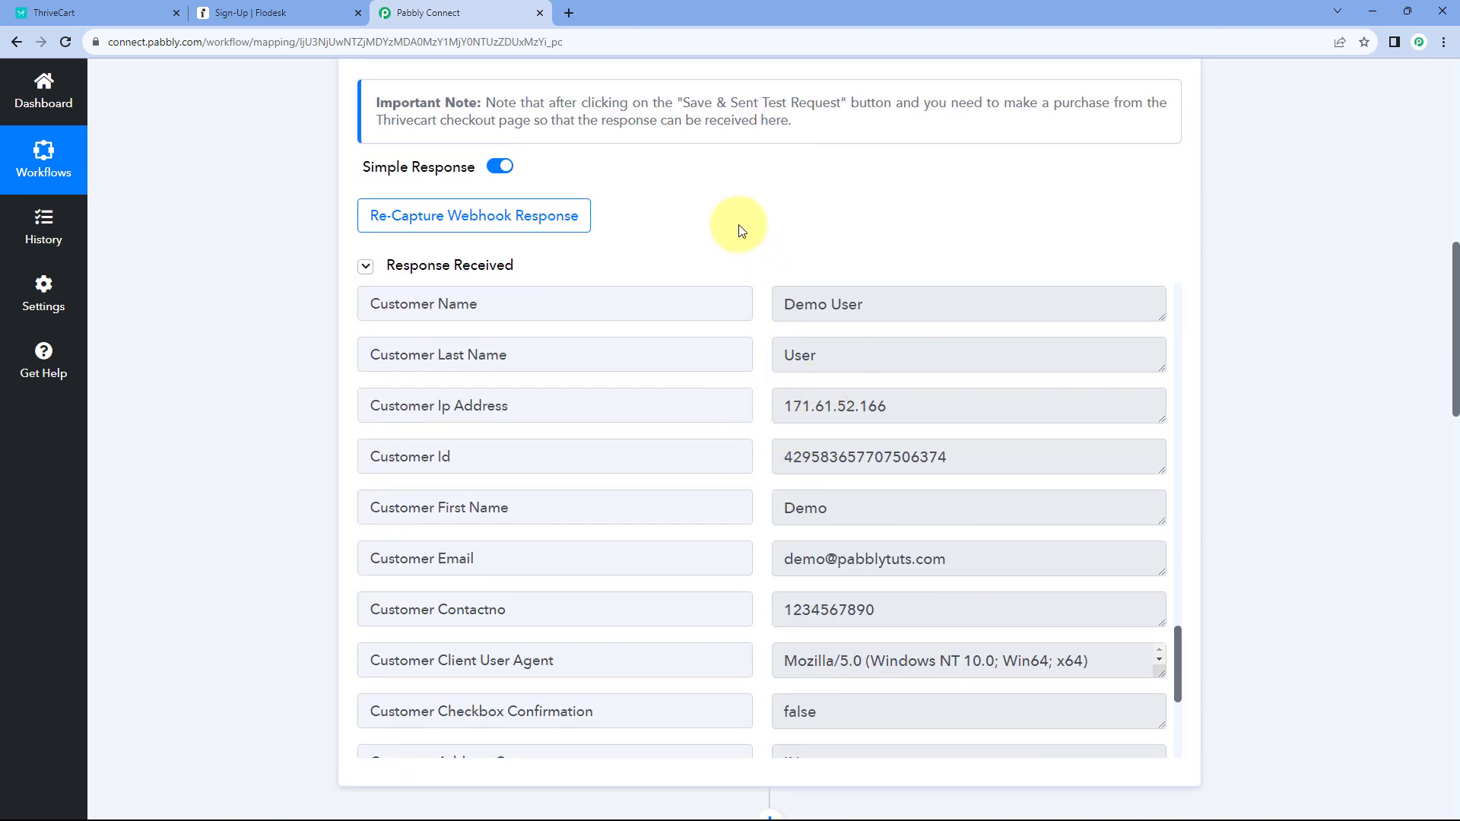
scroll(723, 237, "down", 2)
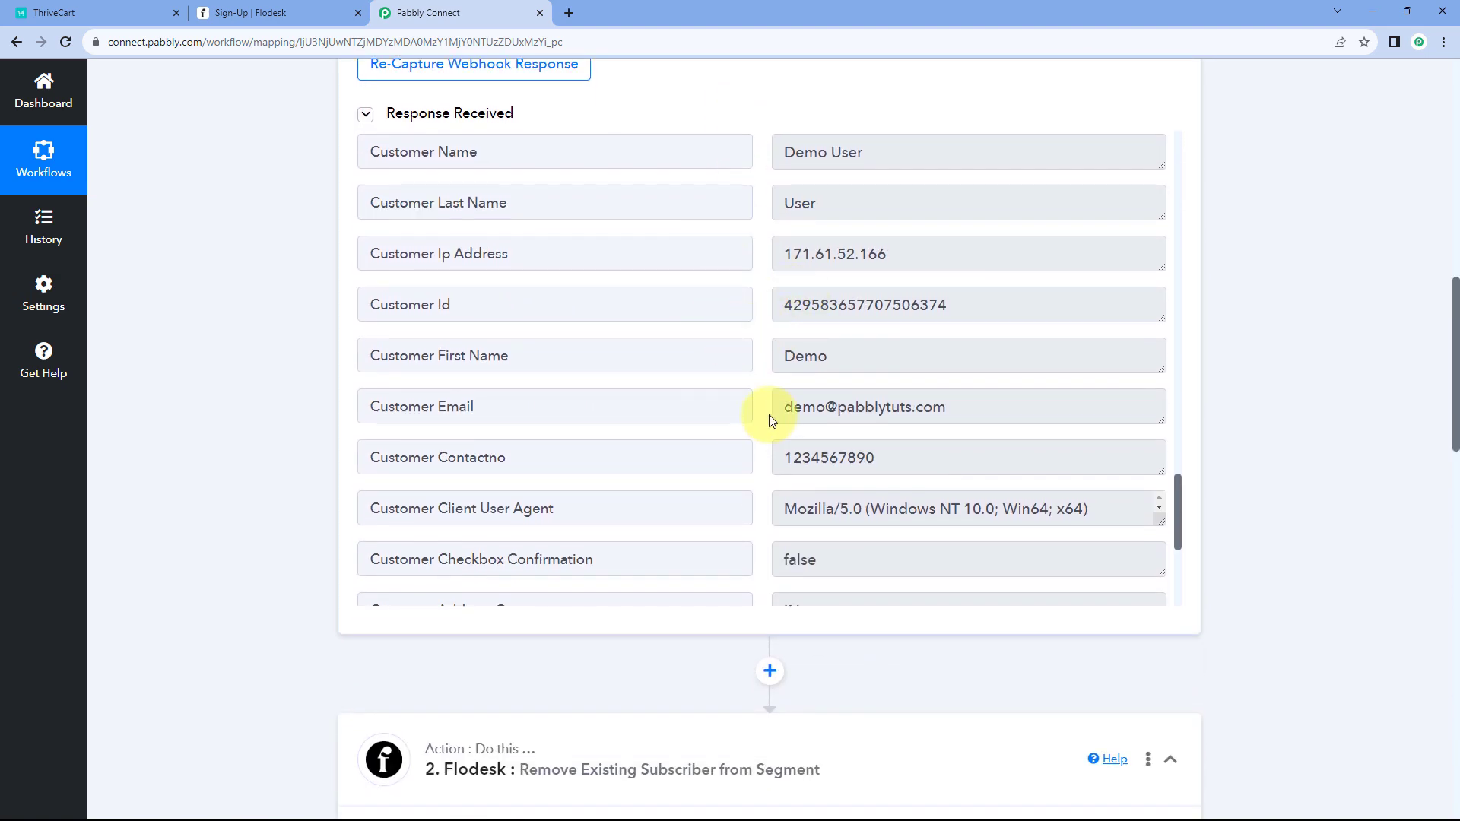
scroll(304, 413, "down", 14)
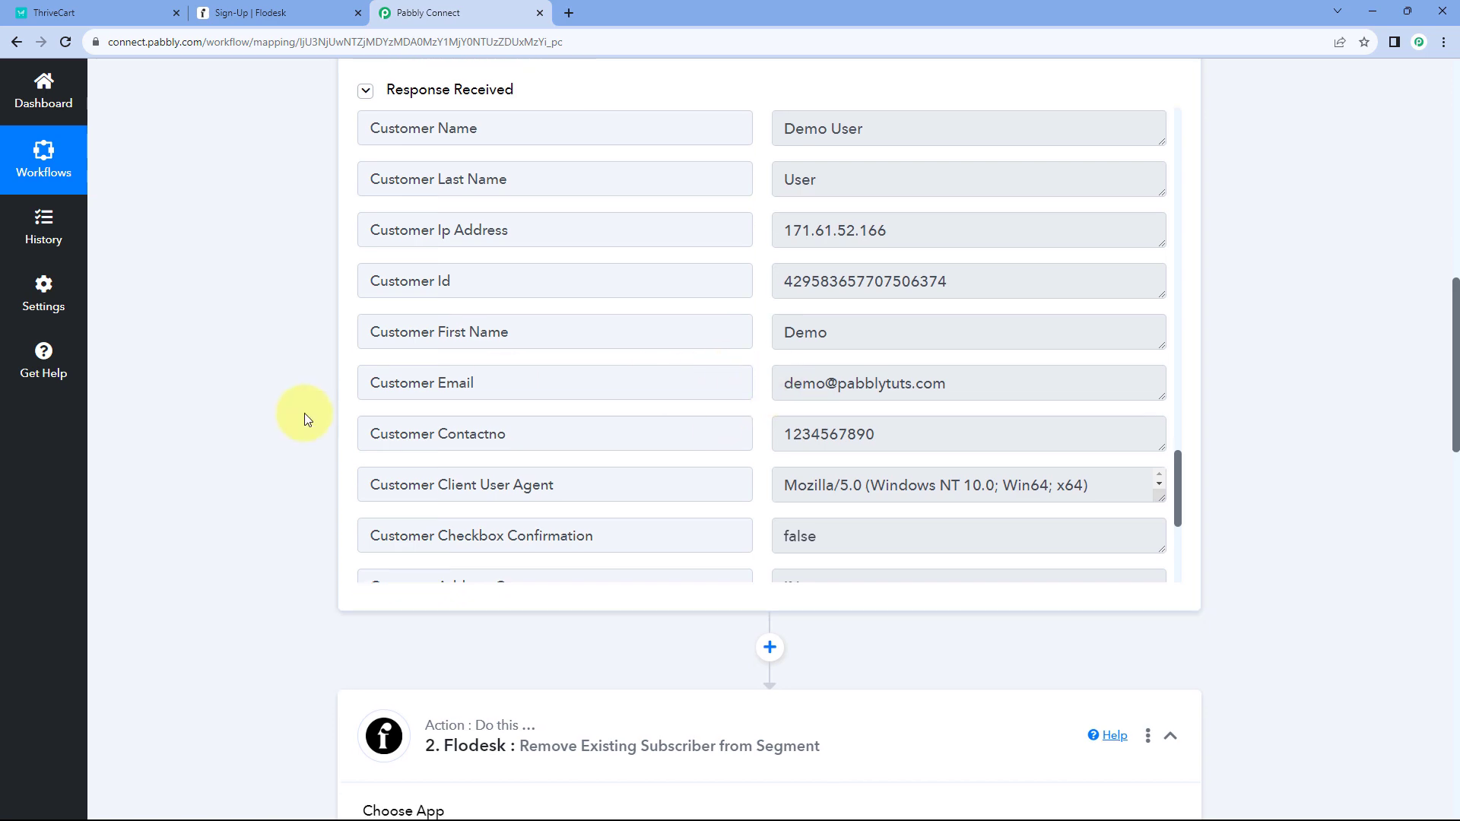
scroll(417, 335, "up", 2)
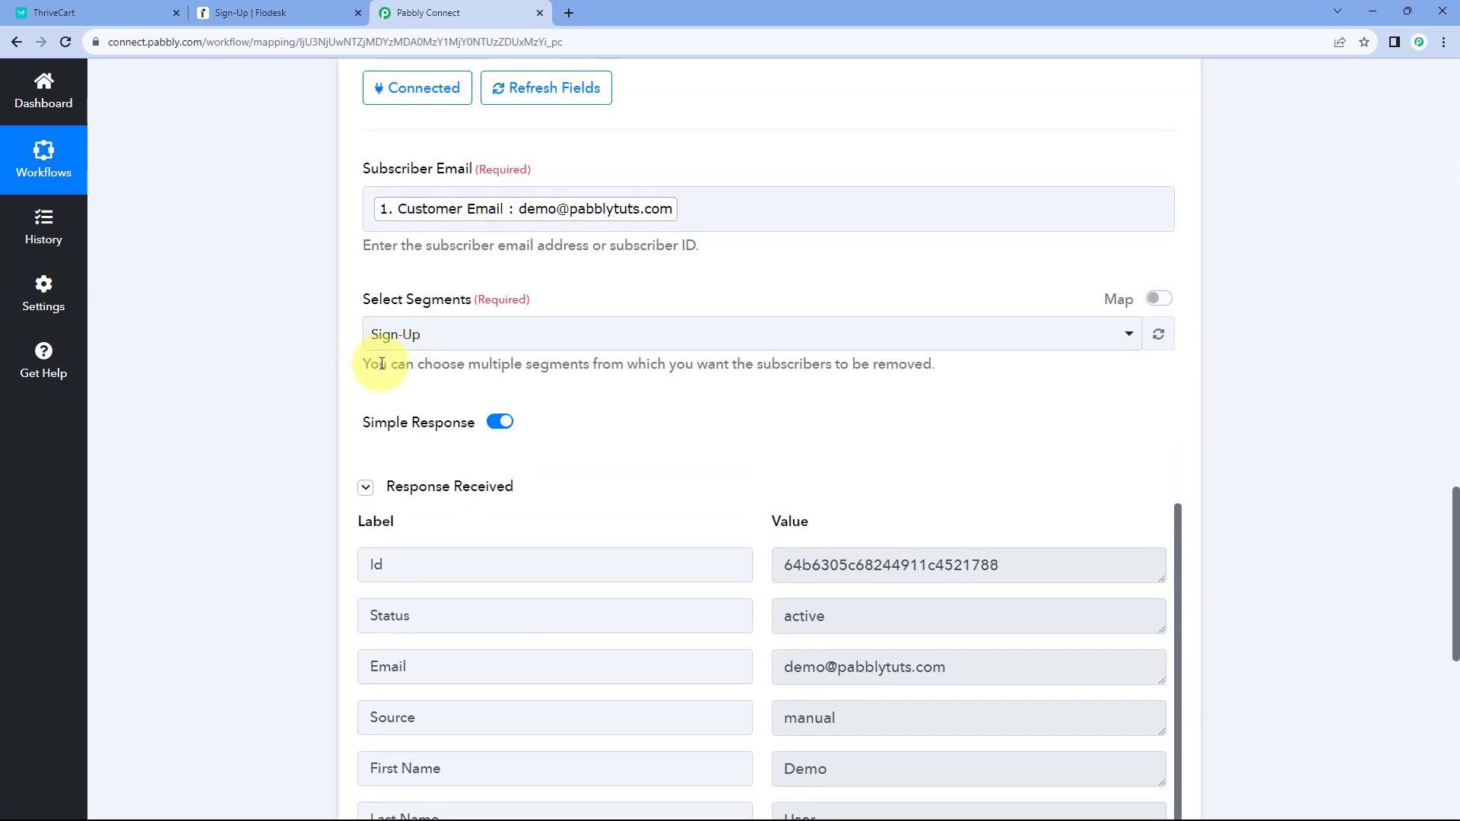
- Reload Flodesk's Sign-Up segment to confirm only two subscribers remain, then return to Pabbly Connect
left_click(286, 13)
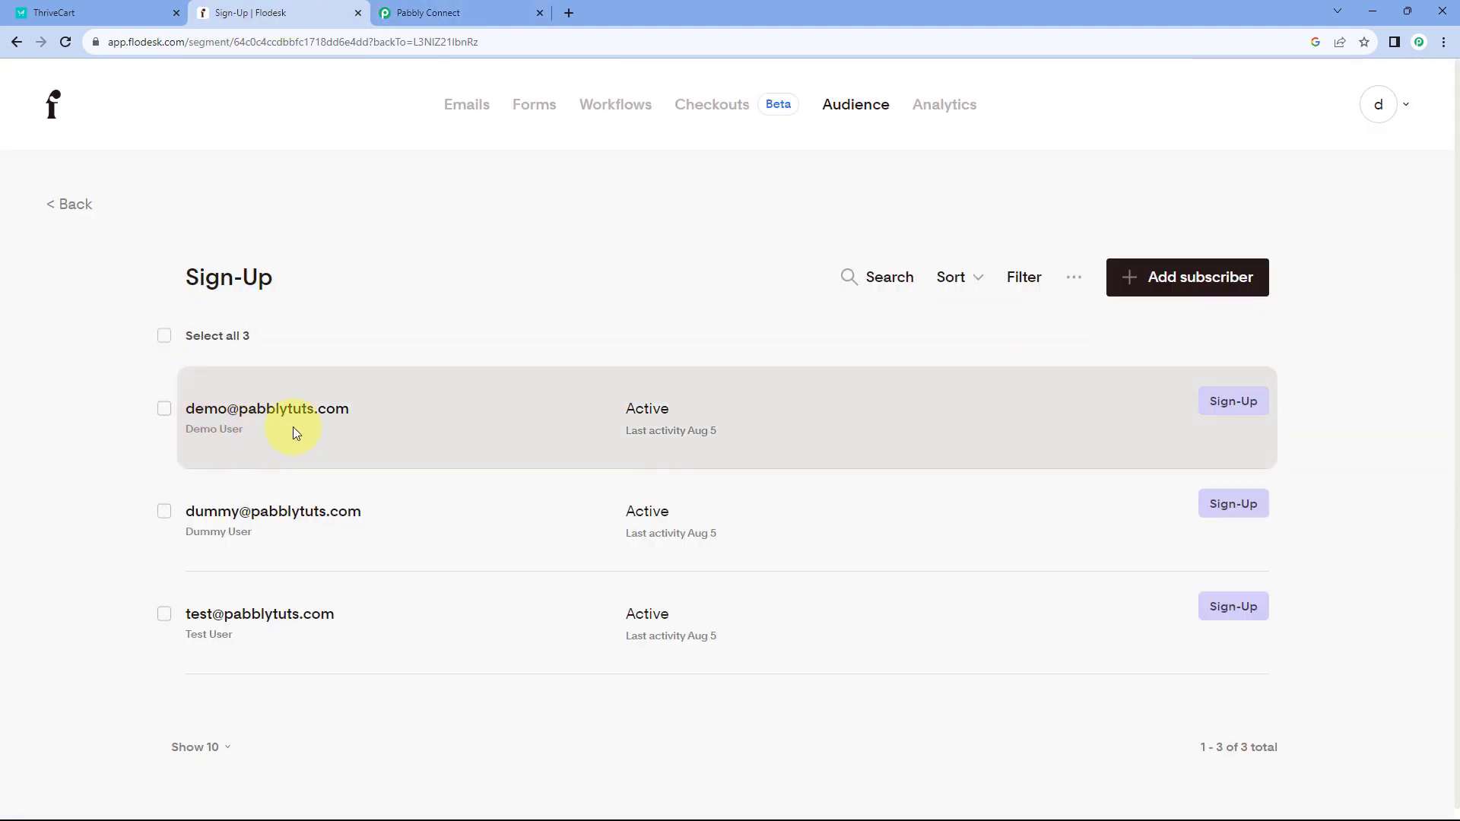
left_click(67, 42)
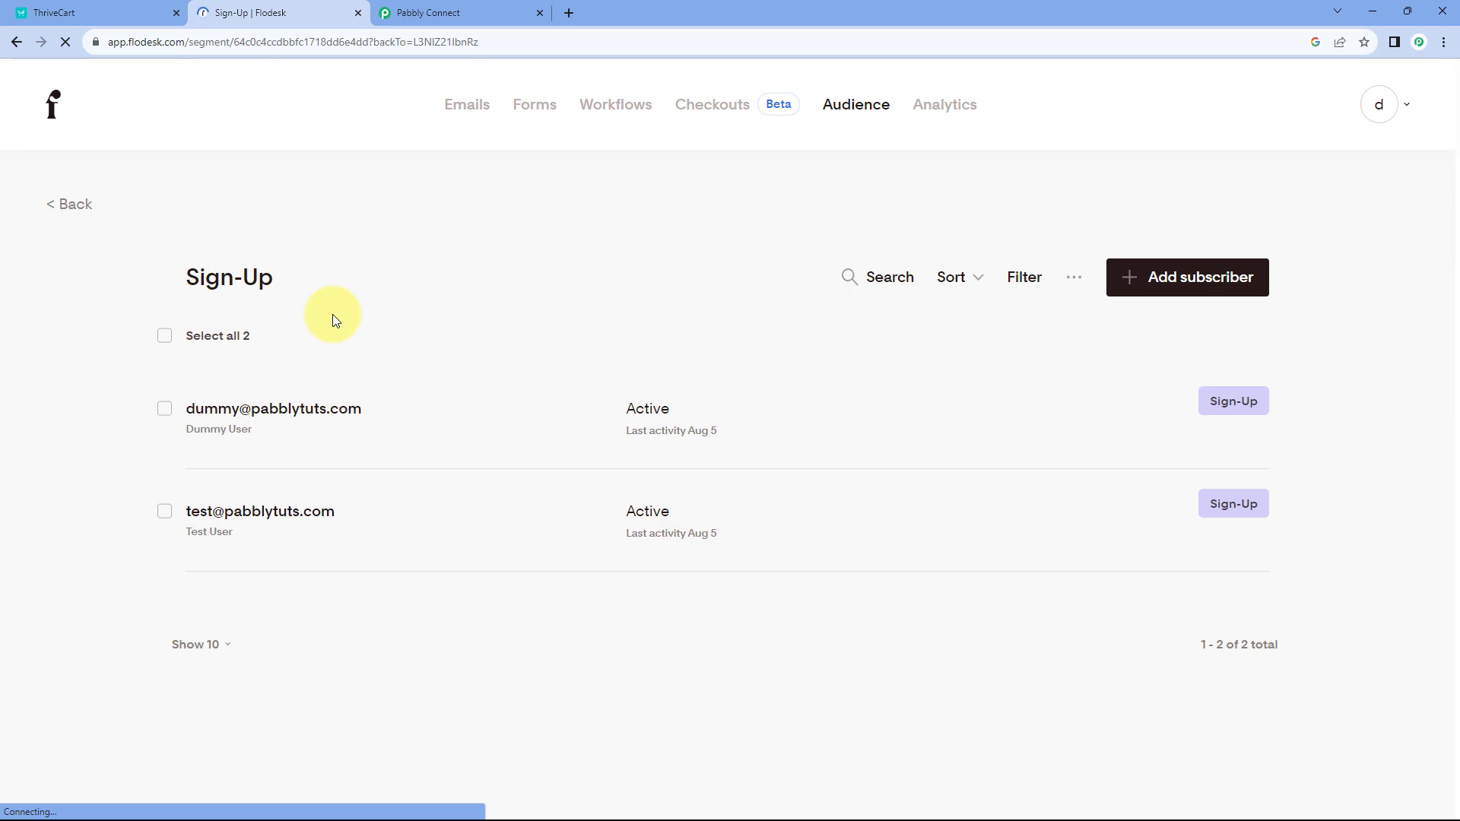
left_click(437, 12)
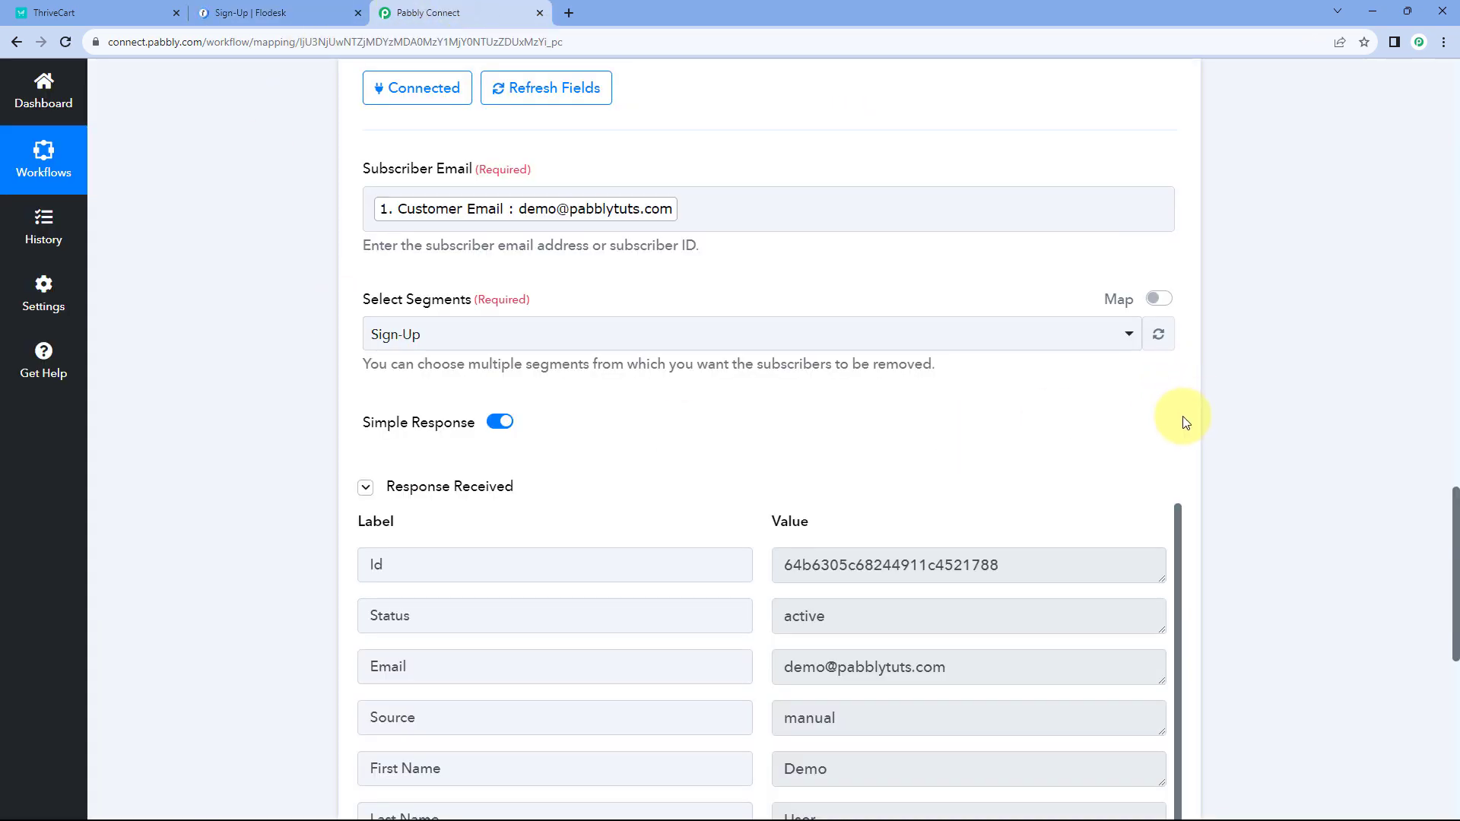
- Collapse the Flodesk removal and ThriveCart trigger cards, then bring up the Flodesk Sign-Up segment
scroll(1186, 395, "up", 7)
left_click(1172, 381)
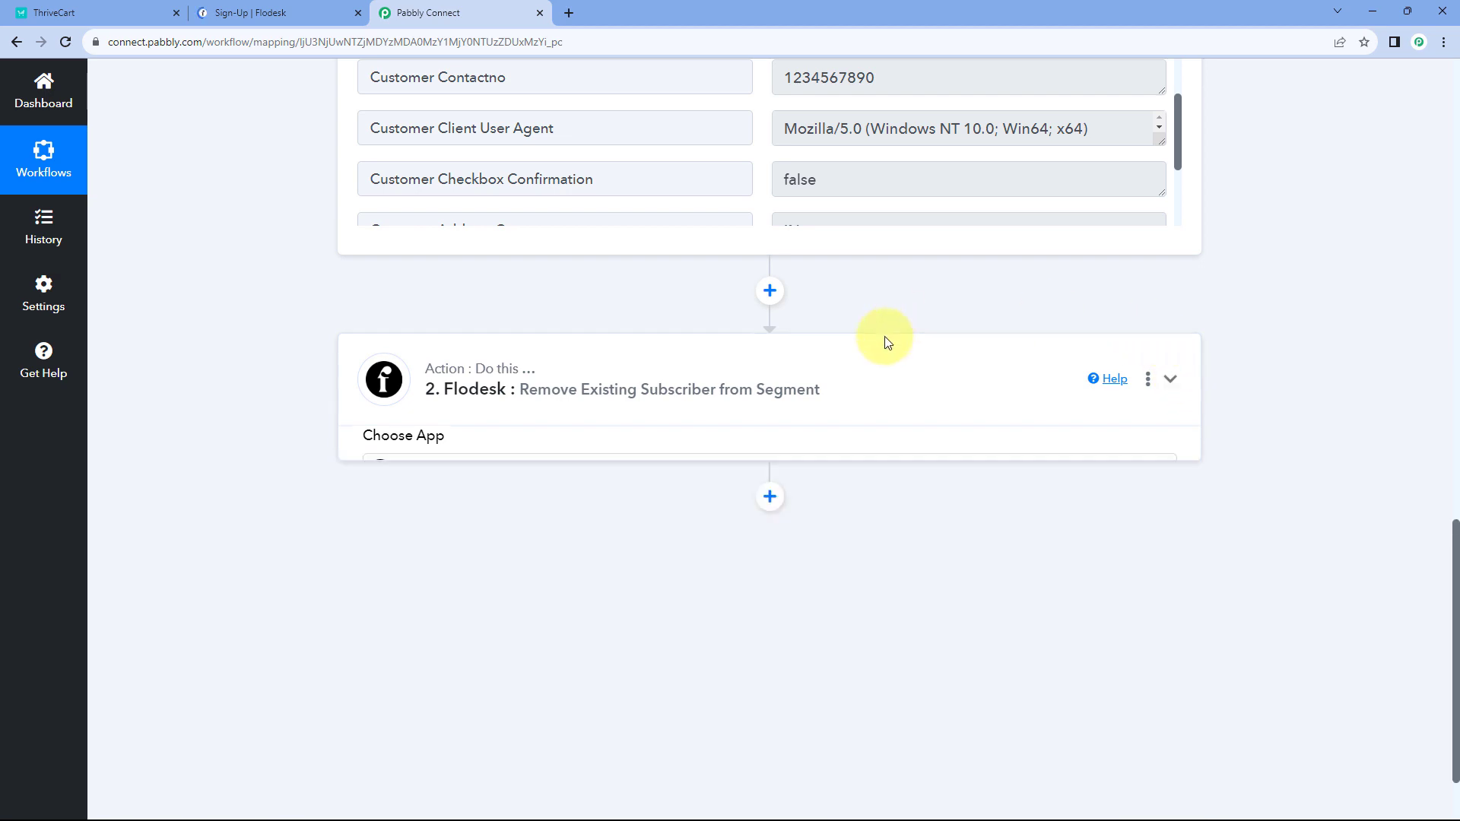
scroll(1240, 327, "up", 12)
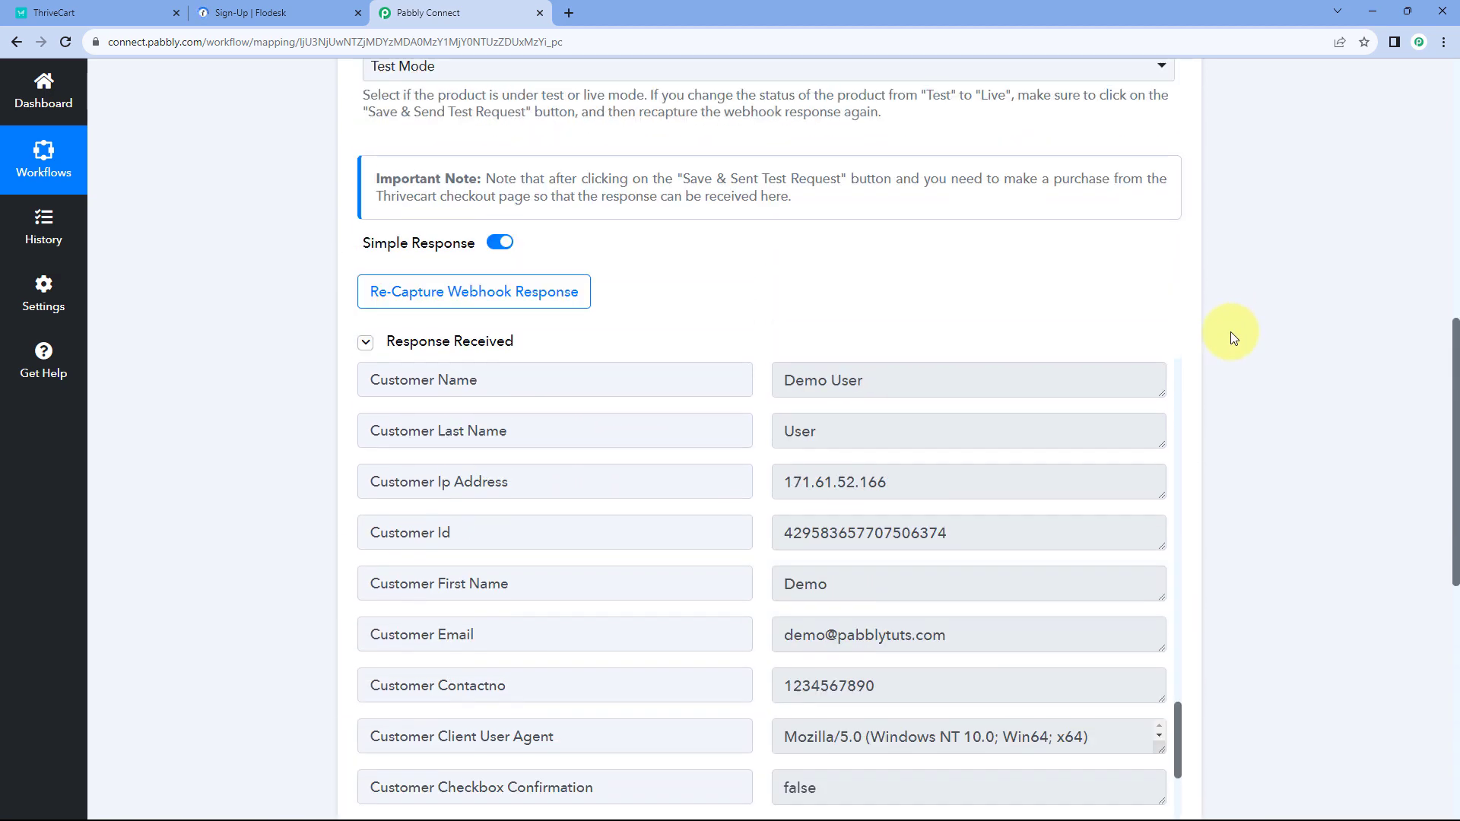
scroll(1190, 263, "up", 4)
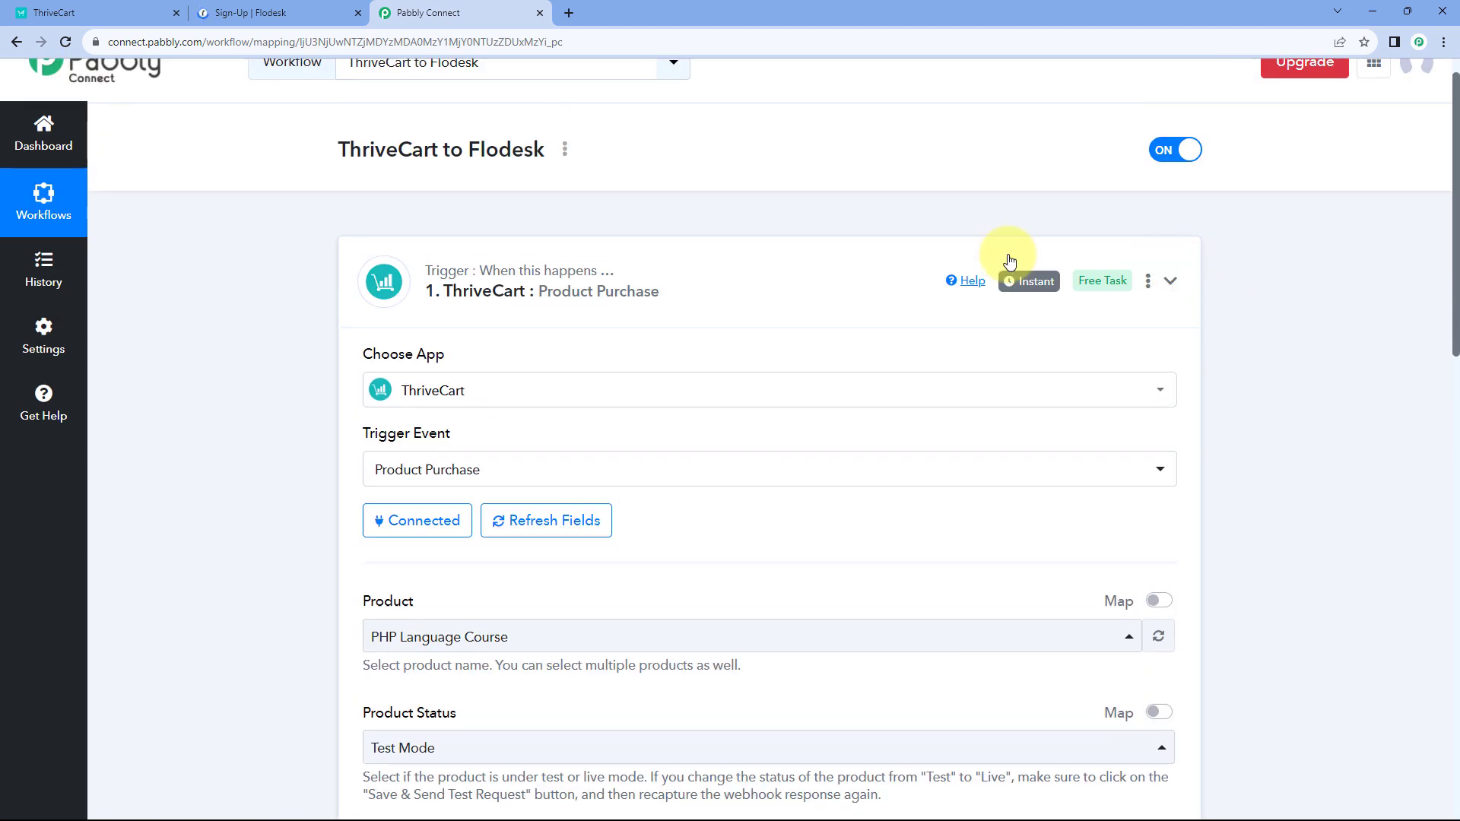
left_click(1006, 262)
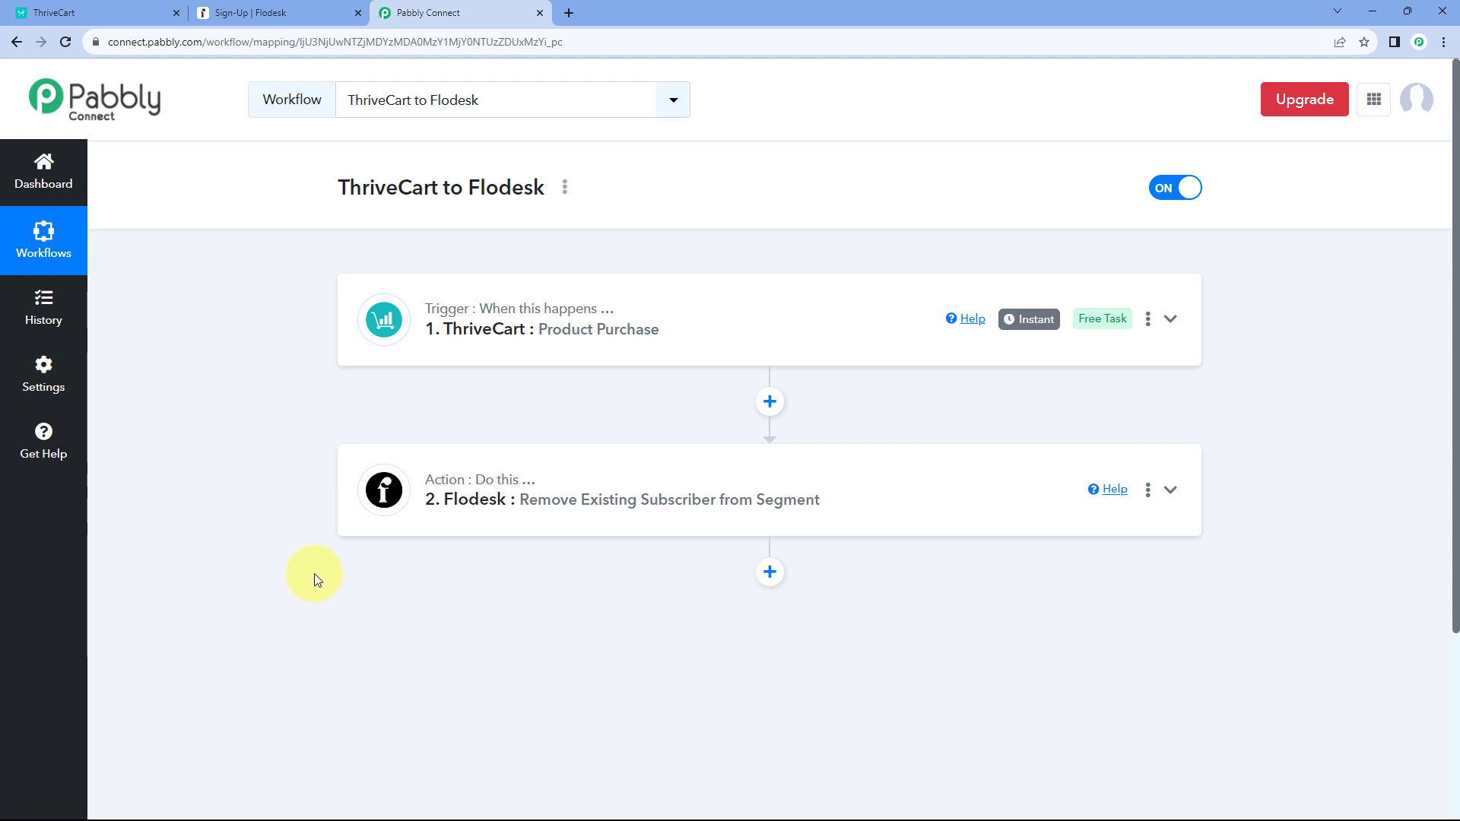
scroll(318, 572, "down", 1)
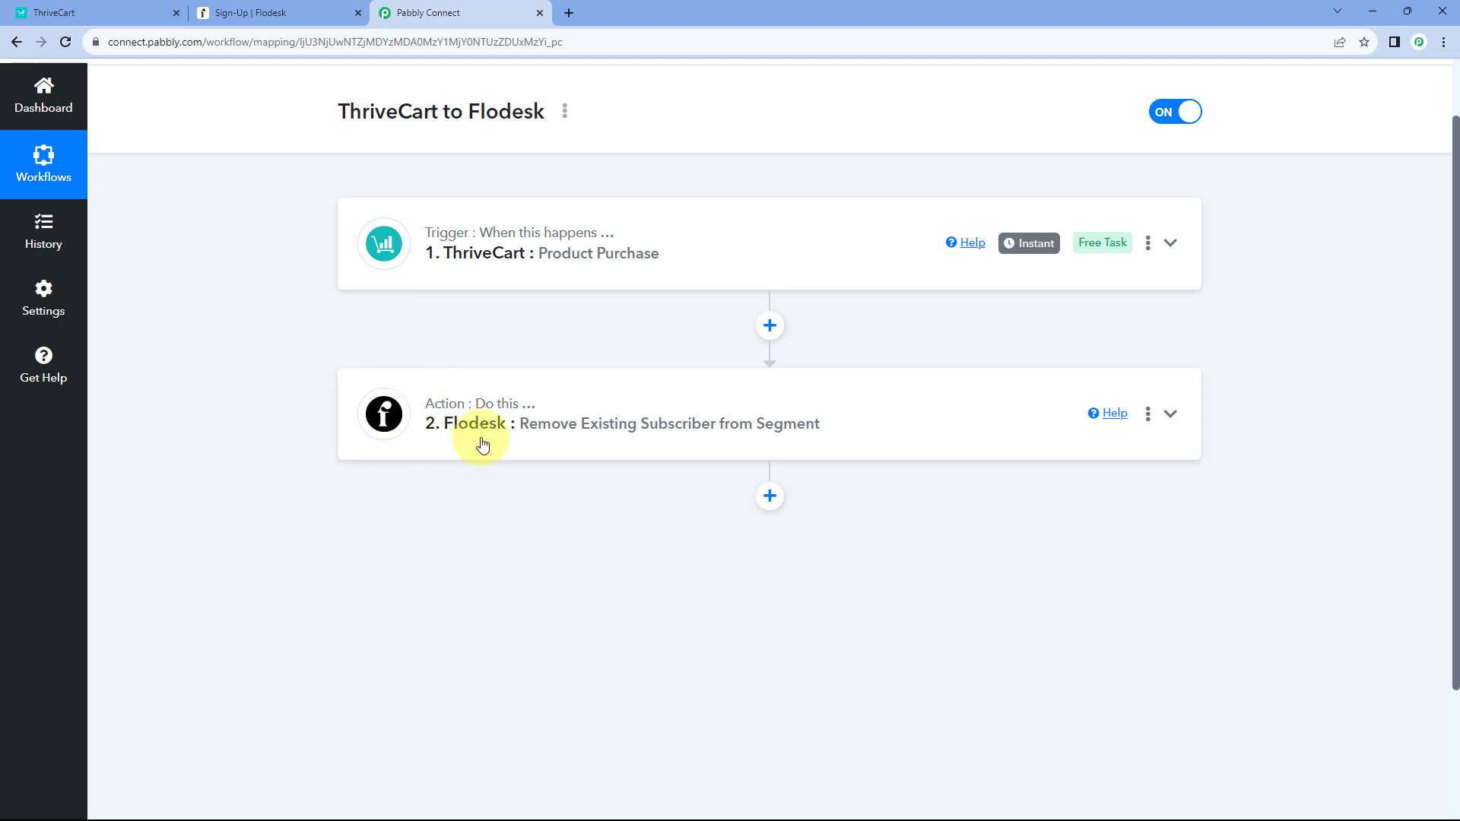
left_click(270, 12)
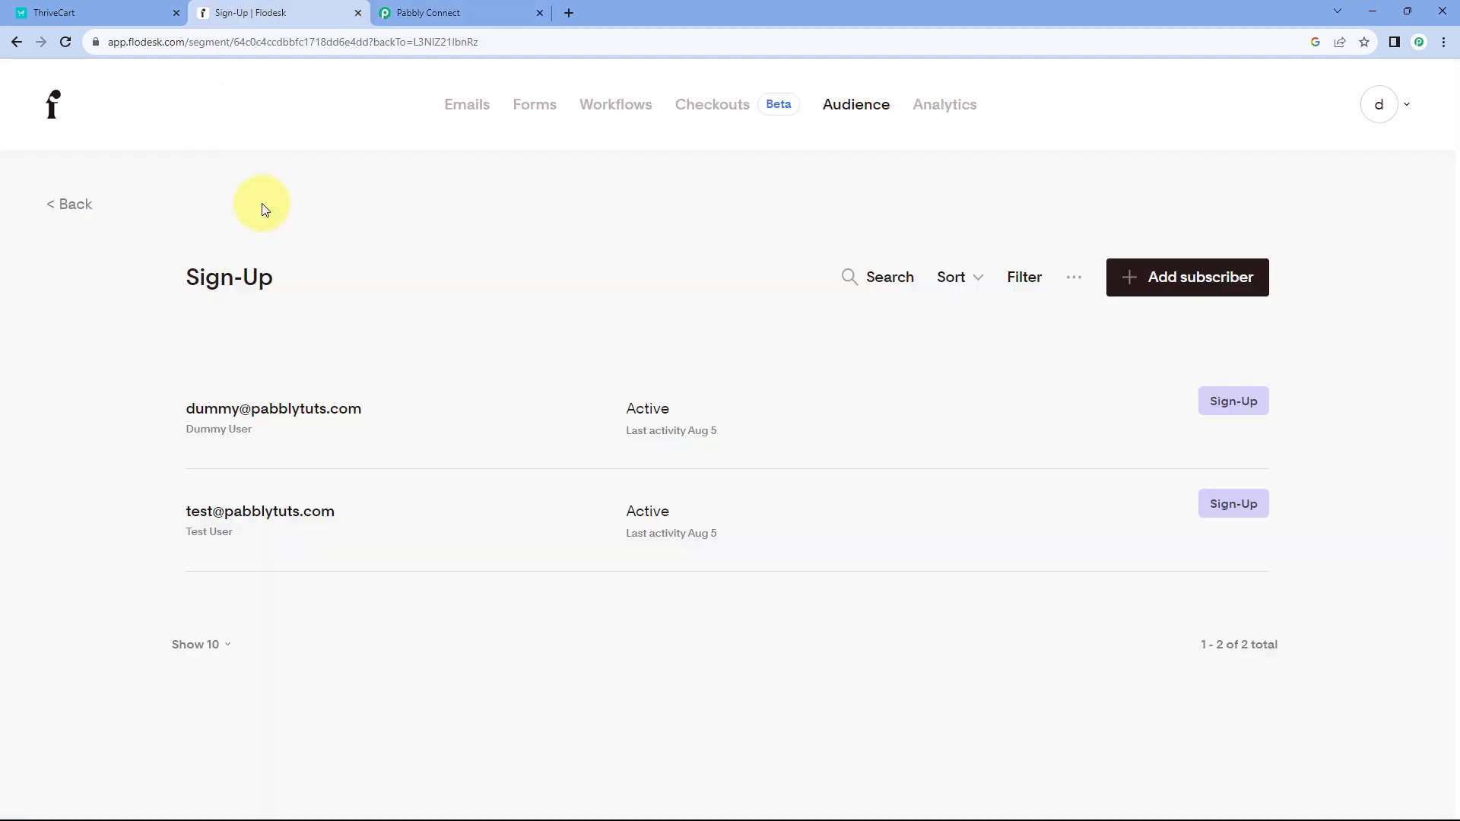
- Open Flodesk's ThriveCart Customers segment and confirm it has no subscribers yet
left_click(88, 196)
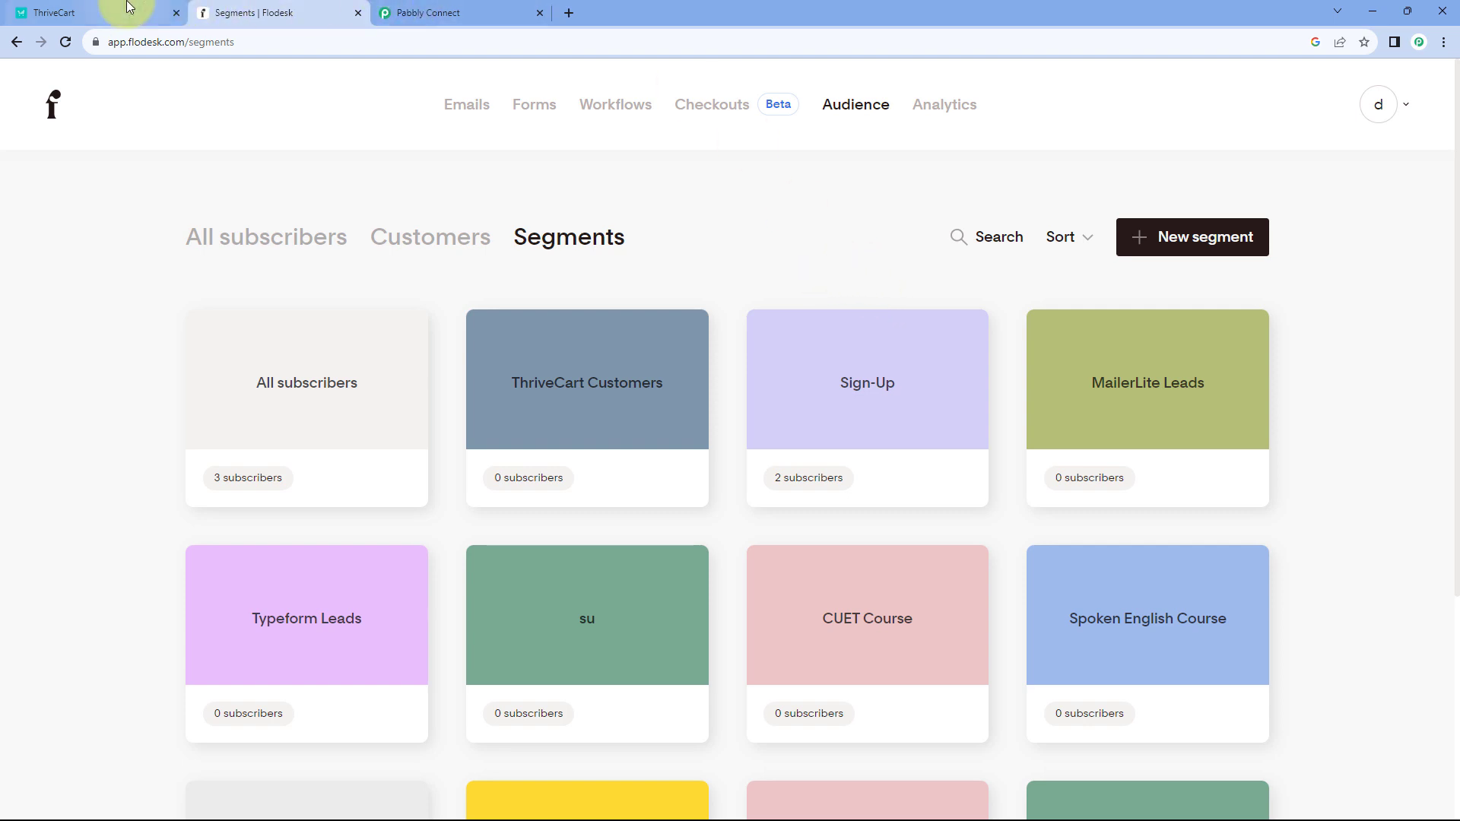
left_click(102, 15)
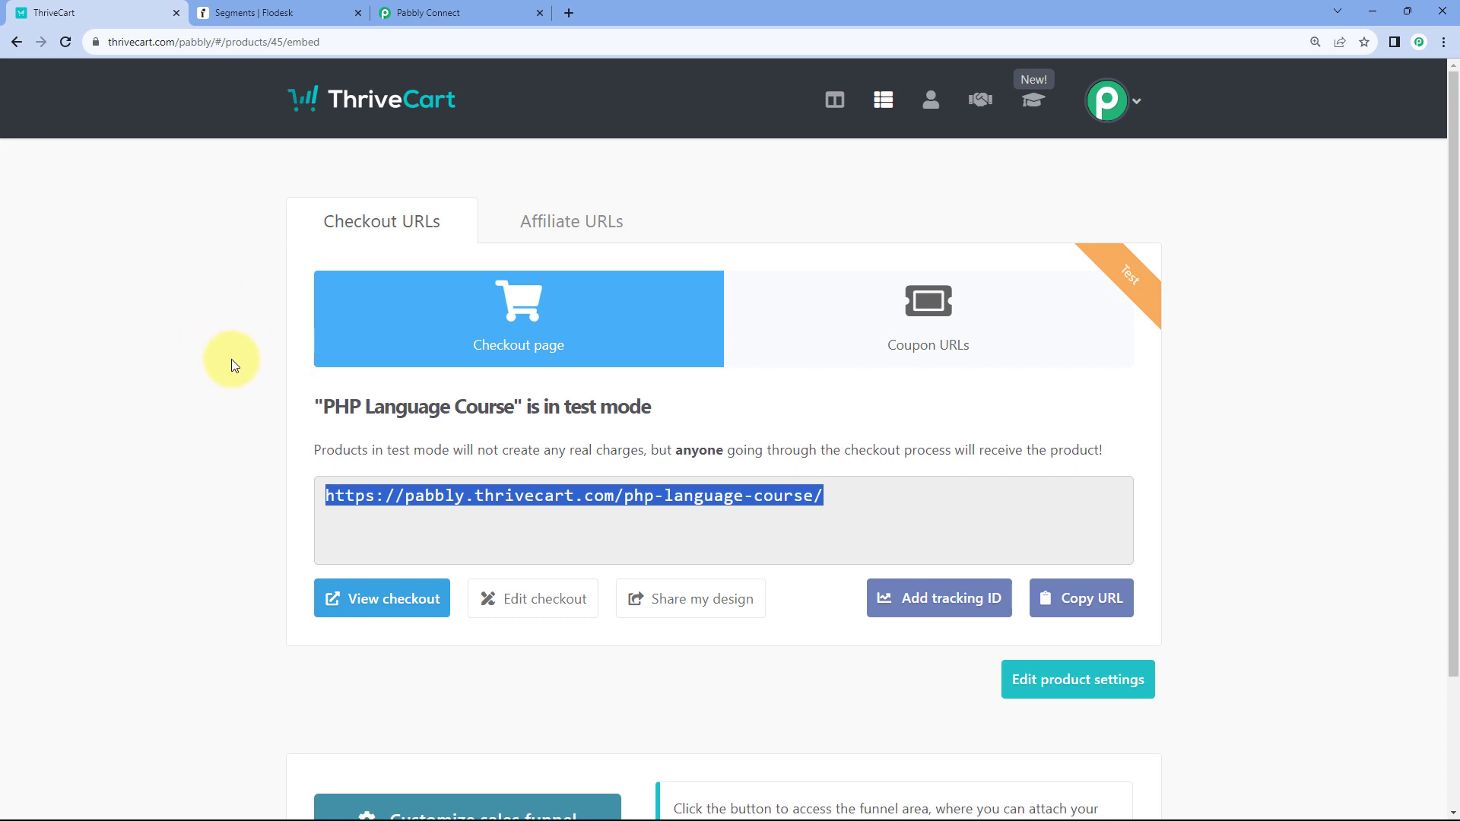
left_click(258, 13)
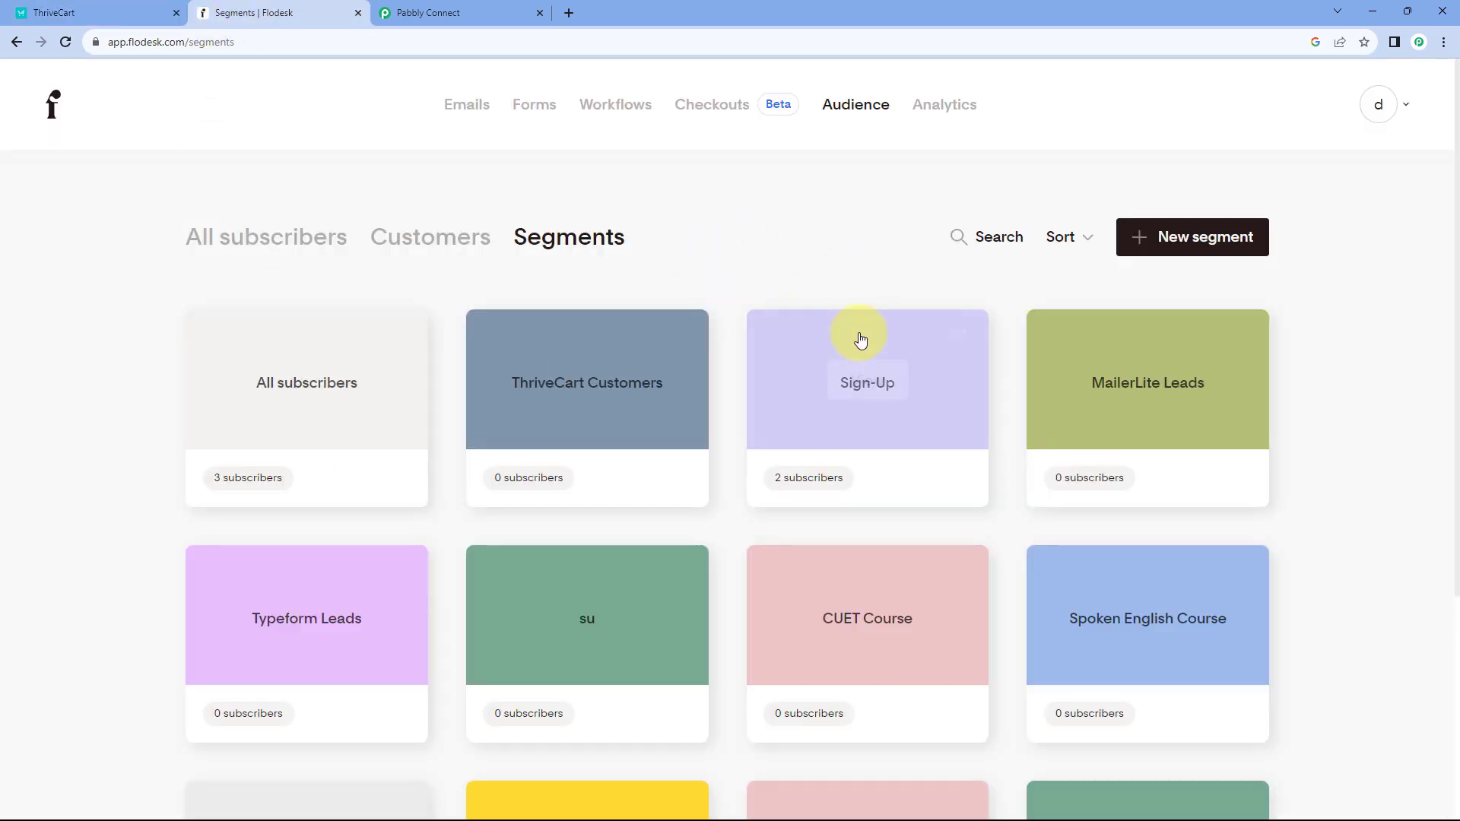
mouse_move(607, 356)
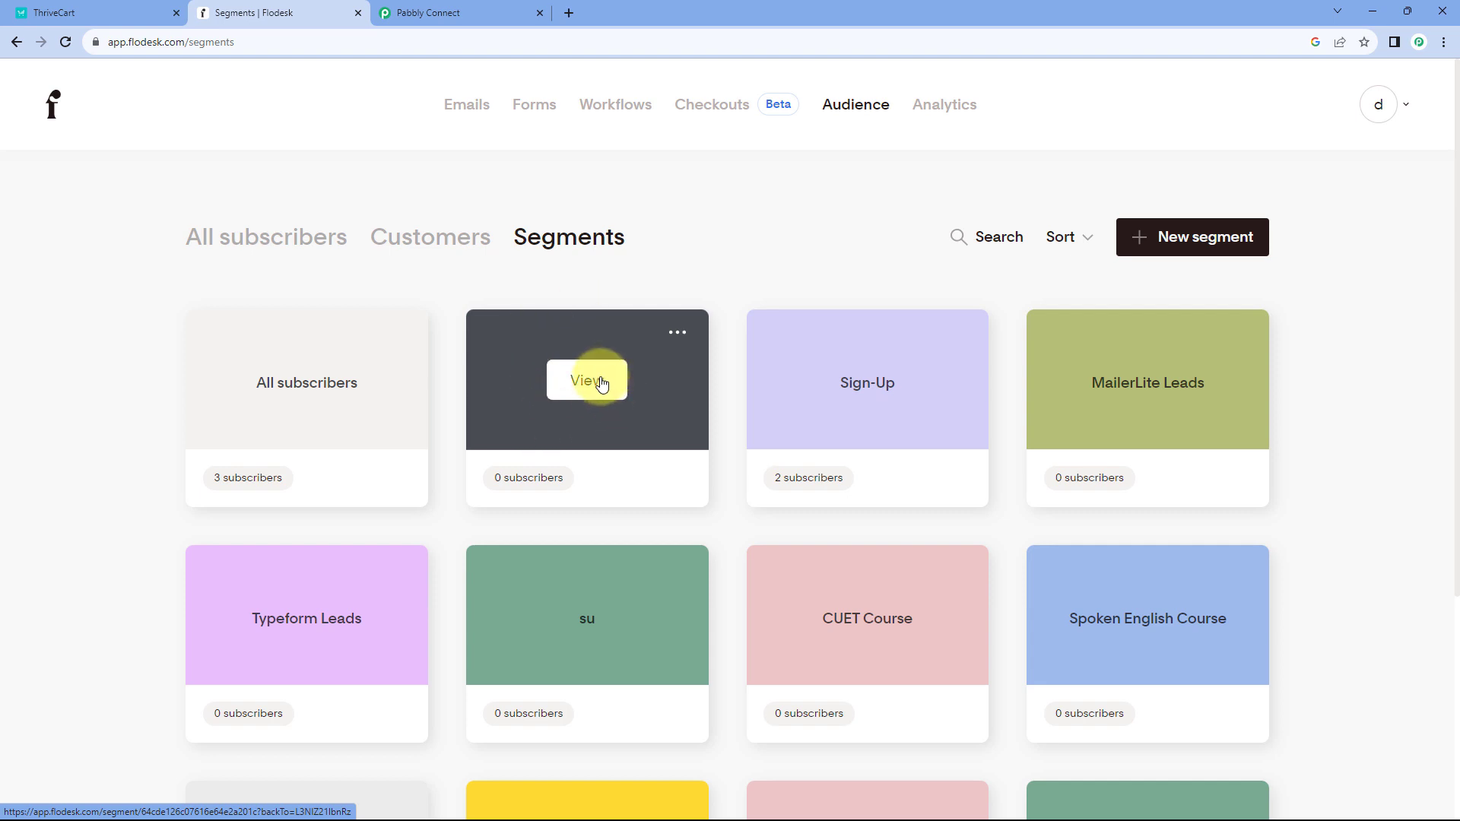
left_click(601, 382)
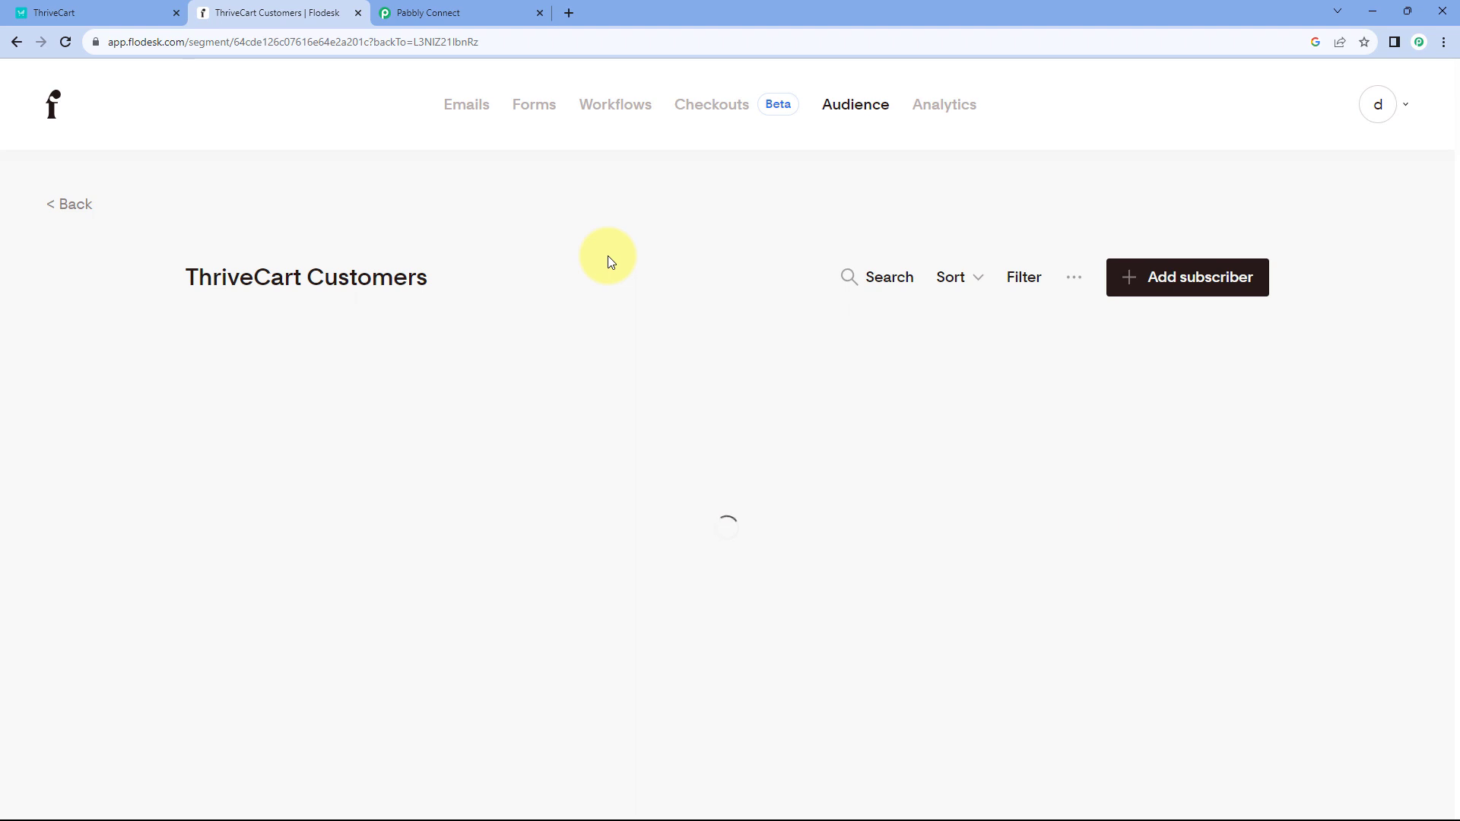
- Back in the Pabbly Connect workflow, add a new action step after step 2
left_click(520, 11)
scroll(791, 445, "down", 2)
left_click(769, 349)
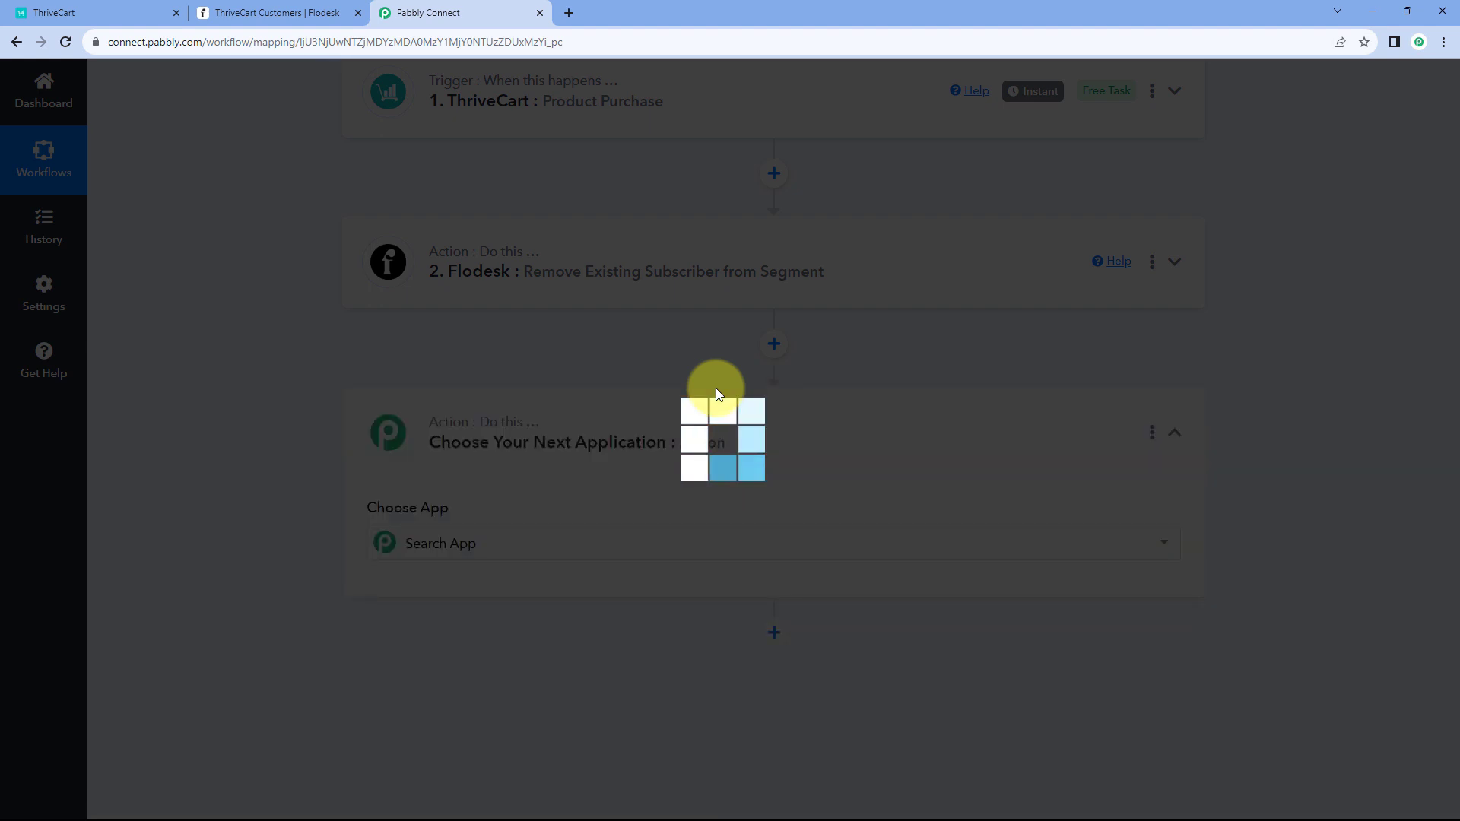
- Make step 3 Flodesk's Add Existing Subscriber to Segment action using the Flodesk #8 connection
scroll(365, 395, "down", 3)
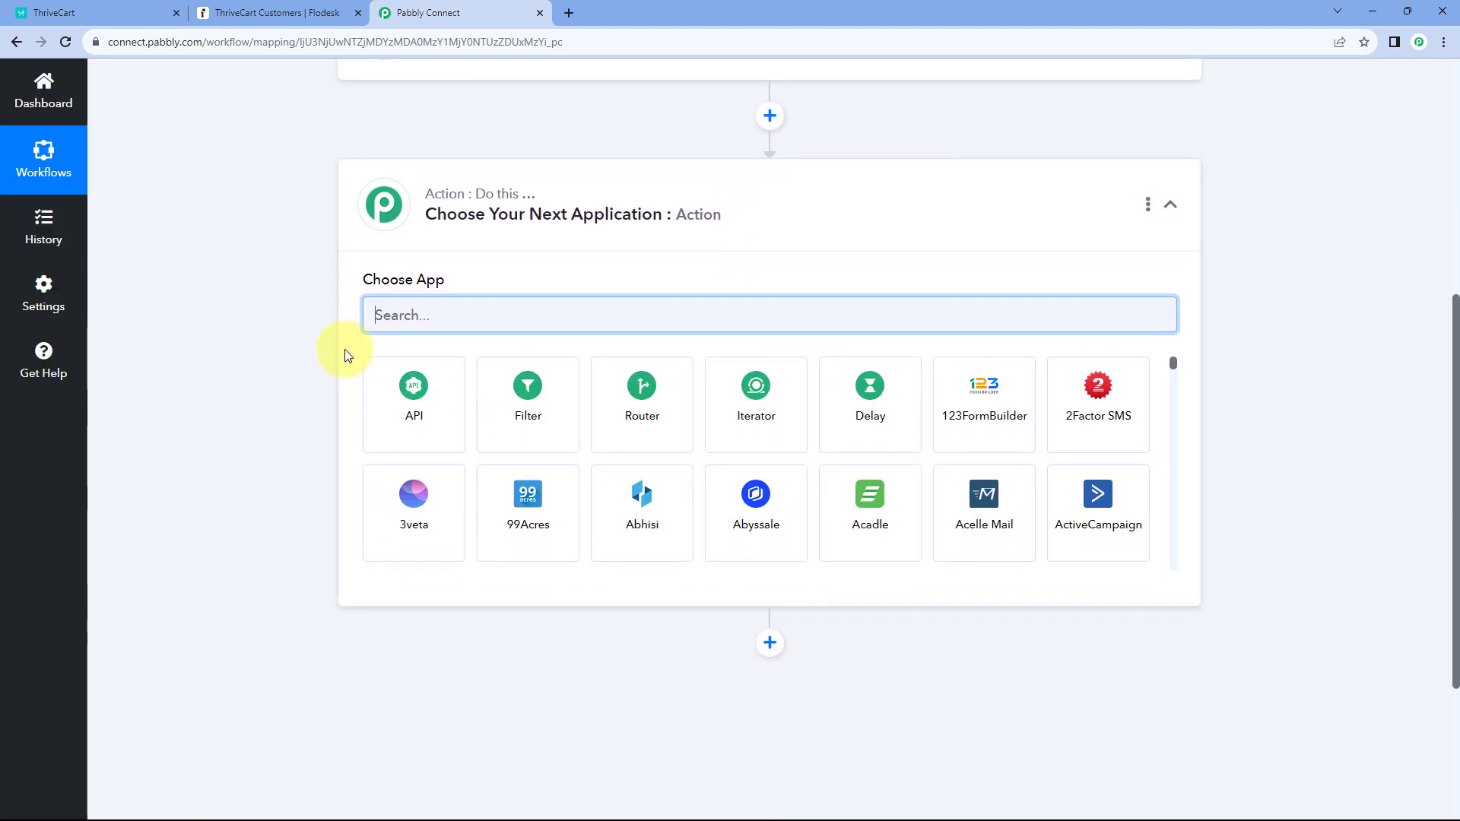
type("Flo")
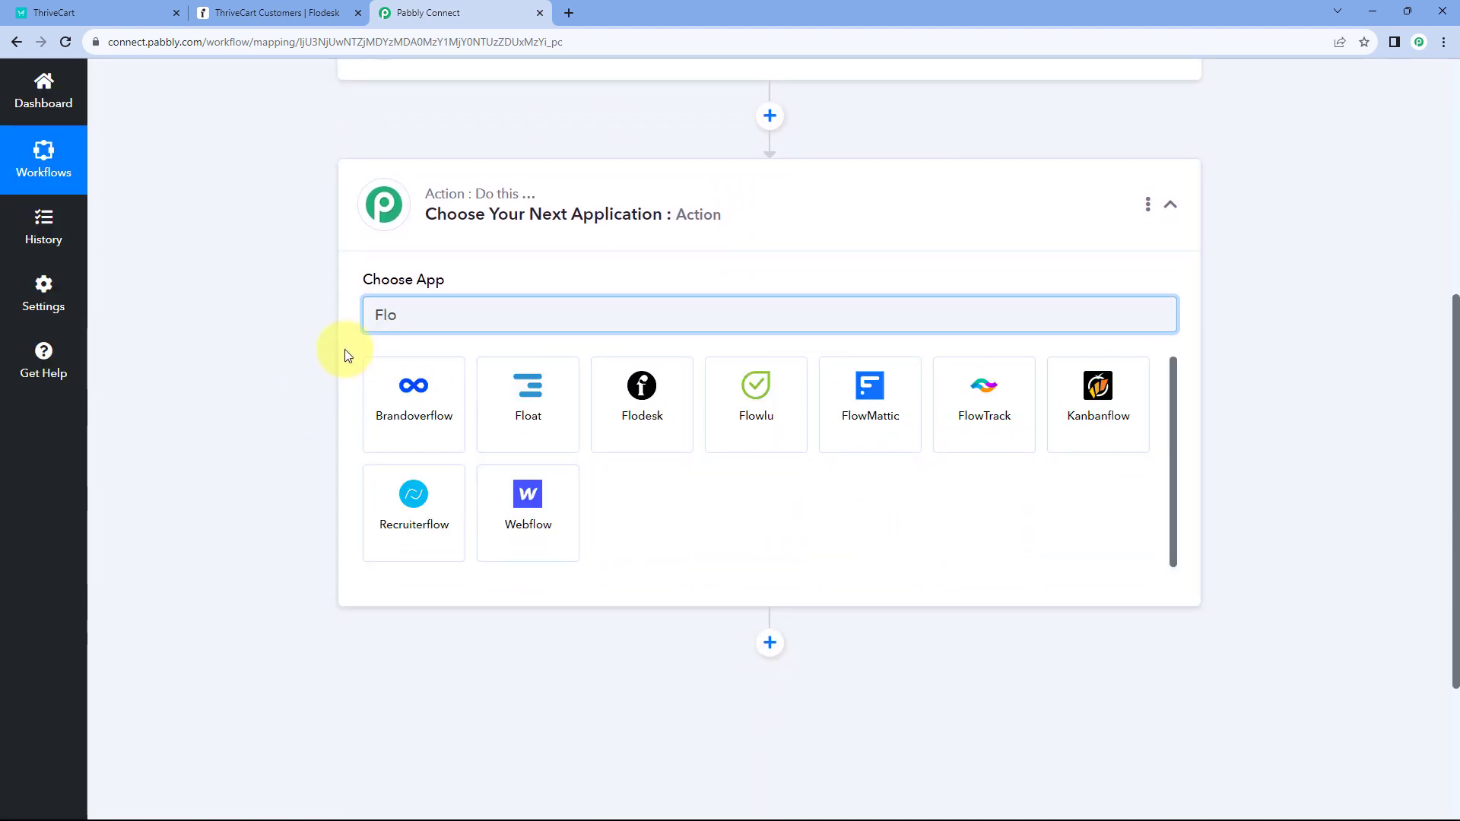
type("des")
left_click(444, 422)
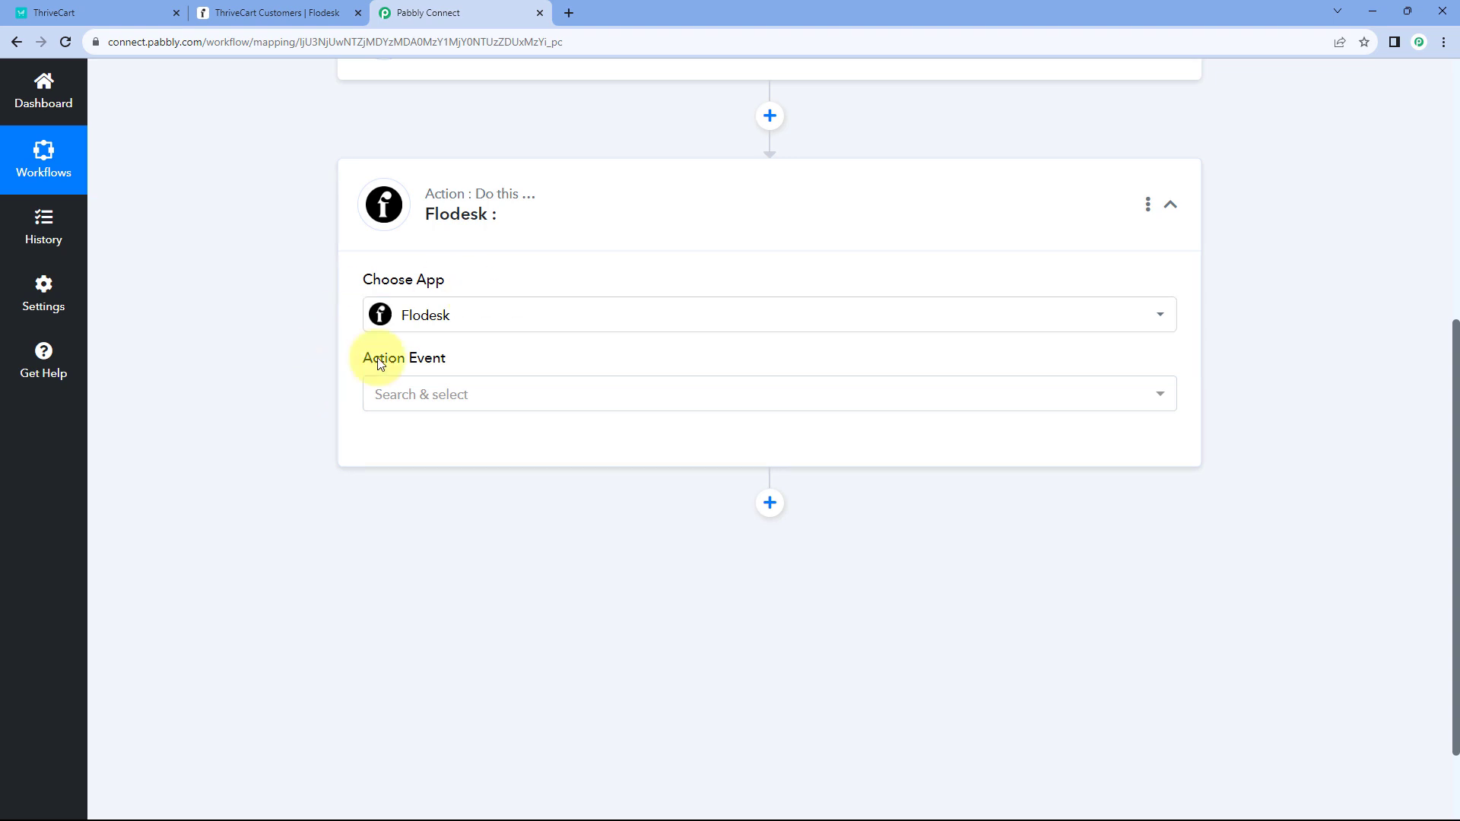
left_click(506, 403)
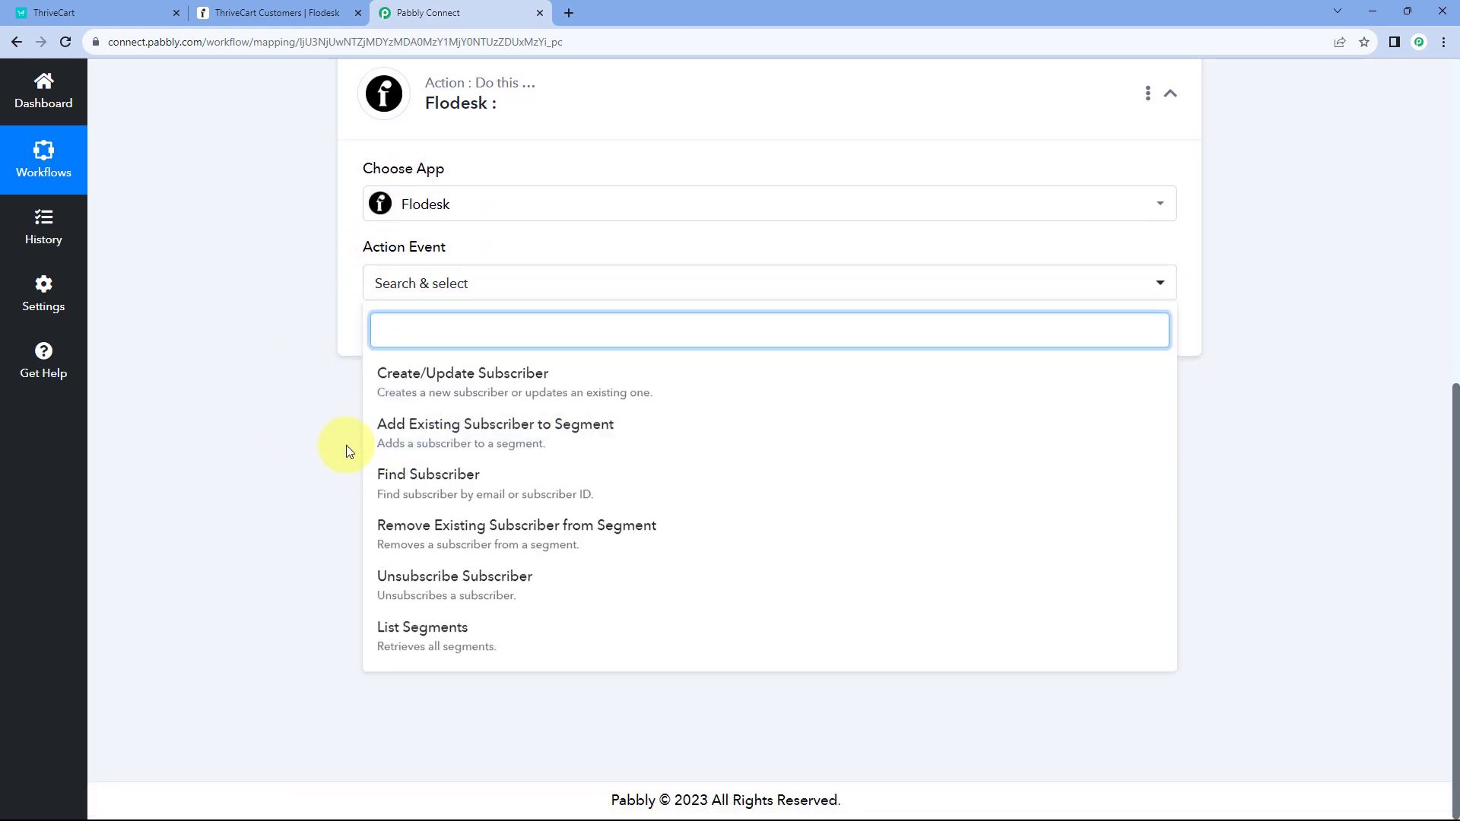
left_click(580, 431)
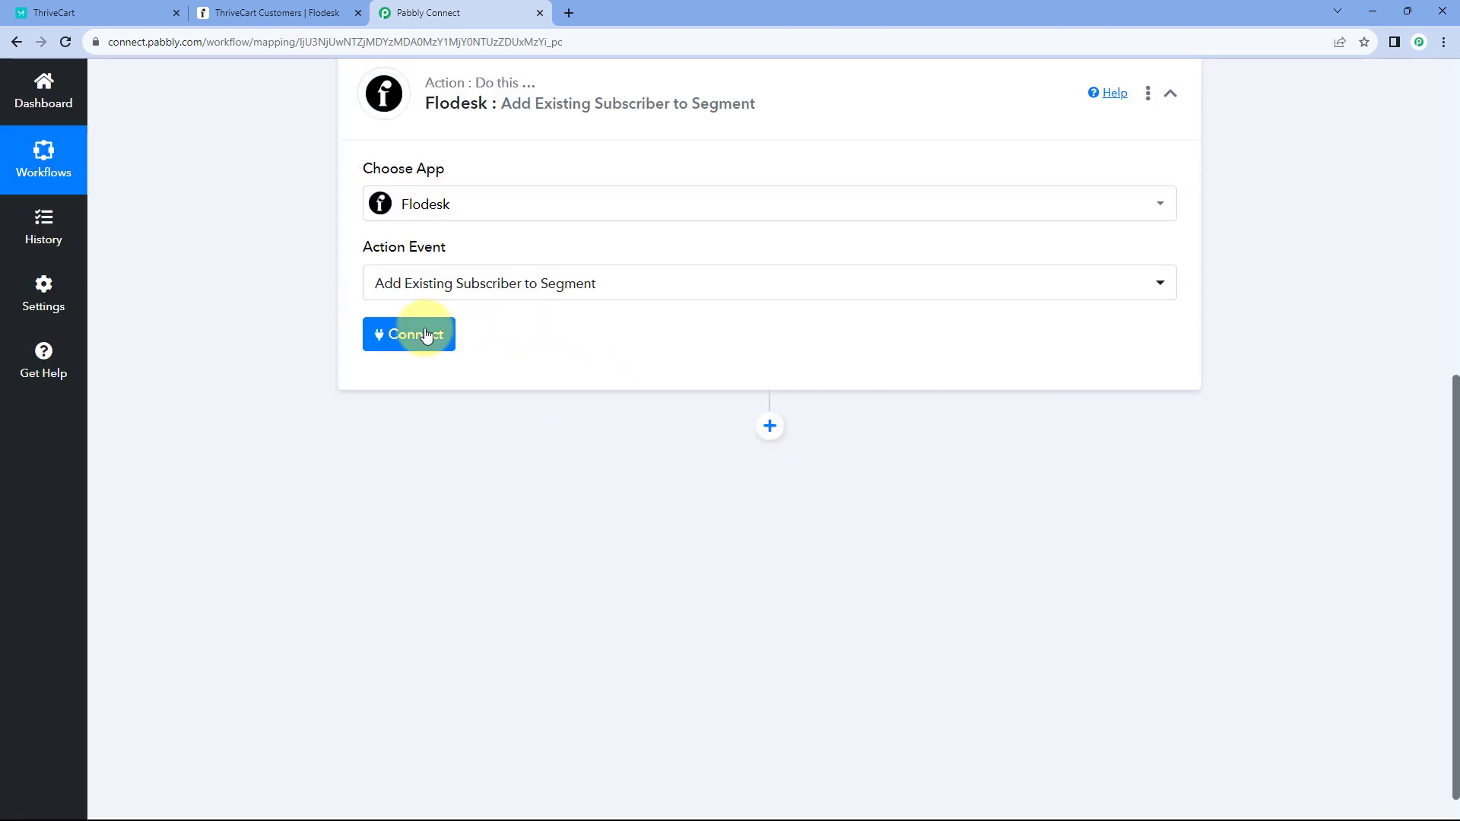
left_click(426, 335)
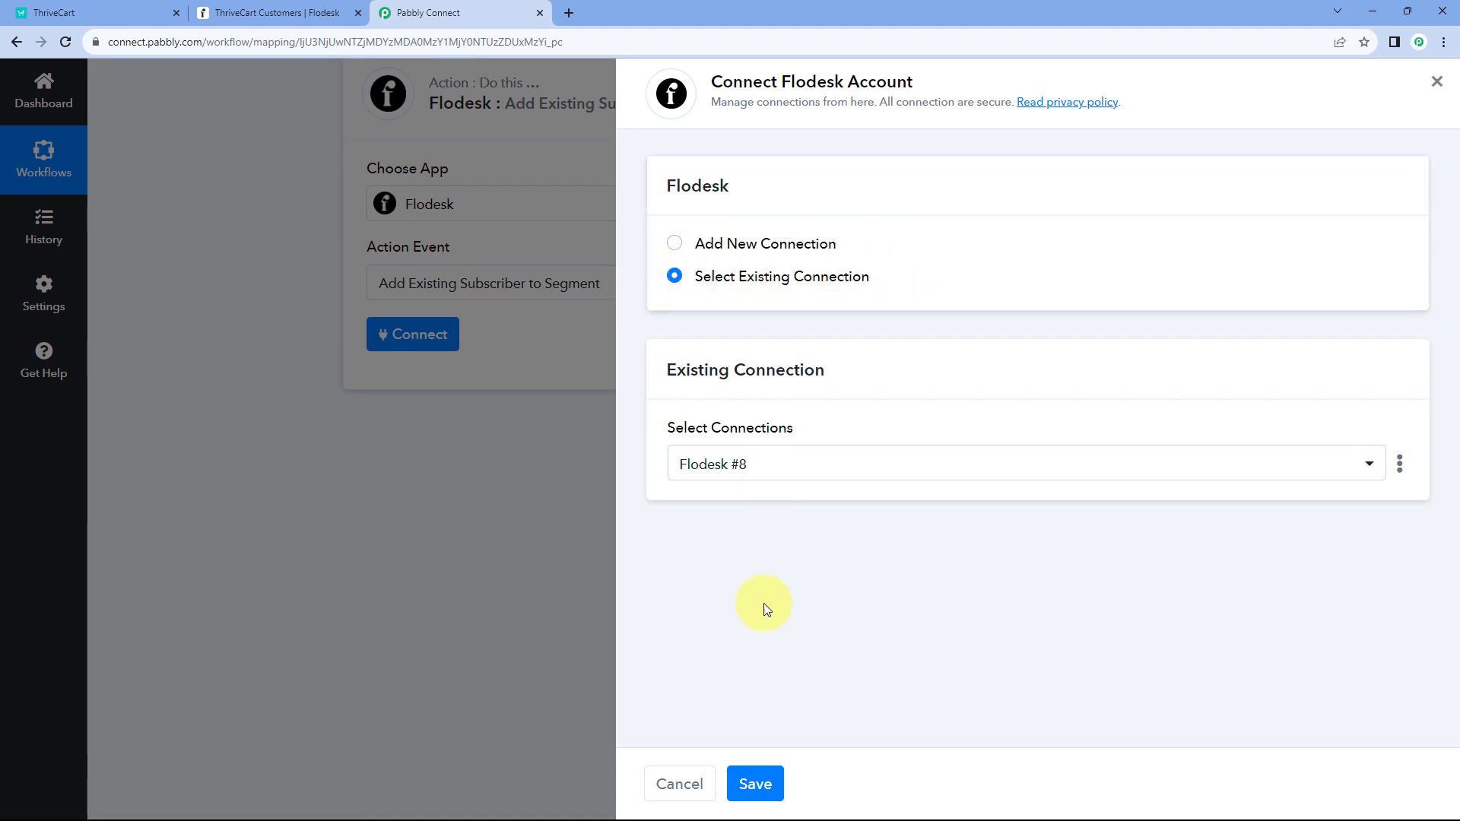
left_click(761, 783)
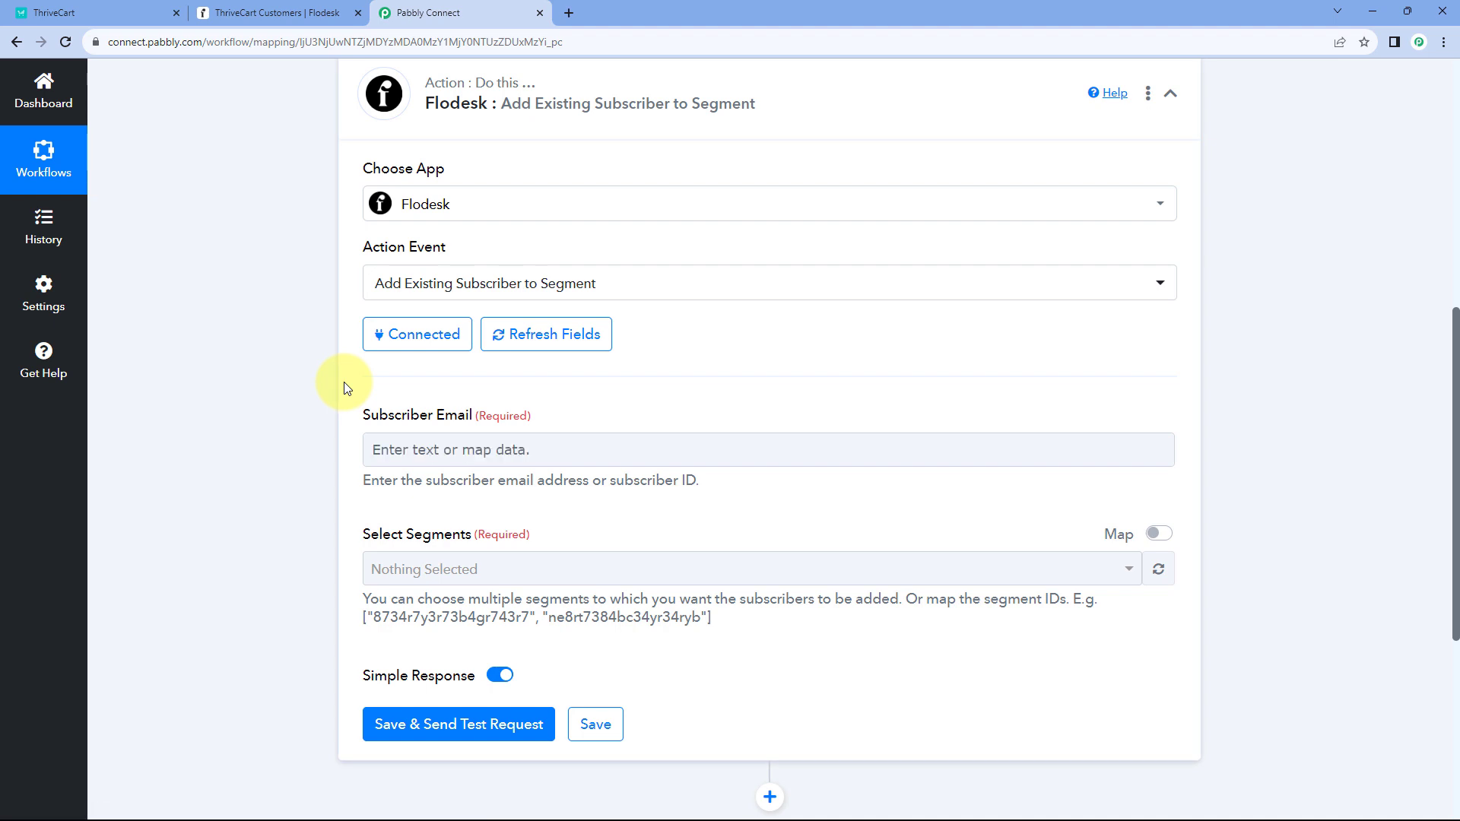
- Map the Subscriber Email field to Customer Email from ThriveCart: Product Purchase
scroll(346, 388, "down", 1)
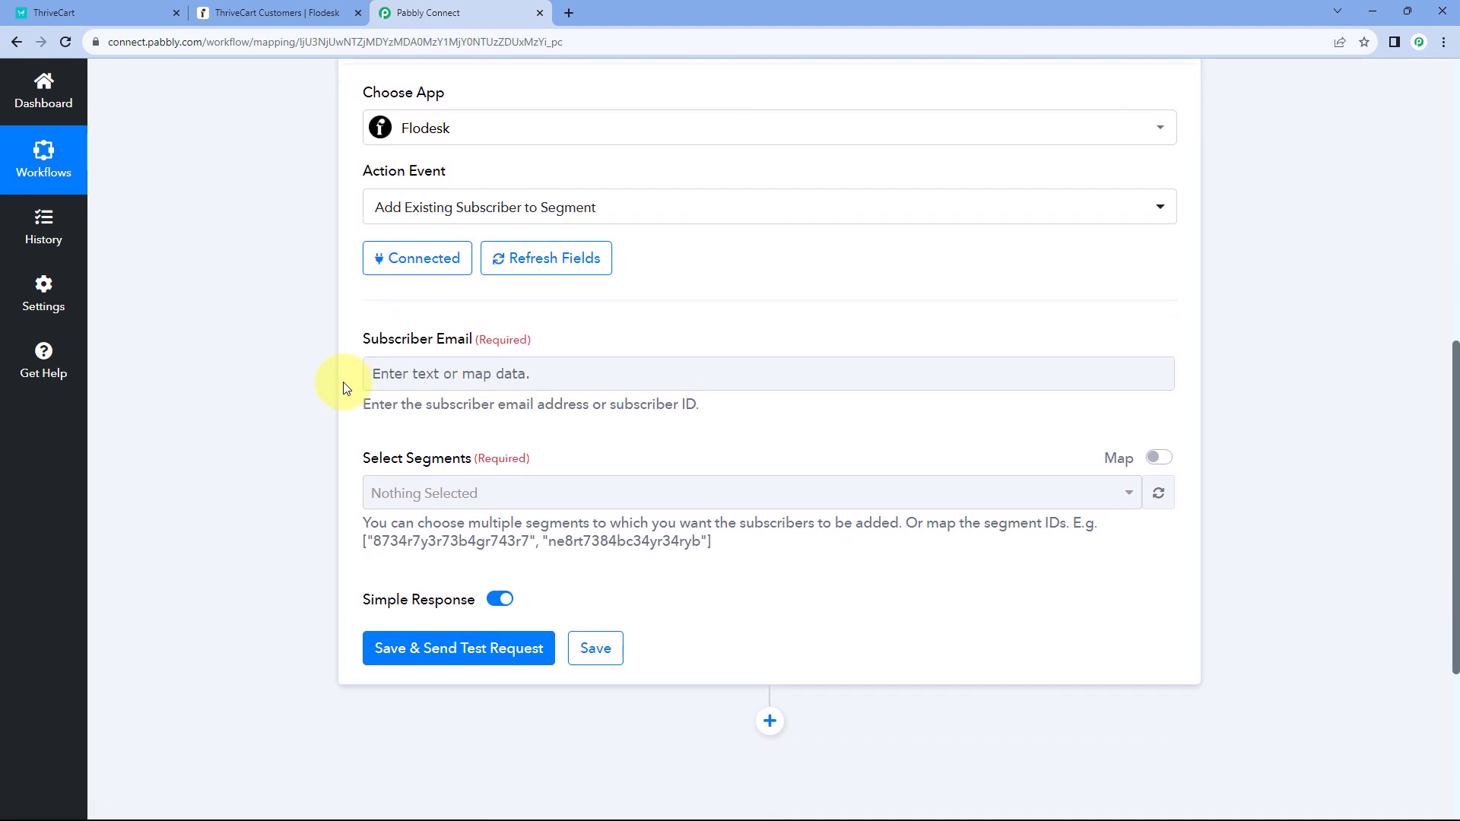
scroll(563, 319, "down", 2)
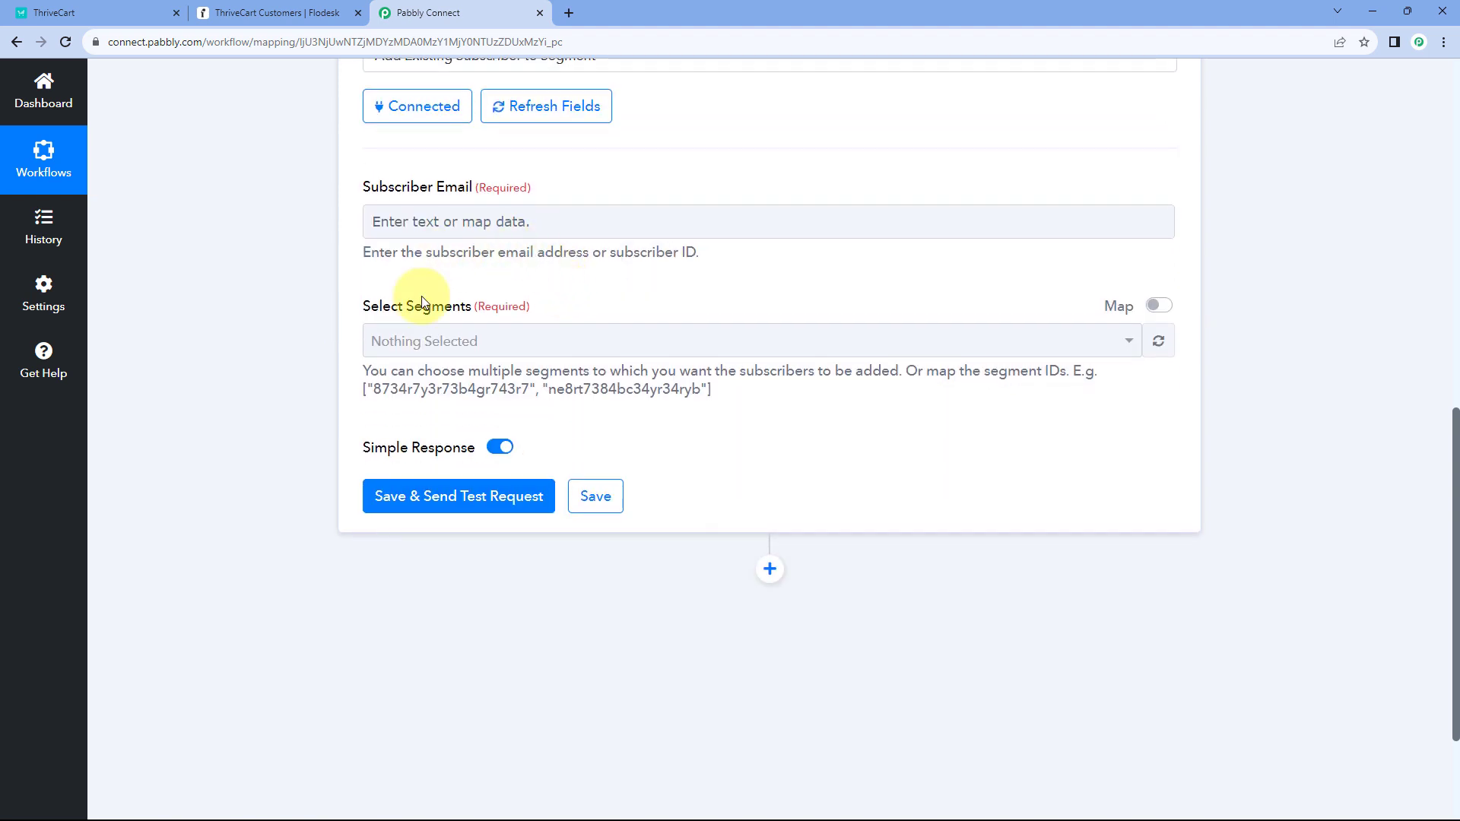
scroll(380, 283, "up", 1)
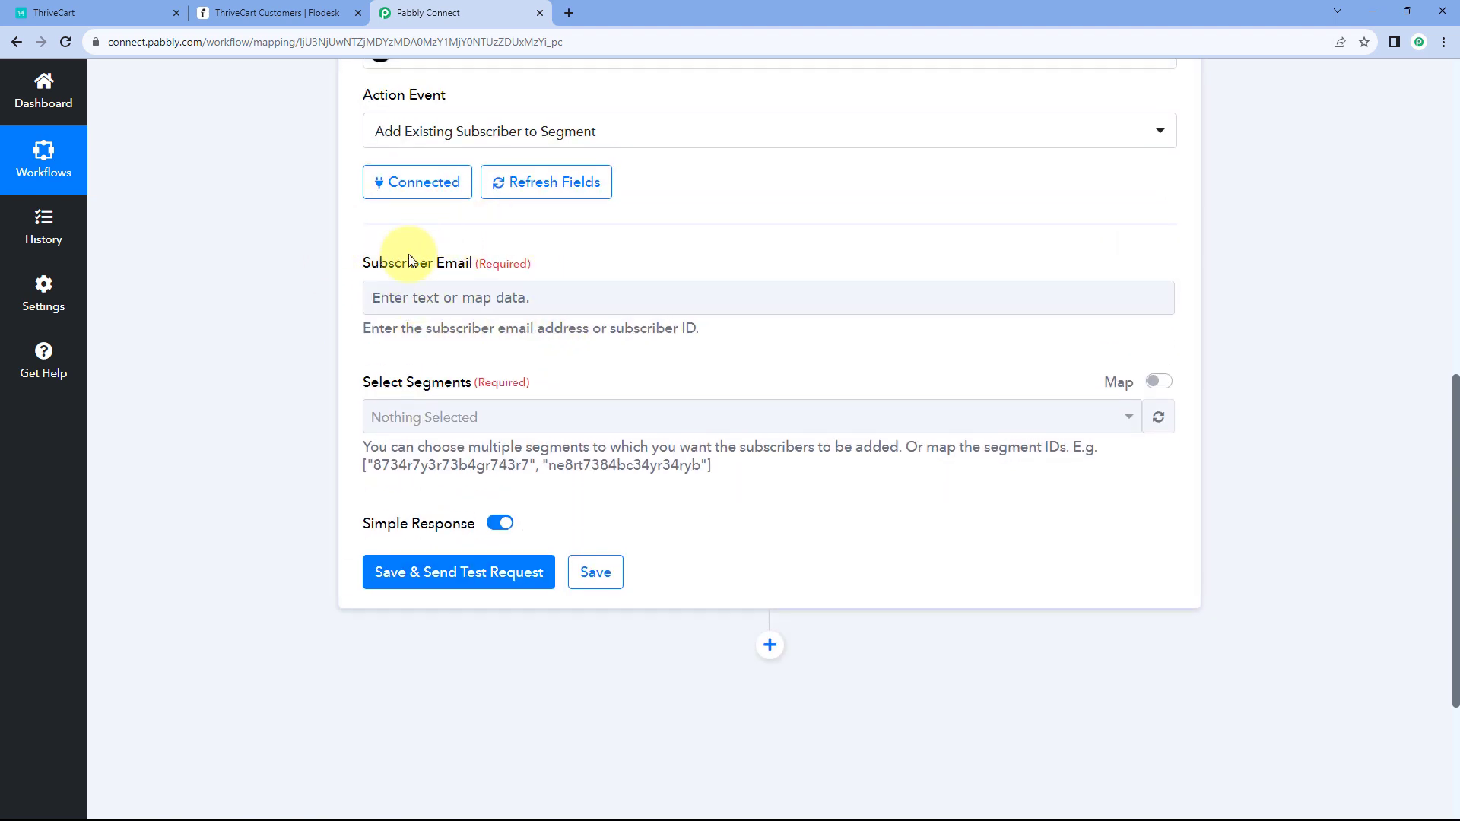
left_click(461, 298)
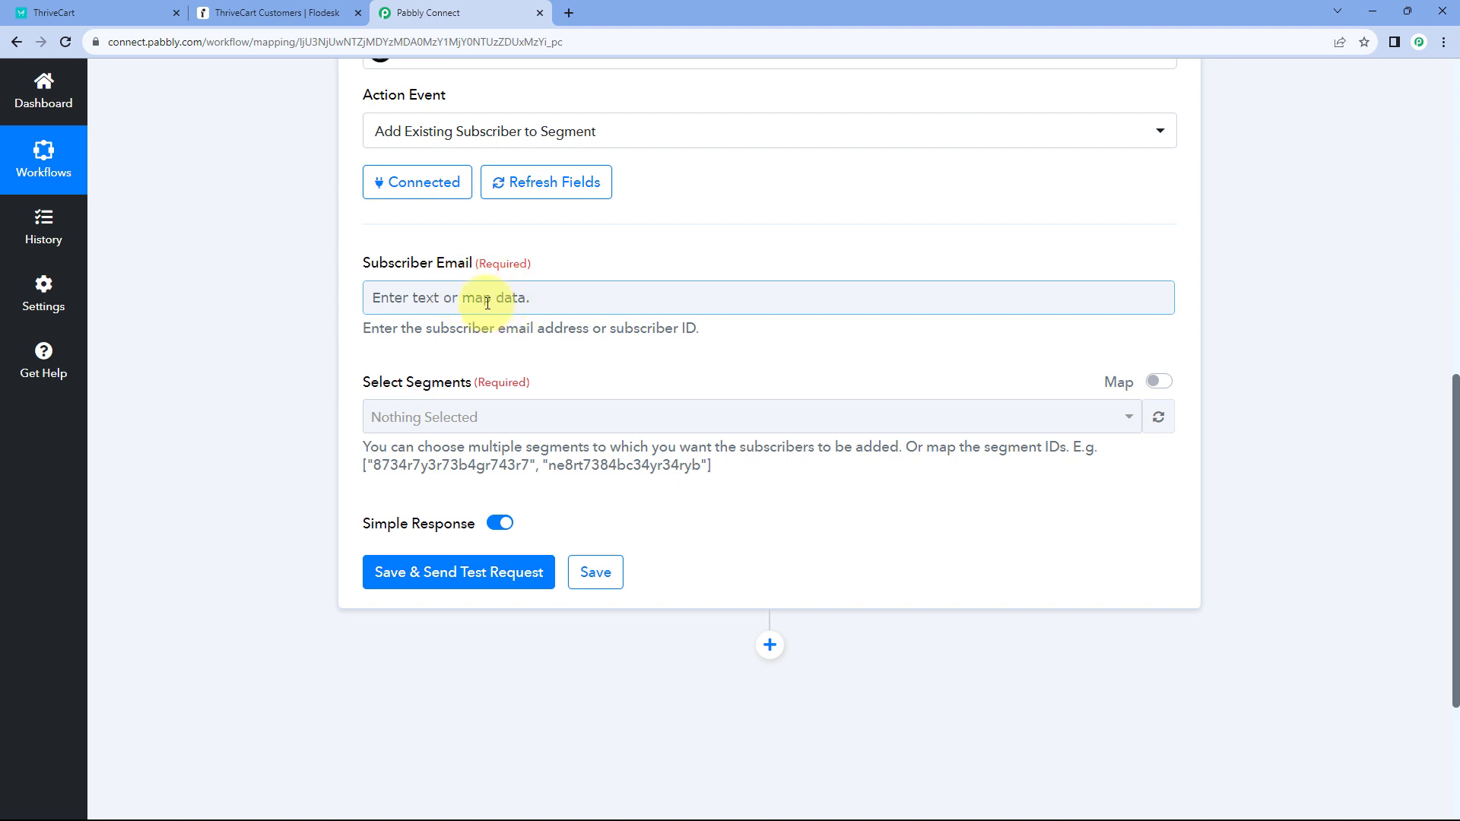
left_click(448, 298)
scroll(322, 326, "down", 2)
left_click(490, 300)
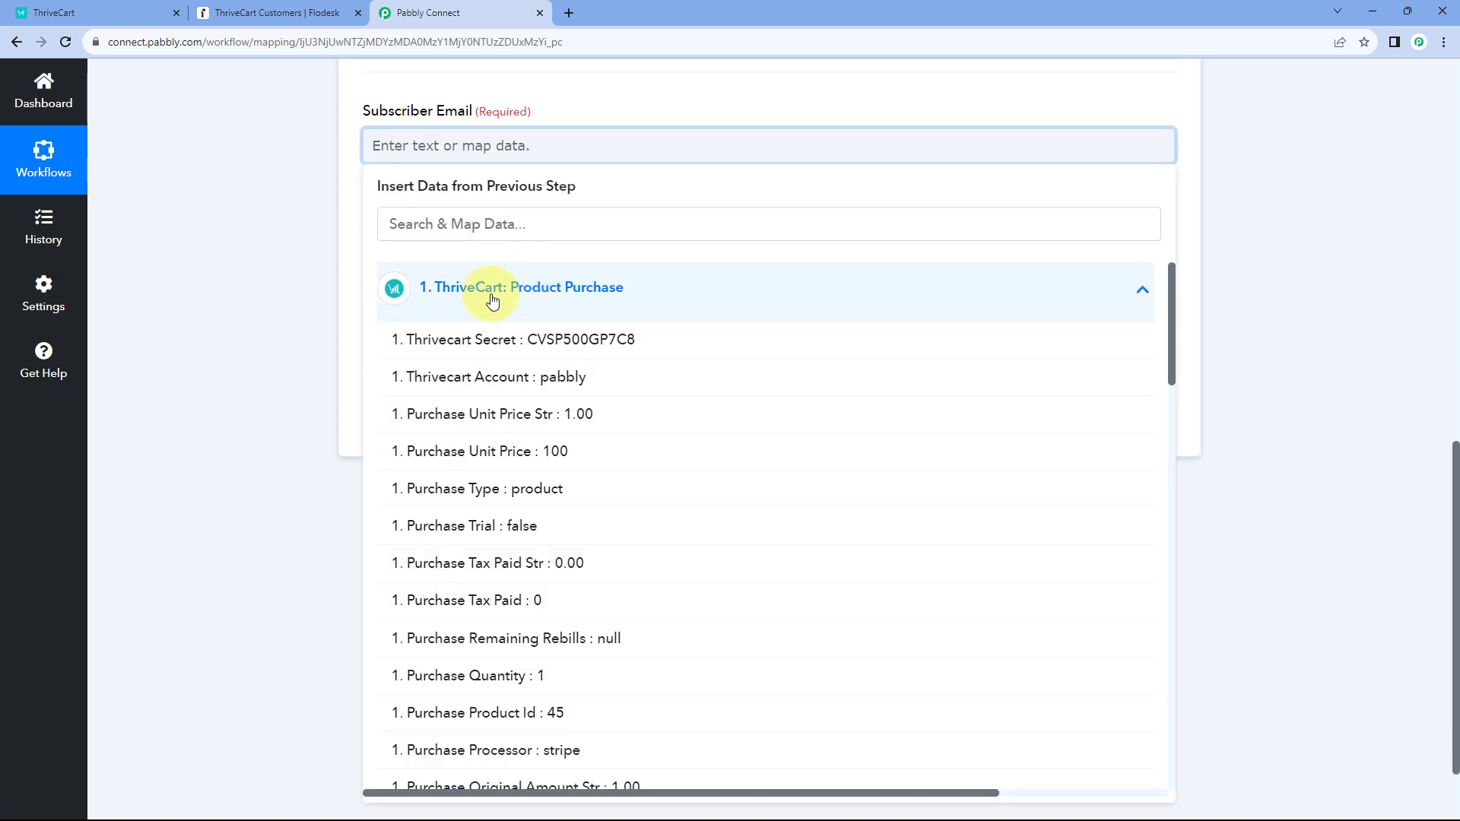
scroll(652, 446, "down", 12)
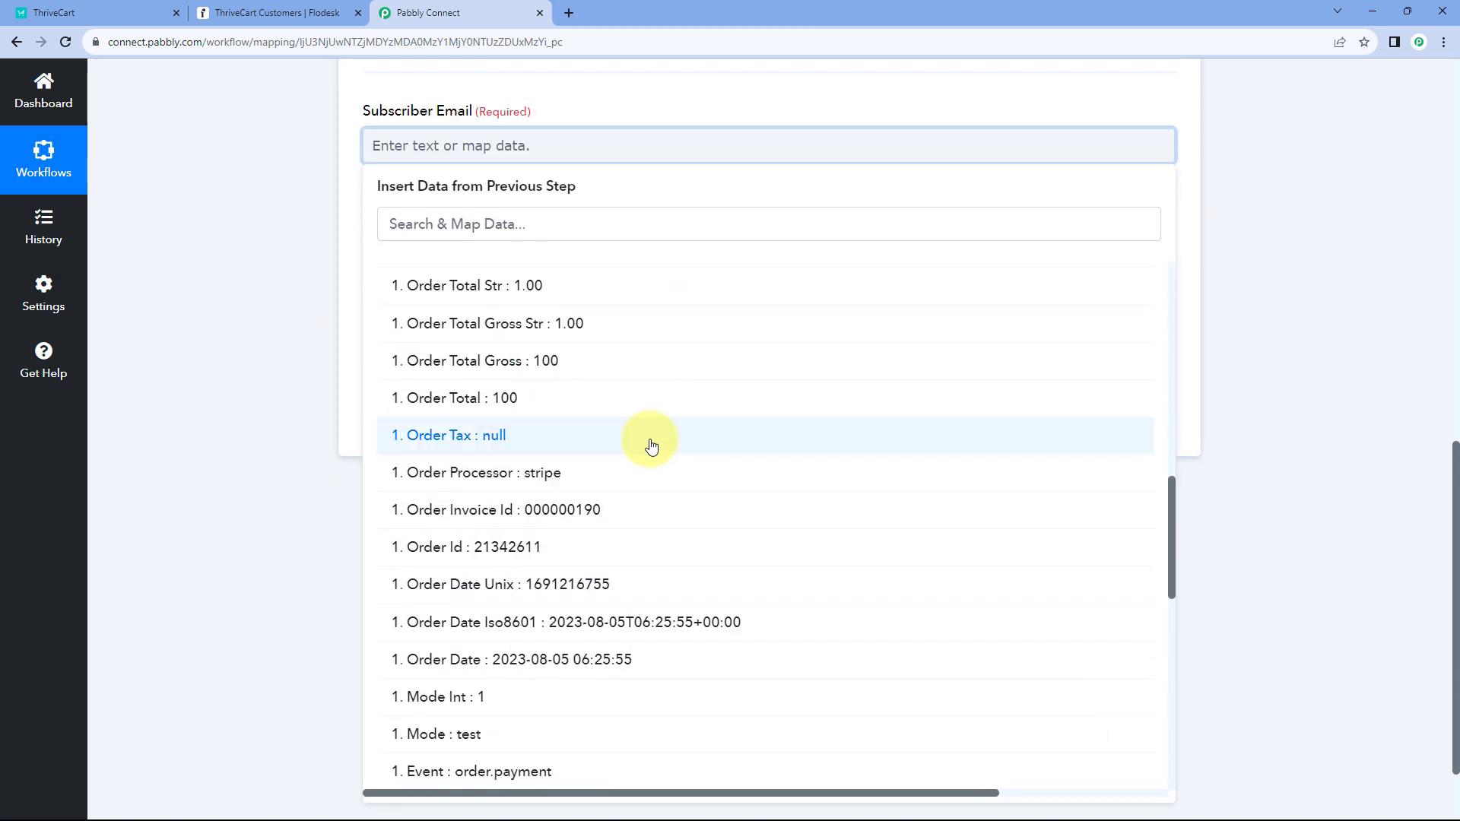
scroll(652, 446, "down", 8)
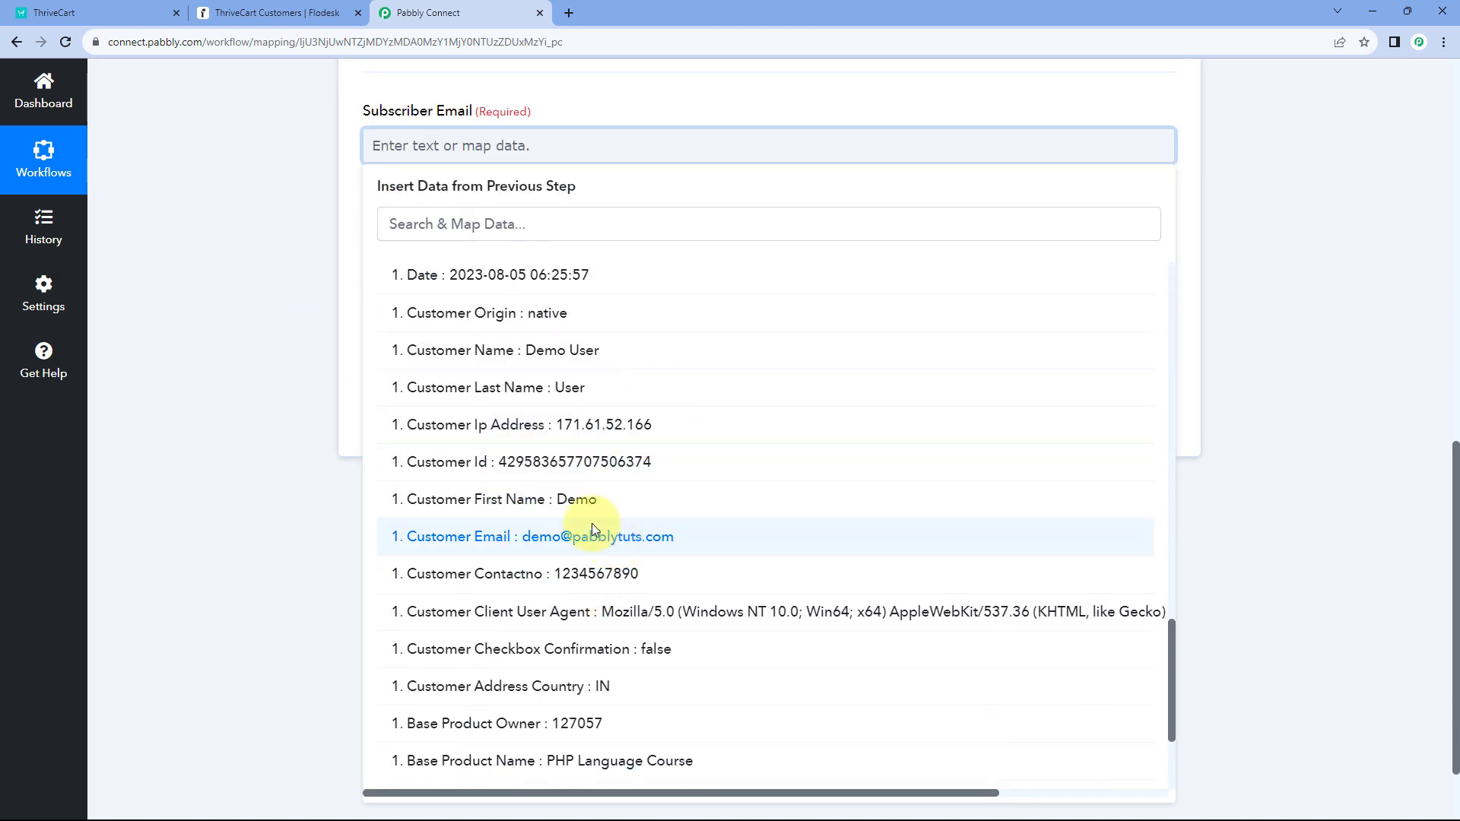
left_click(591, 530)
left_click(318, 292)
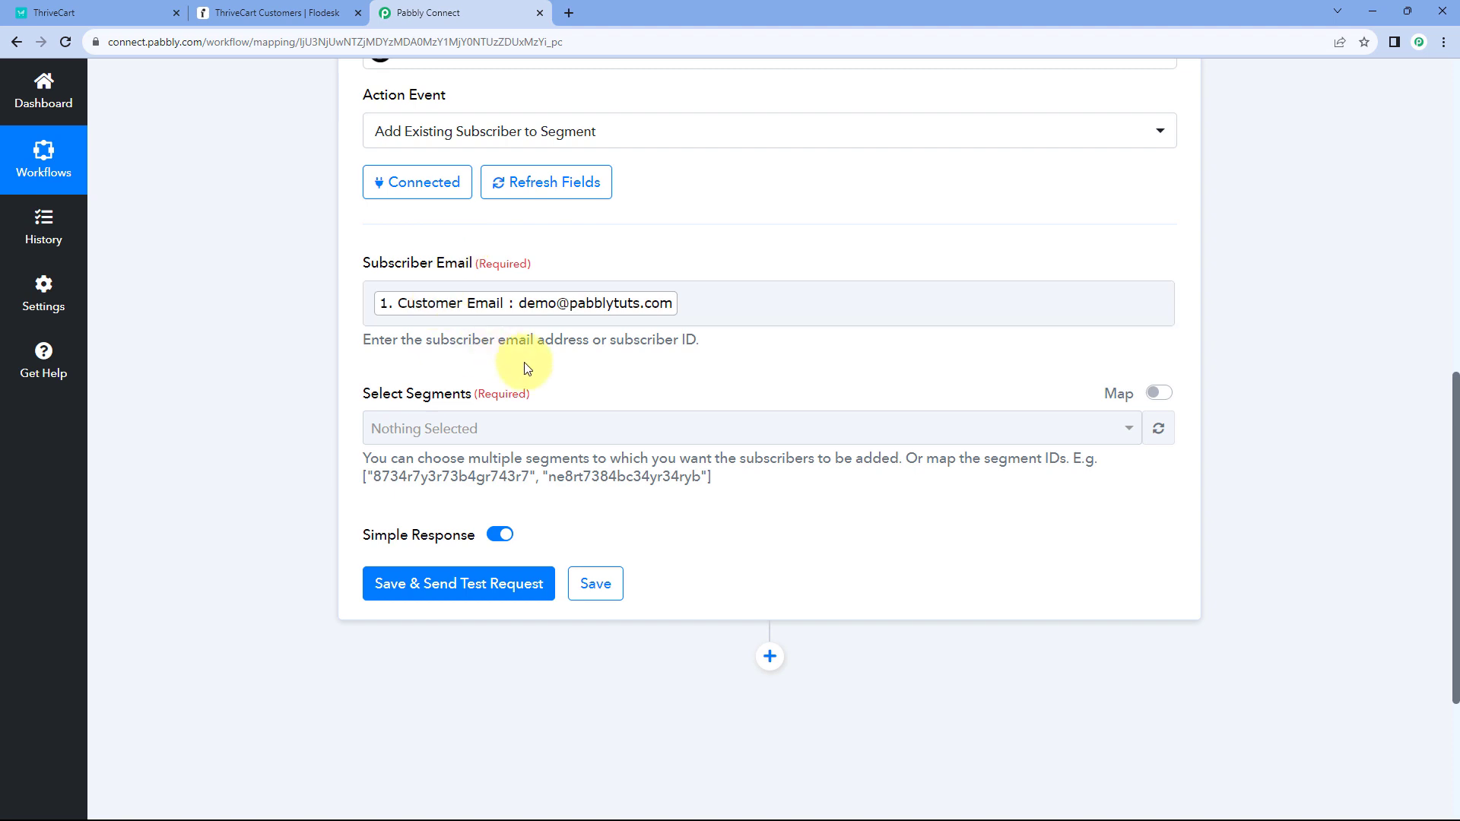
scroll(522, 368, "down", 1)
- Set Select Segments to ThriveCart Customers only, leaving MailerLite Leads and Typeform Leads unticked
left_click(569, 358)
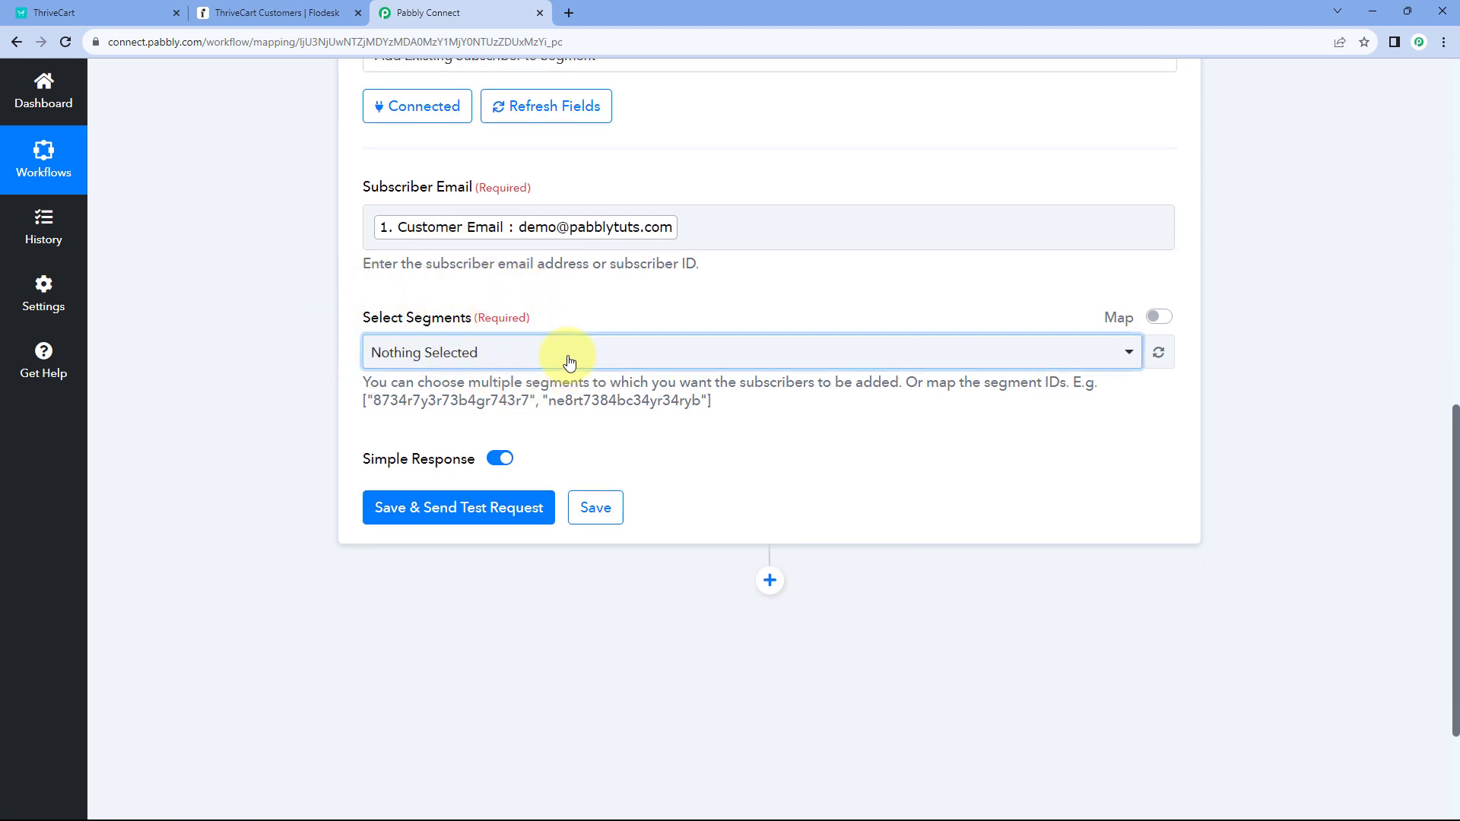
scroll(316, 342, "down", 2)
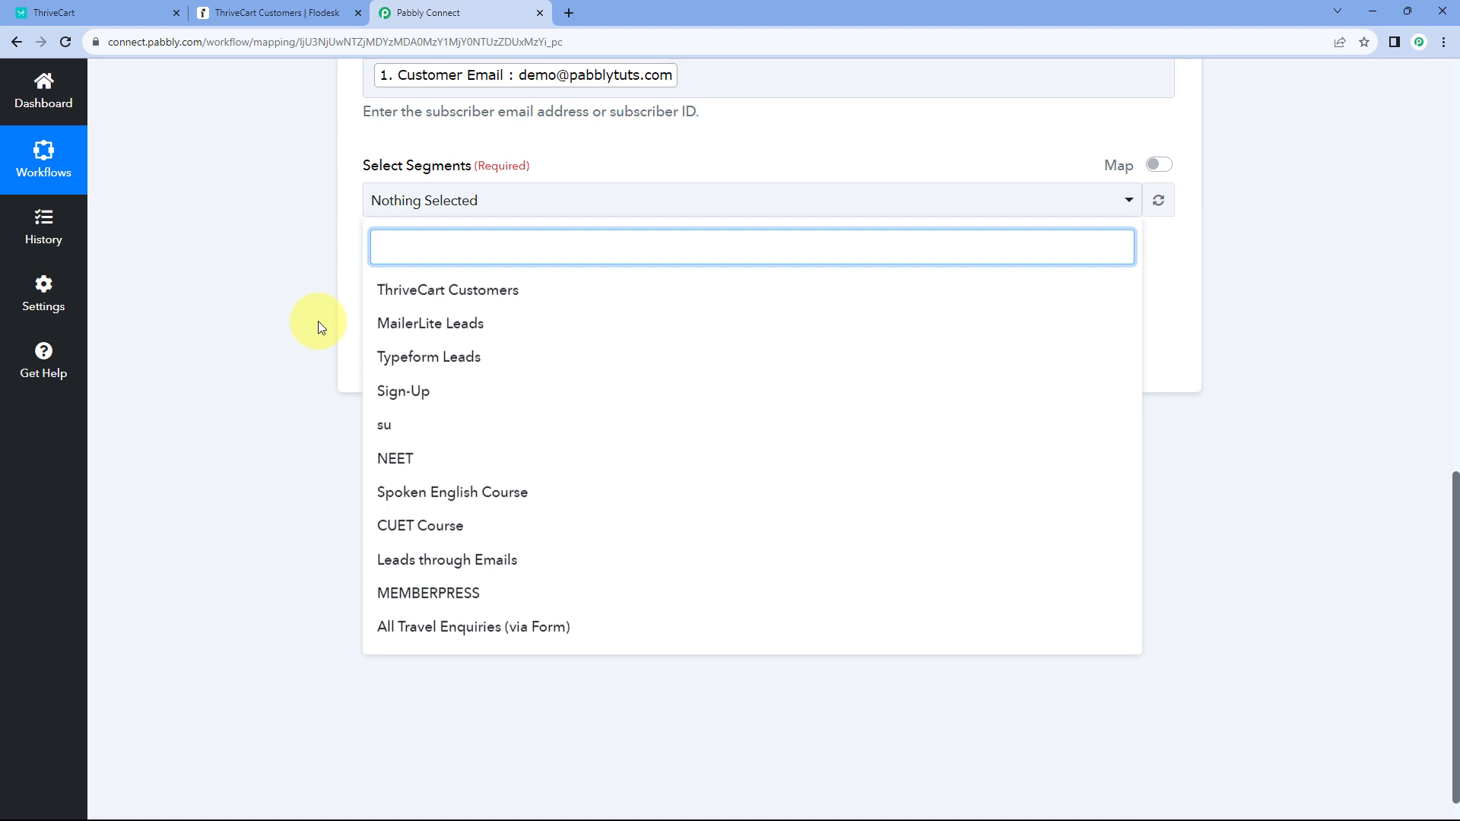
left_click(307, 9)
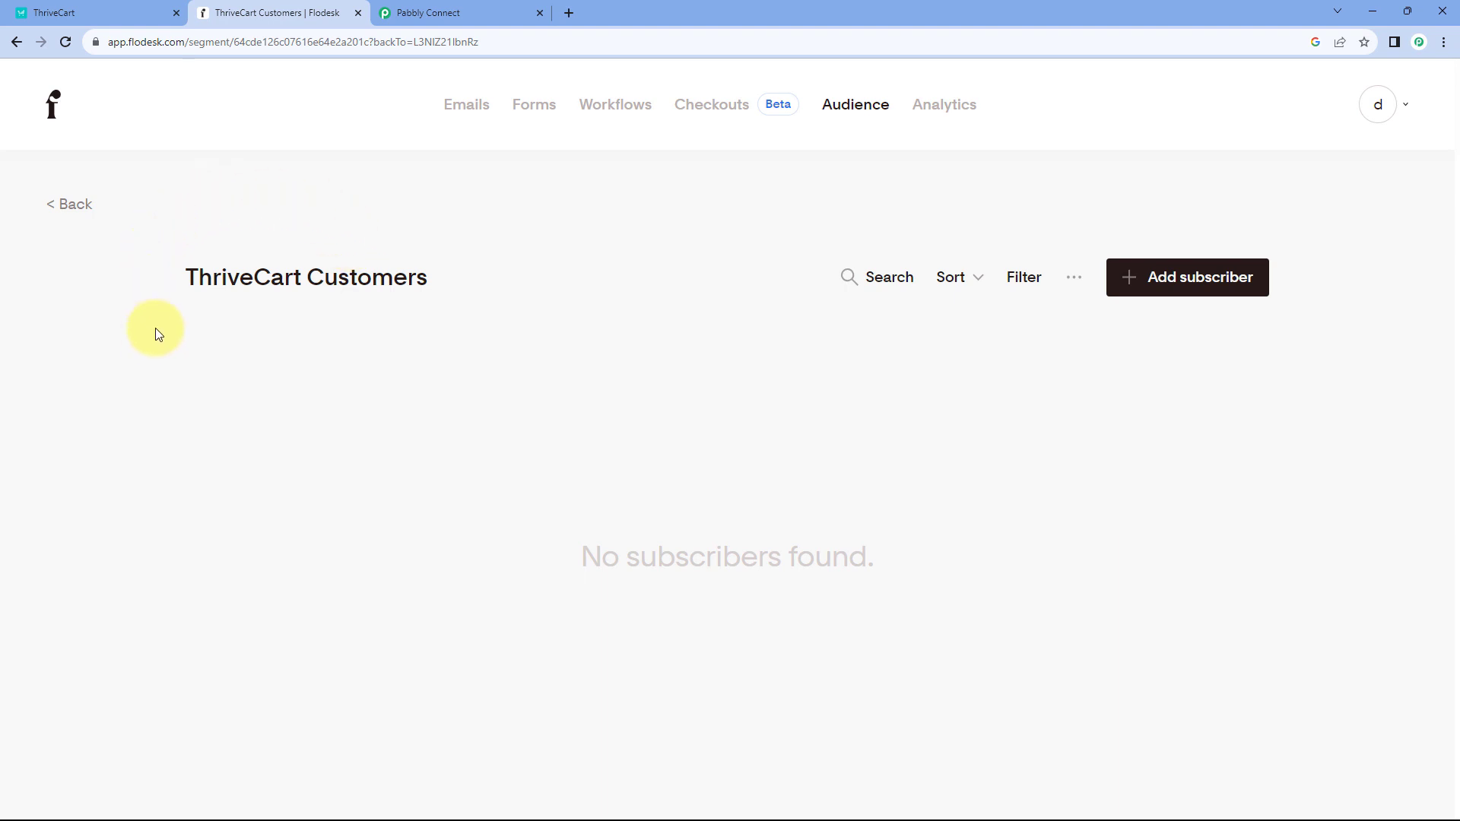
left_click(426, 13)
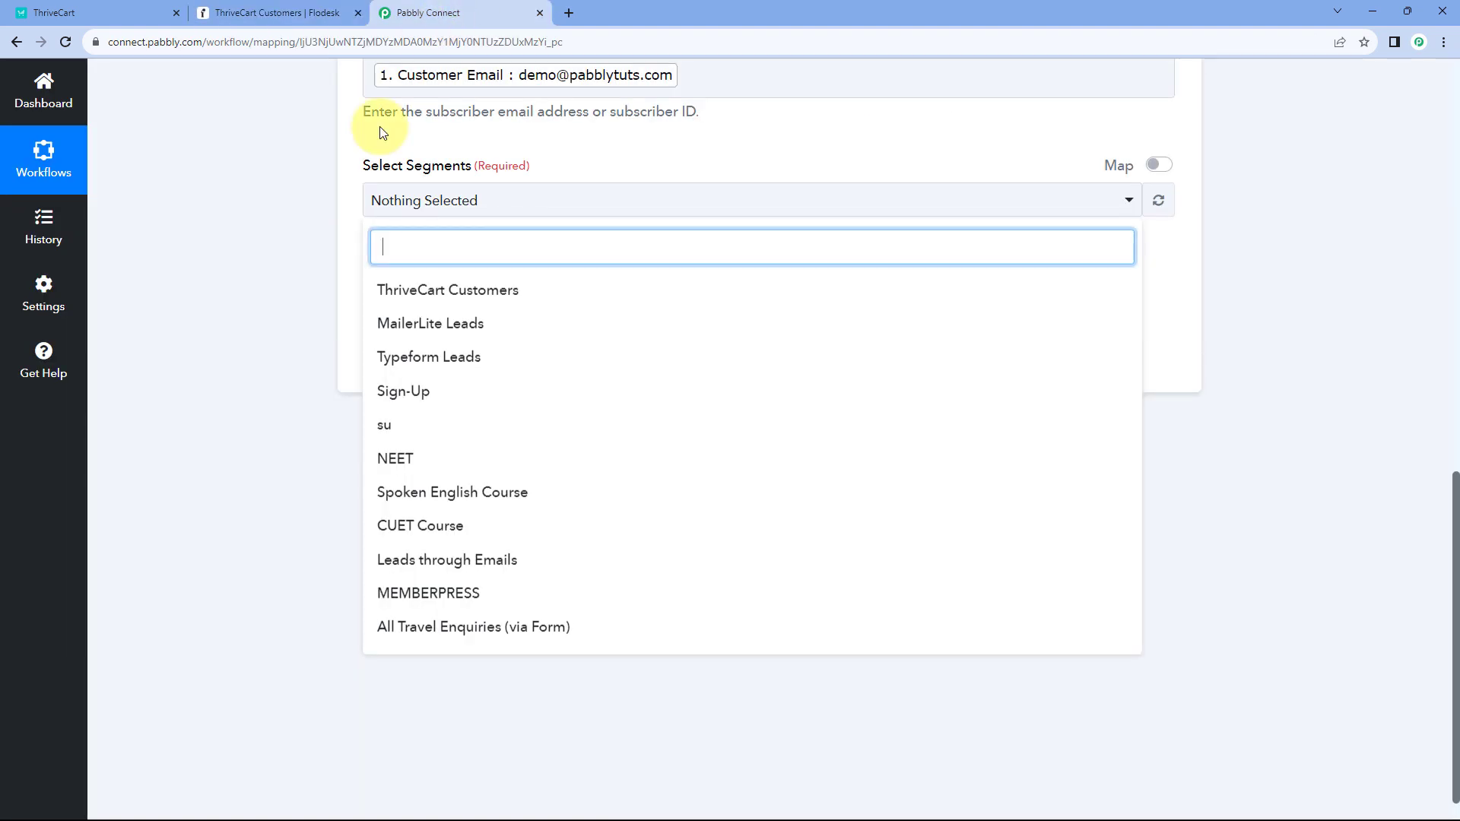
left_click(498, 304)
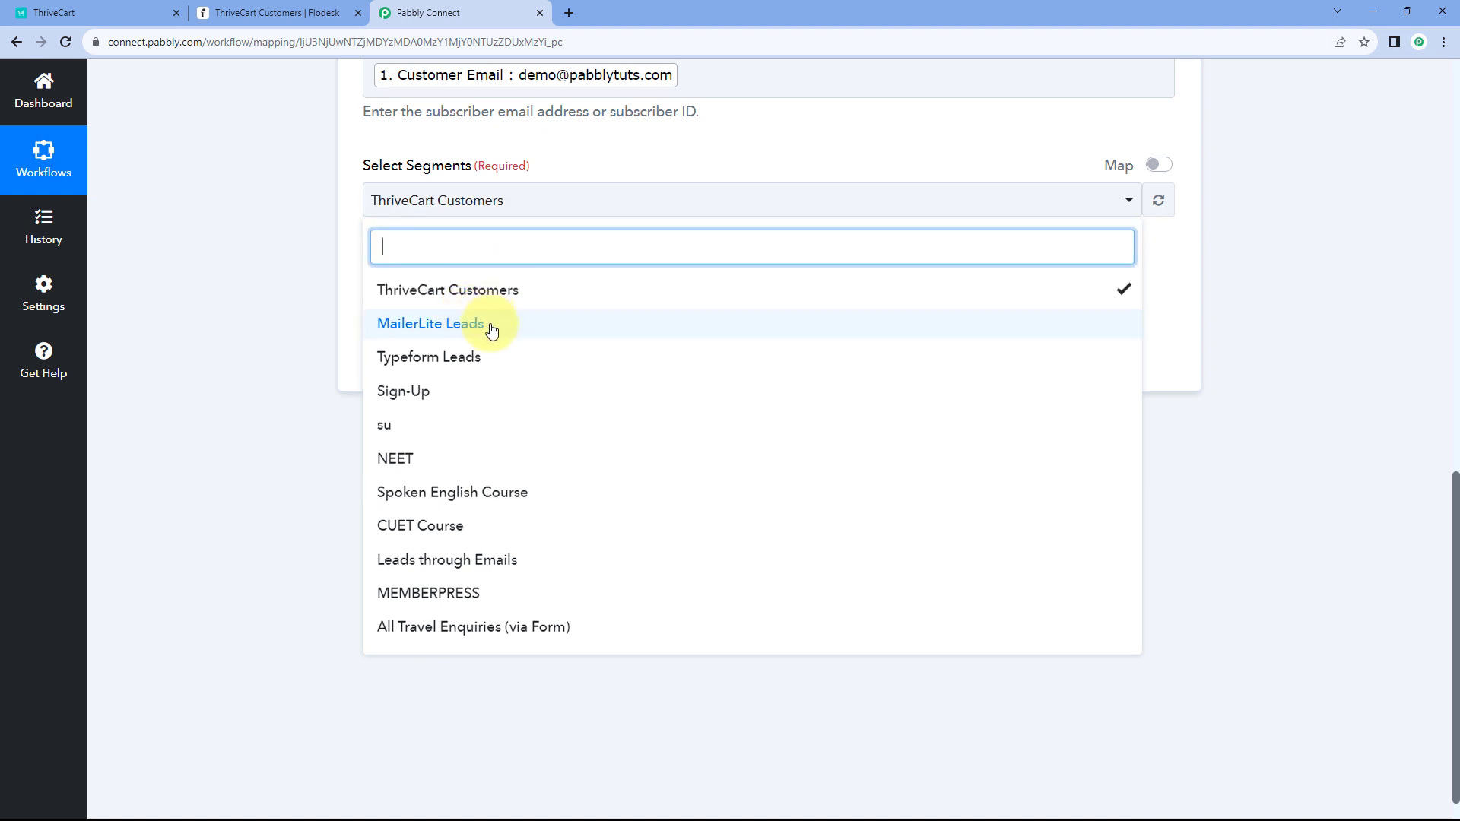
left_click(489, 328)
left_click(491, 361)
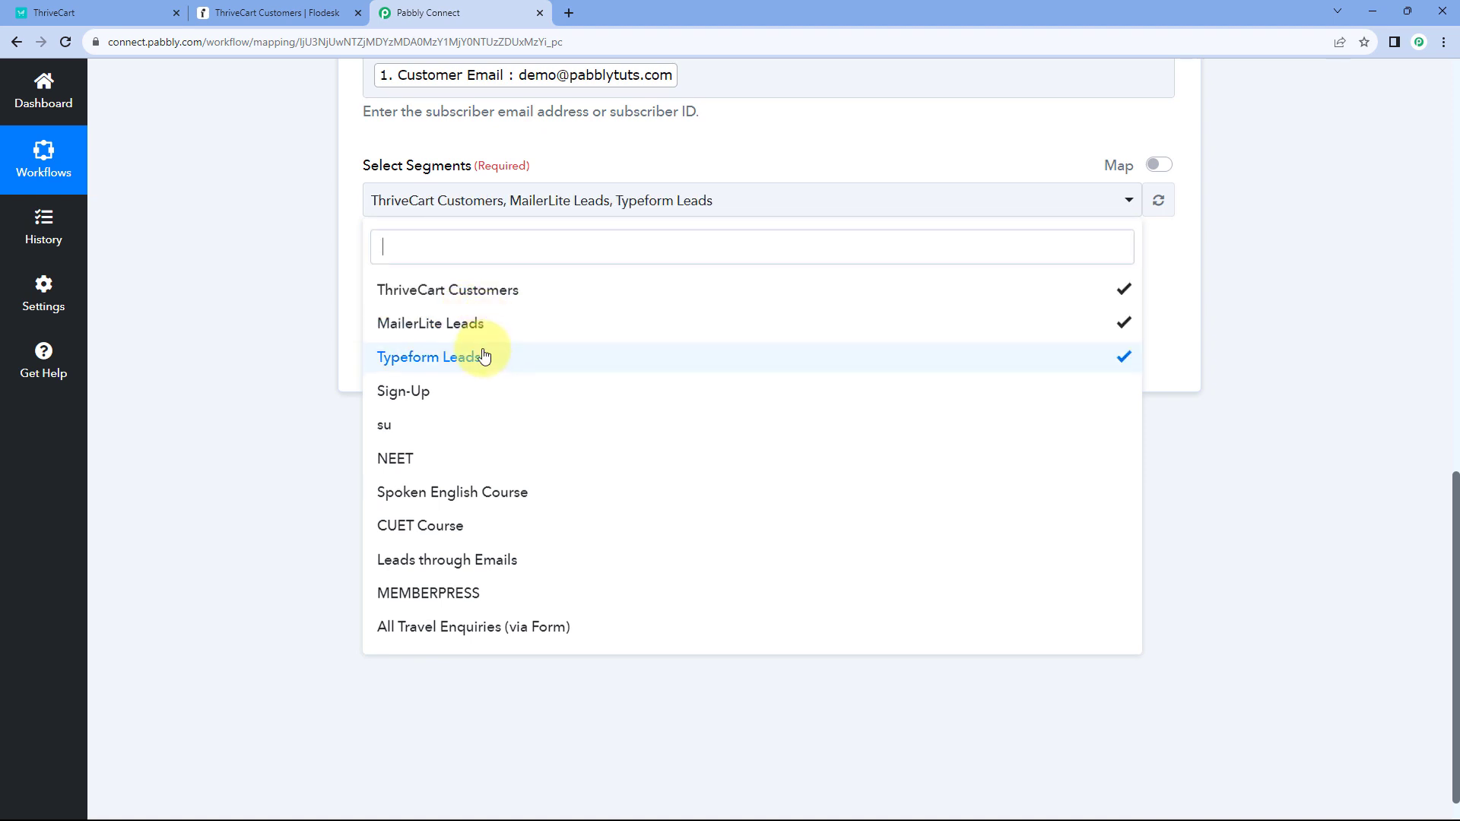
left_click(487, 327)
left_click(494, 367)
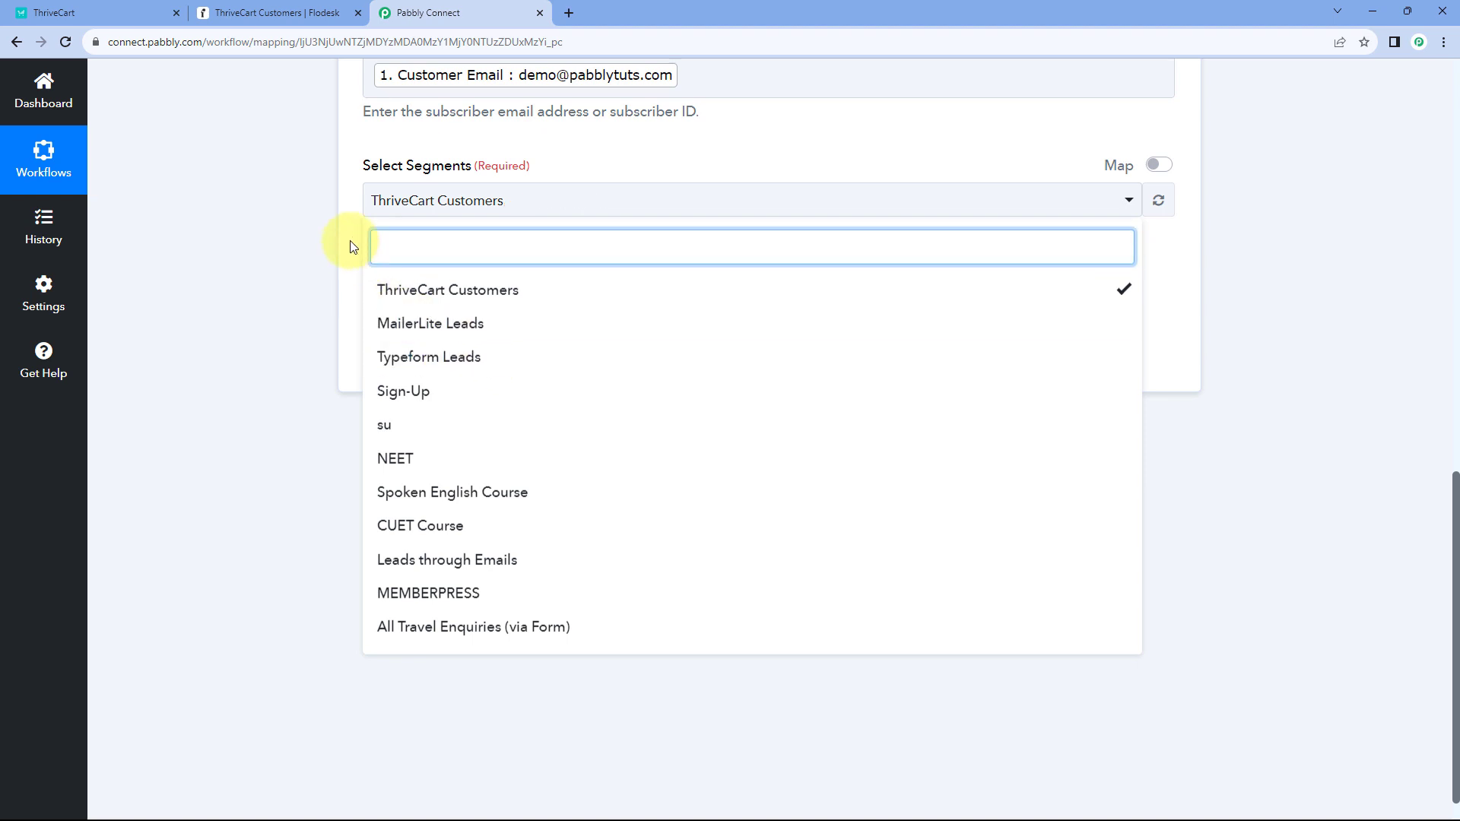
left_click(350, 245)
scroll(350, 241, "up", 1)
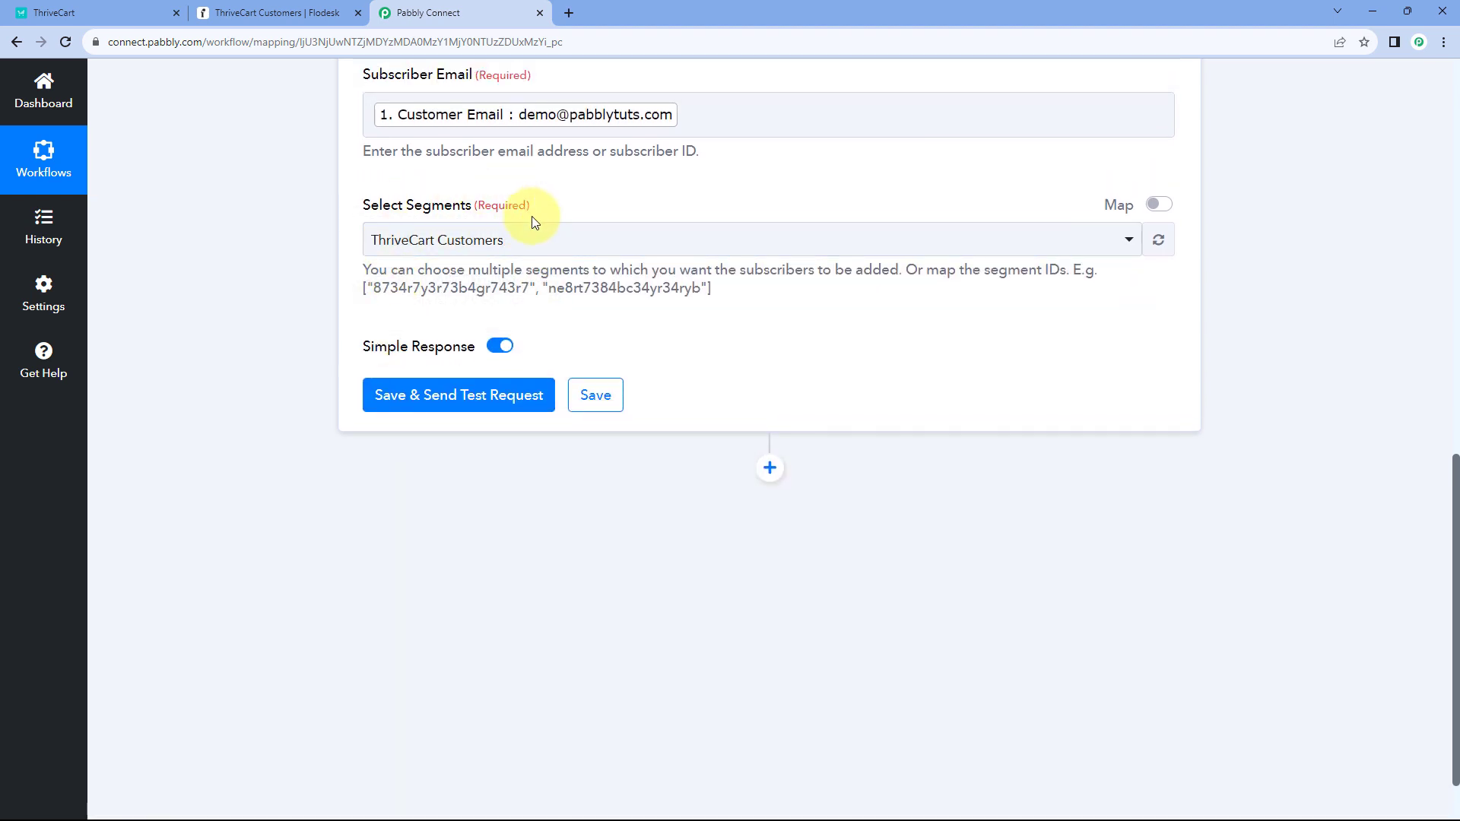
- Save and send a test request for the add-to-segment step, review the response, and collapse it
left_click(479, 395)
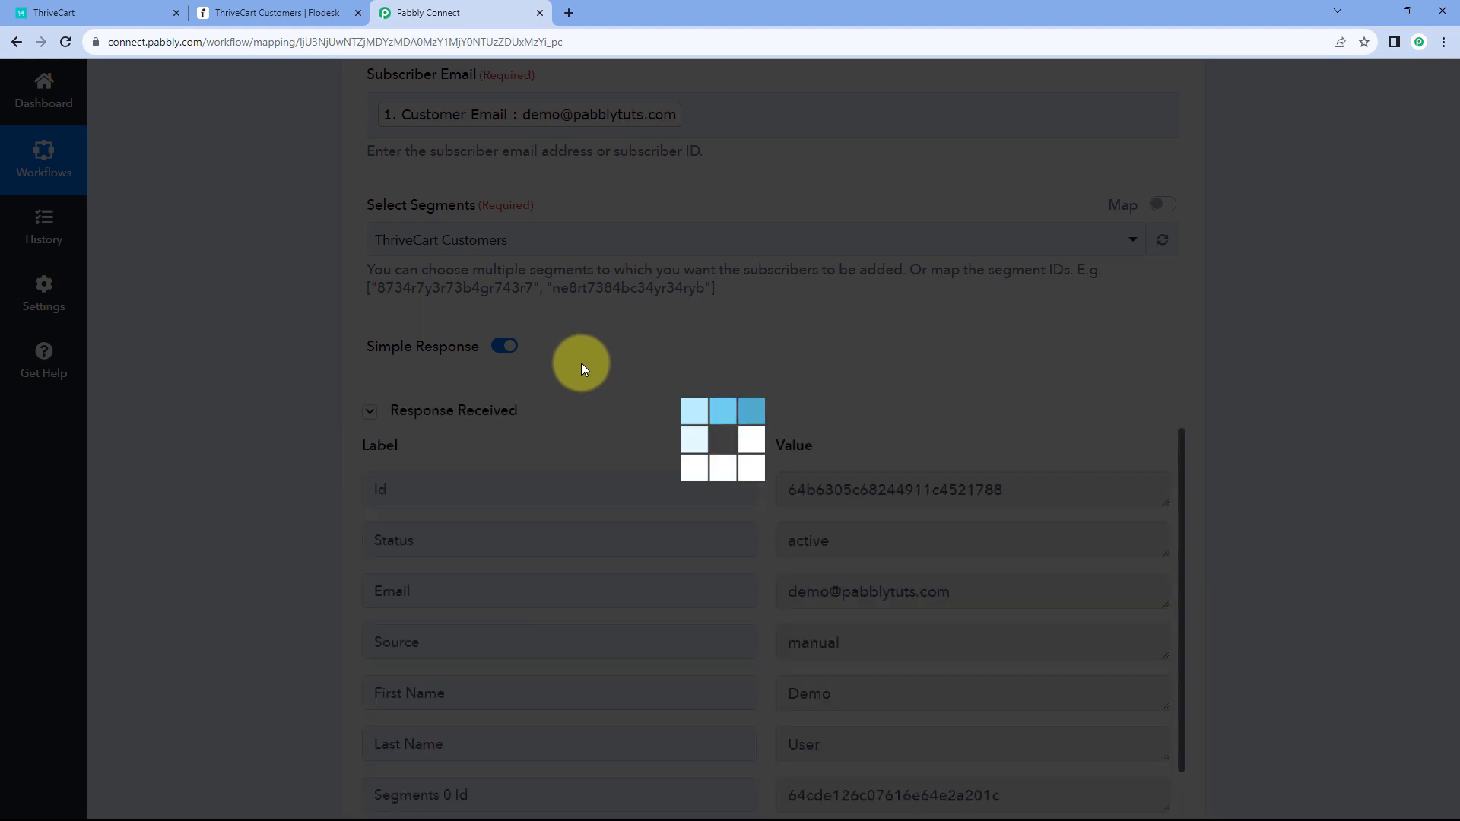
scroll(727, 384, "down", 1)
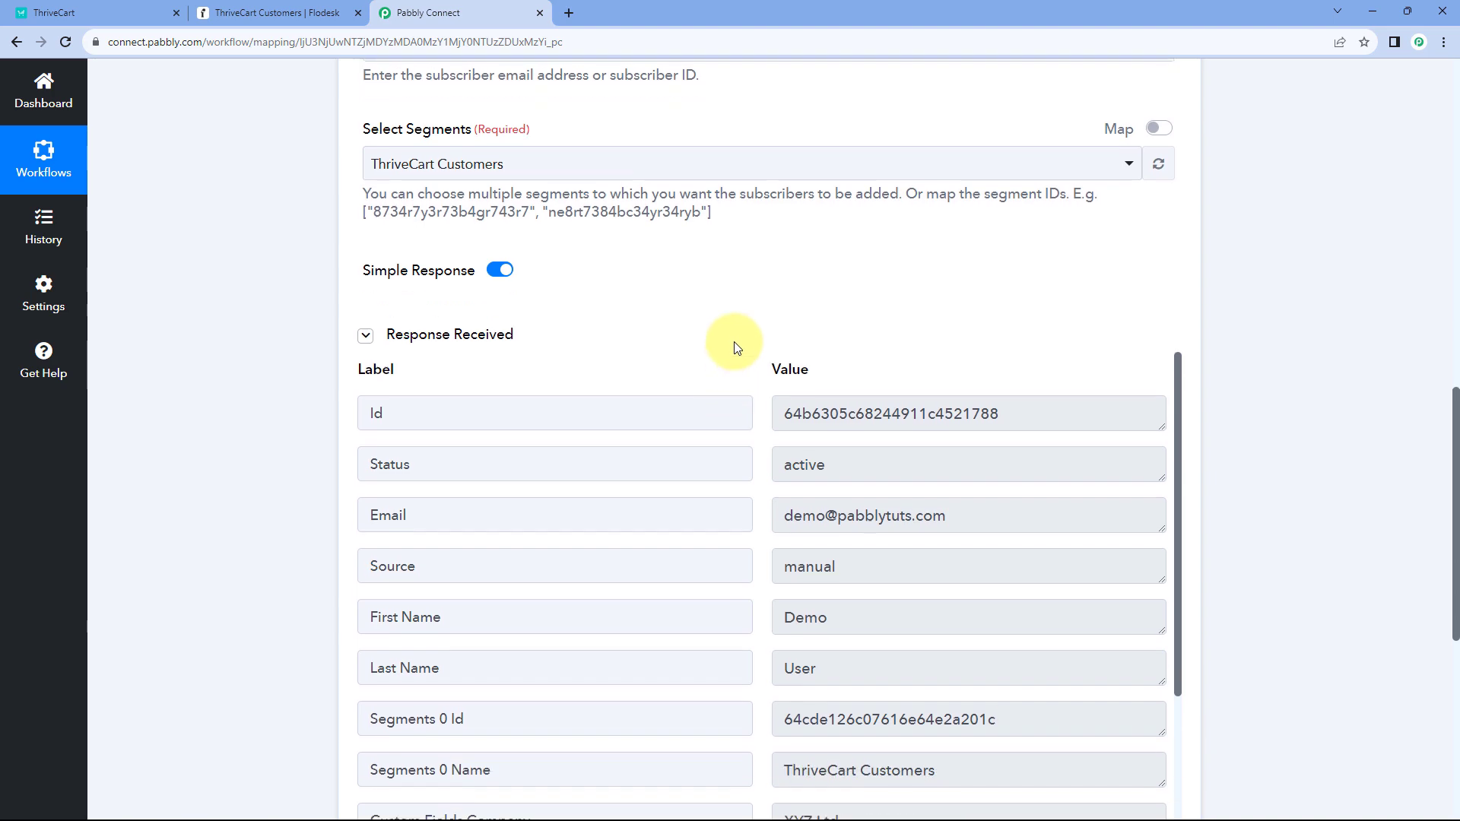
scroll(733, 341, "up", 8)
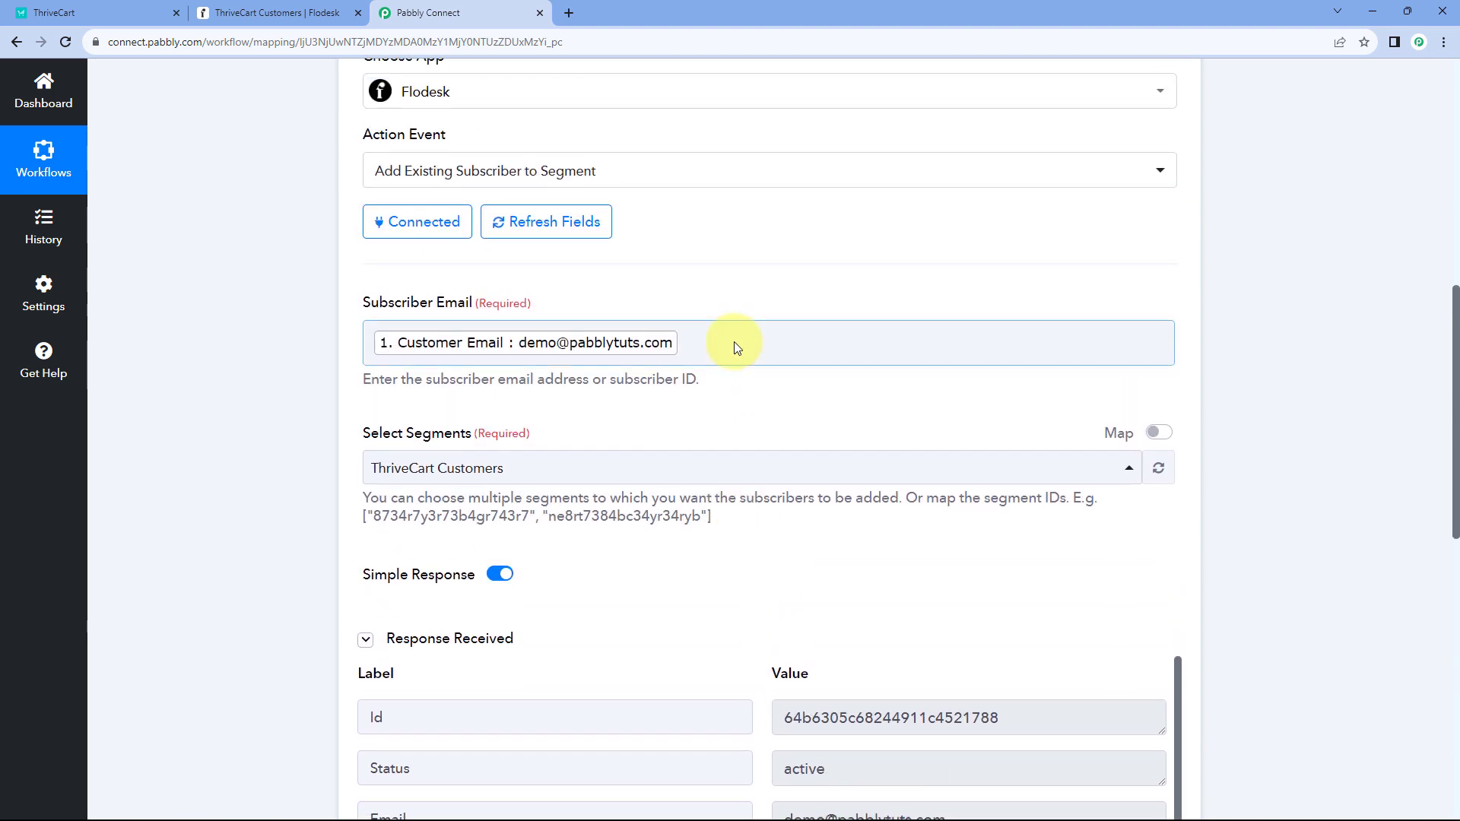
left_click(765, 271)
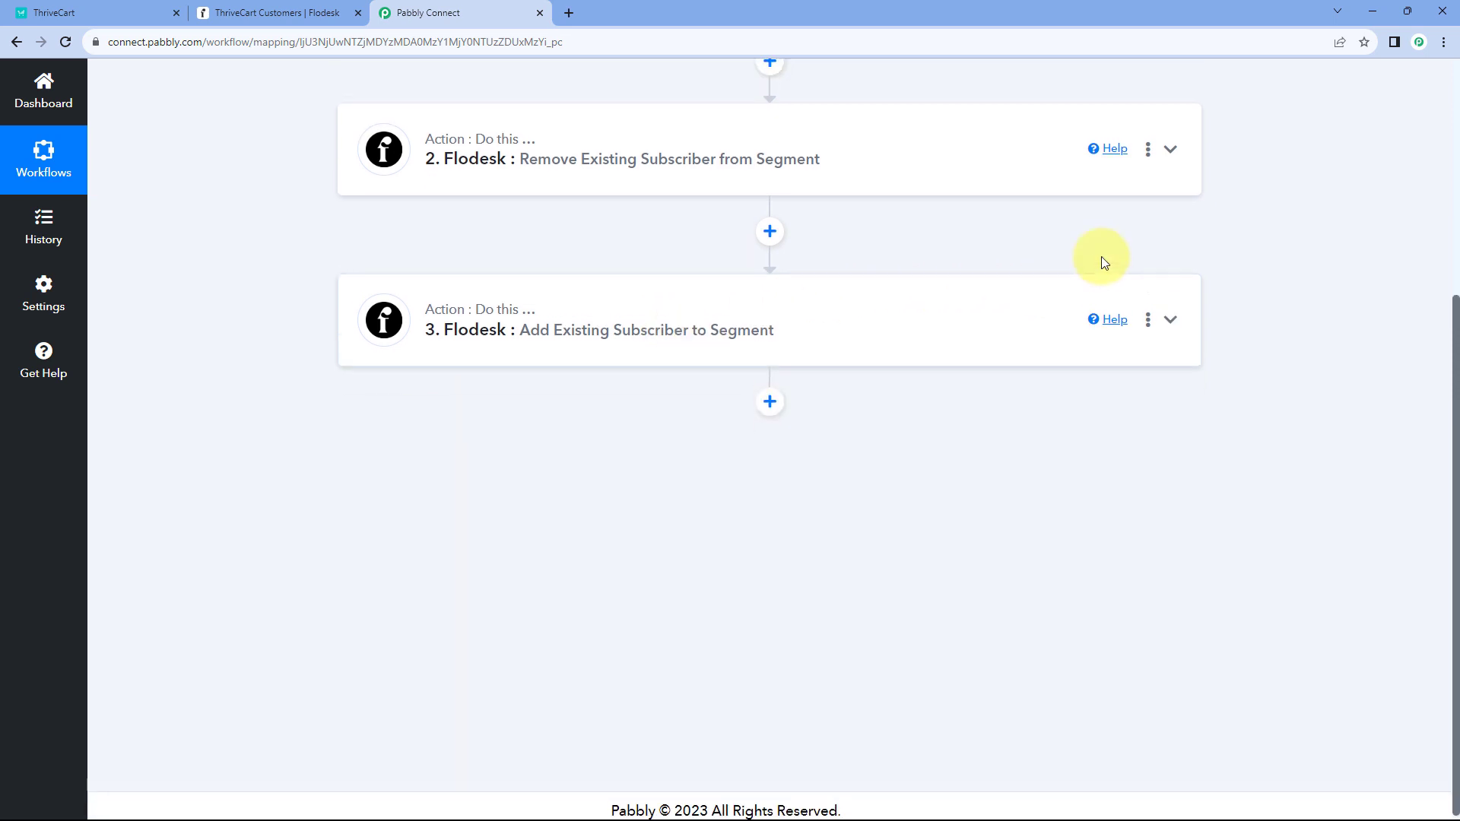
- Review the three-step workflow and switch to Flodesk's ThriveCart Customers segment page
scroll(1101, 257, "up", 5)
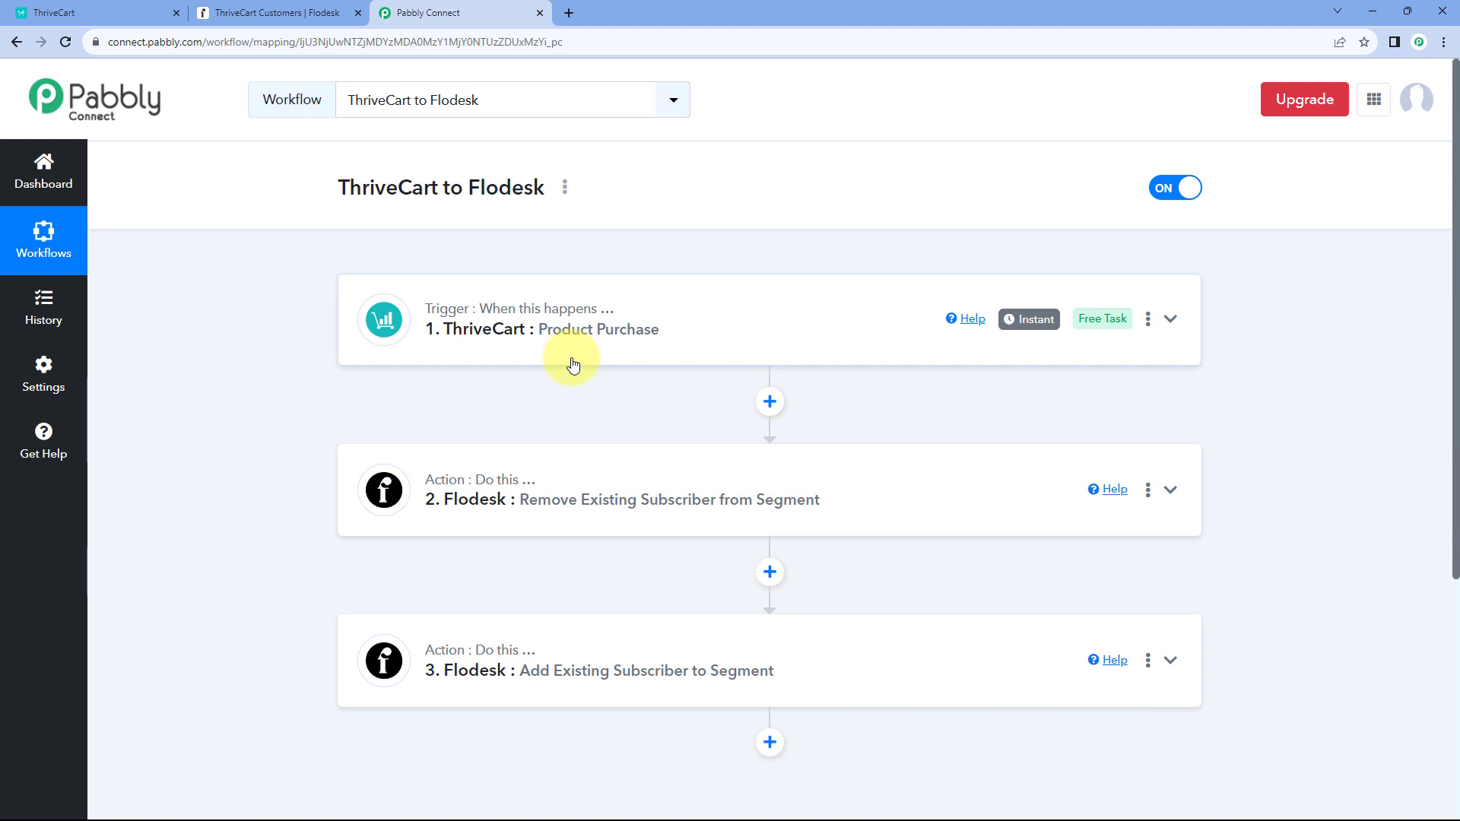
scroll(572, 364, "down", 2)
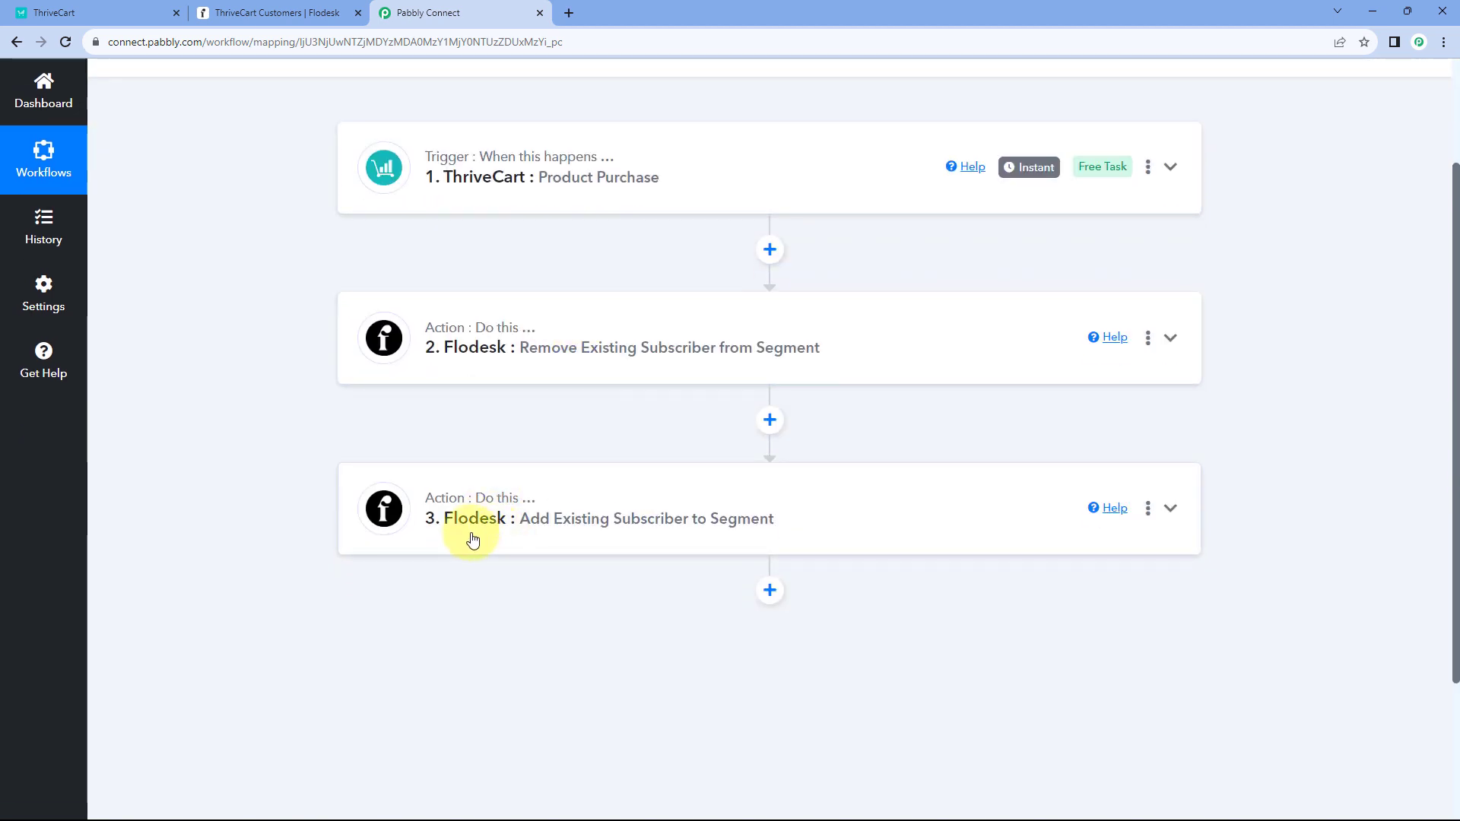
scroll(655, 443, "up", 1)
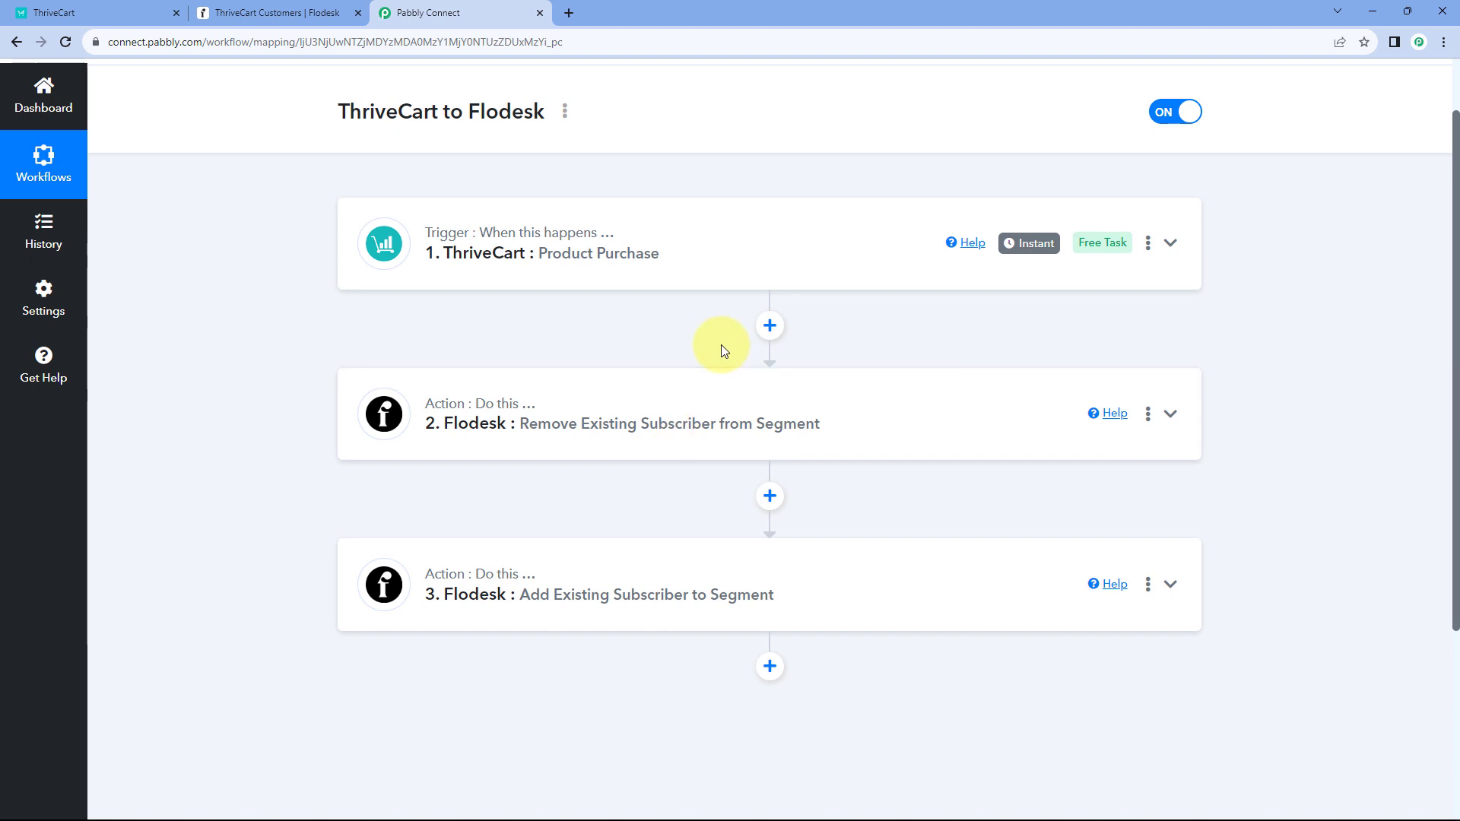
left_click(304, 12)
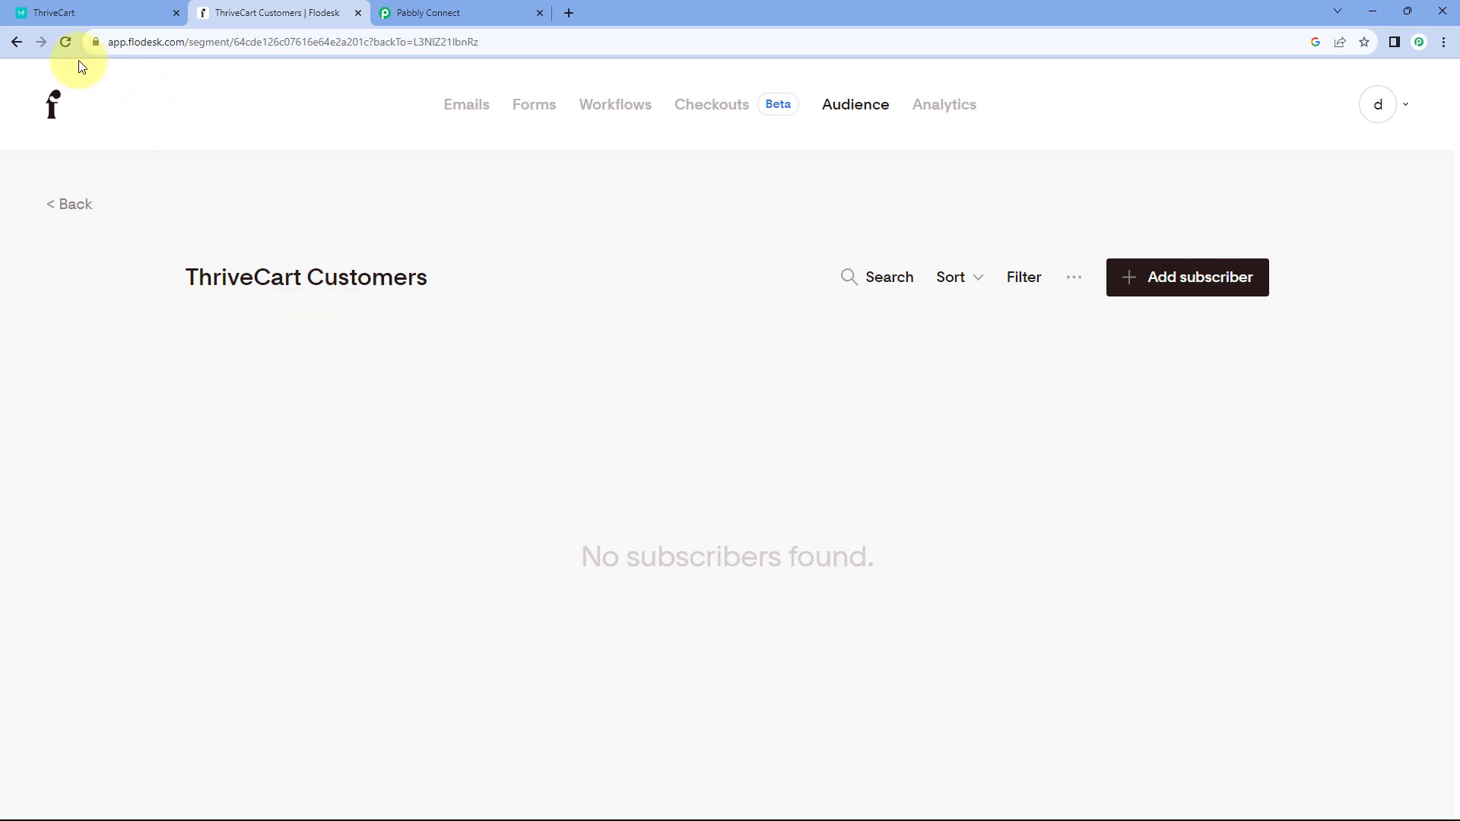
- Reload the ThriveCart Customers segment and confirm the test subscriber now appears, 1 of 1
left_click(66, 43)
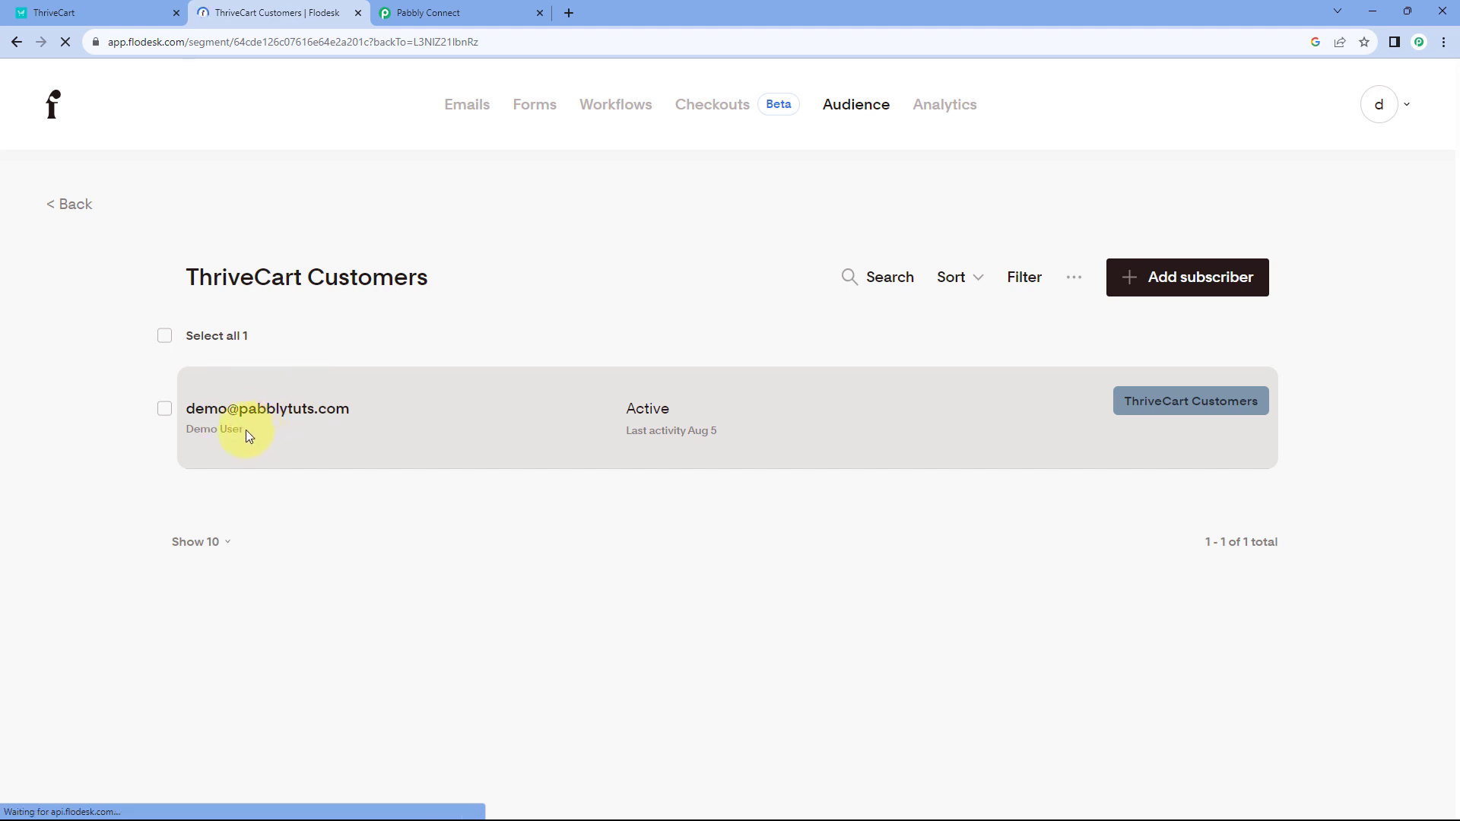
left_click(449, 12)
scroll(799, 243, "up", 1)
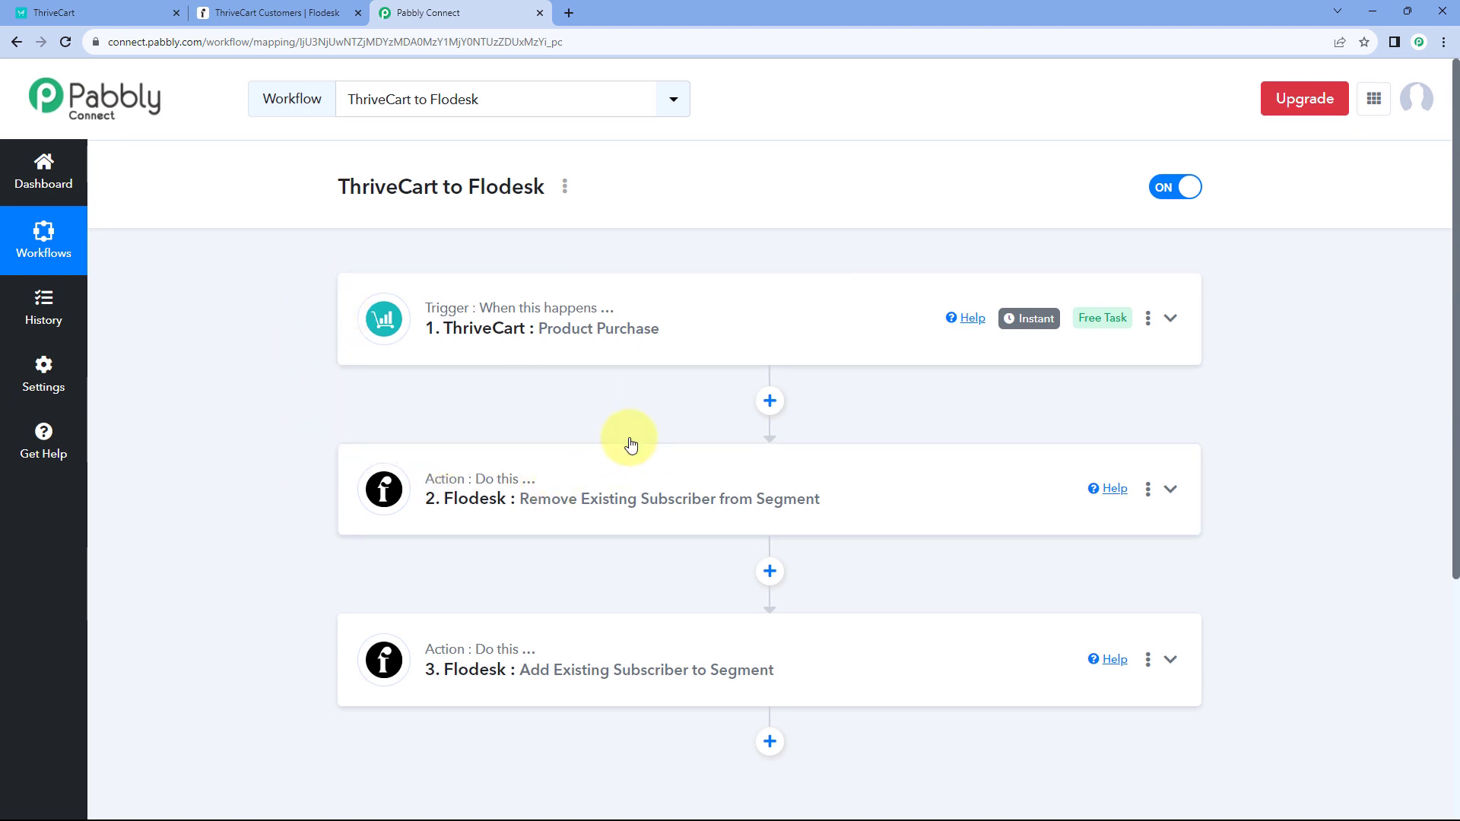
scroll(631, 444, "down", 2)
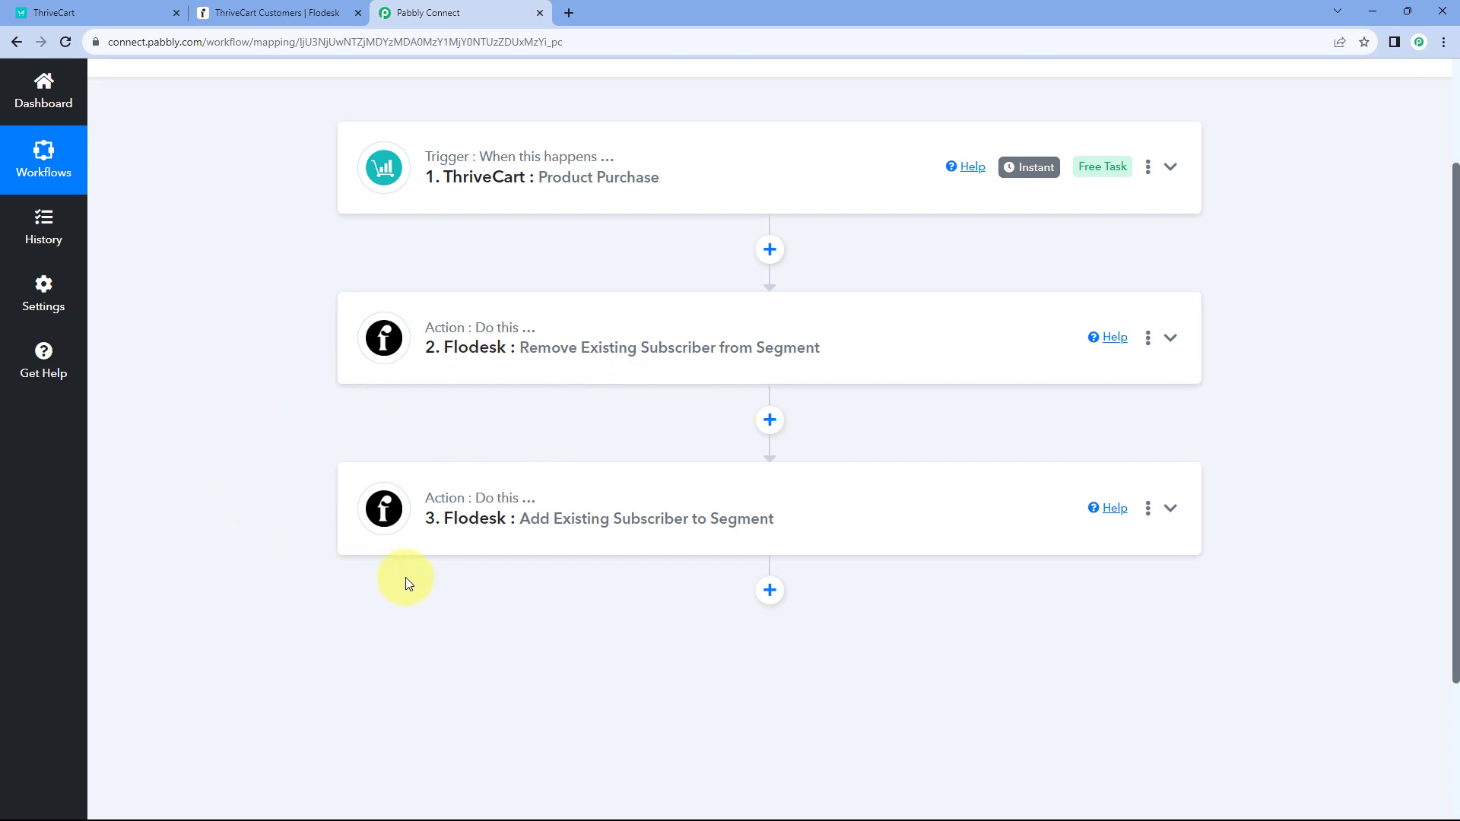
scroll(776, 444, "up", 2)
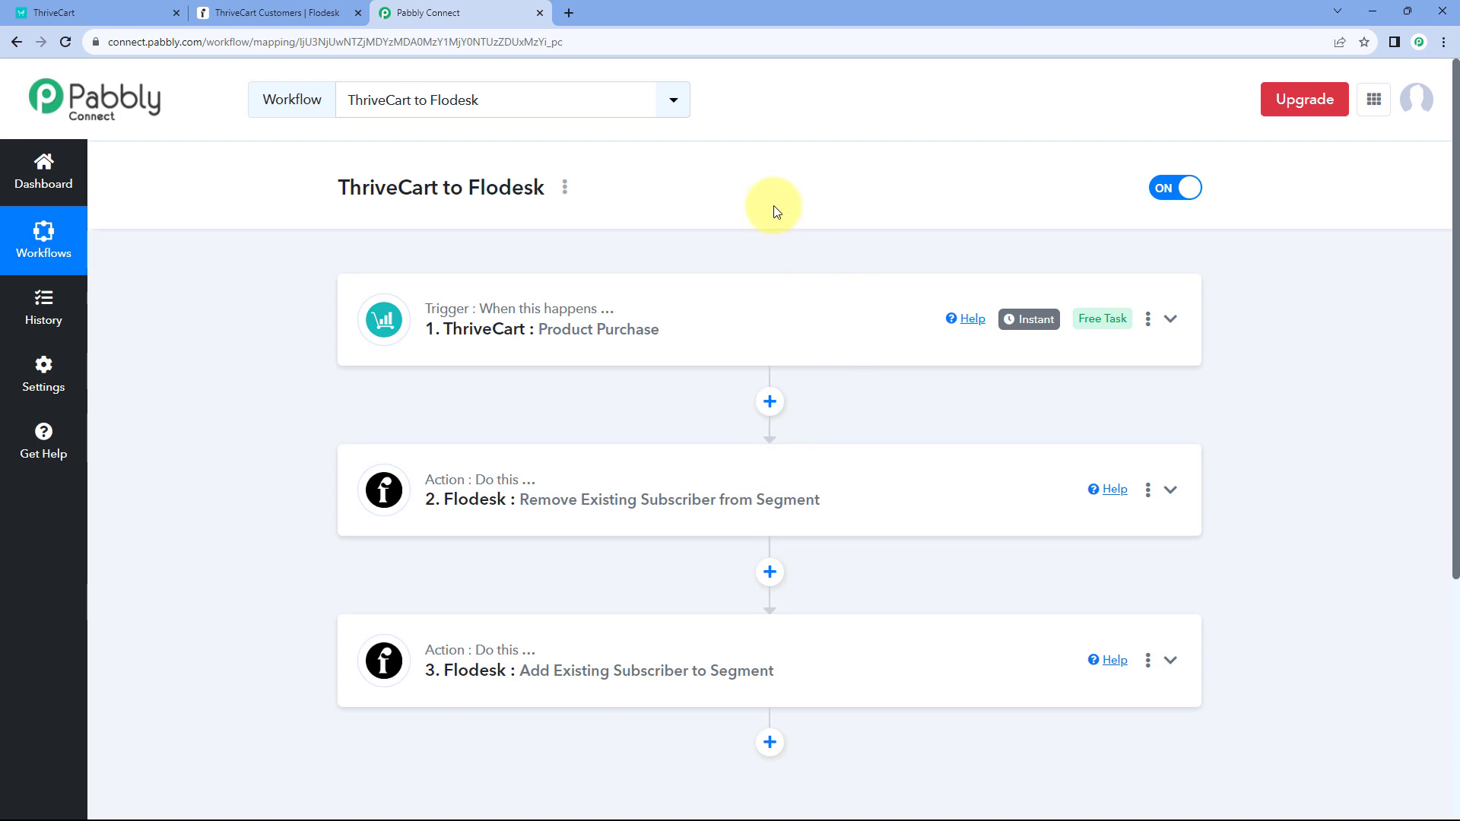
left_click(294, 12)
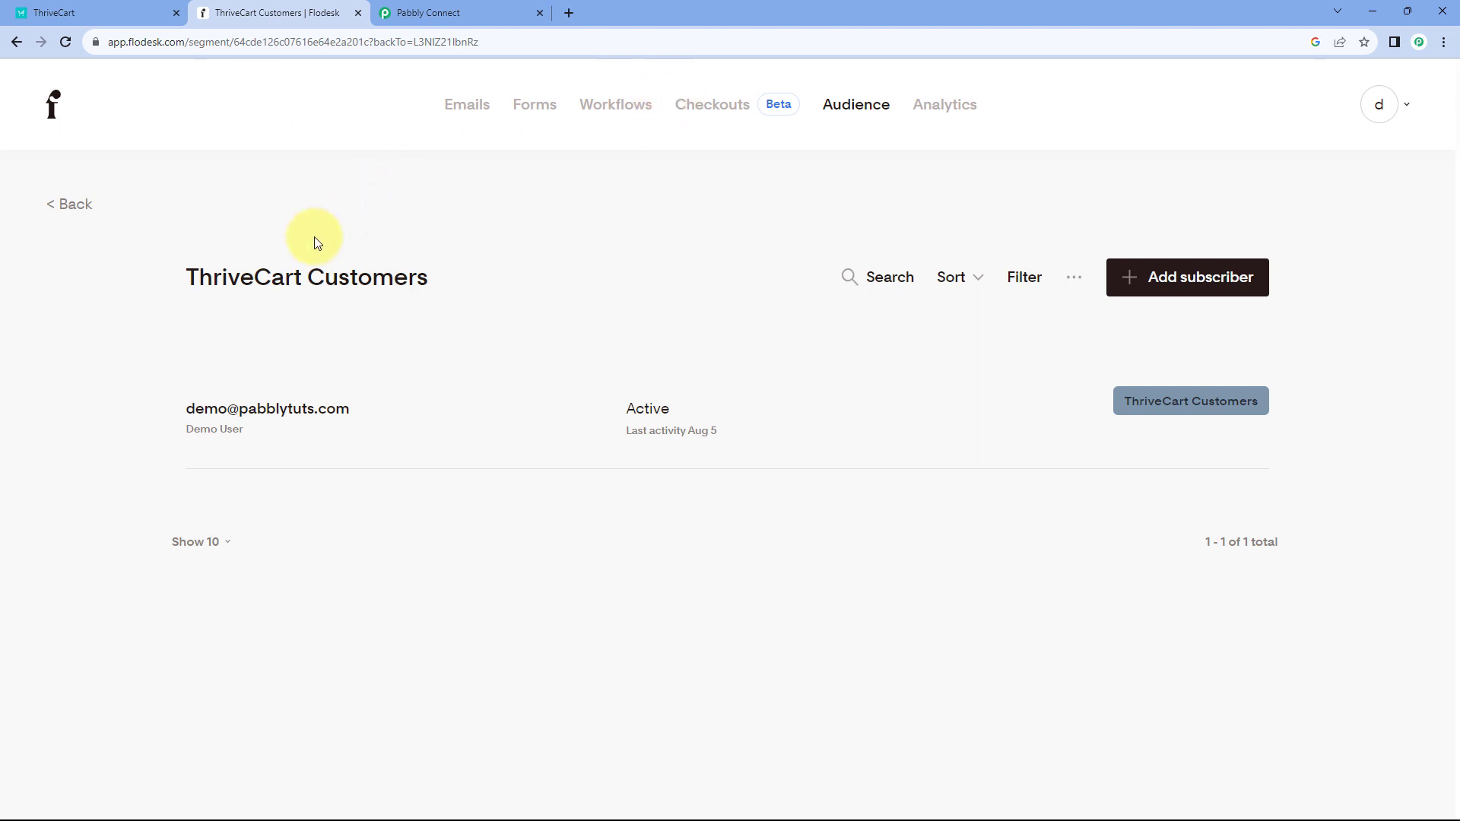
- Open the Sign-Up segment's subscribers and select the first subscriber's name
left_click(59, 204)
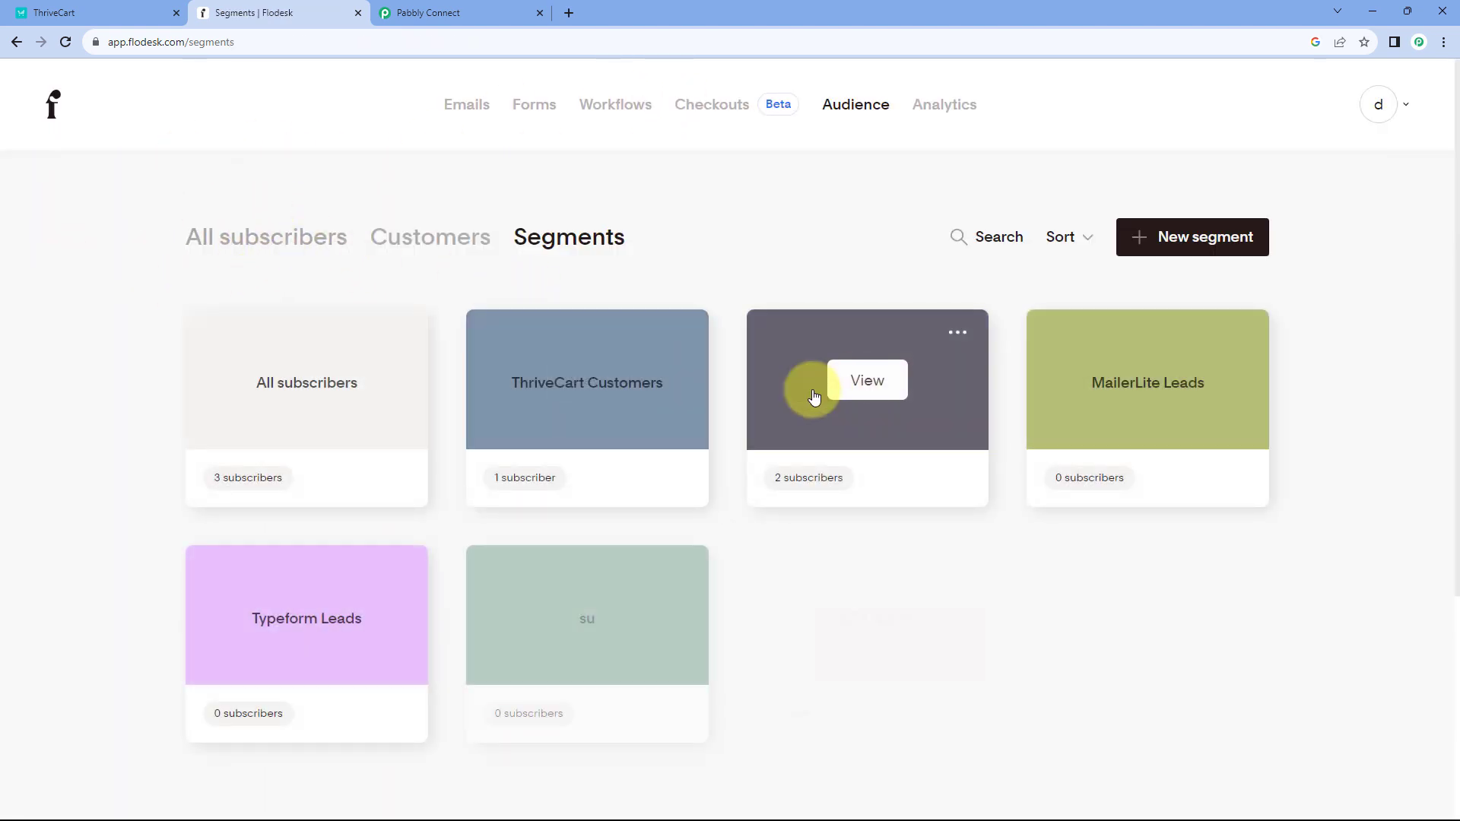
left_click(872, 390)
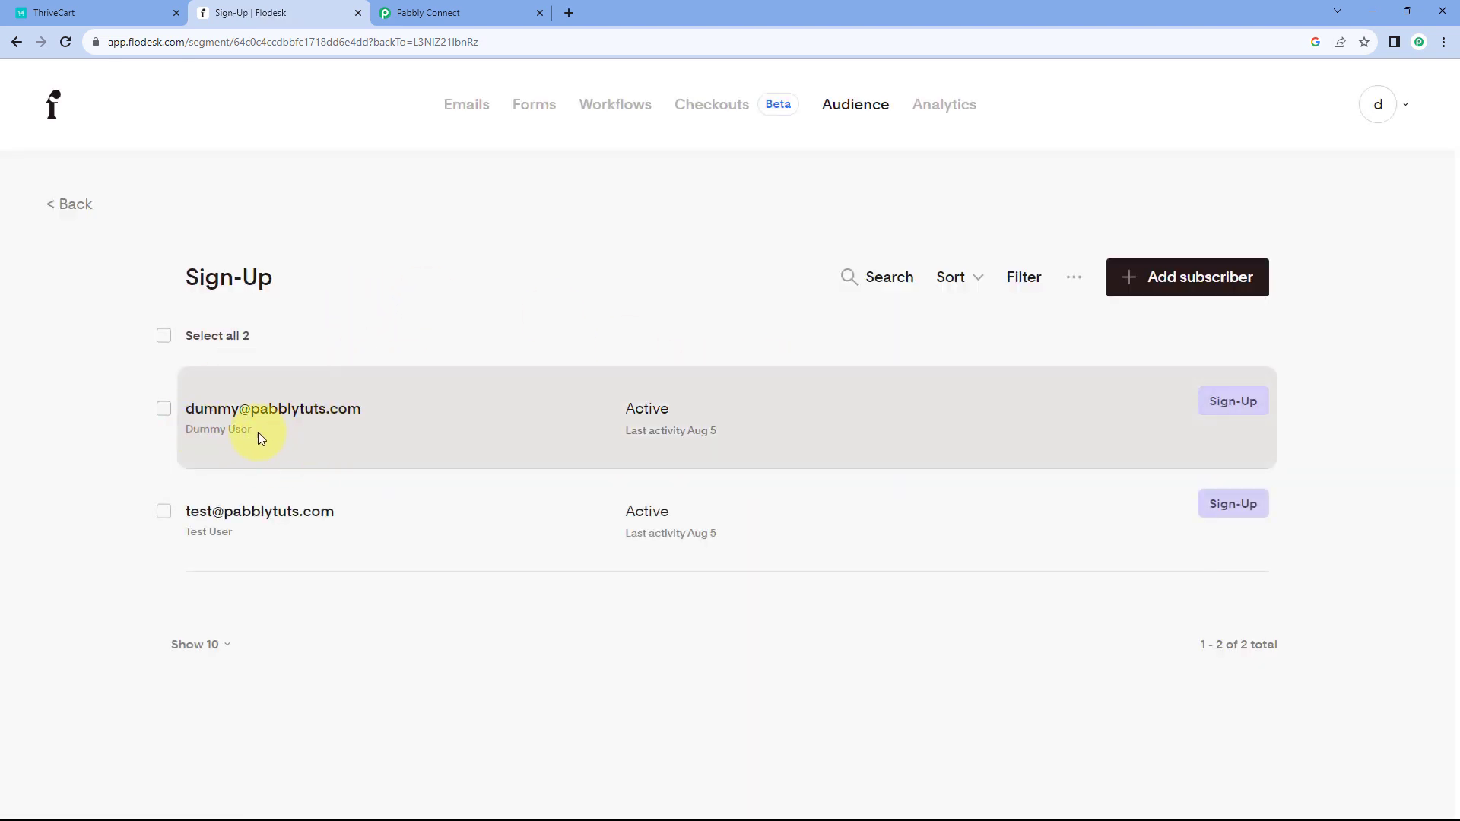
left_click_drag(252, 434, 186, 430)
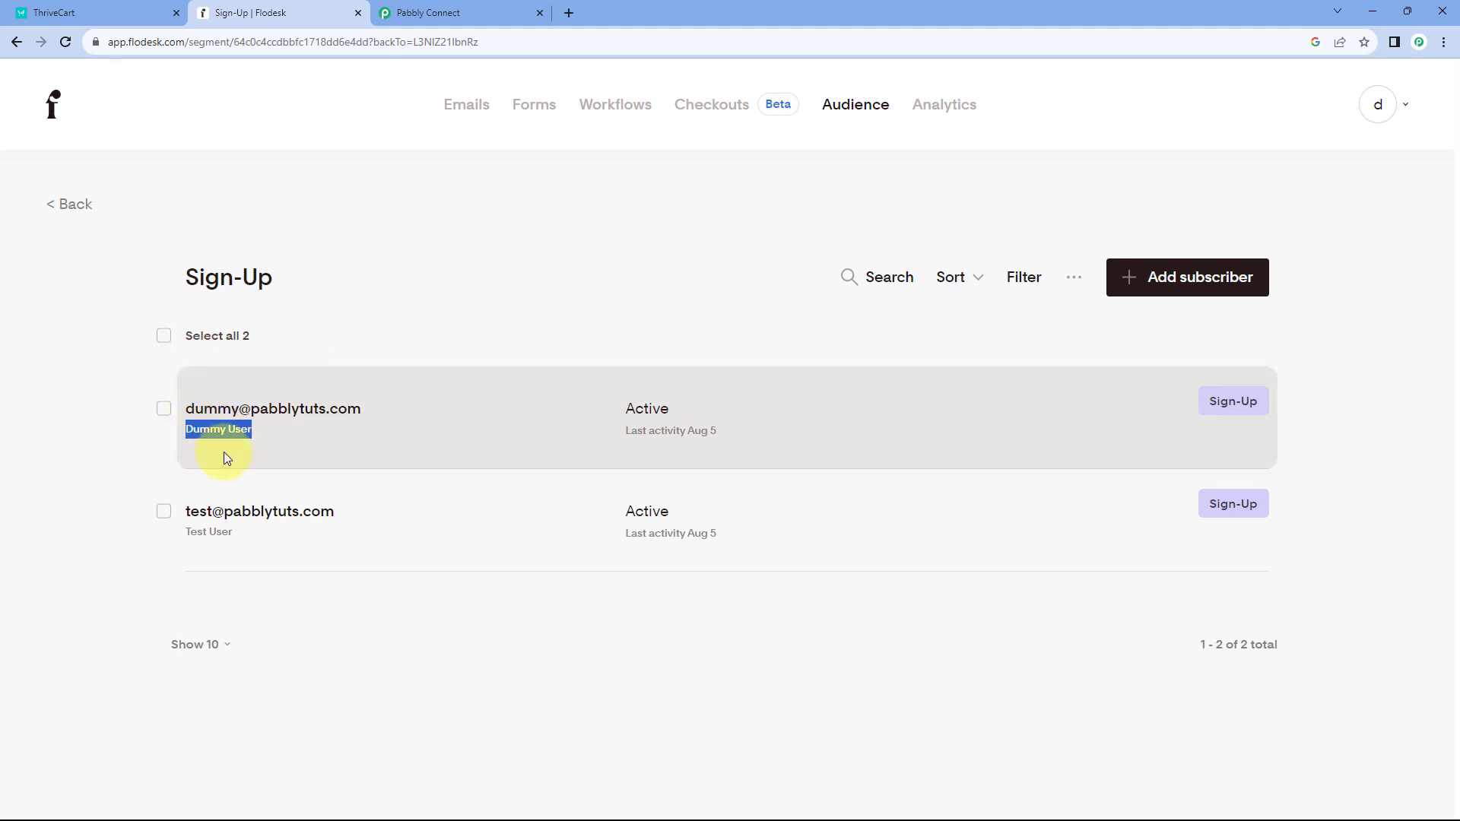
left_click(107, 13)
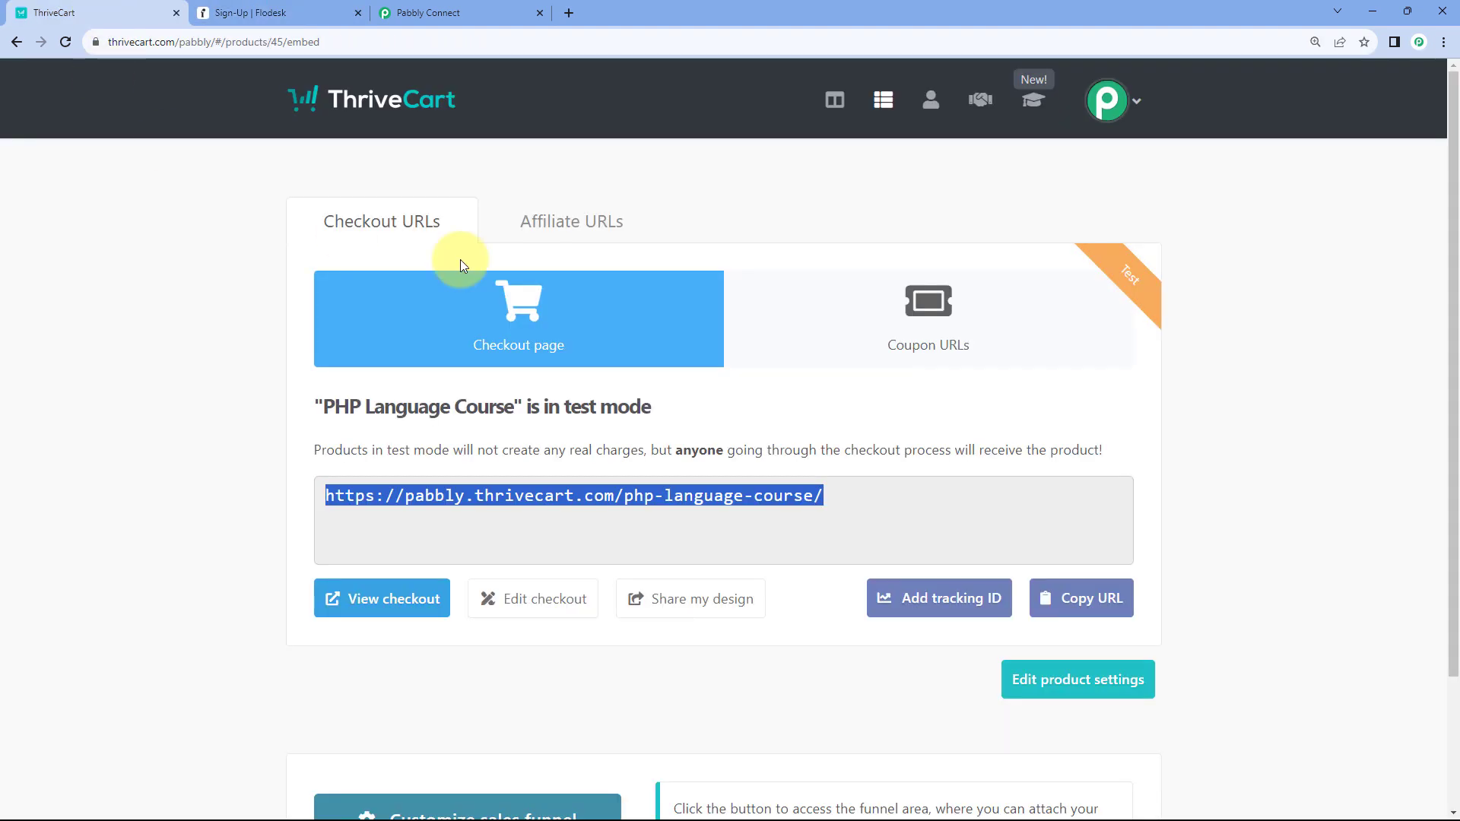
left_click(410, 13)
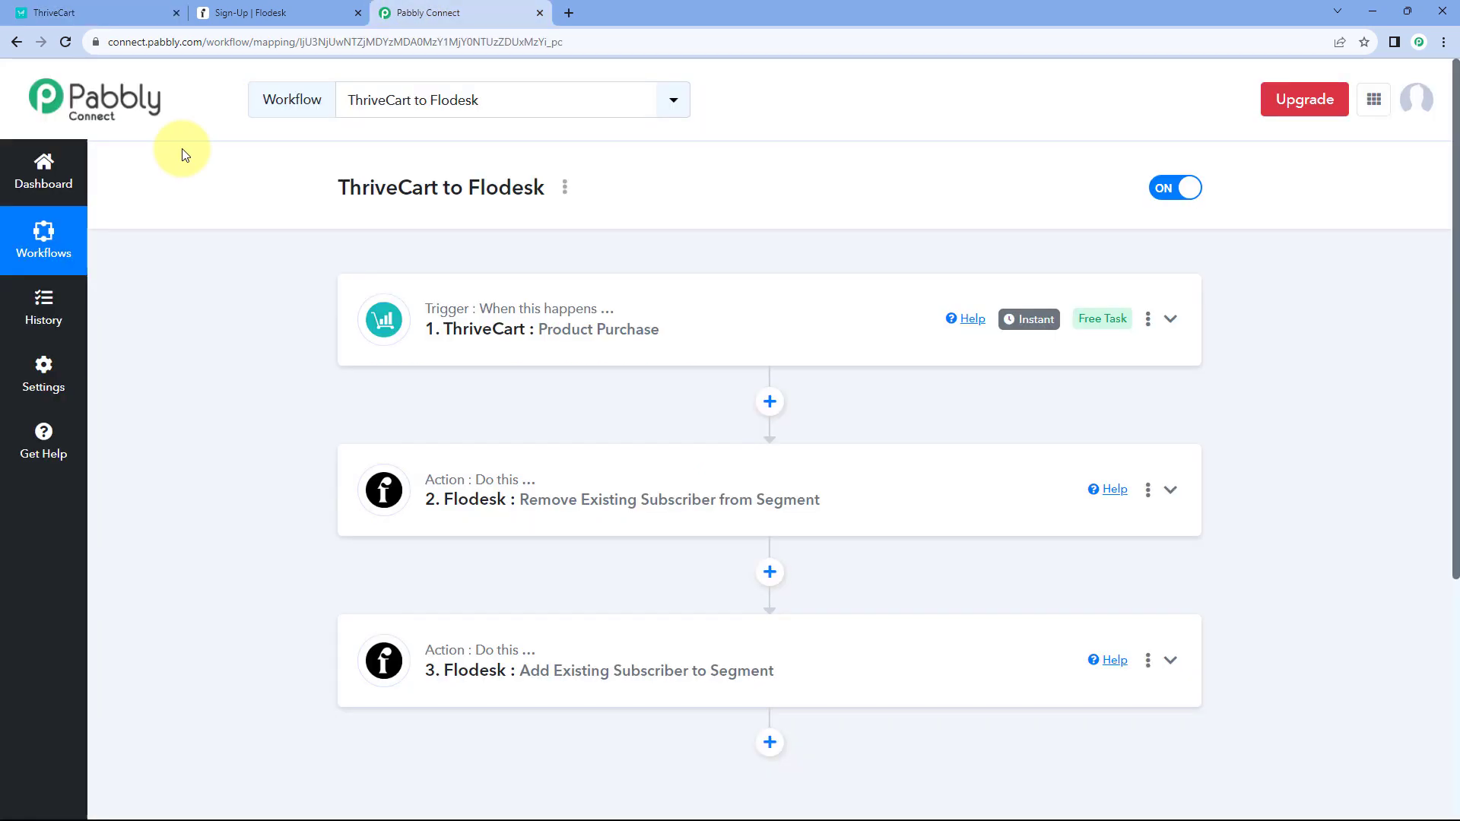
left_click(270, 13)
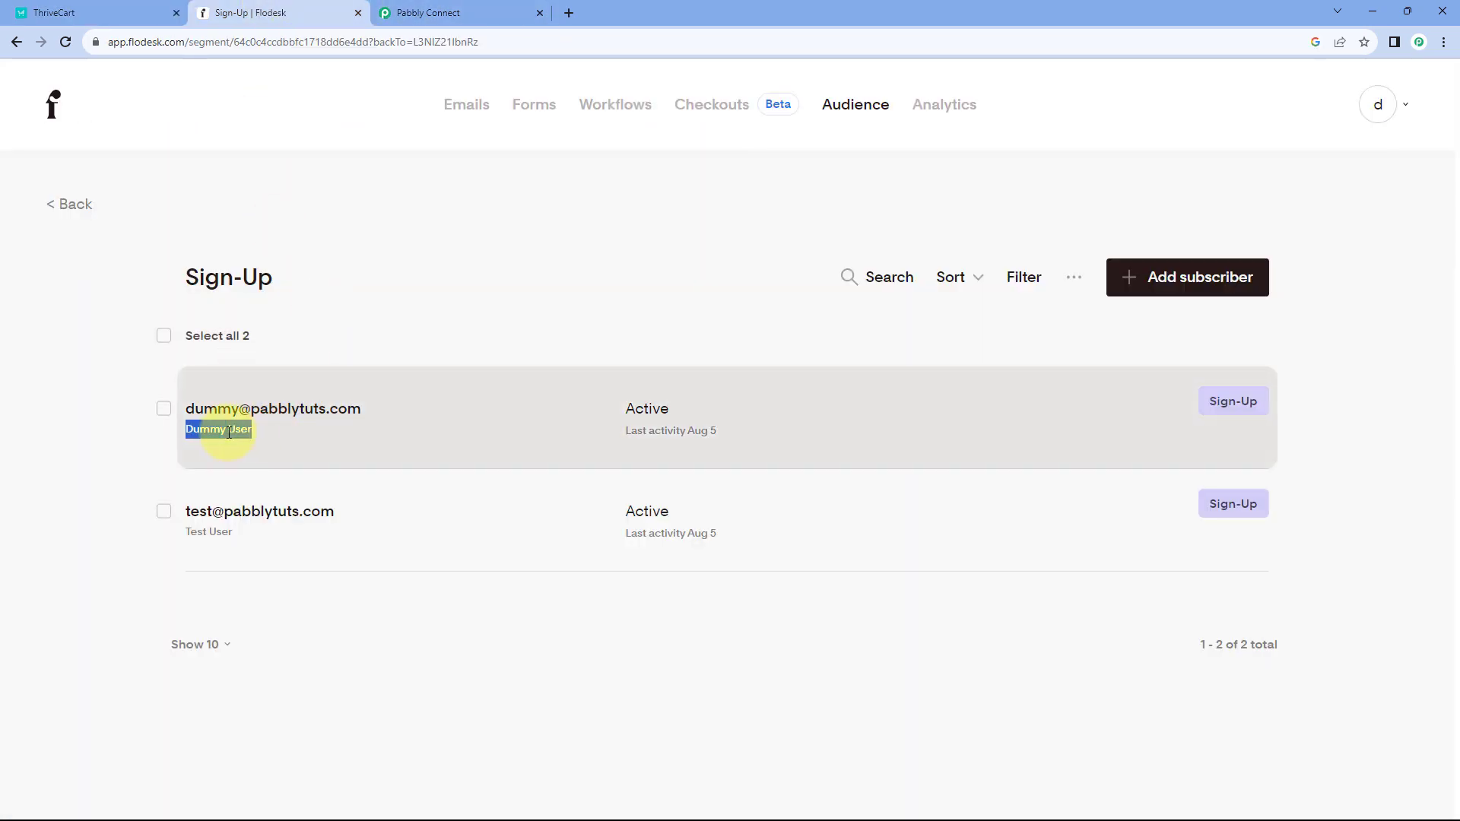
right_click(229, 432)
left_click(238, 386)
- Copy the PHP Language Course checkout link and paste it into a new private window
left_click(114, 14)
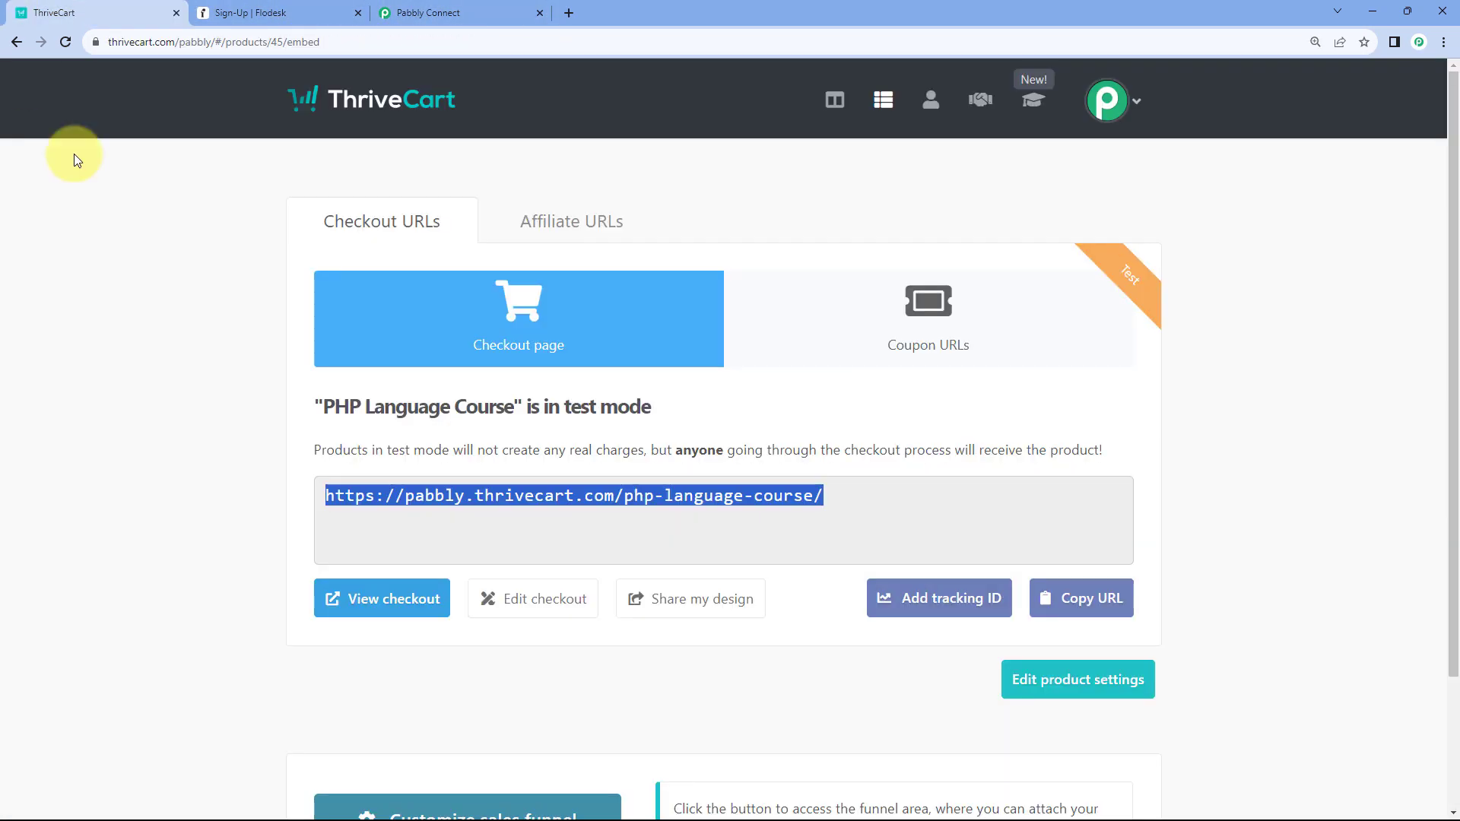
left_click(831, 502)
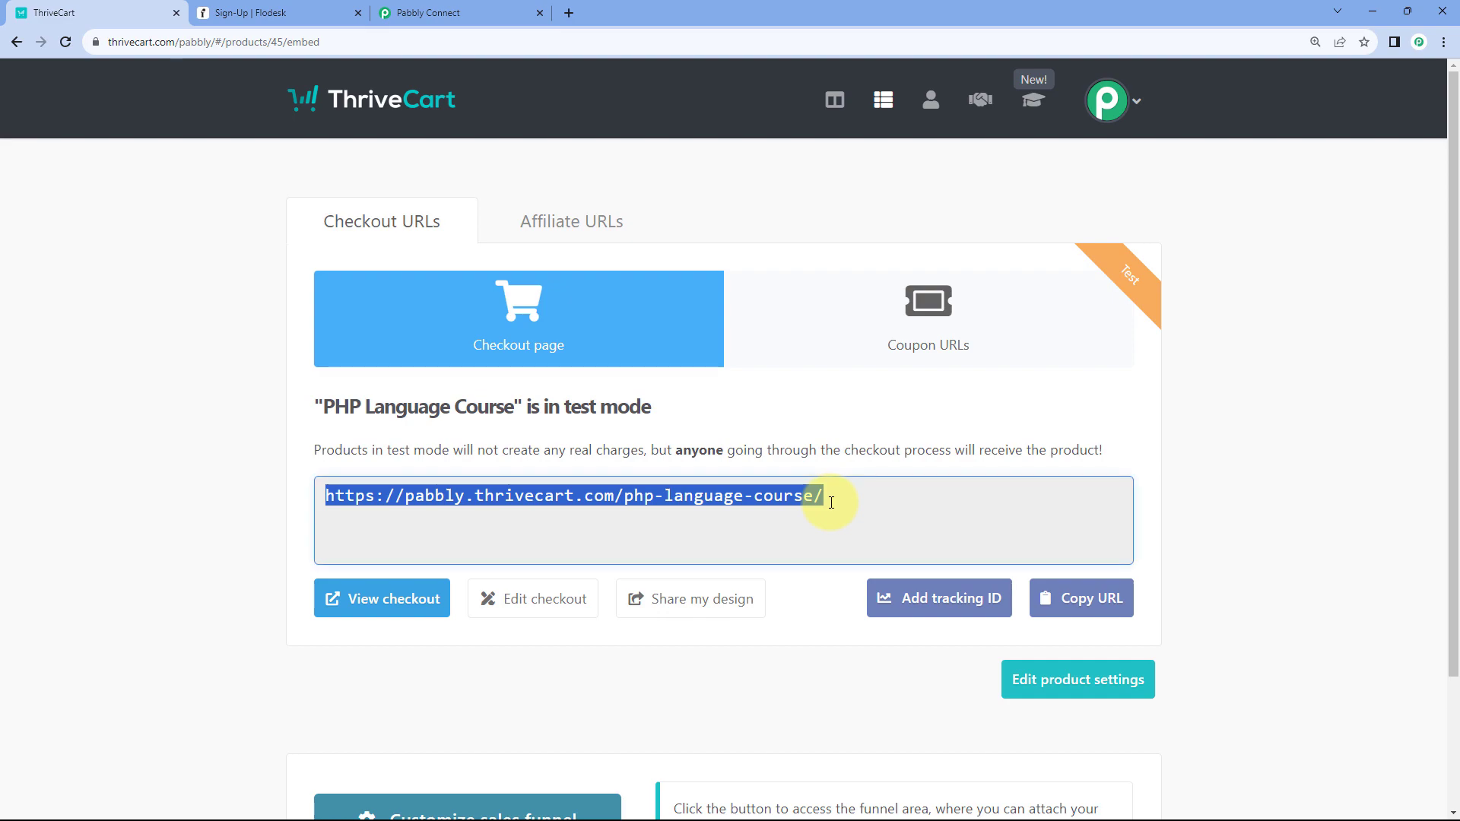
key("ctrl+c")
key("ctrl+shift+n")
key("ctrl+v")
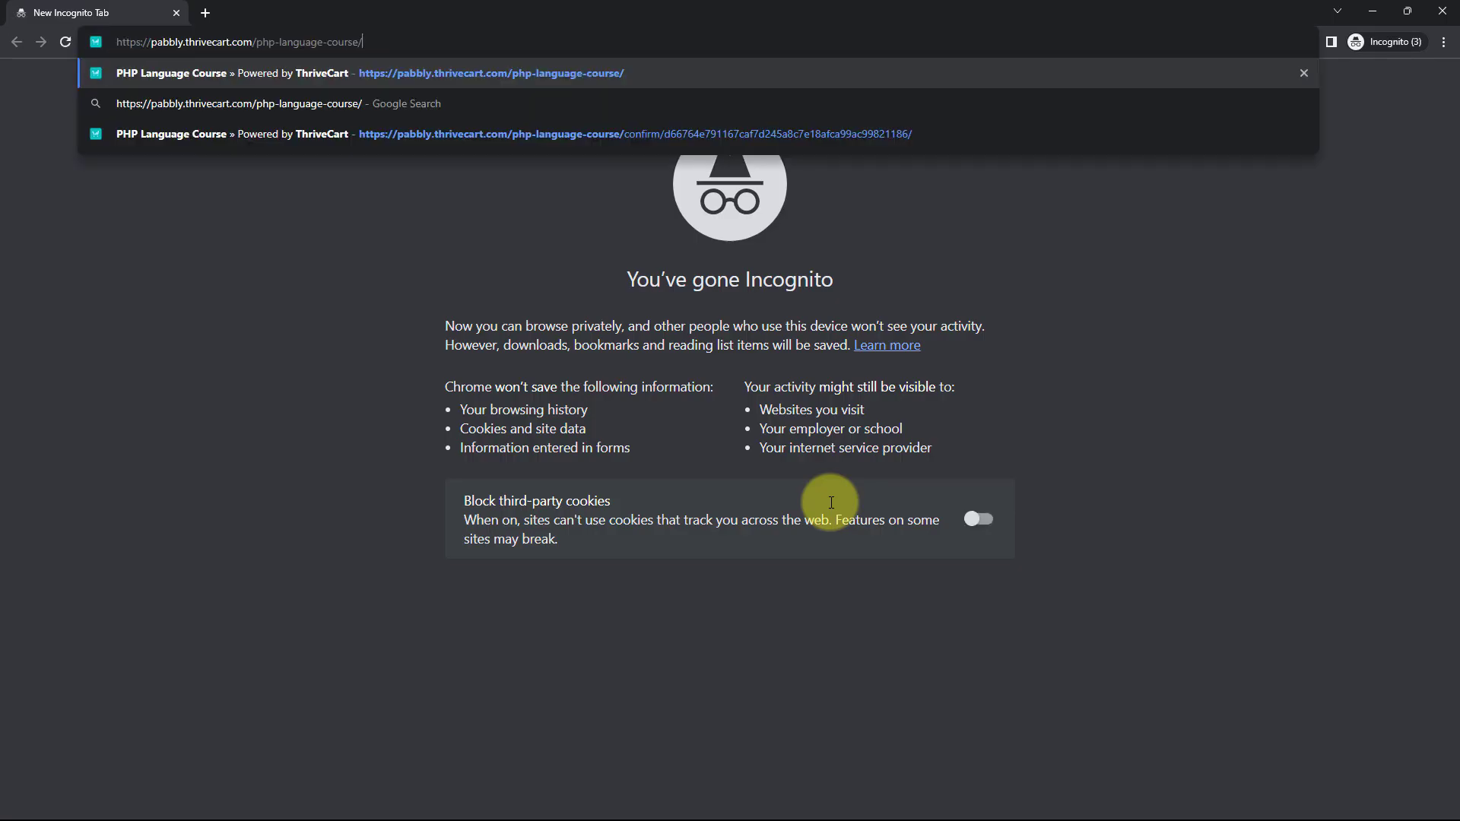
- Load the PHP Language Course checkout and paste the Sign-Up subscriber's name into it
key("Return")
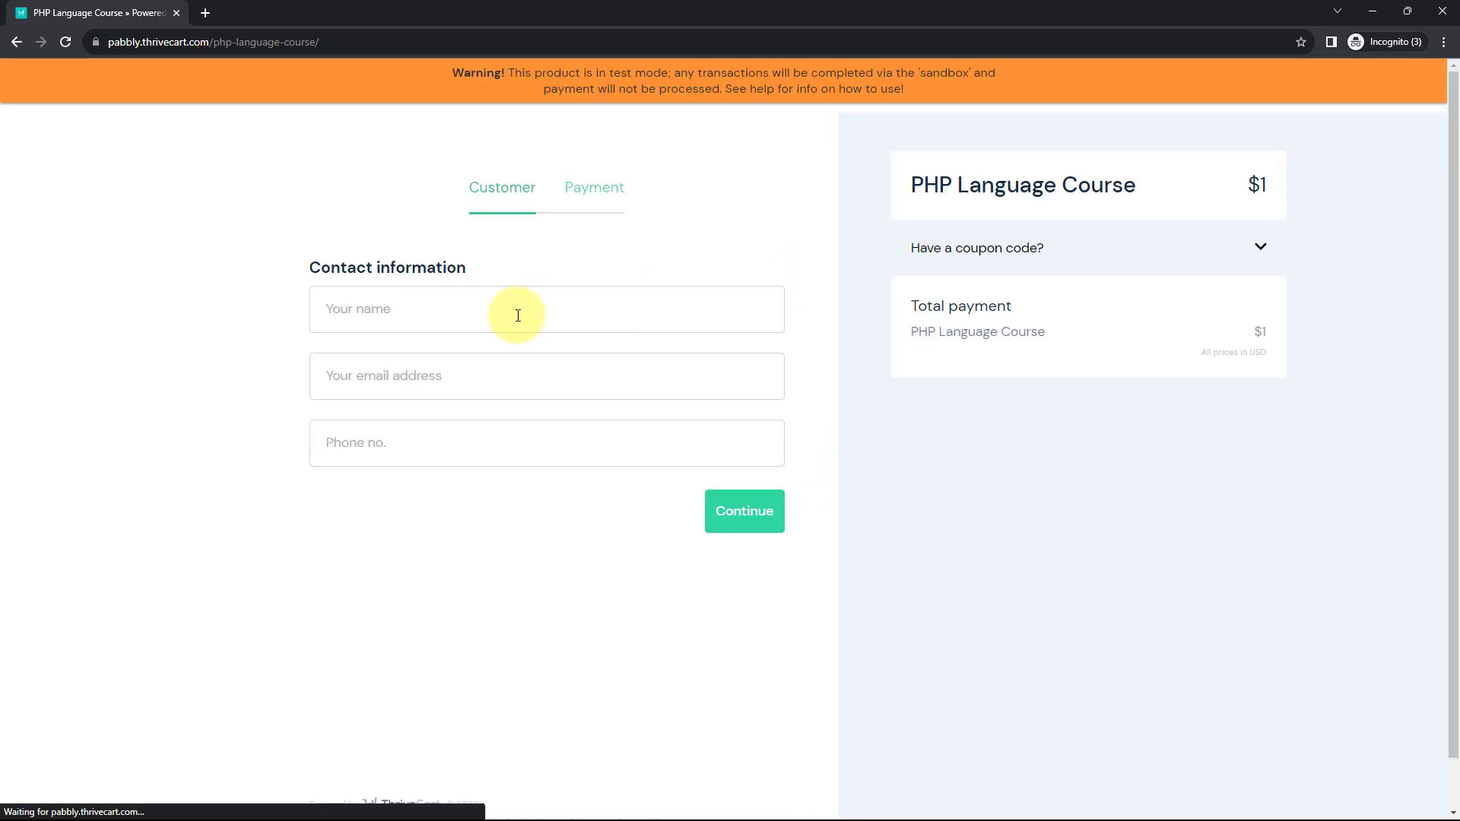
left_click(1378, 11)
left_click(319, 13)
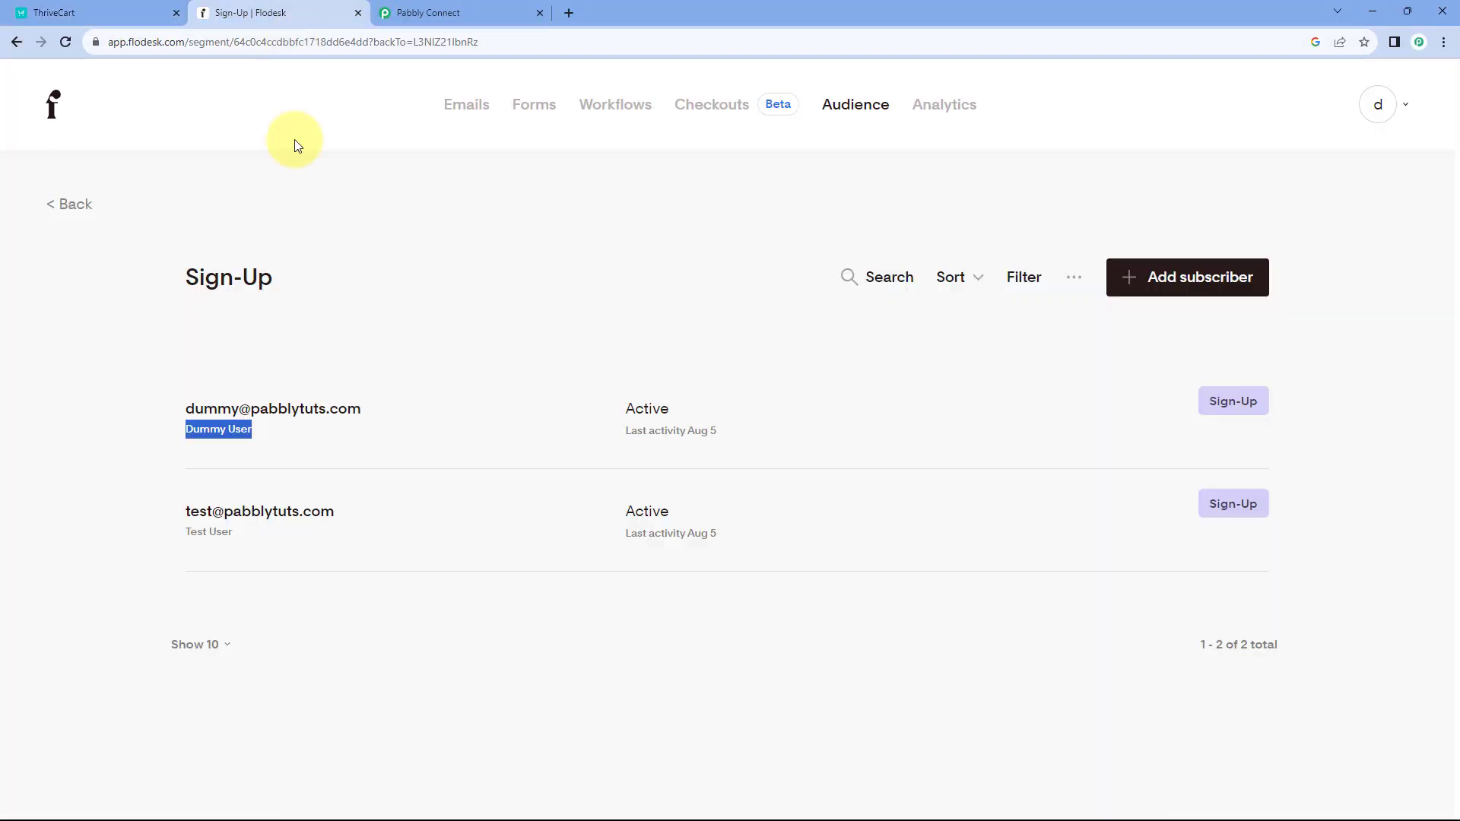
right_click(236, 430)
left_click(259, 440)
key("alt+Tab")
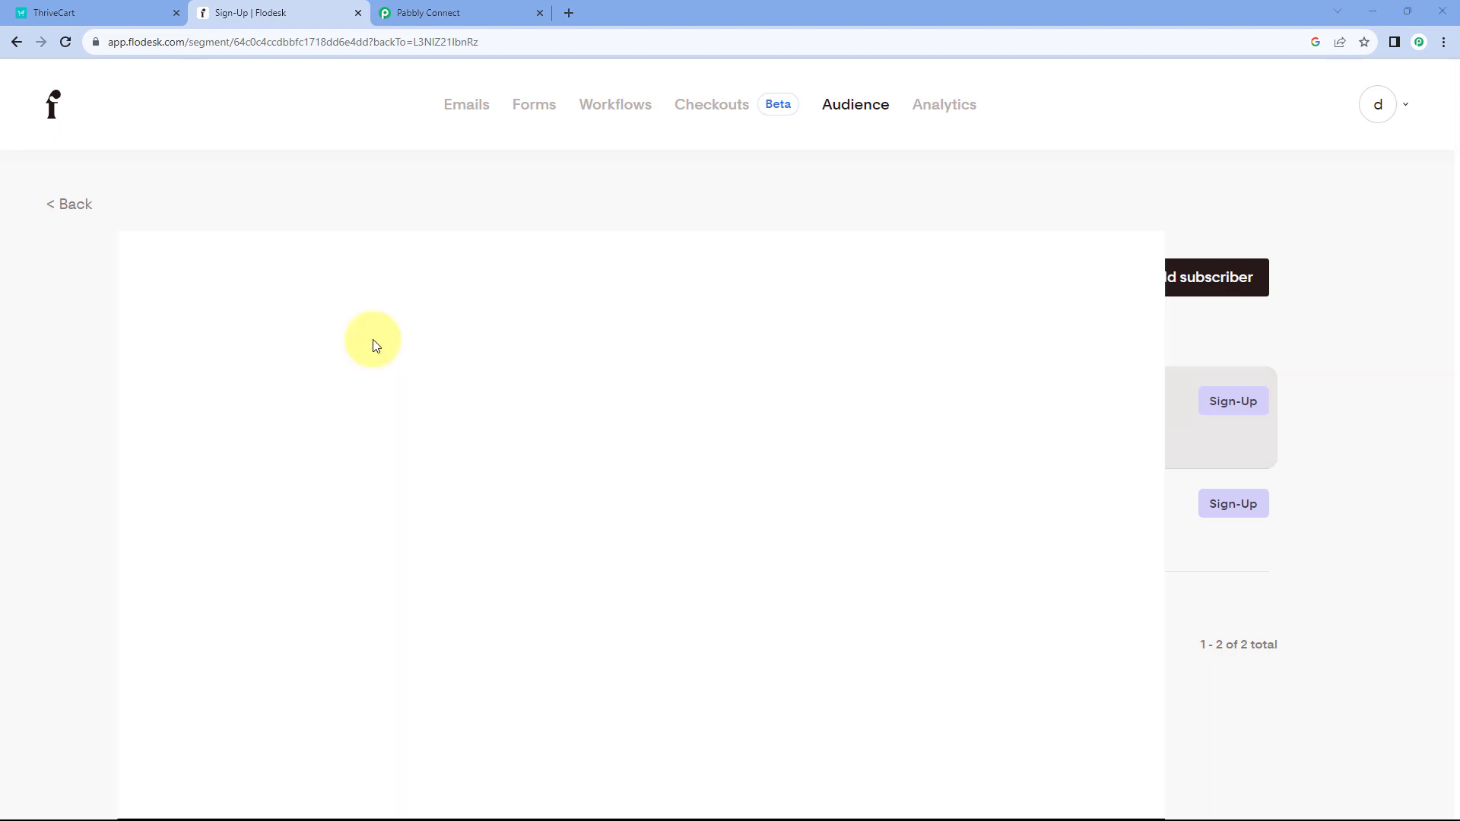
right_click(368, 312)
left_click(367, 304)
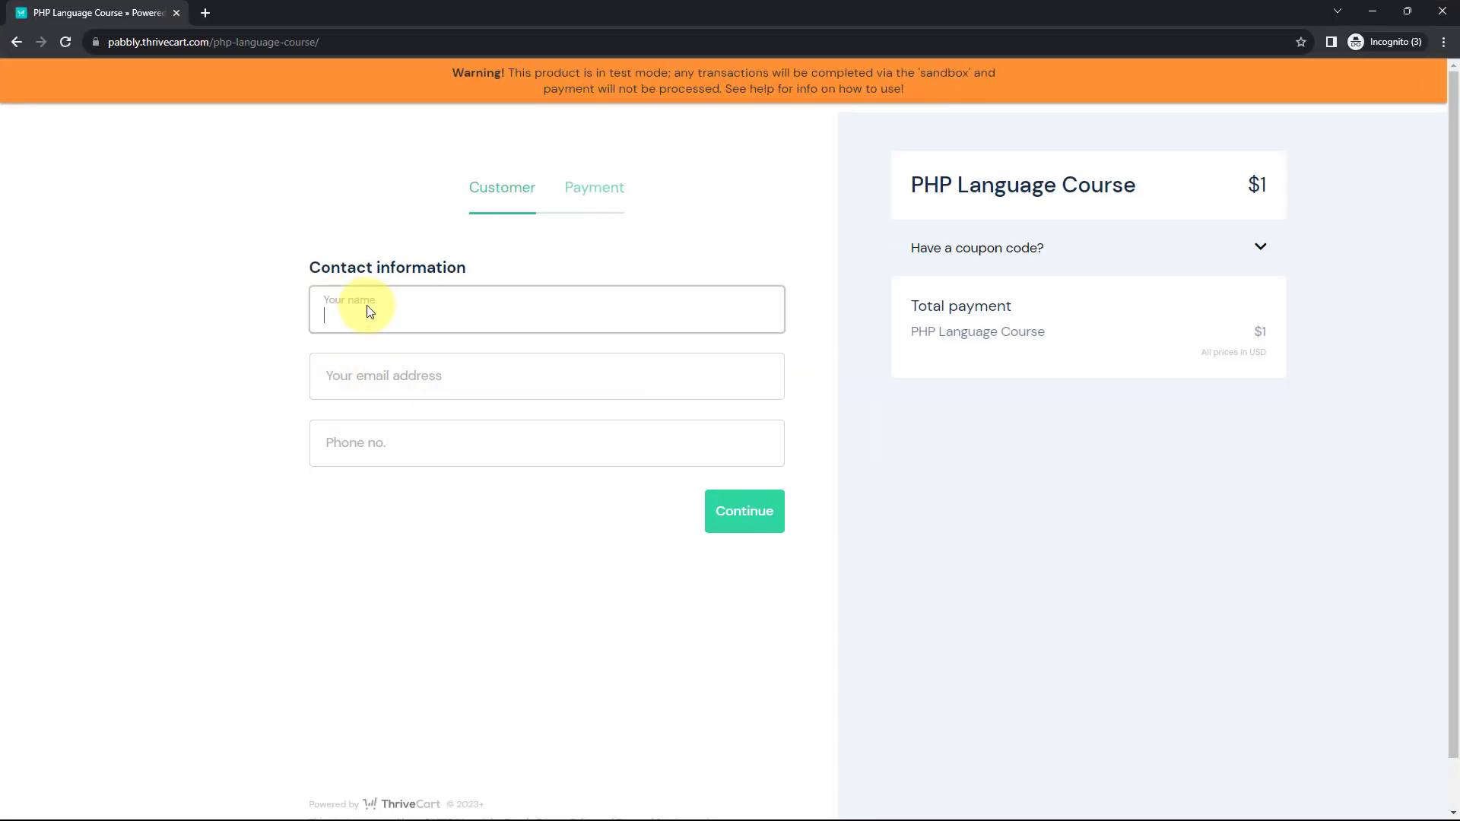
right_click(358, 312)
left_click(404, 436)
- Fill the checkout email with the subscriber's email address and enter a phone number
key("alt+Tab")
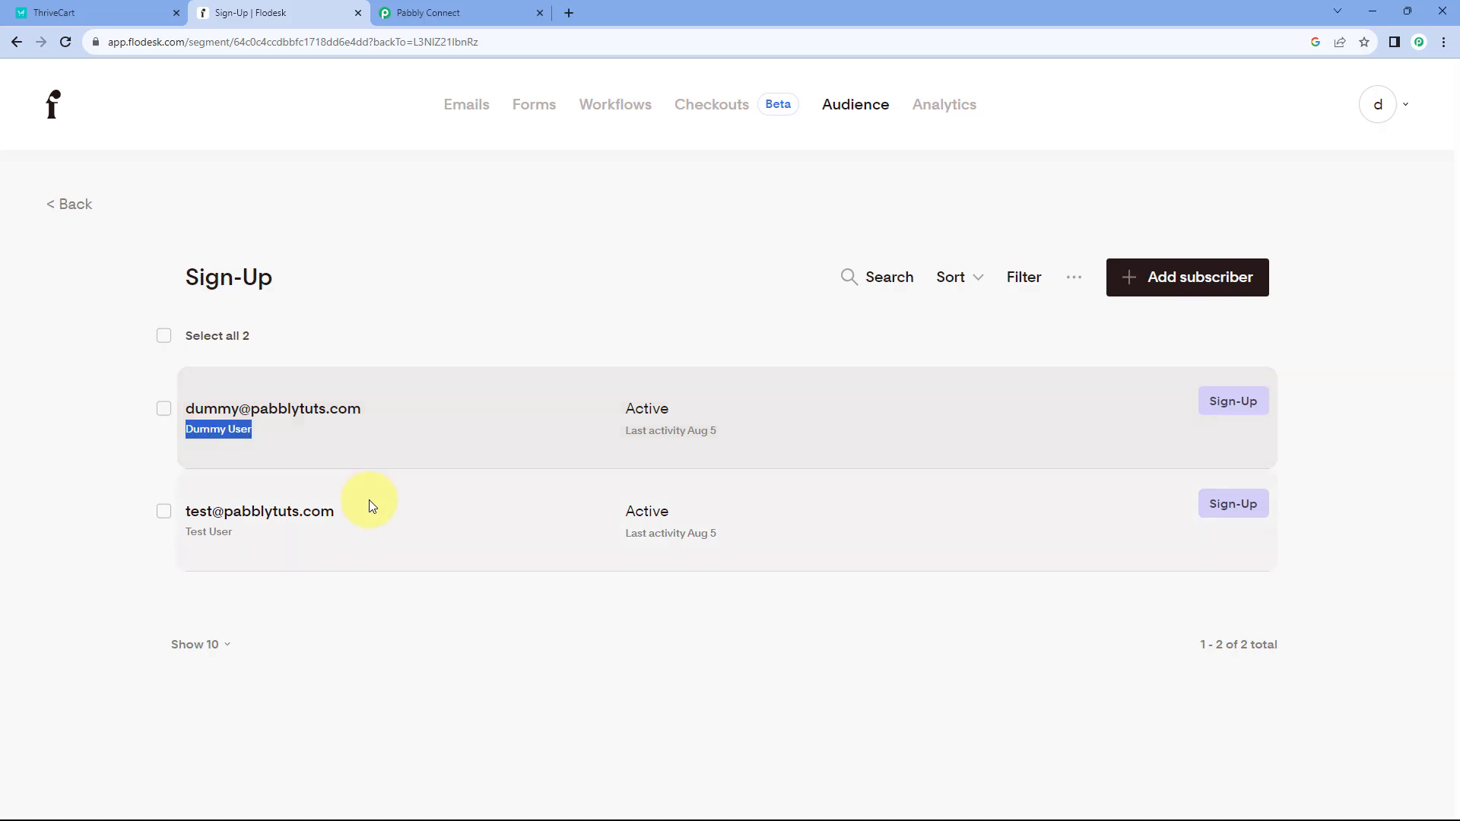
left_click_drag(394, 404, 183, 404)
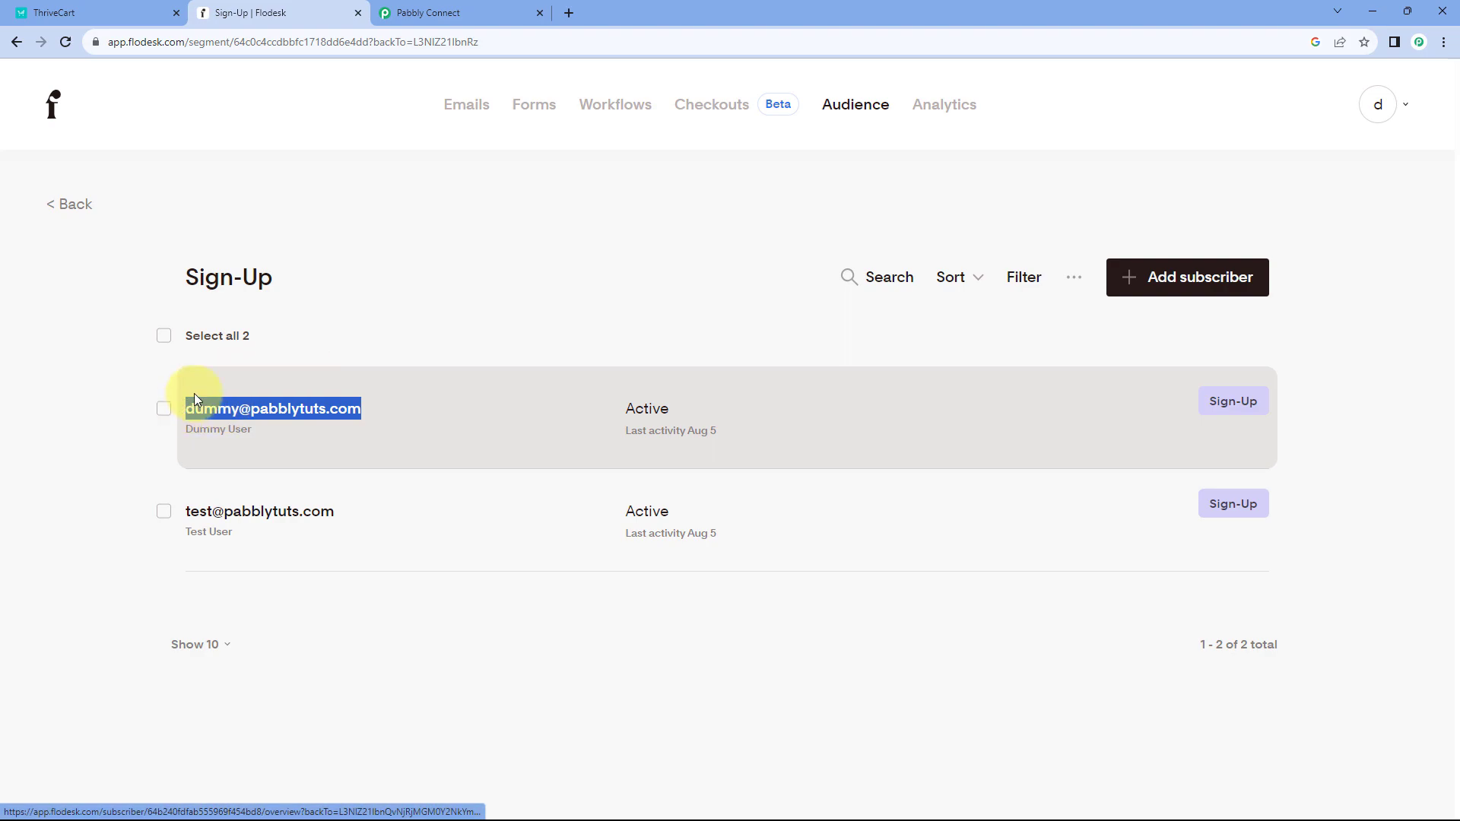
key("alt+Tab")
left_click(358, 374)
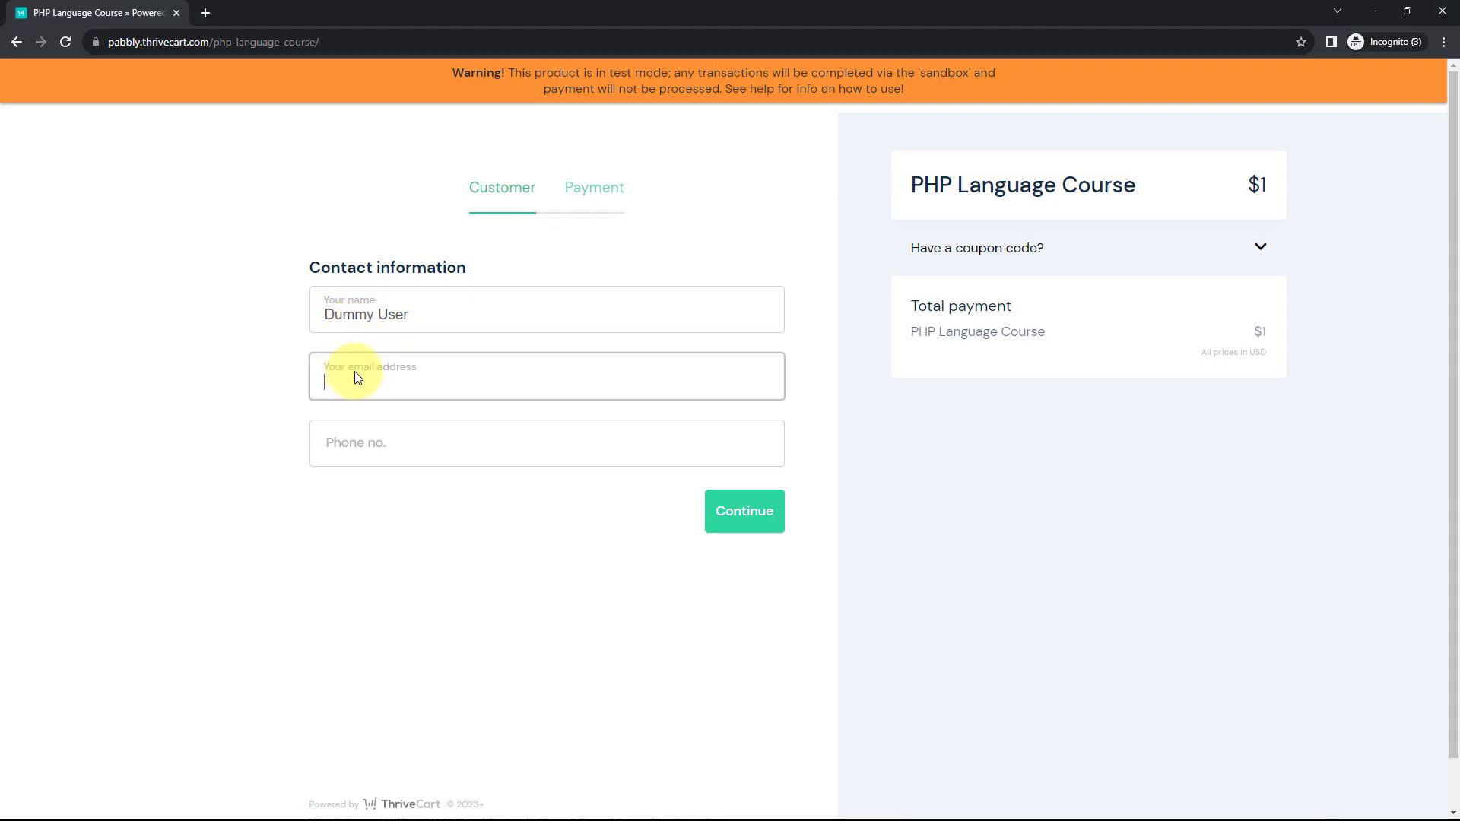
key("ctrl+v")
left_click(373, 449)
type("321")
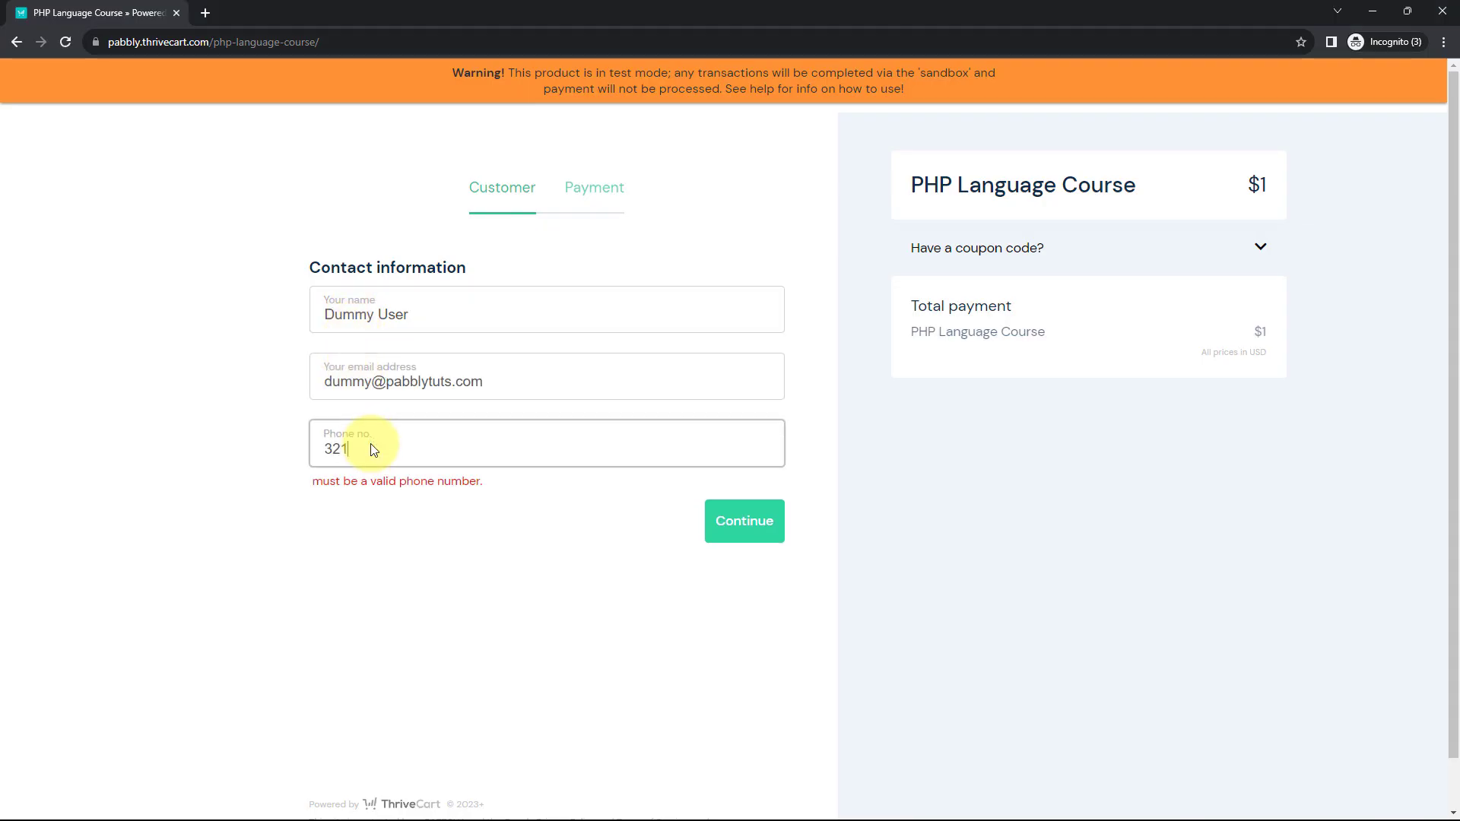
type("4567")
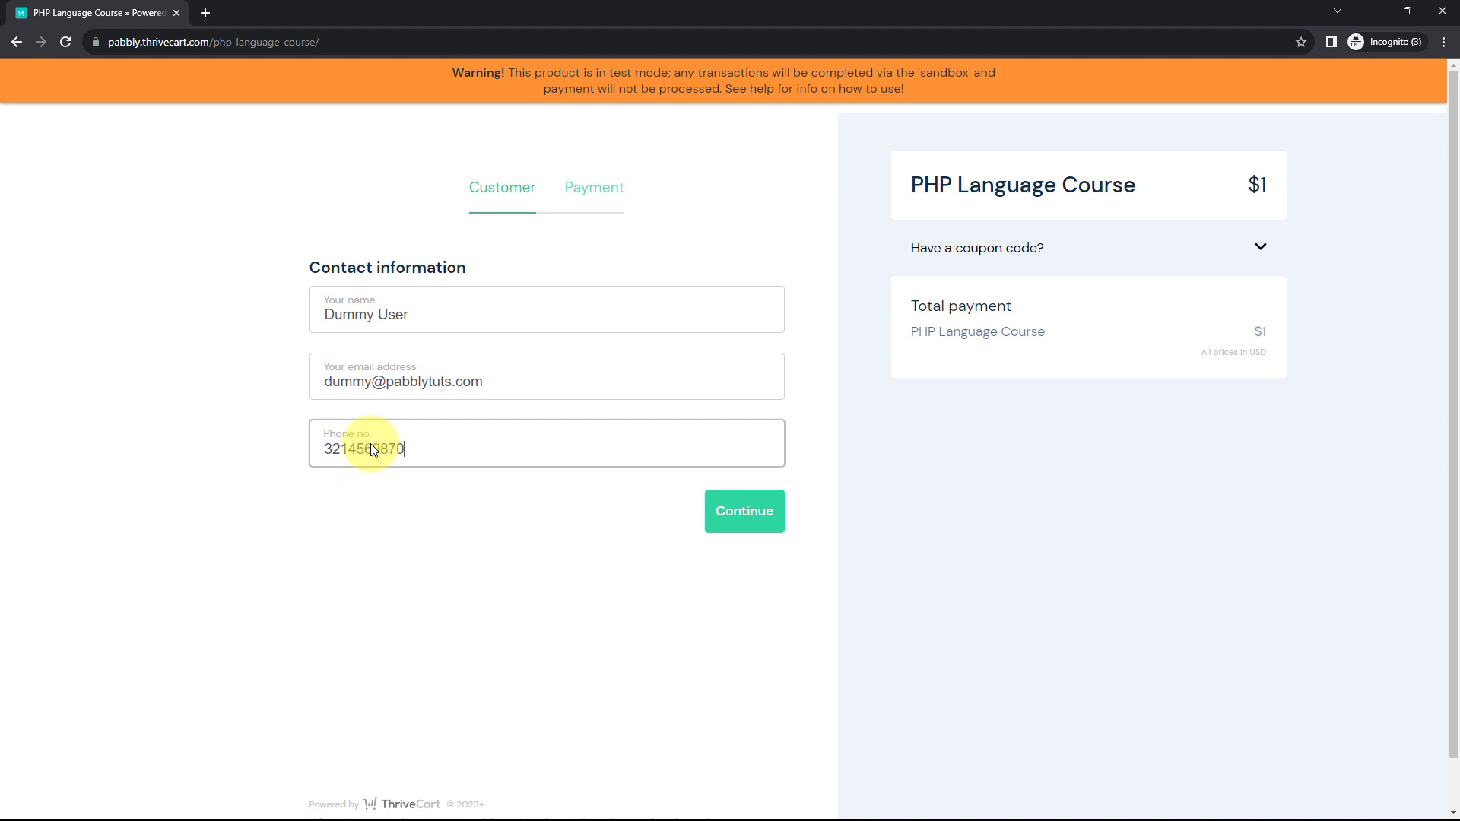
- Continue to payment, paste the test card details, and complete the $1 order
left_click(745, 512)
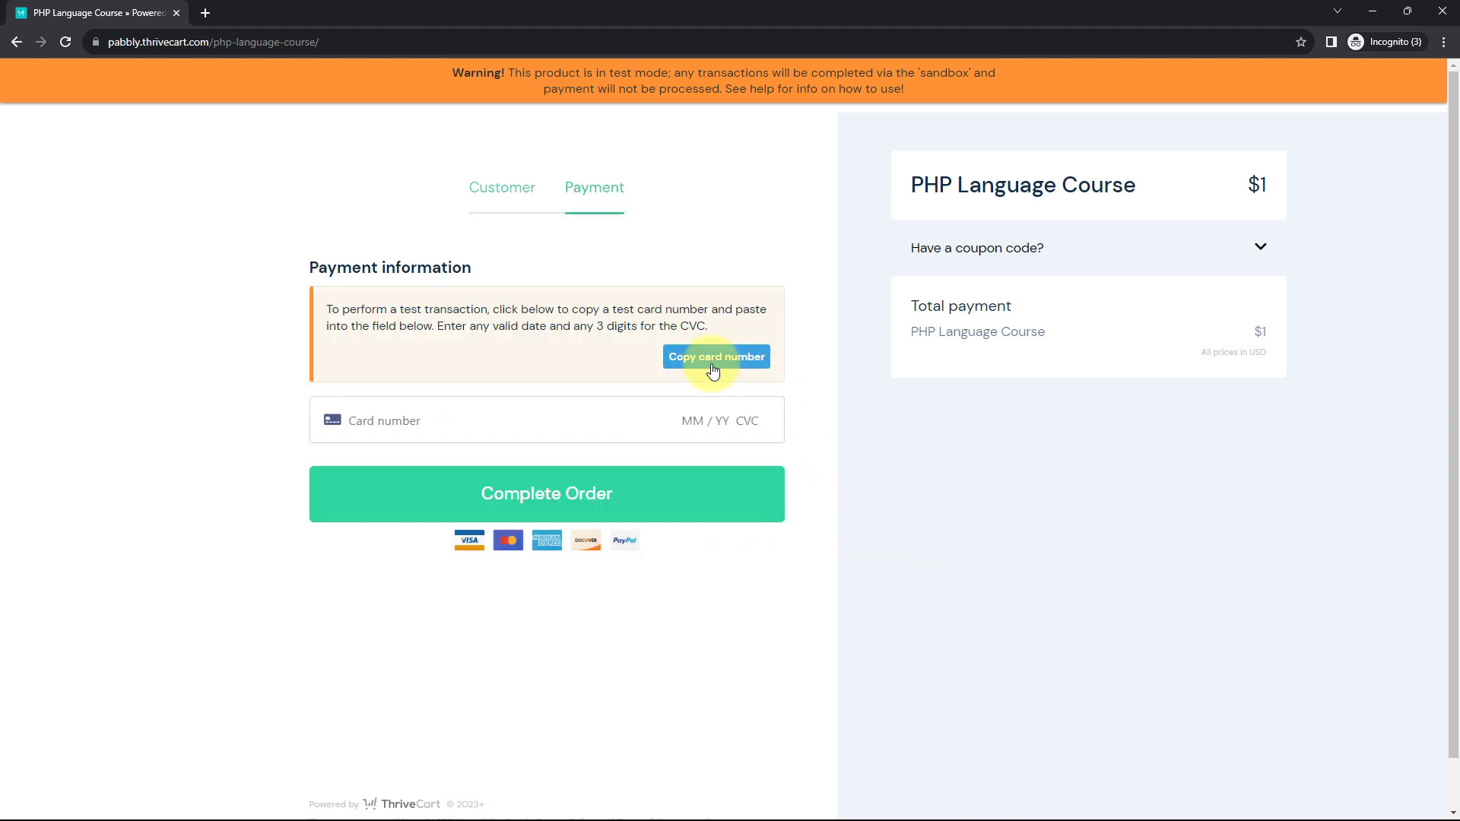
left_click(426, 419)
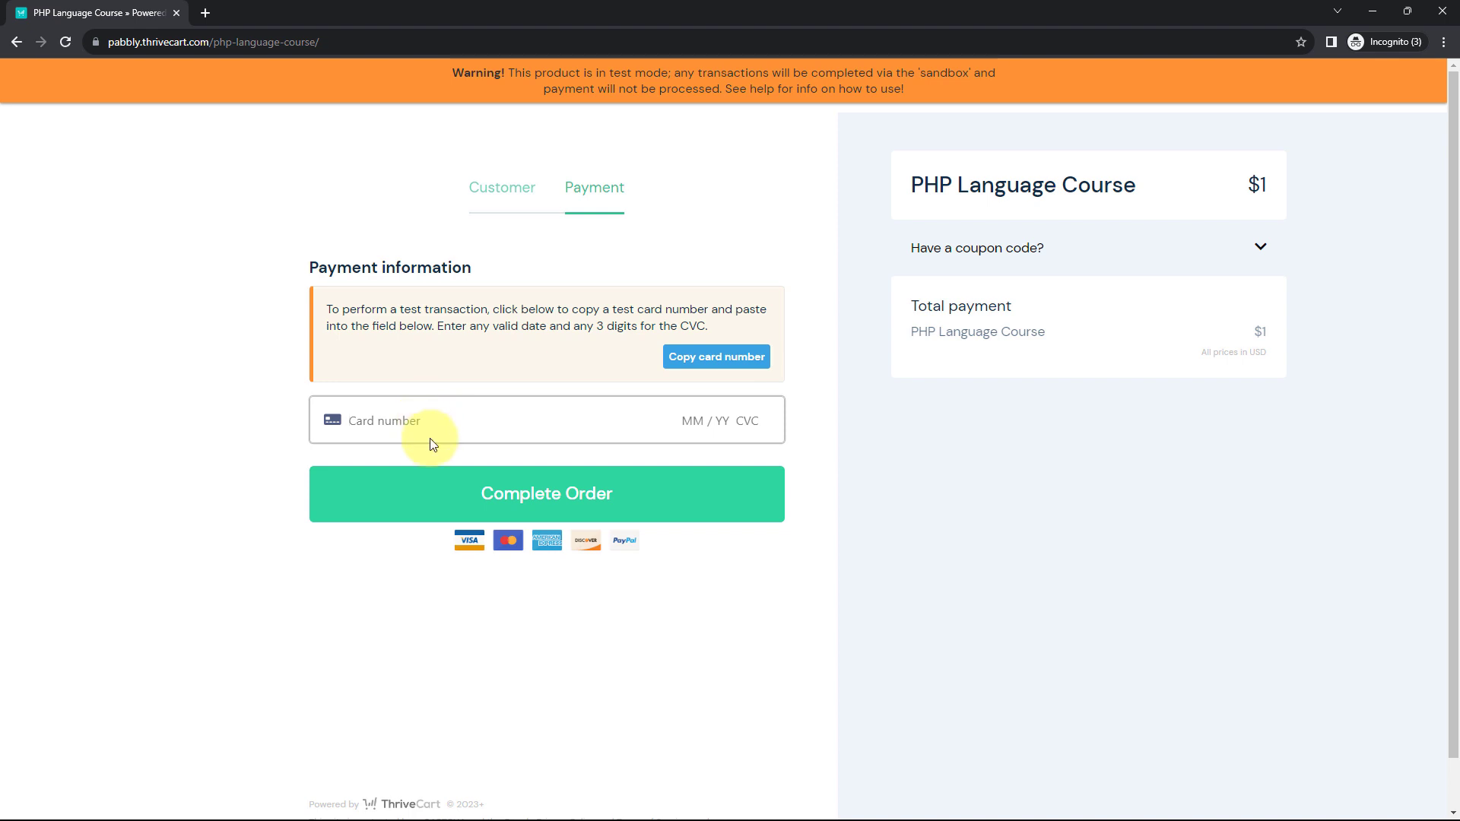
key("ctrl+v")
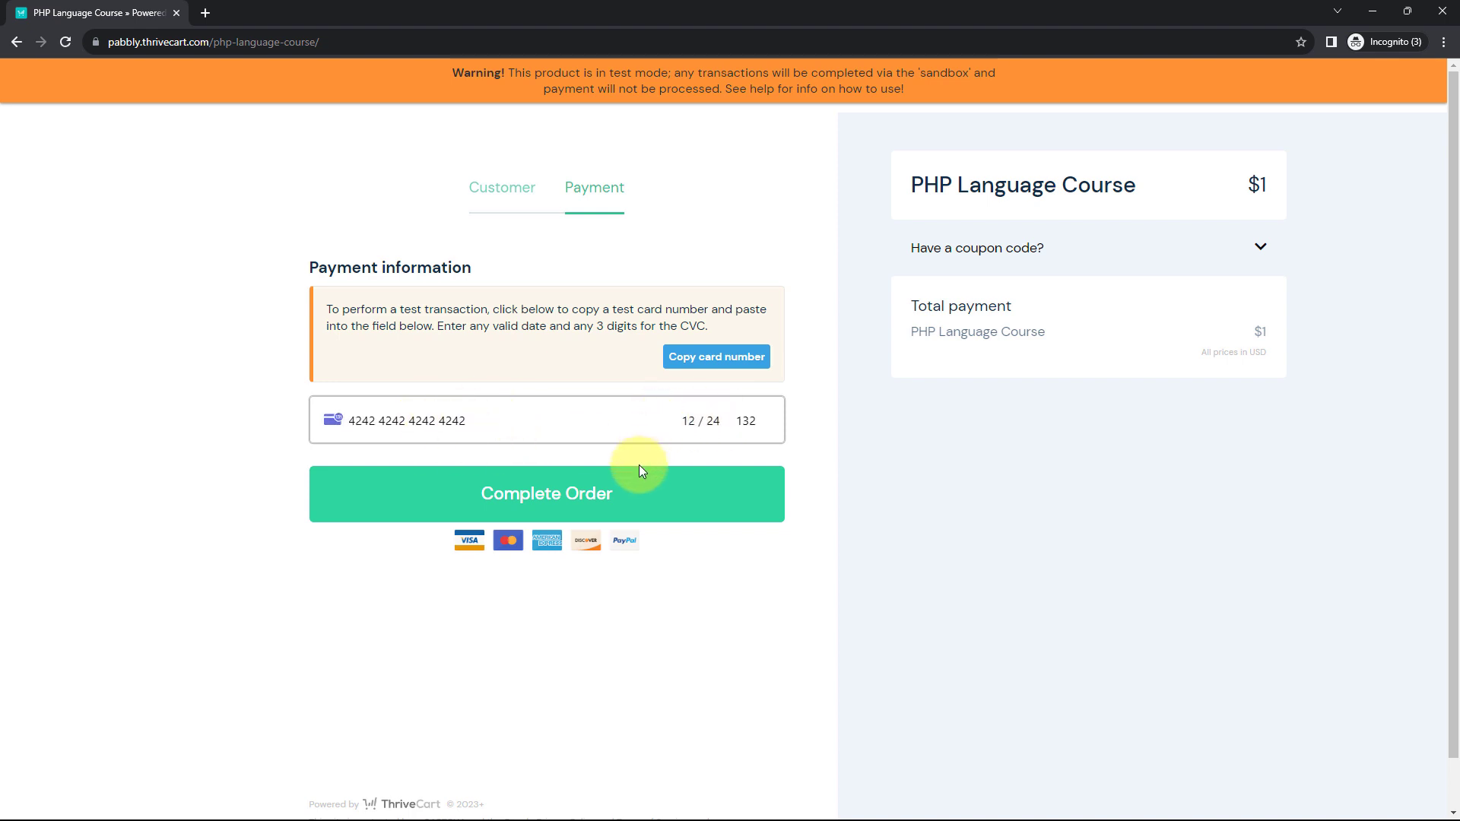
left_click(636, 494)
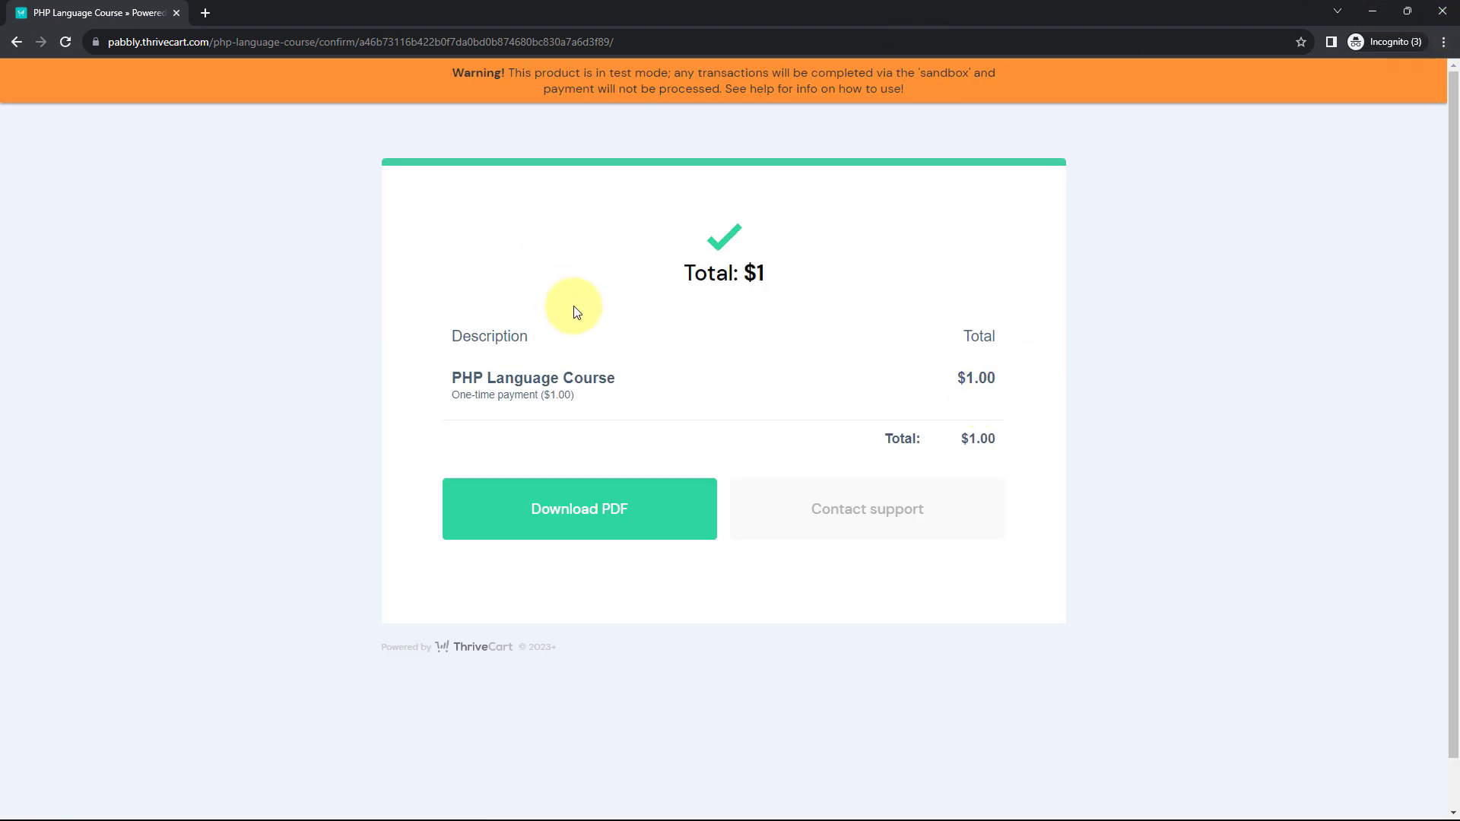
- Refresh Flodesk to confirm ThriveCart Customers now lists two subscribers, then return to Pabbly Connect
left_click(1379, 9)
left_click(357, 220)
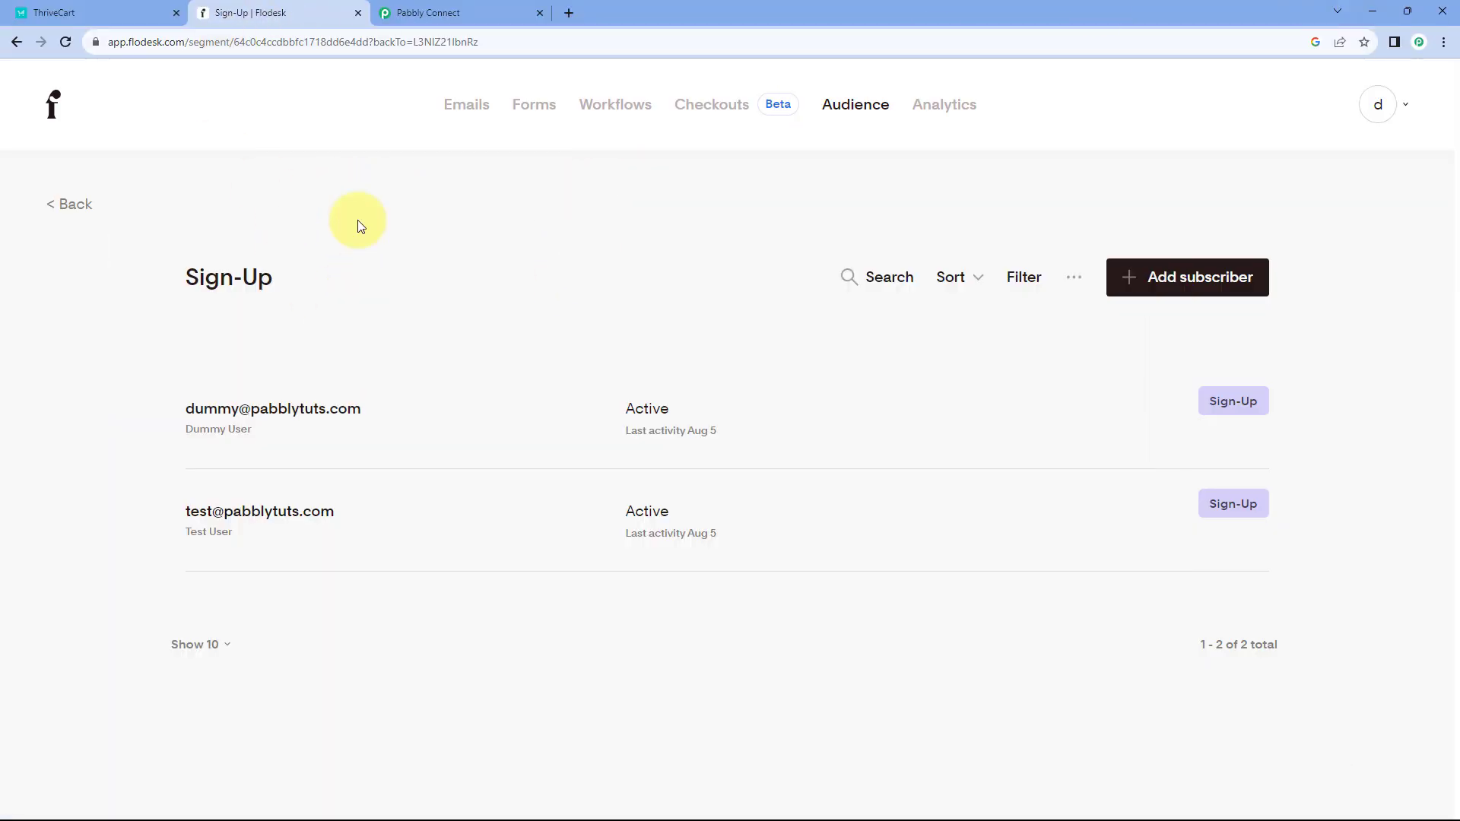
left_click(66, 40)
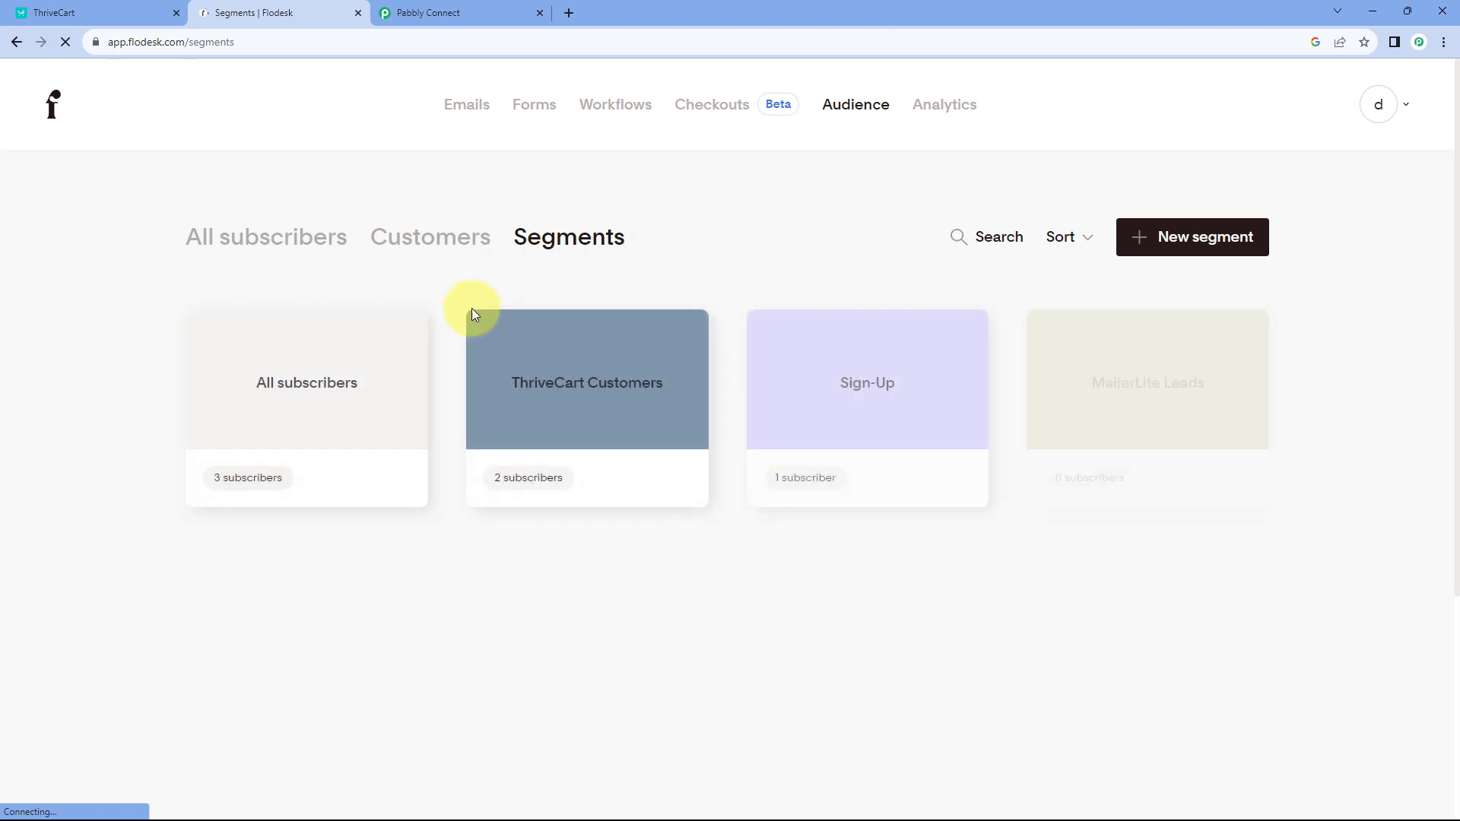
left_click(578, 386)
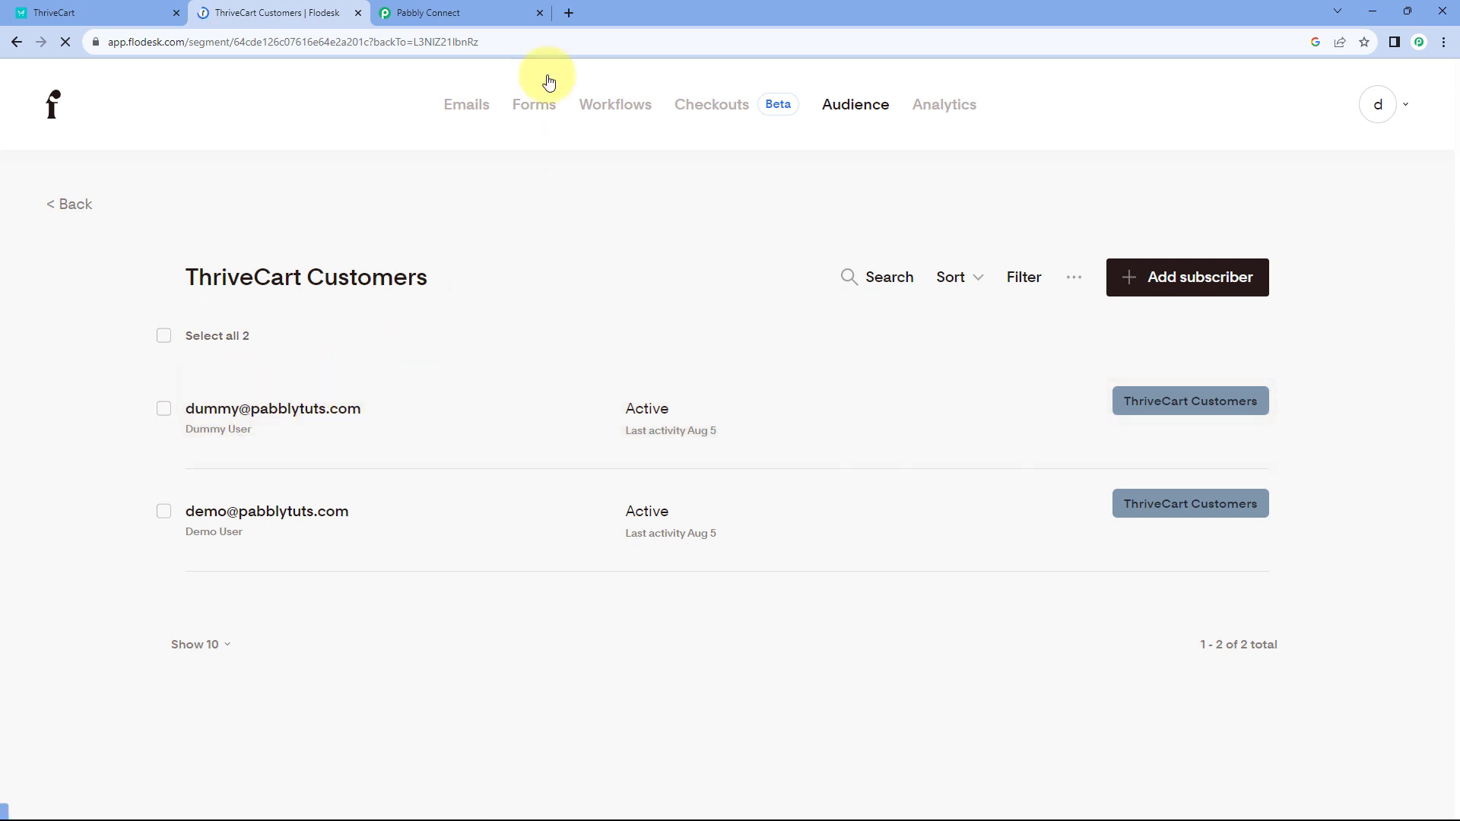
left_click(494, 13)
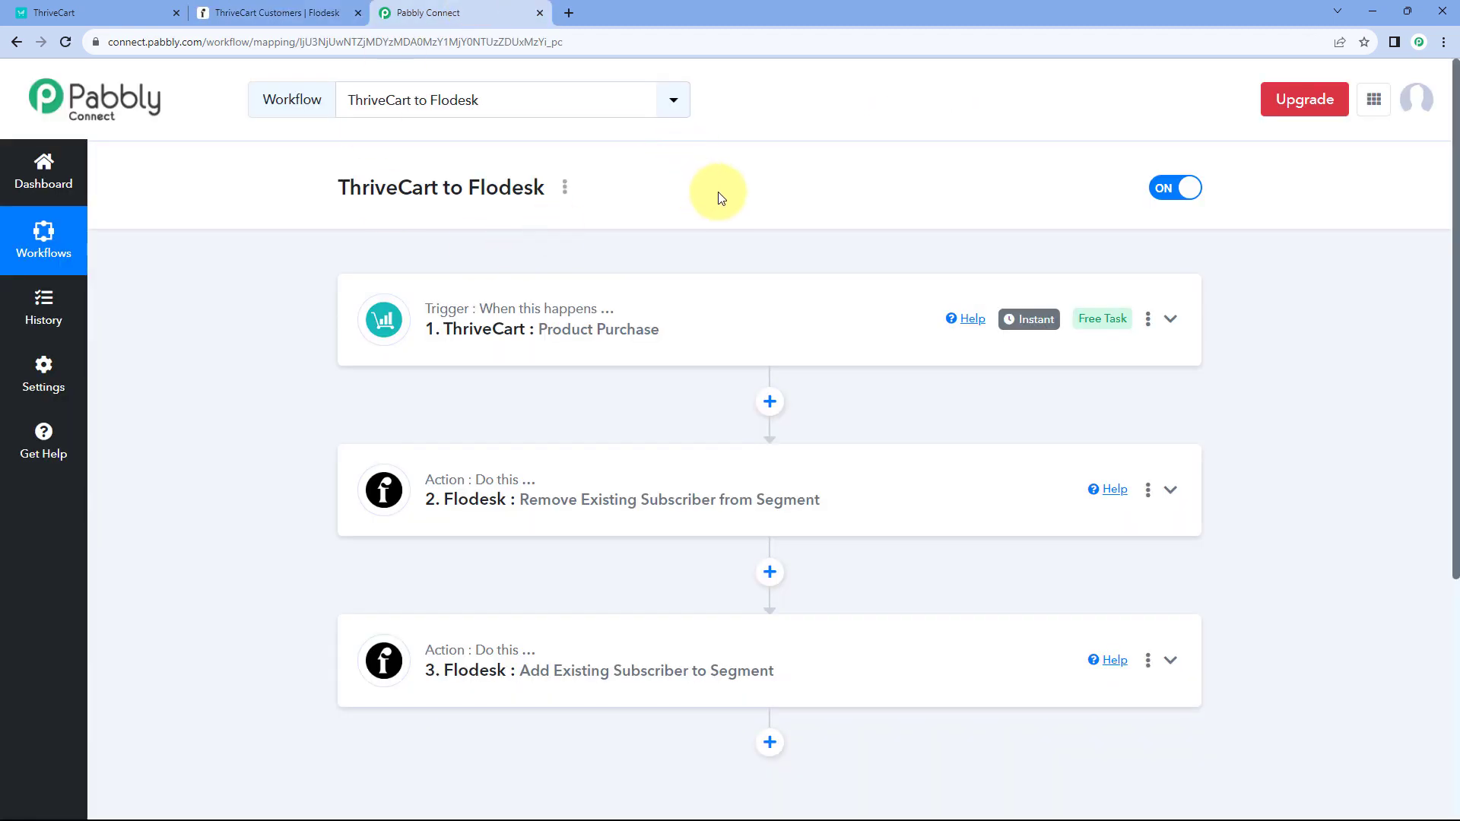